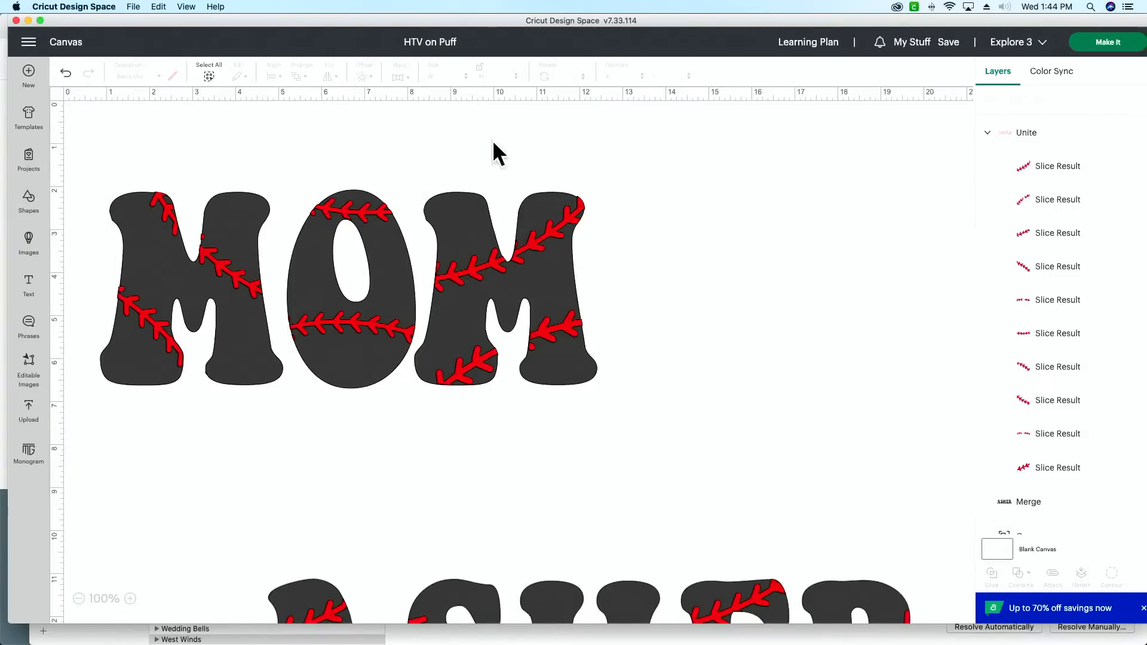
Step: Move the whole lower baseball-stitched name design up beside the MOM design, at about X 15.76, Y 2.08
click(556, 367)
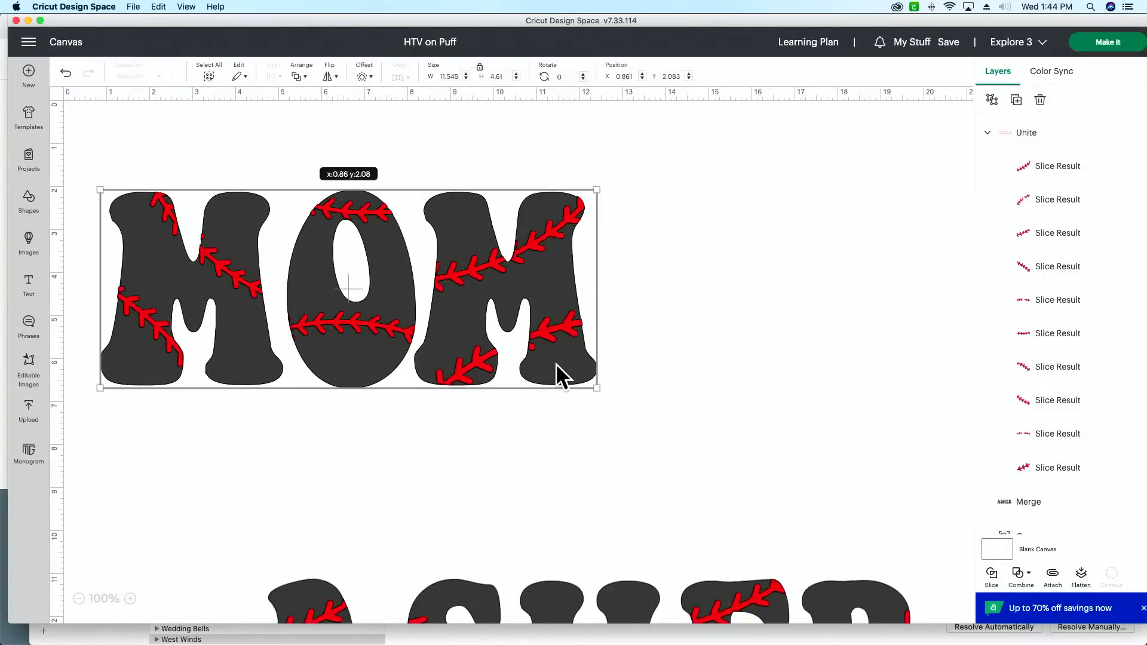
click(78, 599)
click(79, 599)
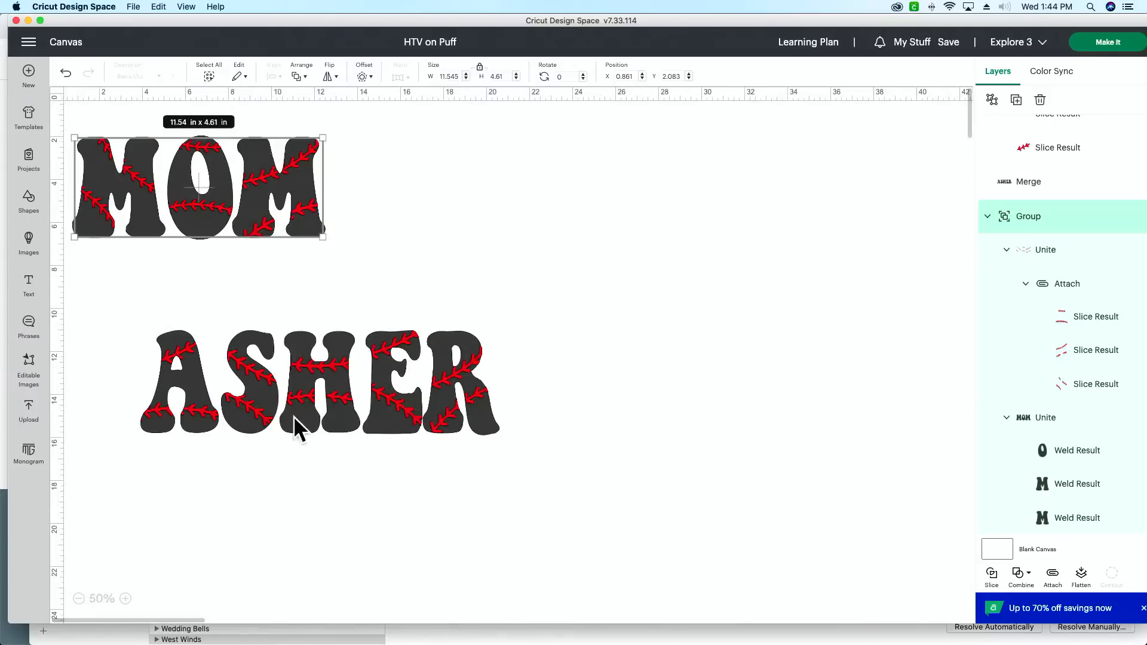
click(268, 411)
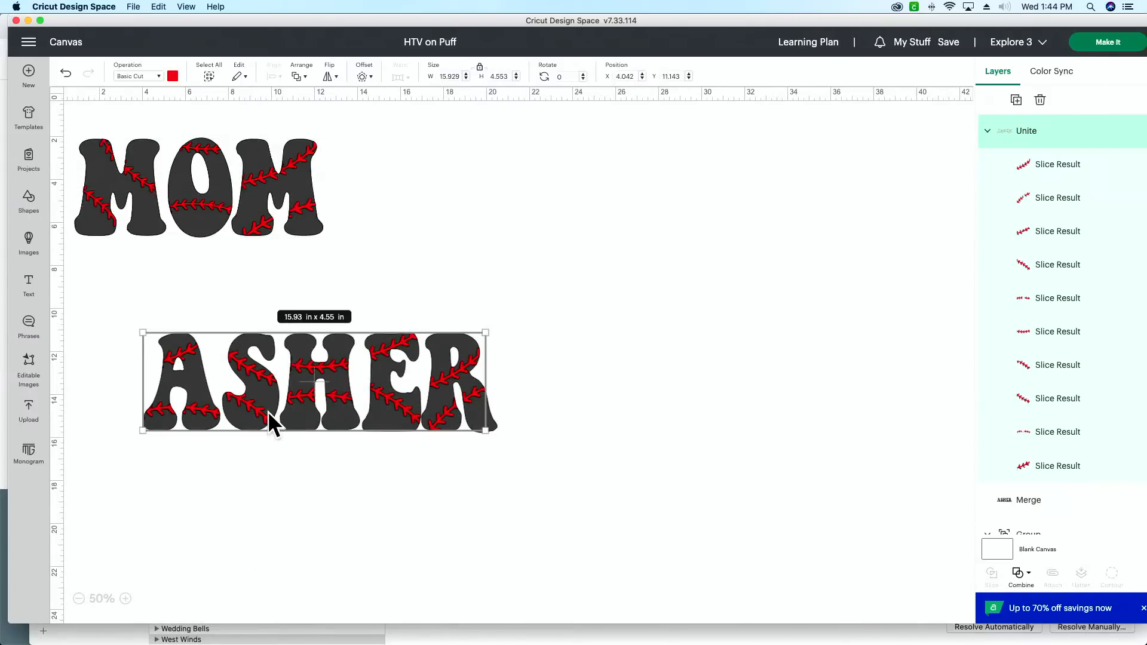
click(542, 343)
drag(333, 409, 584, 220)
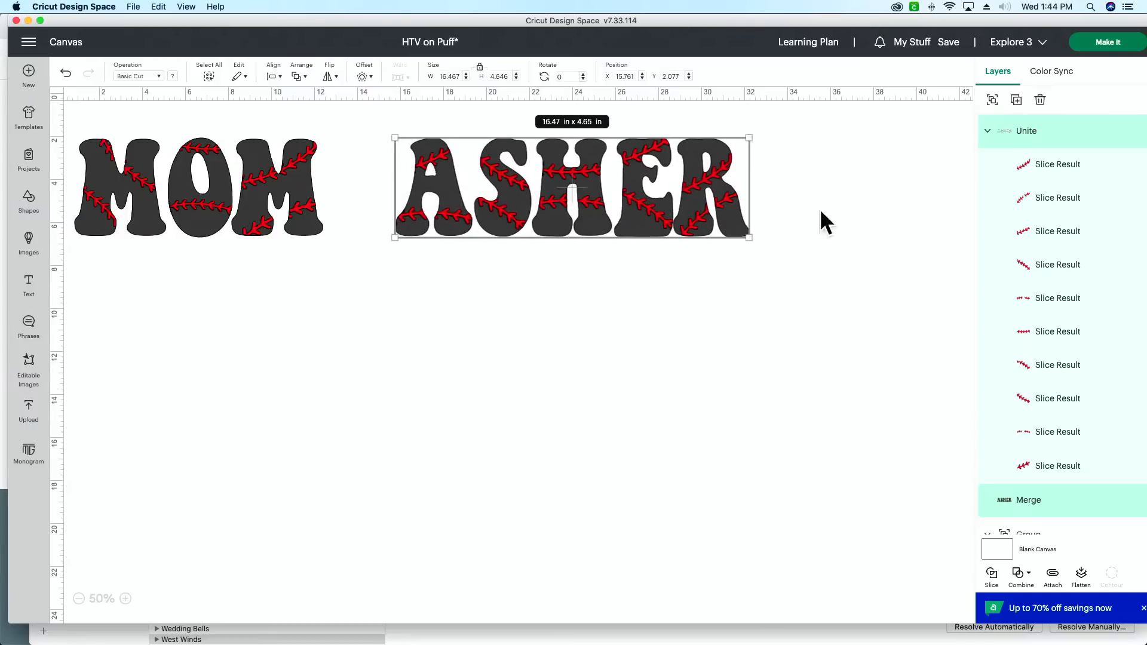
click(502, 288)
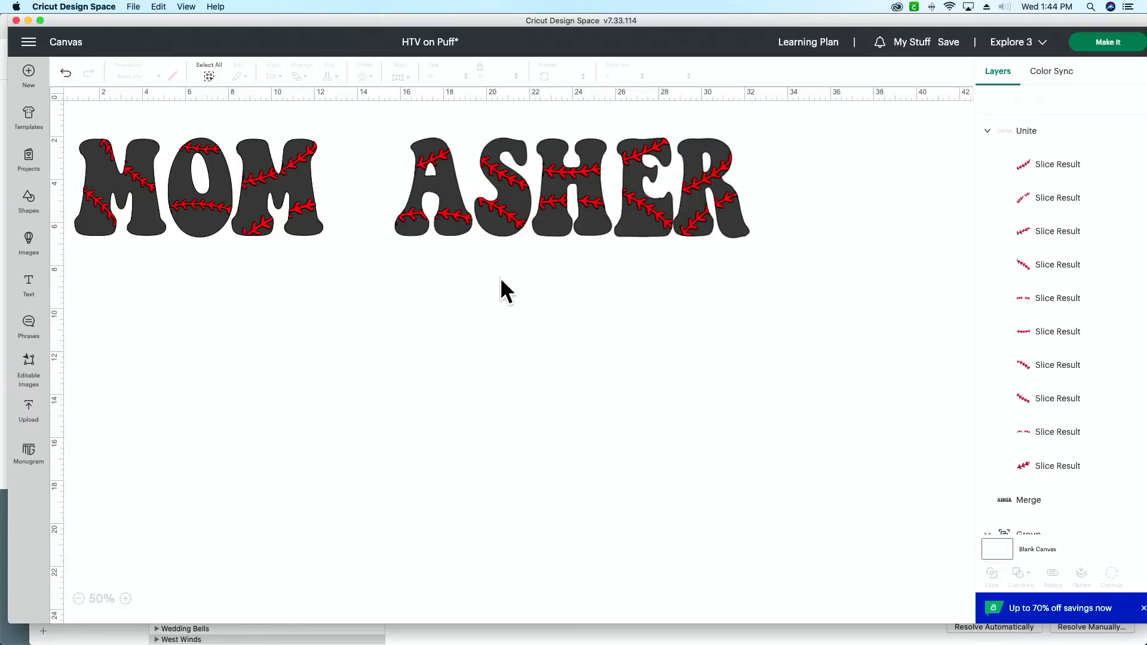
Step: Switch to Chrome and search the Makers Gonna Learn font library for "Satur"
mouse_move(463, 642)
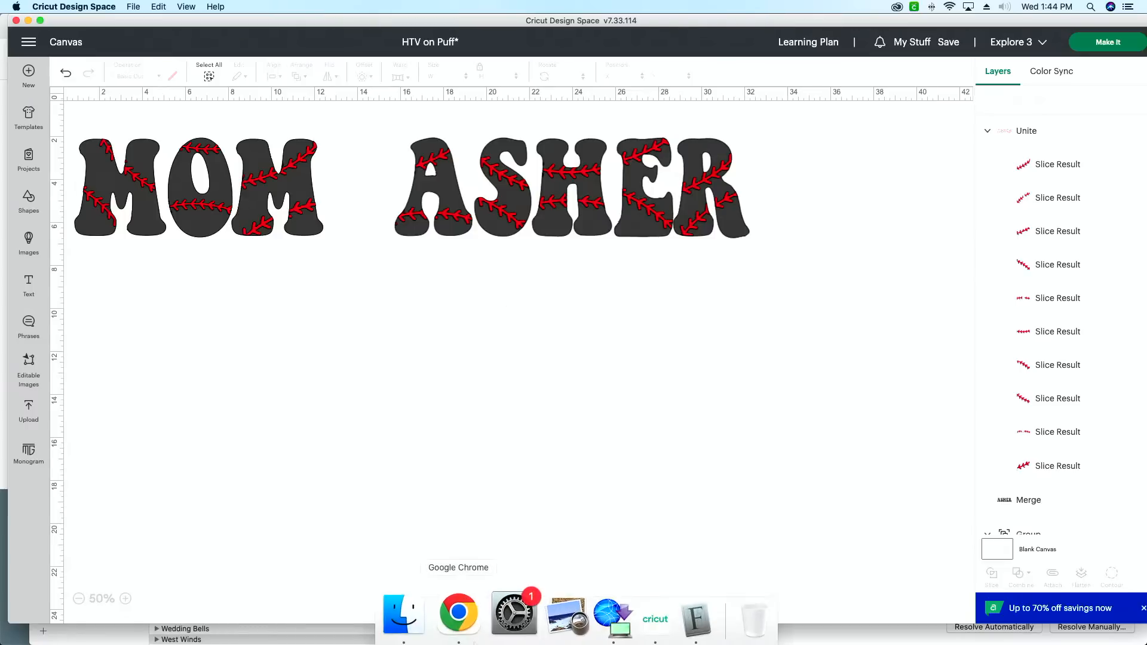
click(463, 621)
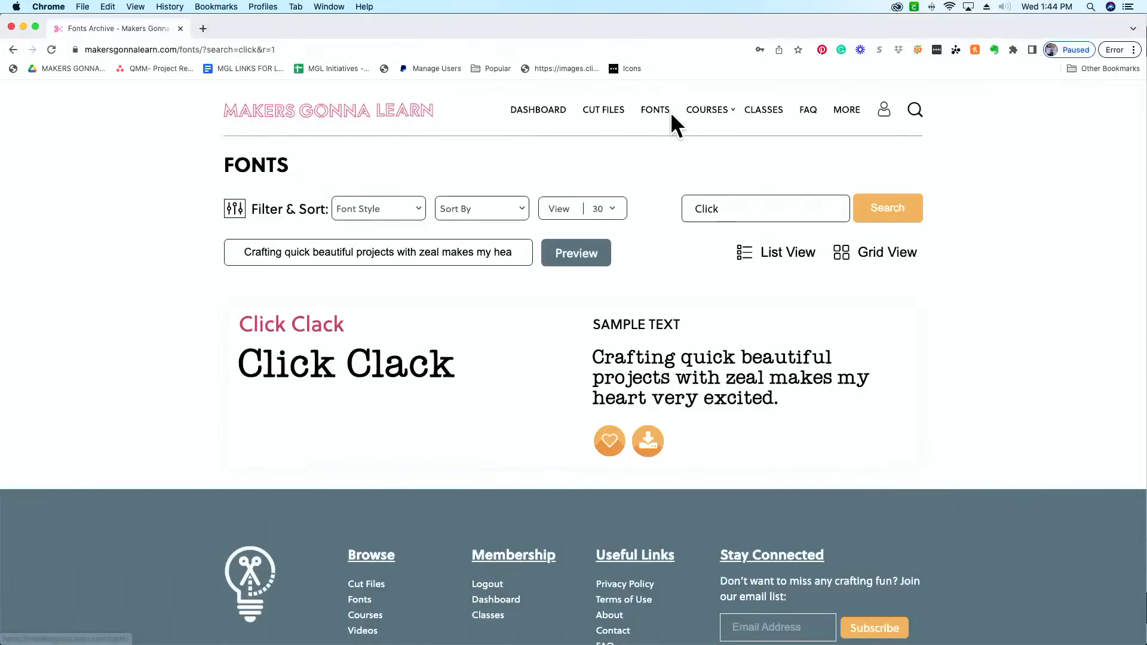
double_click(732, 205)
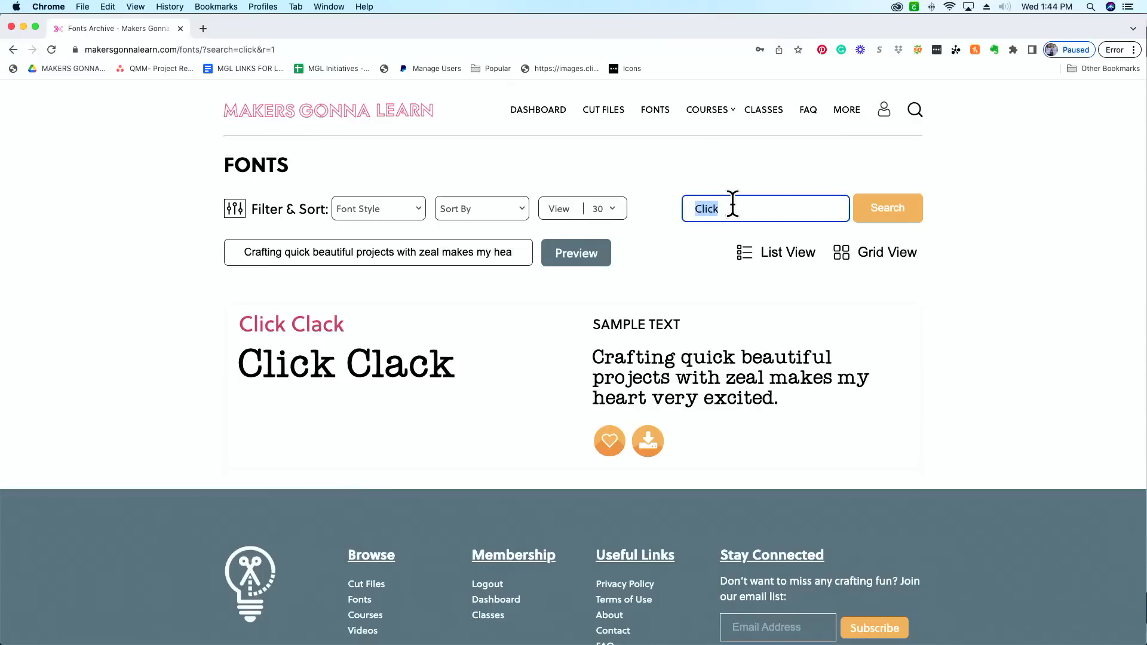
text(Satur)
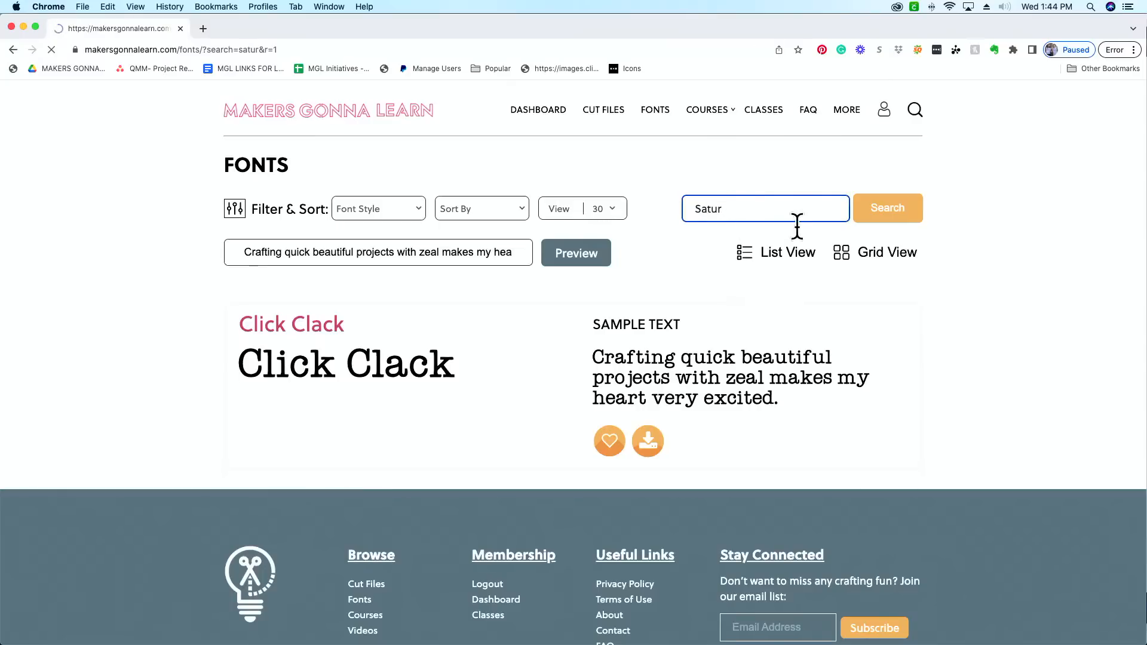
Step: Search the font library for "Groov" and look through the matching fonts
double_click(772, 215)
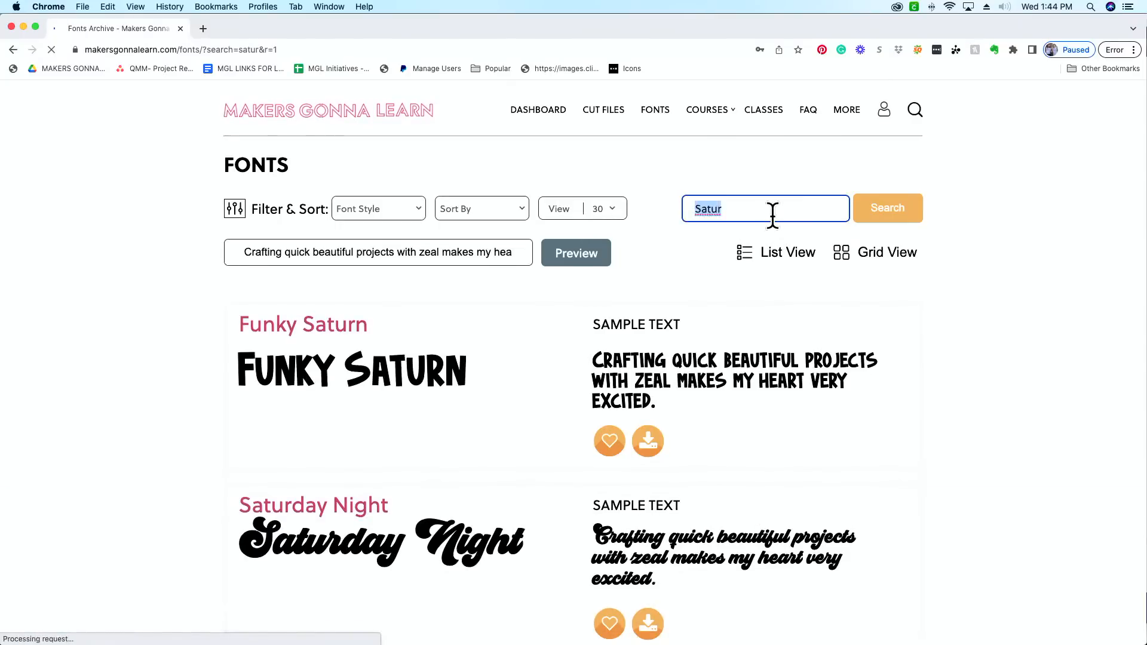
text(Groov)
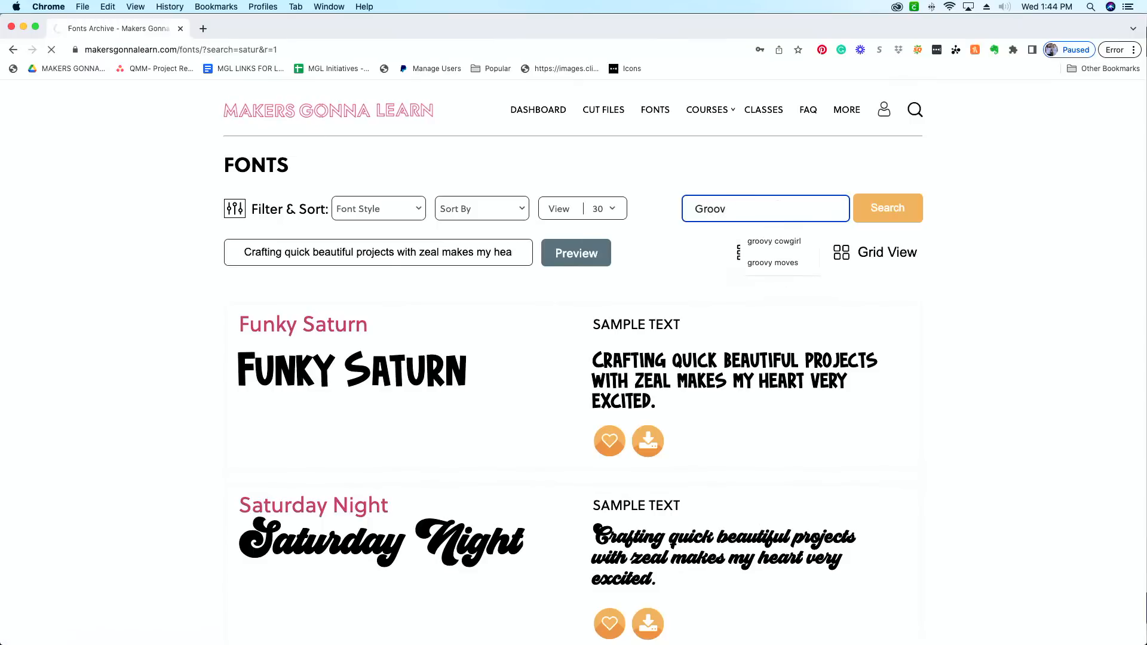
key(Return)
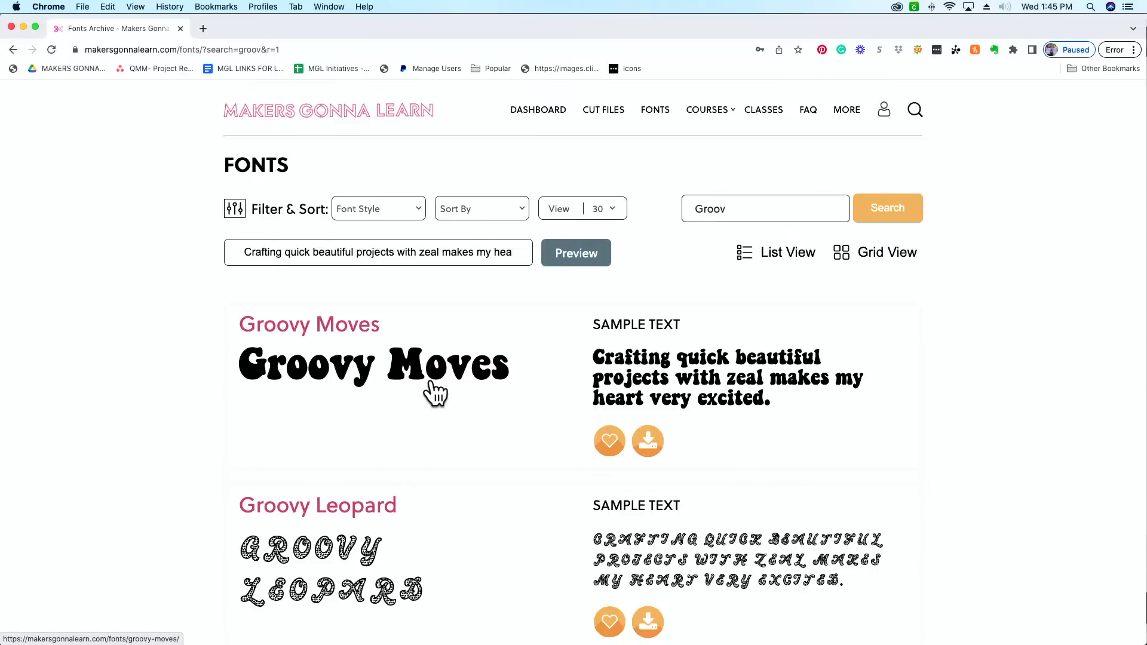
scroll(743, 169, down, 2)
scroll(747, 172, up, 2)
Step: Search the font library for "Brock" and look through the matching fonts
click(747, 209)
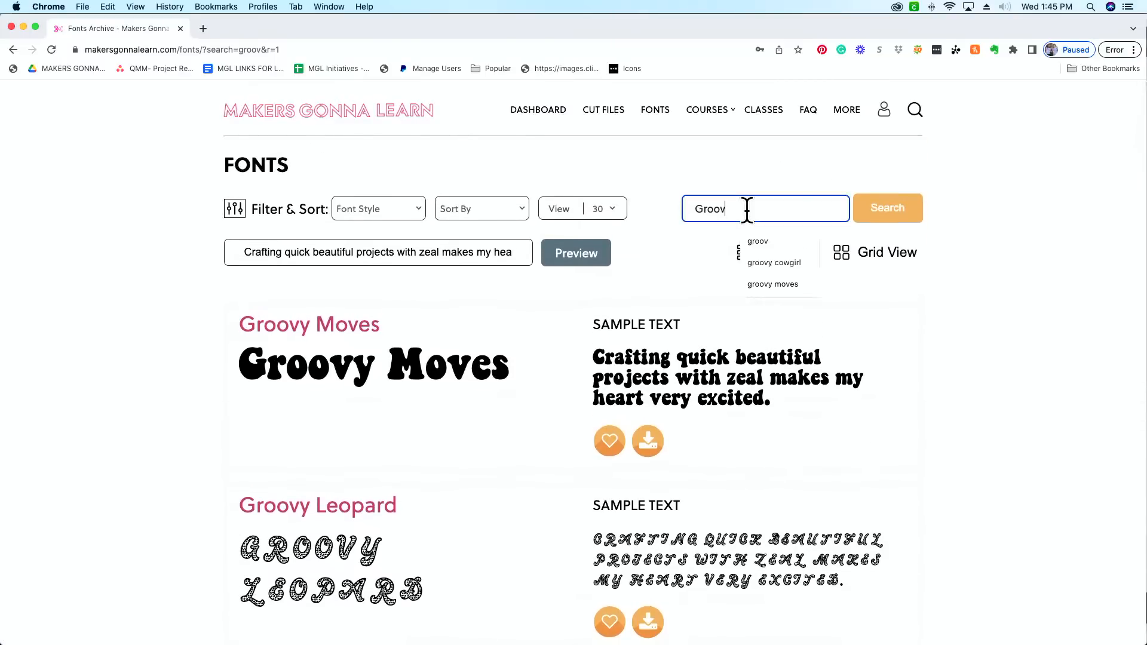
double_click(748, 209)
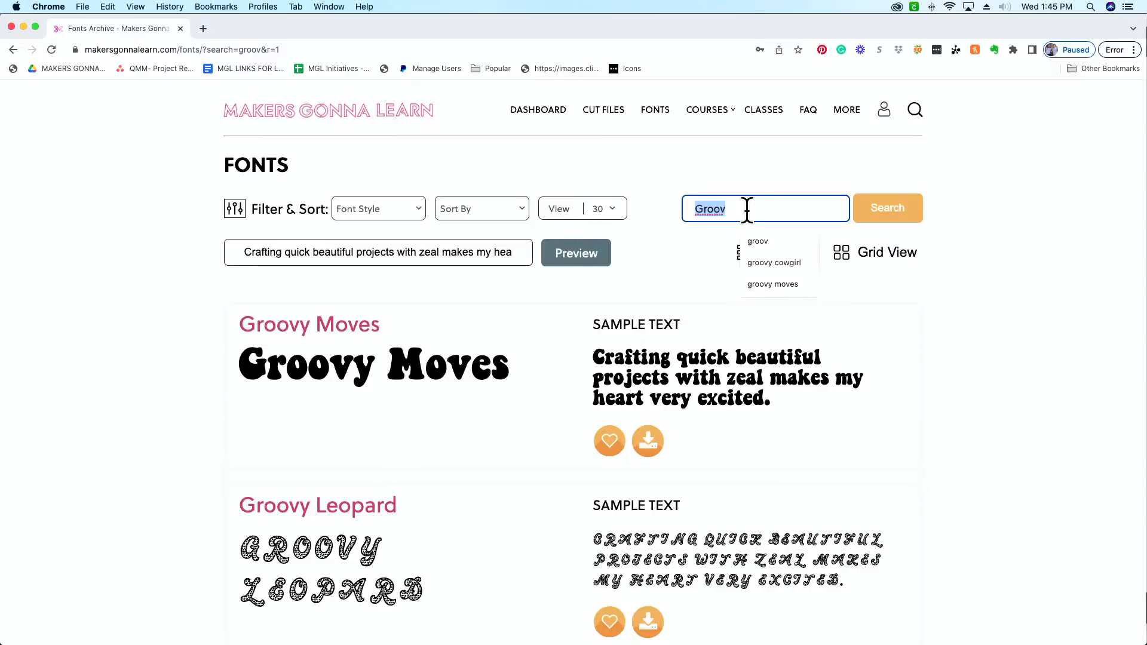
text(Brock)
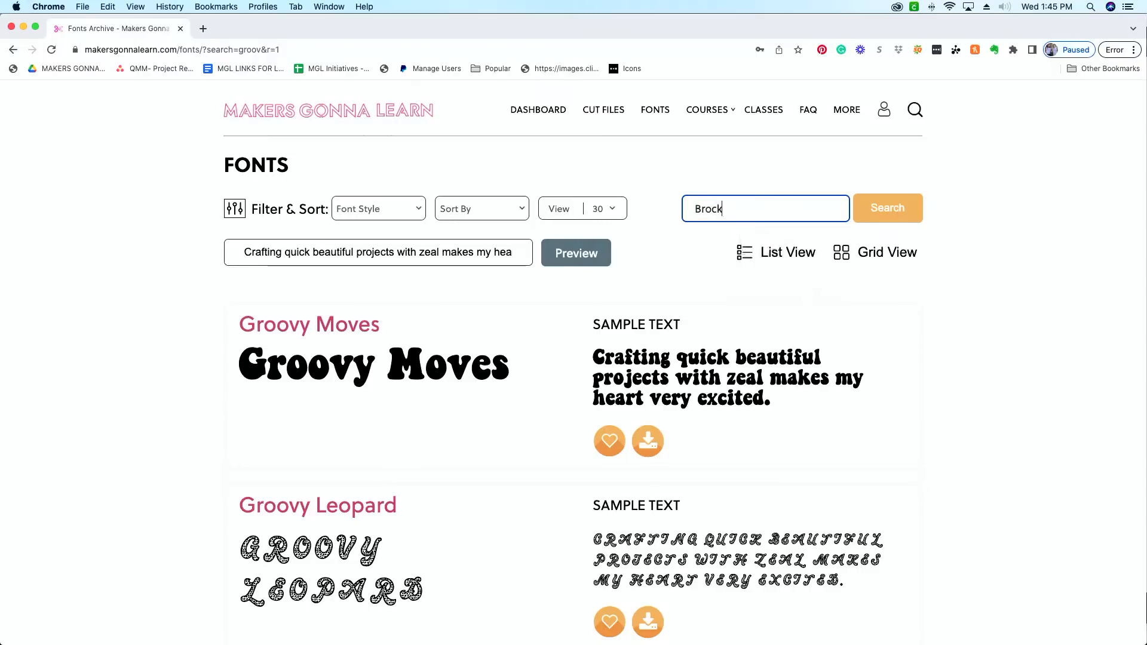
key(Return)
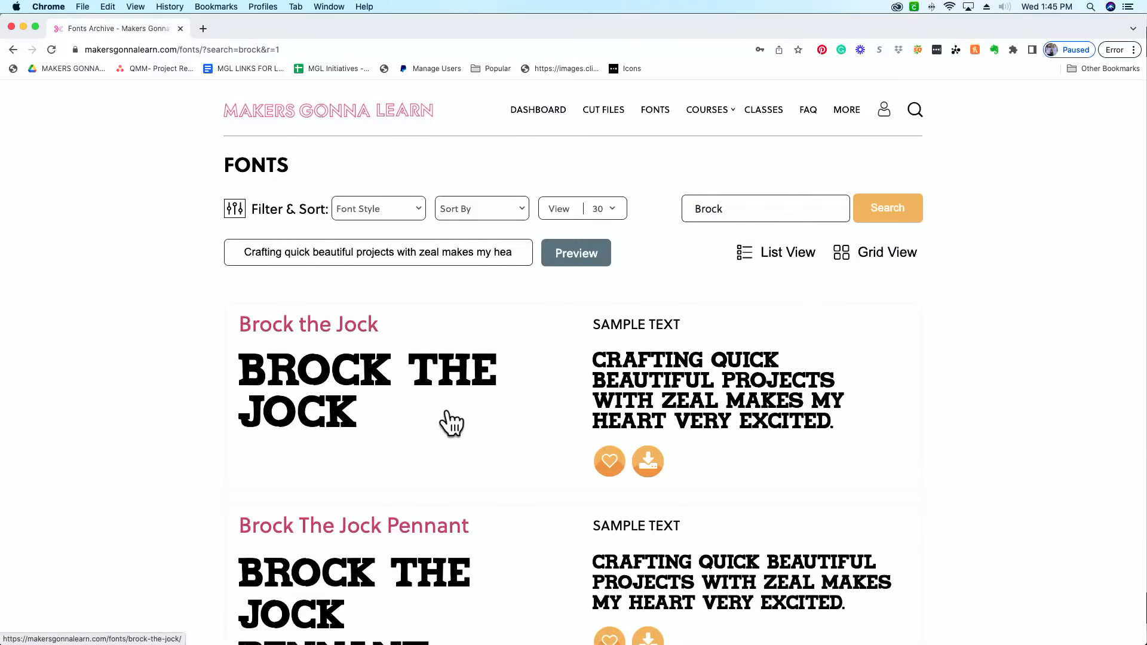
scroll(460, 359, down, 5)
scroll(461, 355, up, 5)
Step: Download the Groovy Moves font from the previous search results and open its extracted font file, GroovyMoves 5.otf
click(13, 49)
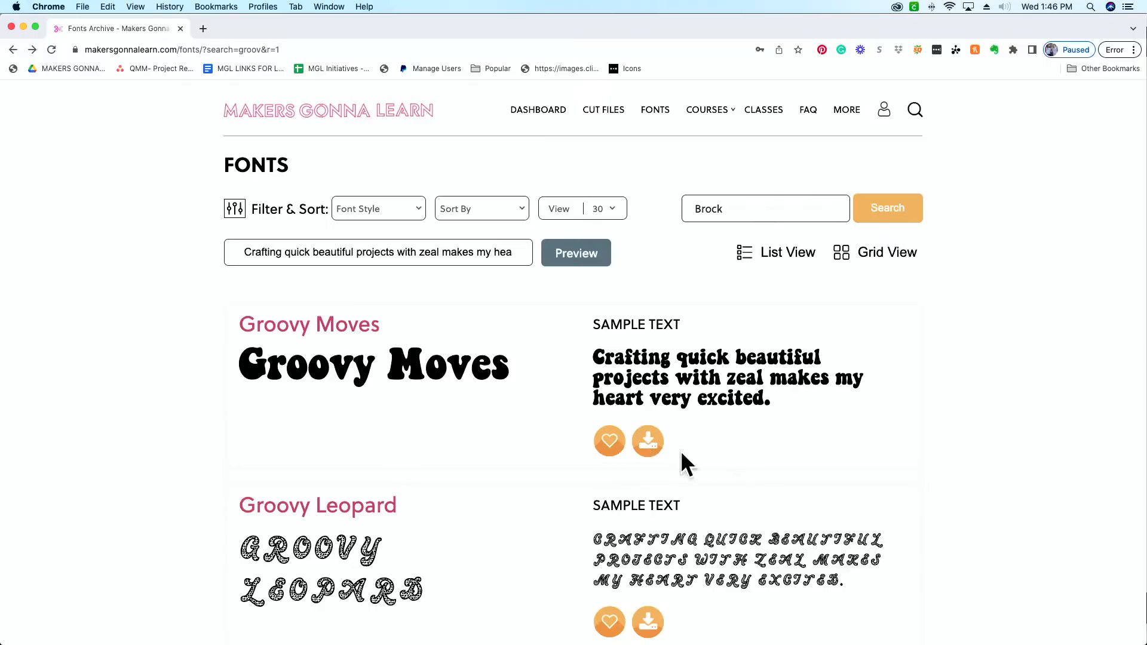
click(650, 449)
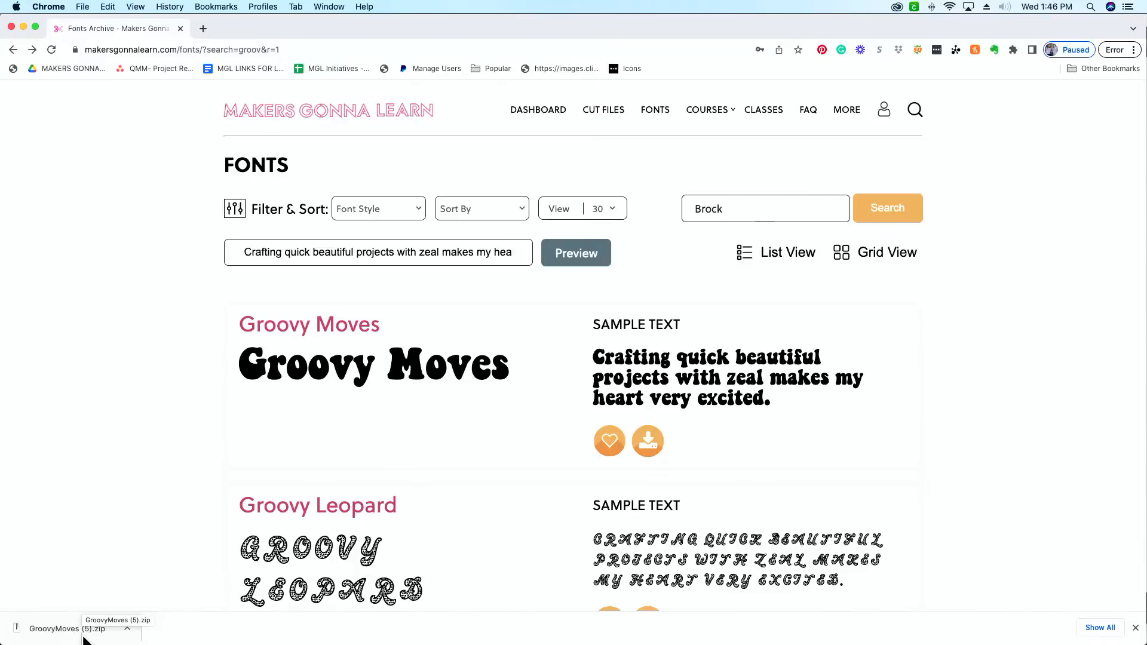
click(84, 634)
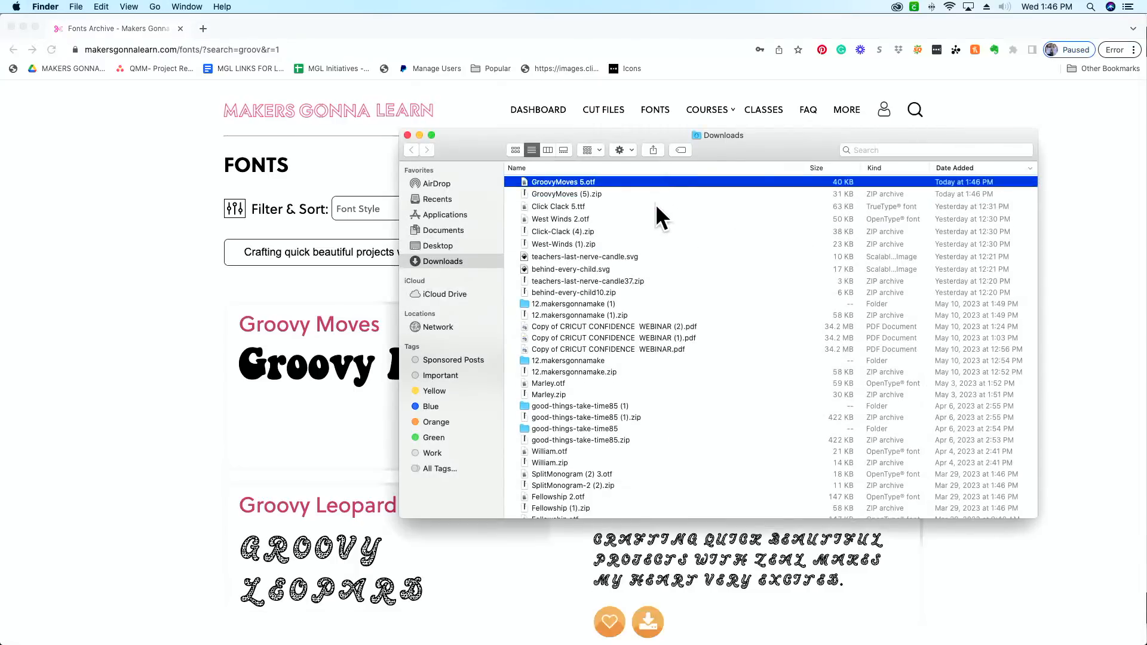
double_click(636, 183)
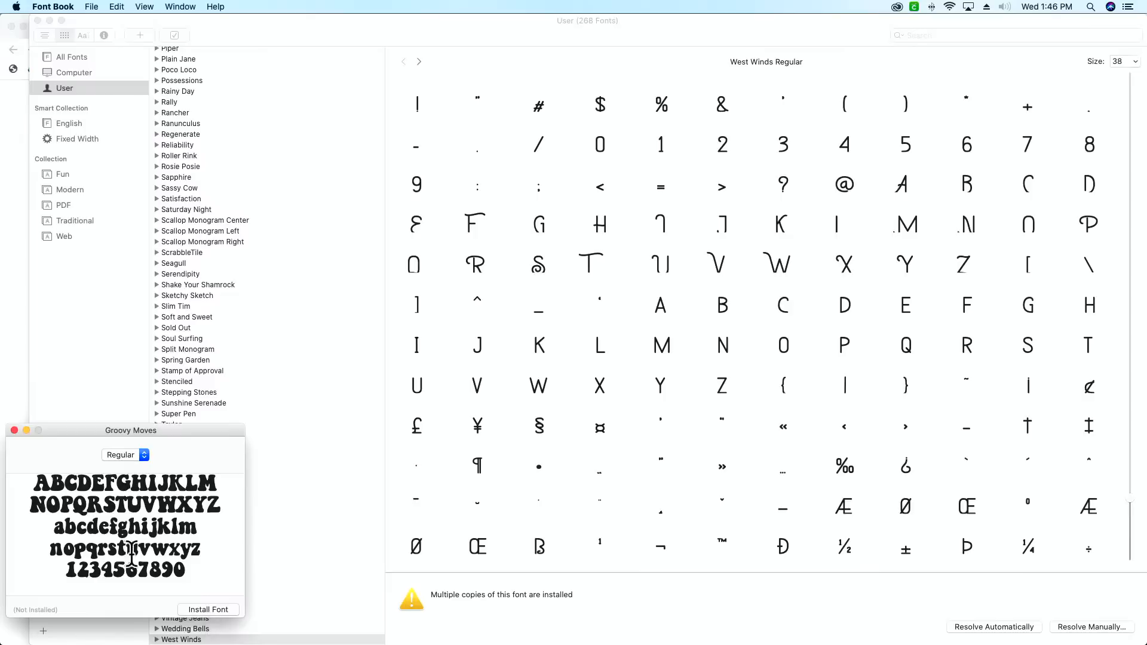
Step: Close the Groovy Moves preview without installing it, along with the Font Book and Downloads windows
click(14, 430)
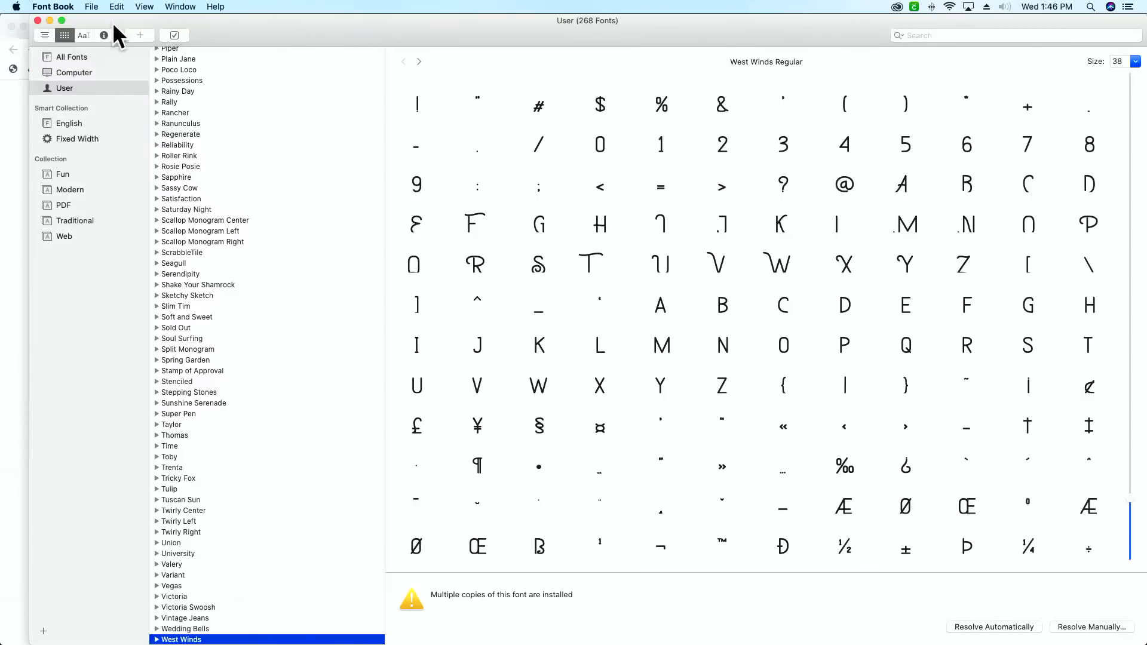
click(37, 20)
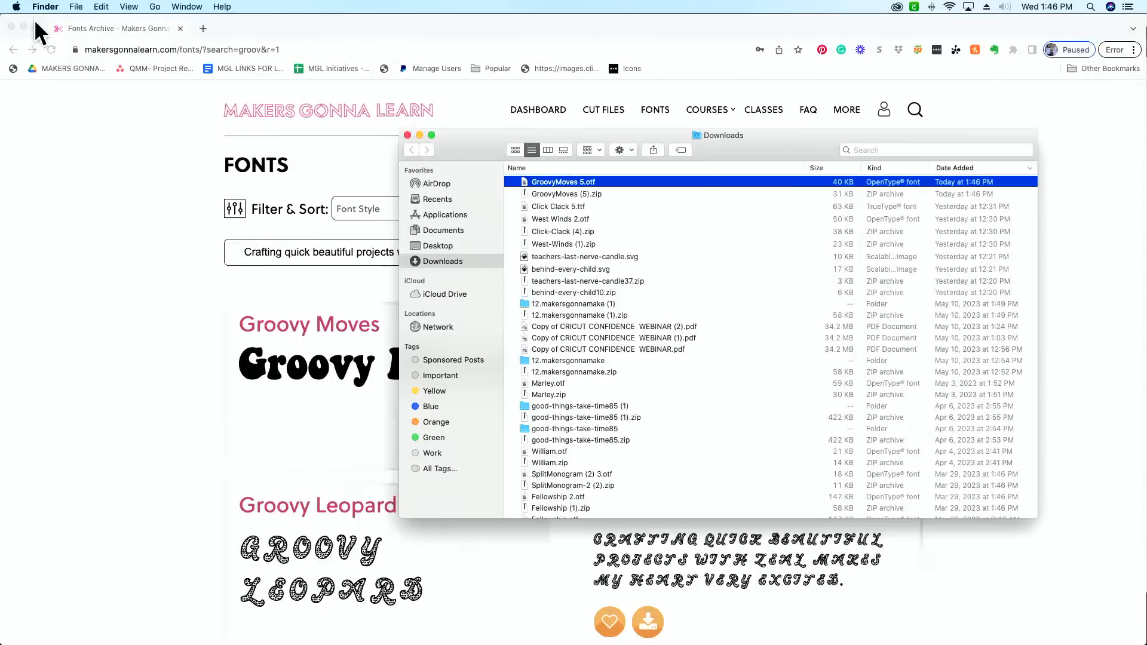
click(408, 135)
Step: Open the site's cut files library and search it for "Baseball"
click(607, 109)
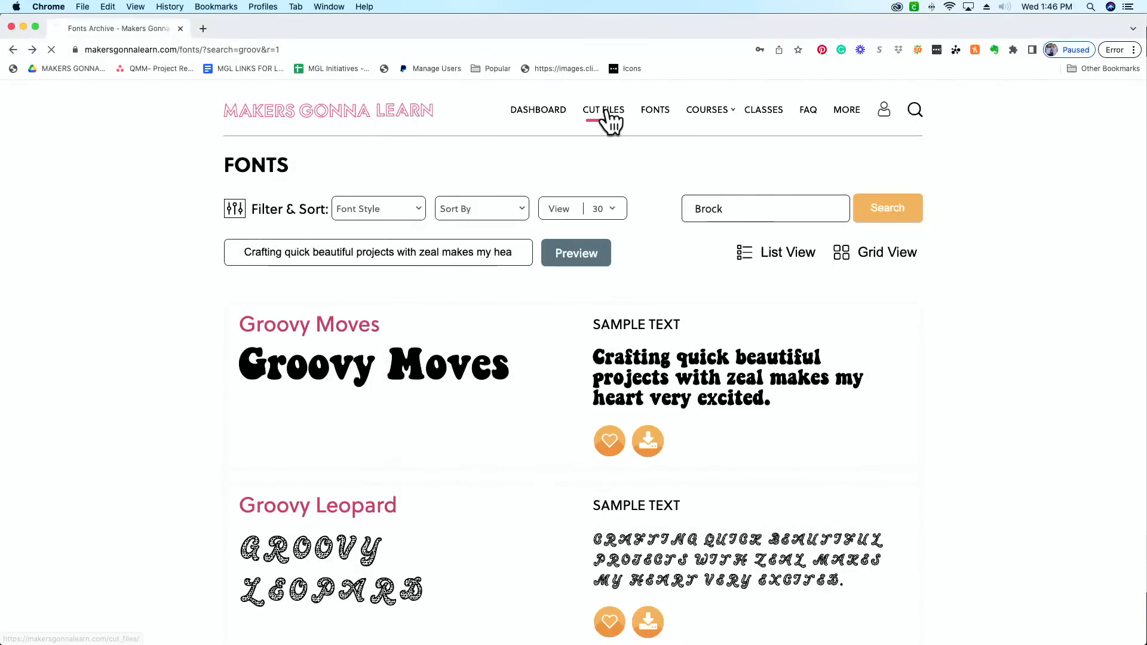
click(607, 111)
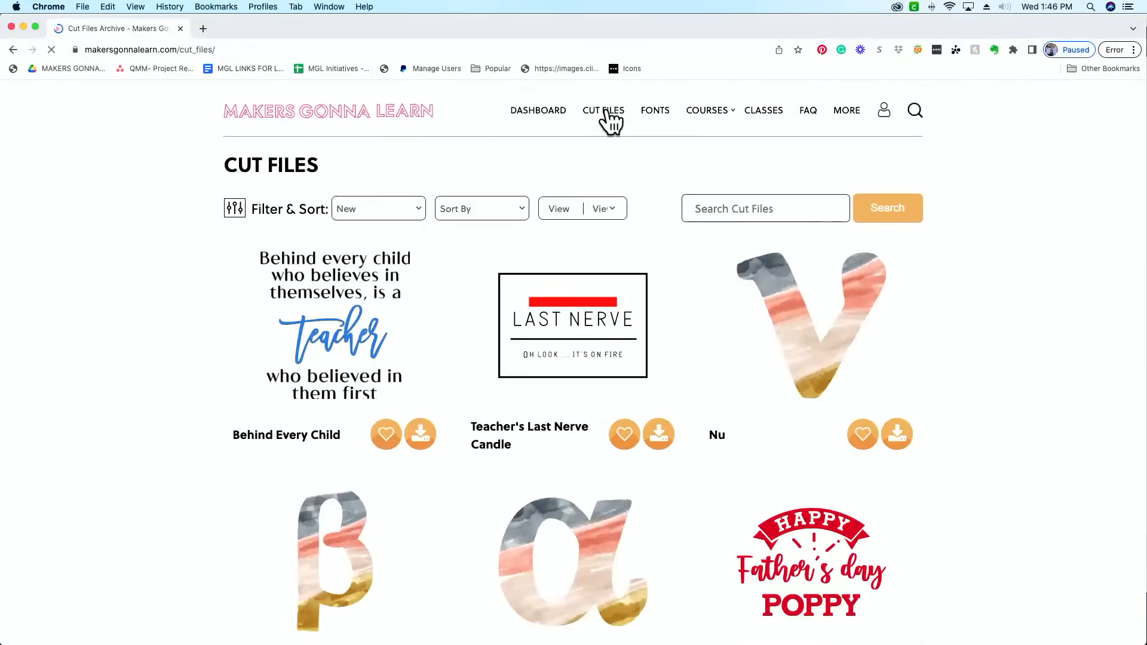
click(760, 210)
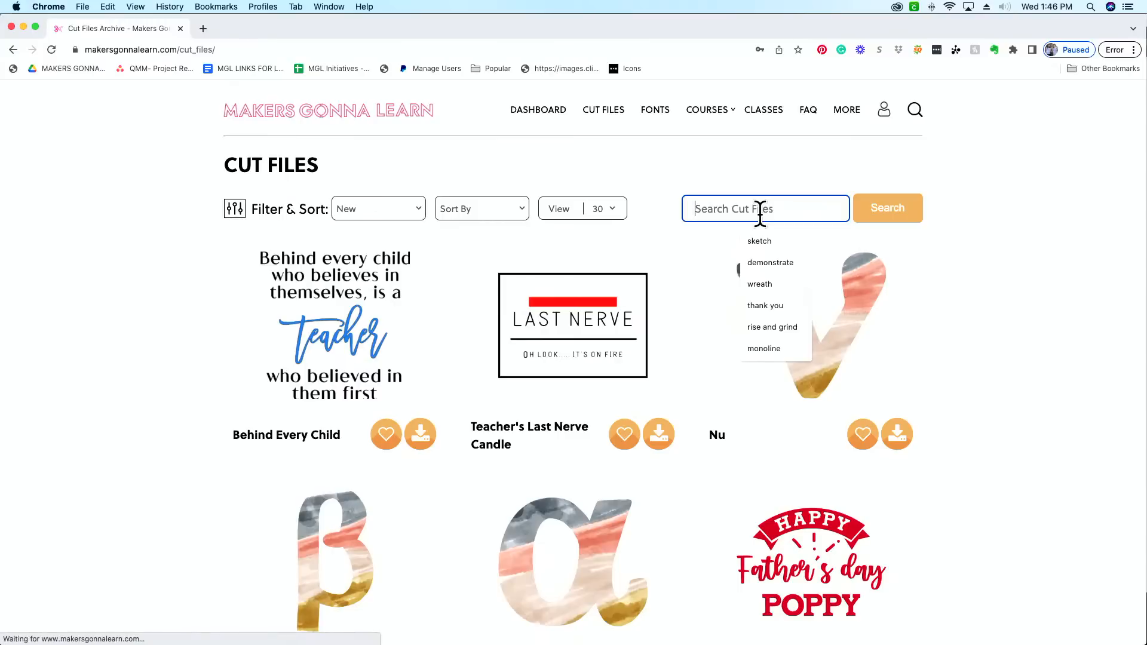
text(Baseball)
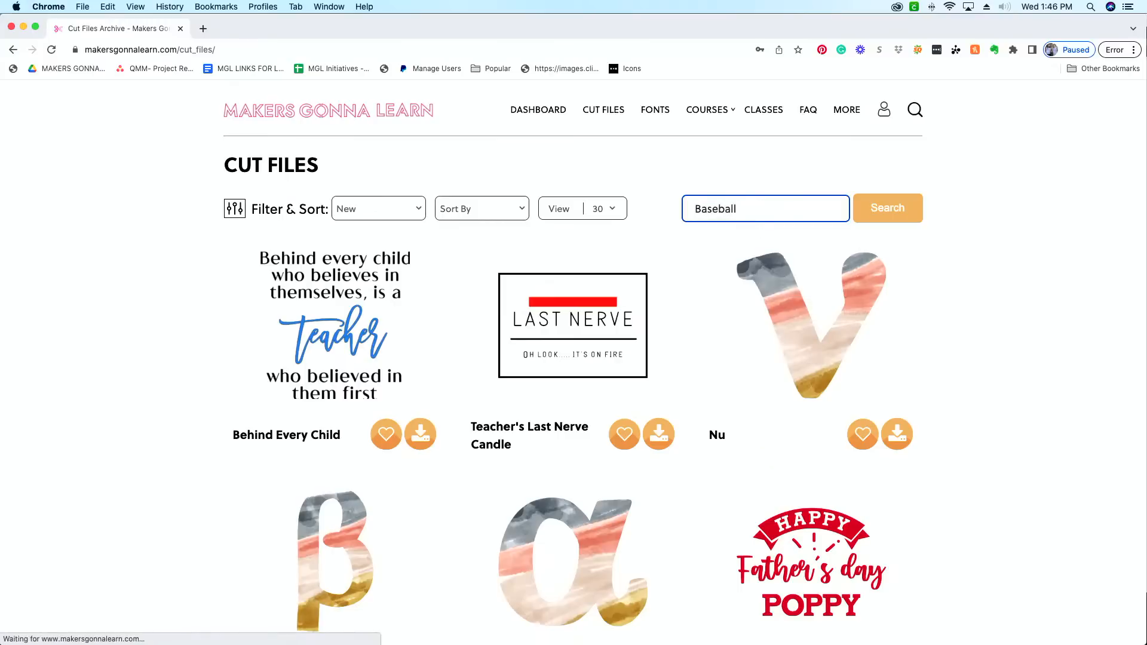
key(Return)
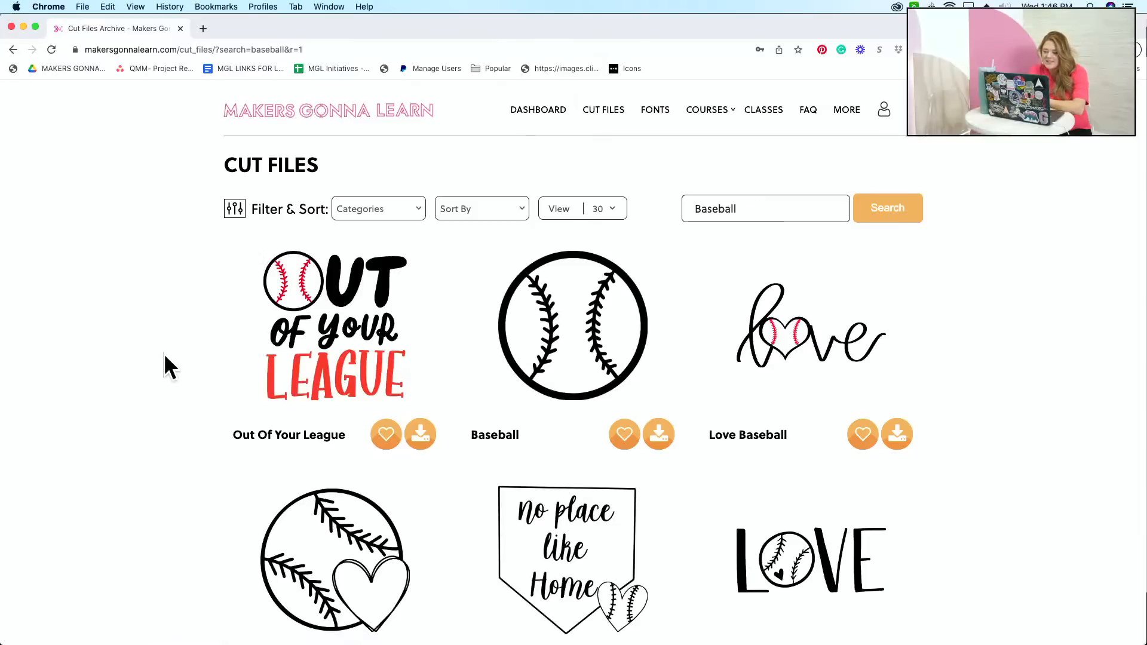
Step: Examine the baseball cut files in the search results for designs containing baseball stitching
scroll(166, 354, down, 7)
scroll(164, 350, up, 3)
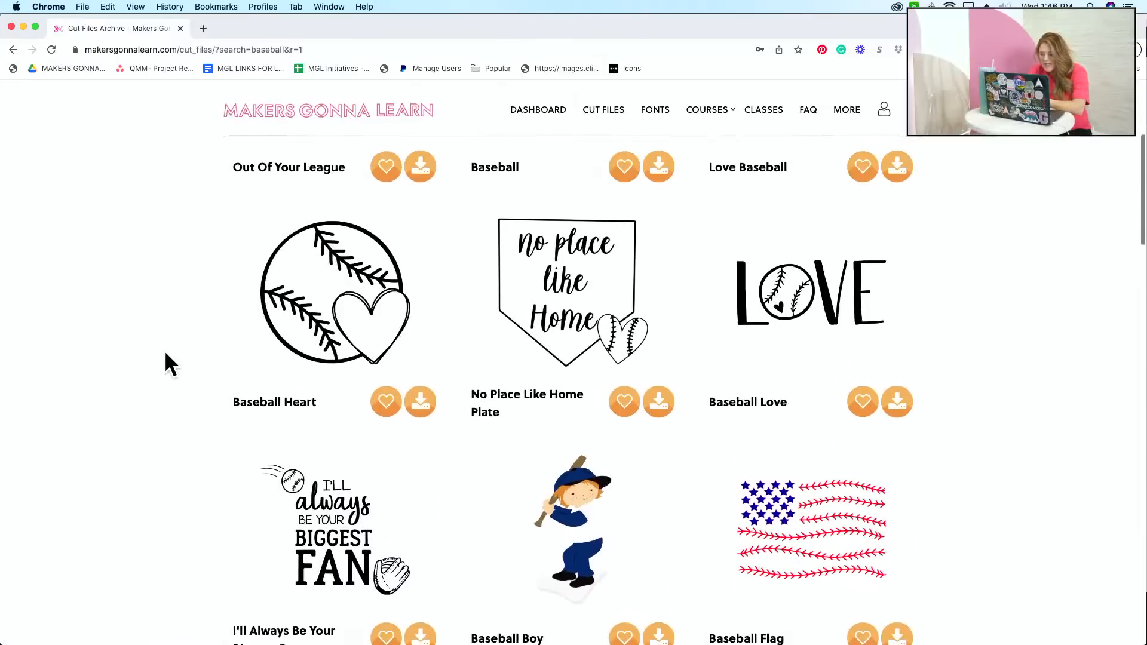
scroll(955, 421, down, 17)
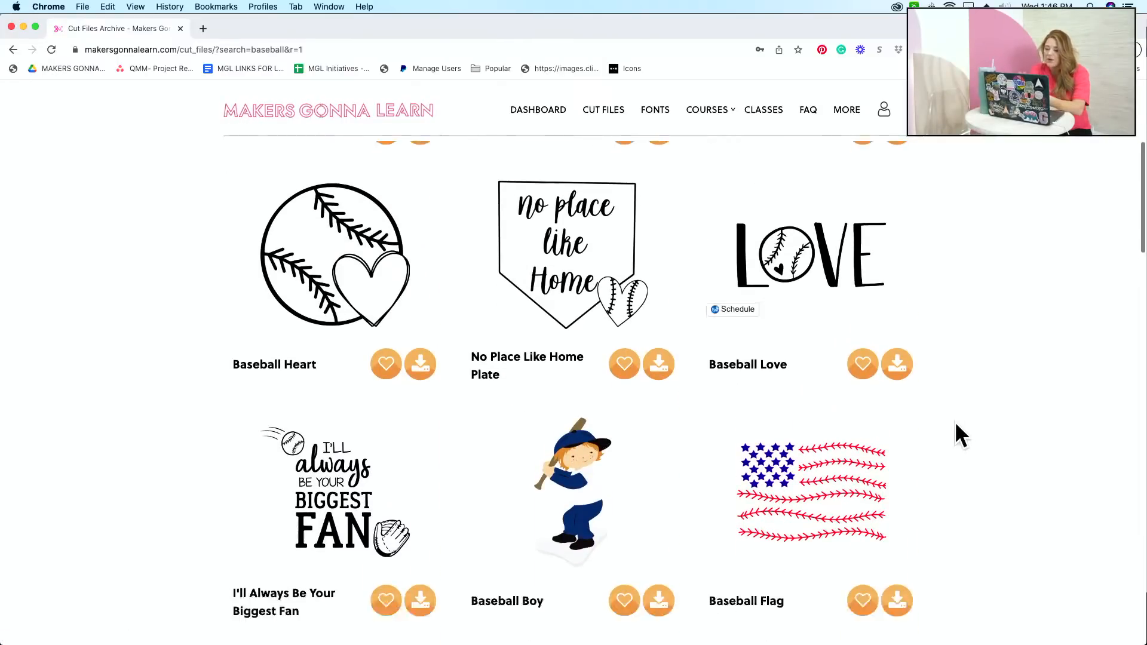
scroll(955, 423, down, 12)
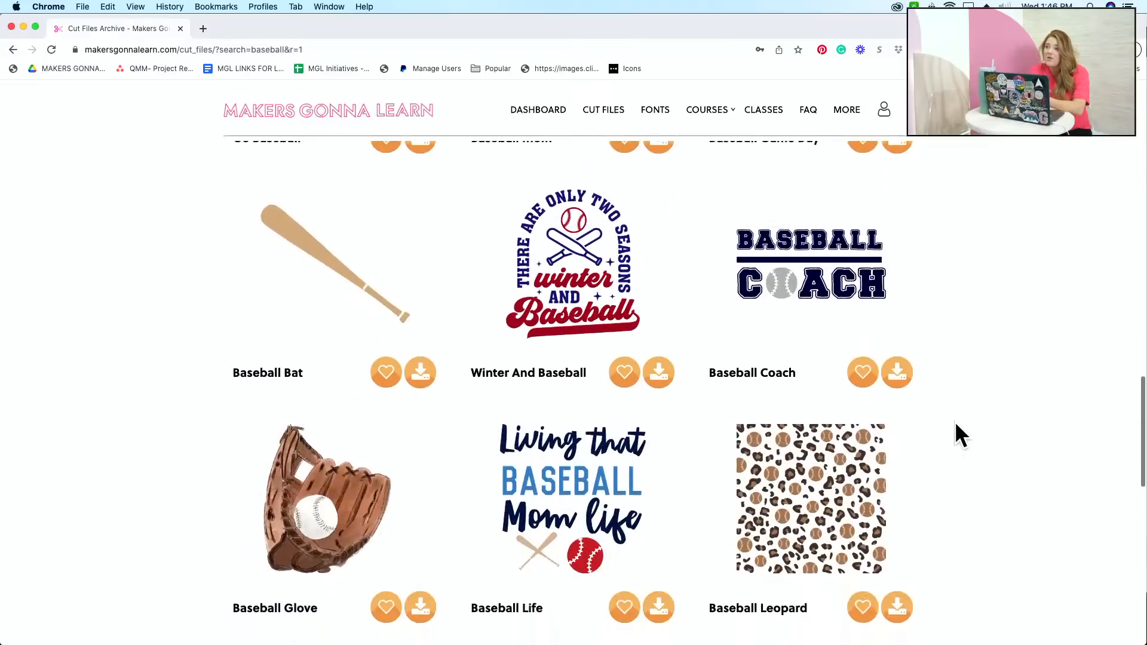
scroll(955, 421, up, 20)
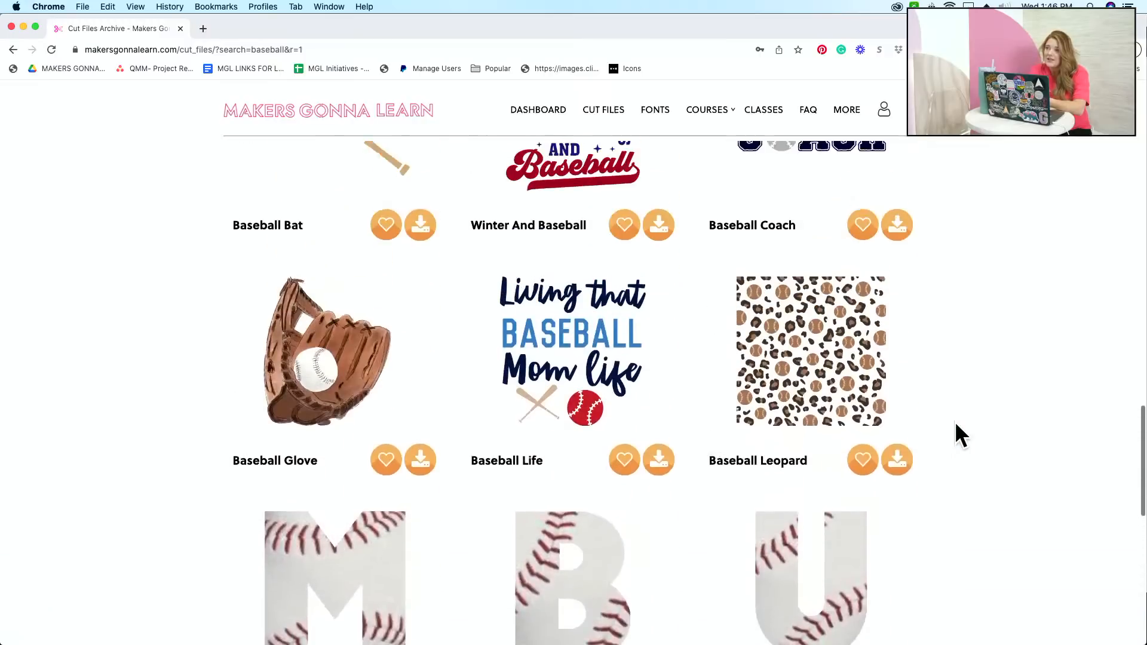
scroll(955, 421, up, 2)
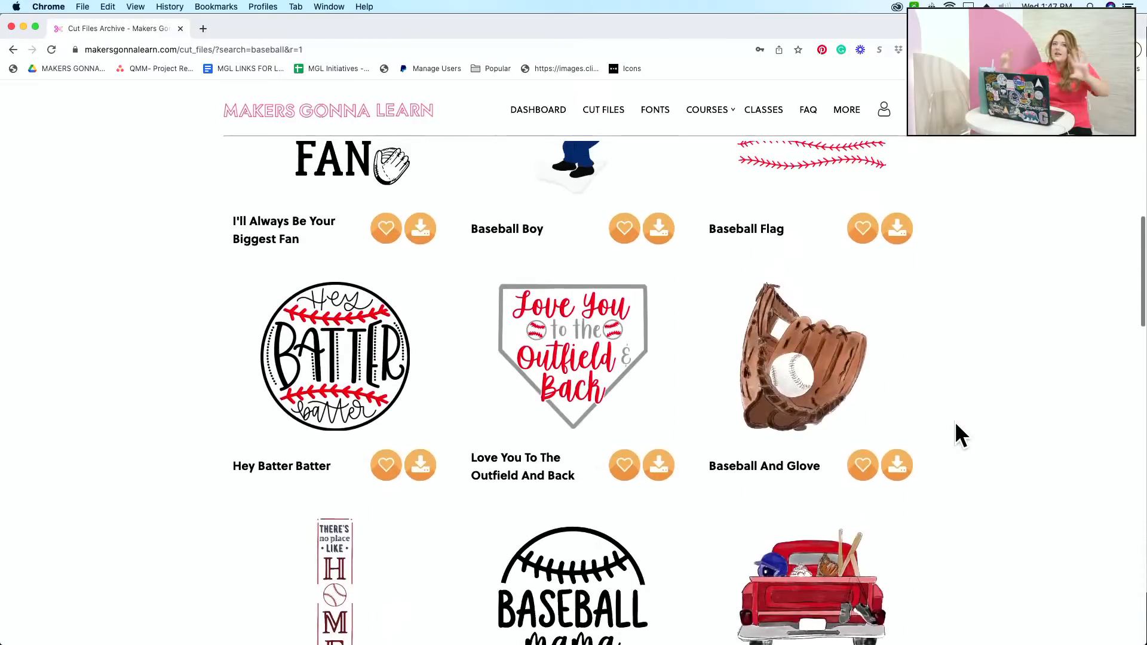
scroll(954, 421, up, 5)
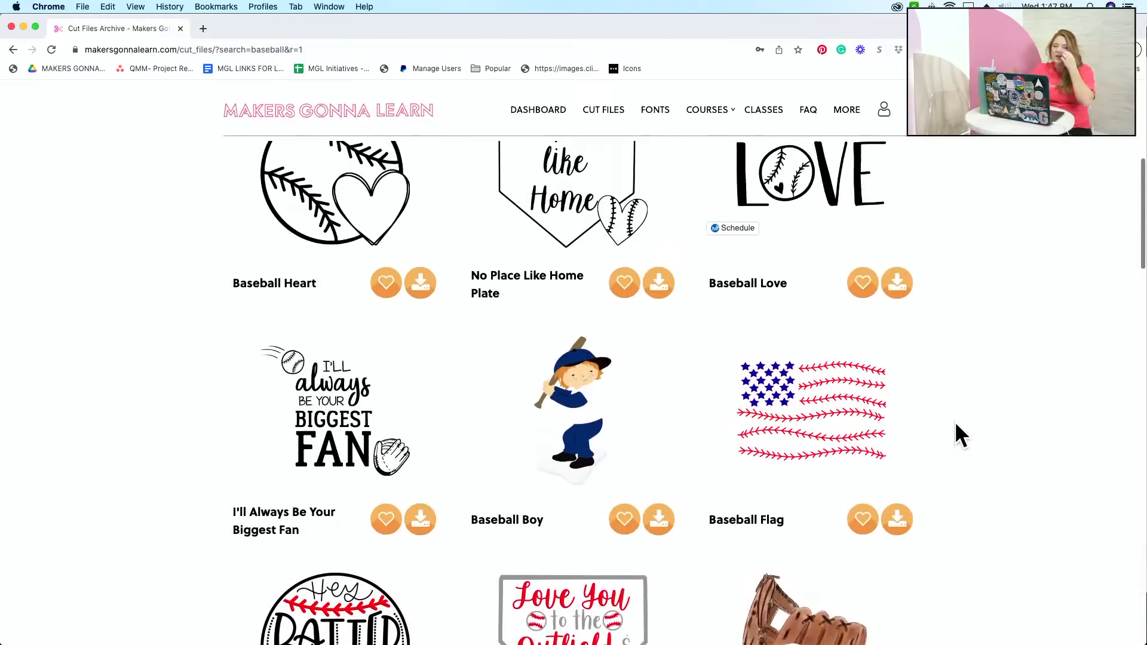
scroll(955, 421, up, 8)
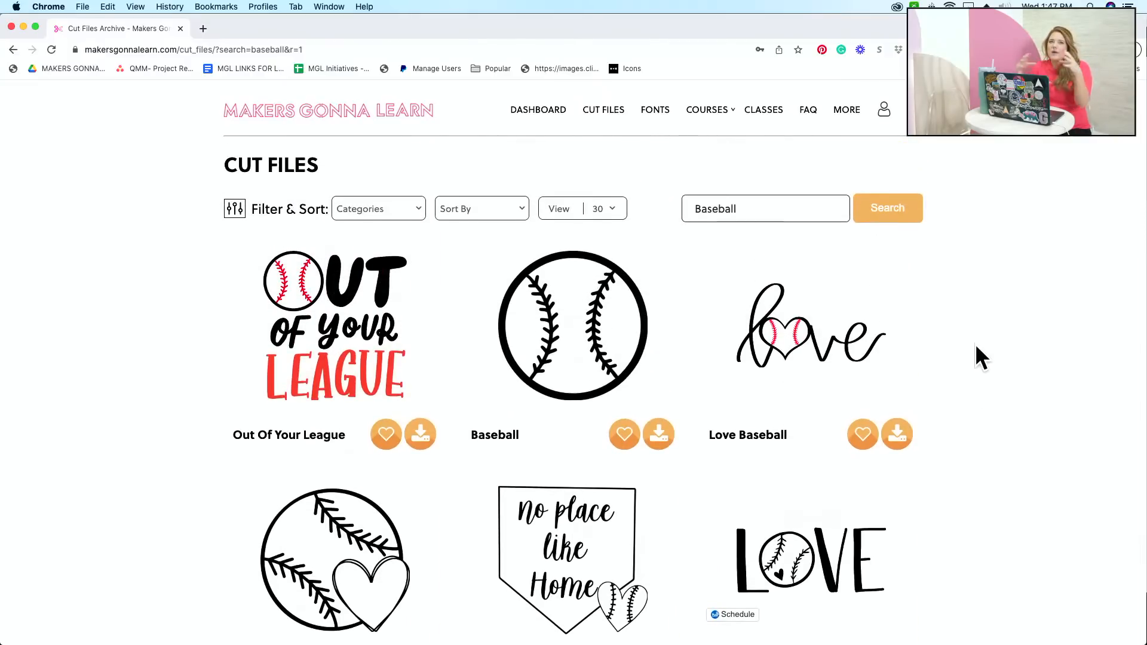
scroll(976, 346, down, 1)
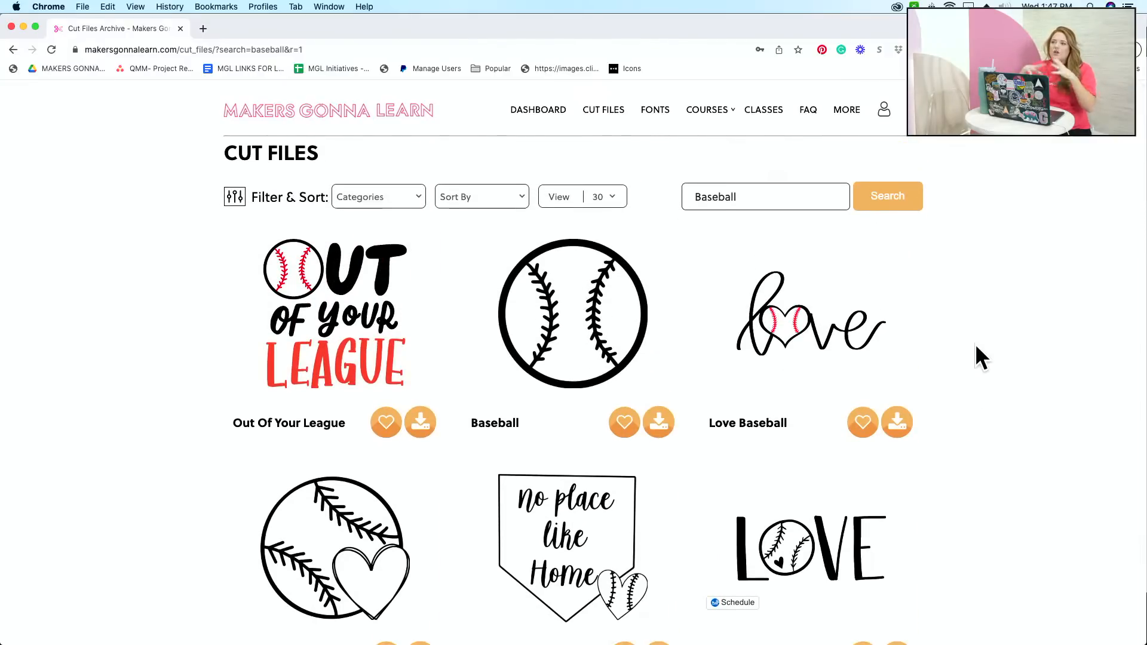
Step: Set the baseball cut file search results to show ALL items on one page
scroll(975, 346, down, 1)
click(607, 194)
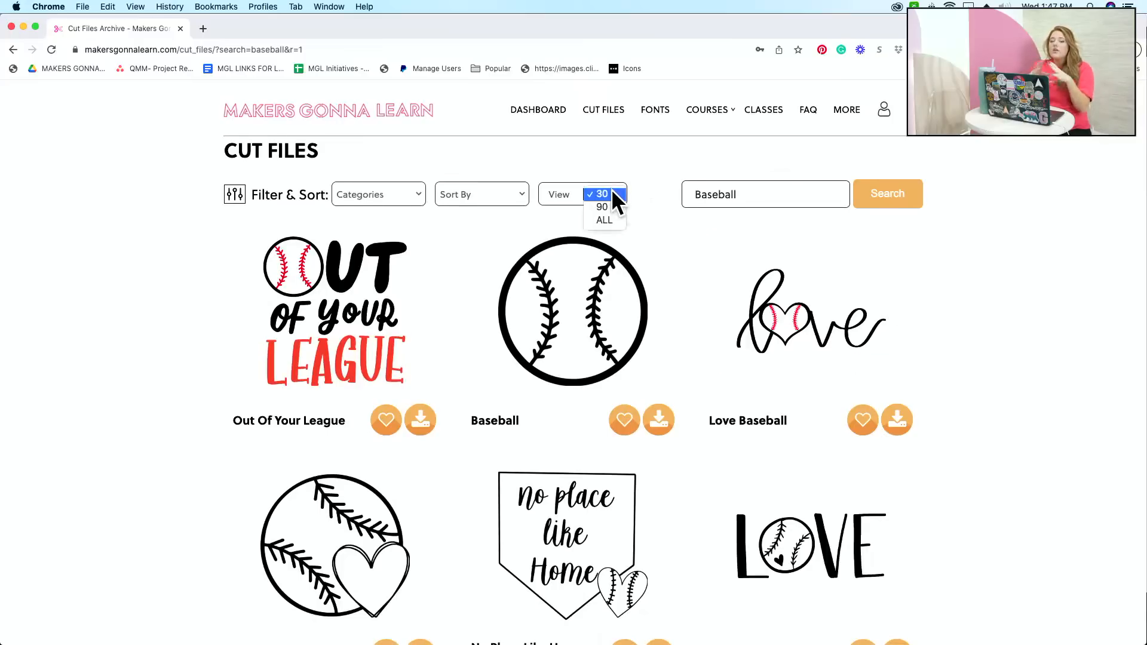
click(610, 218)
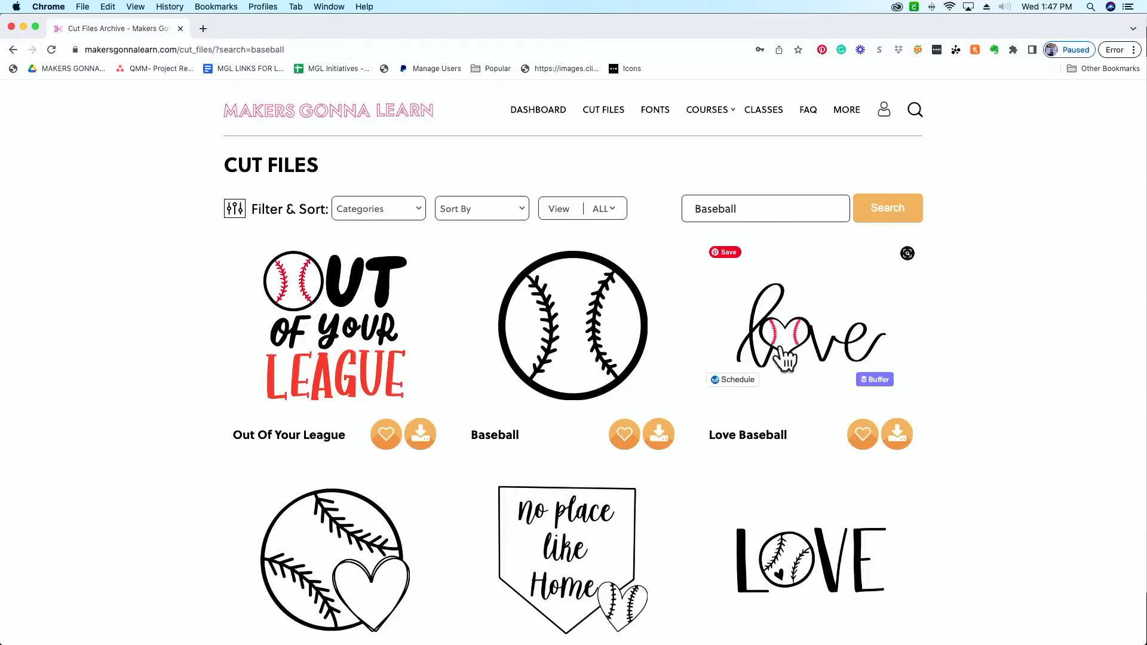
Step: Examine the full list of baseball cut files for designs with stitching suitable for decorating lettering
scroll(815, 361, down, 5)
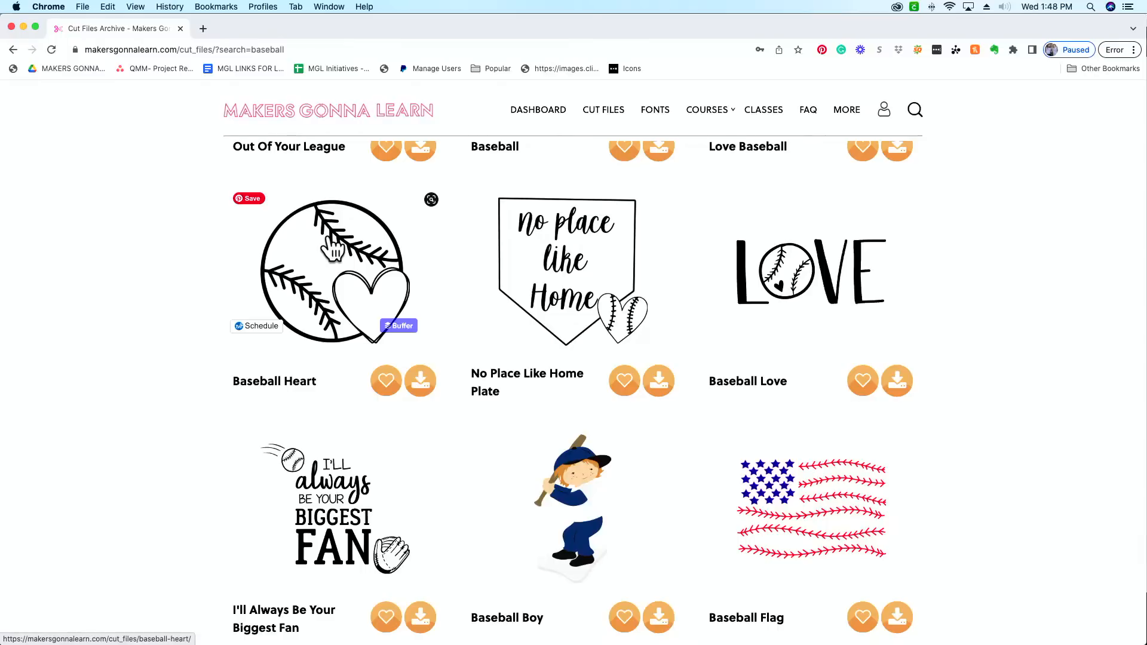
scroll(911, 392, down, 3)
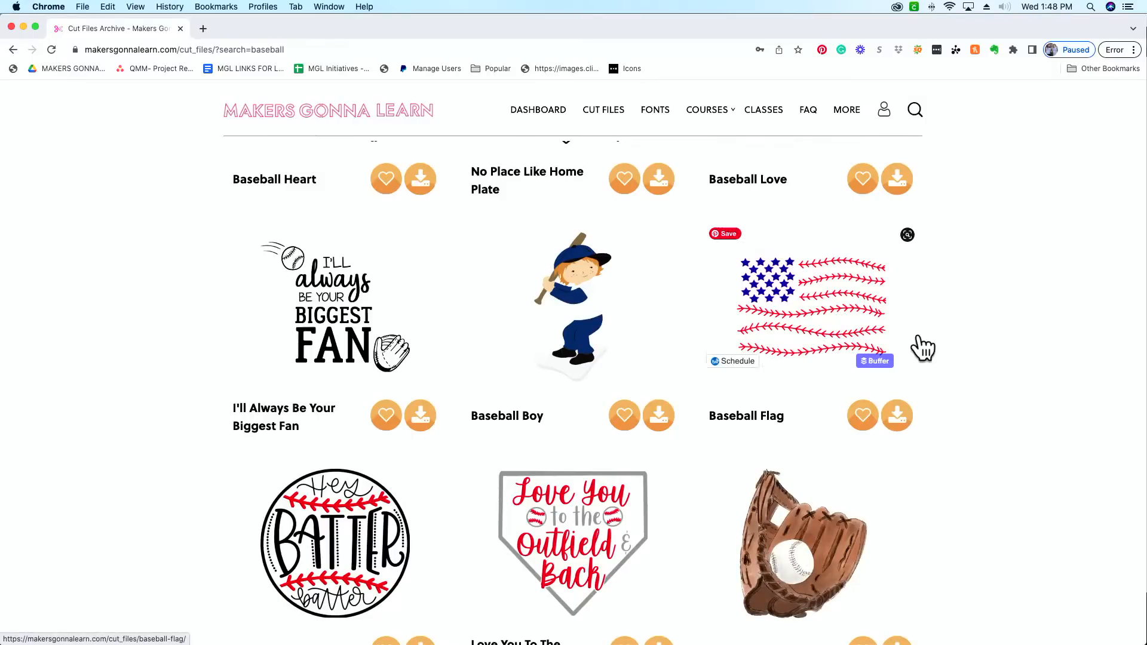
scroll(923, 348, down, 5)
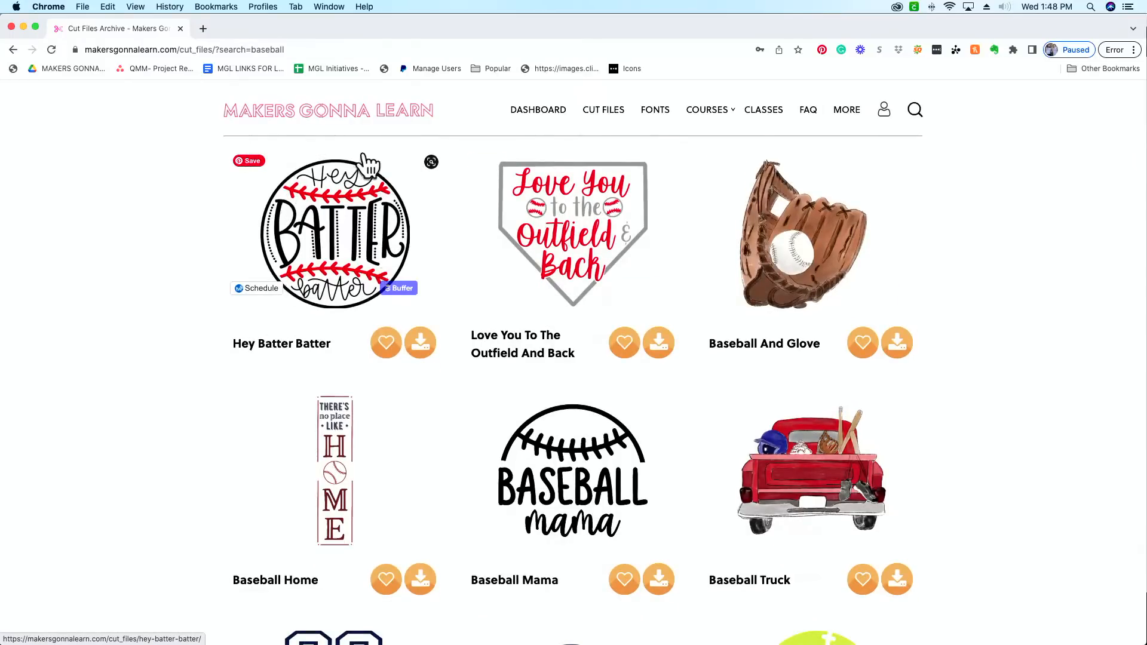
scroll(439, 247, down, 13)
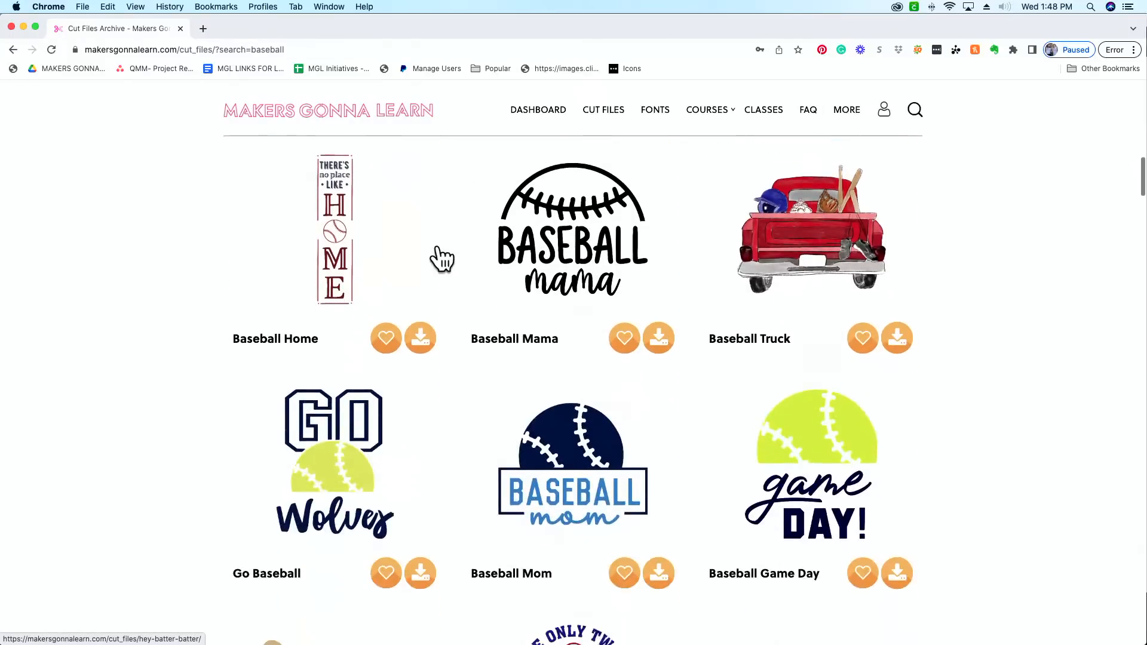
scroll(439, 248, down, 20)
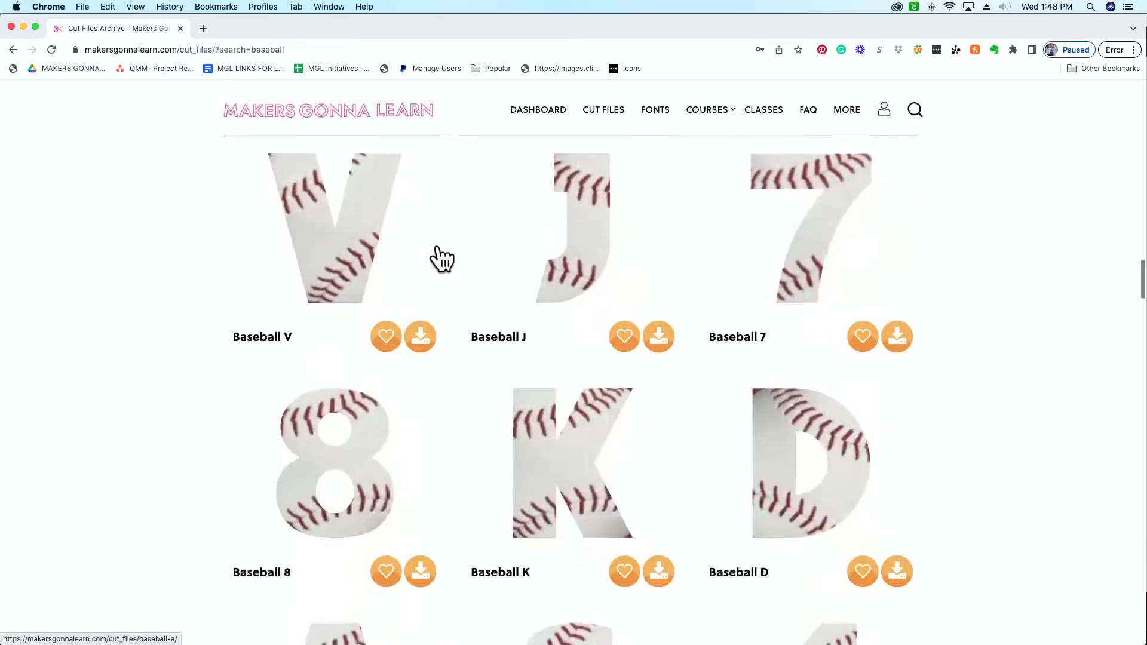
scroll(441, 258, down, 20)
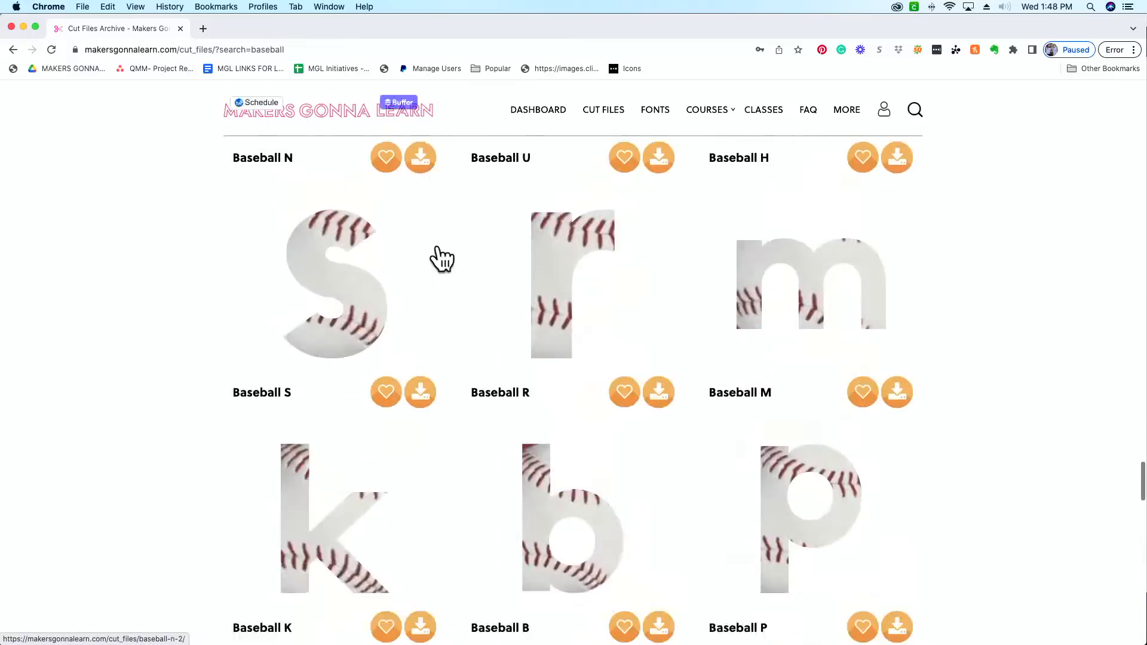
scroll(442, 258, down, 9)
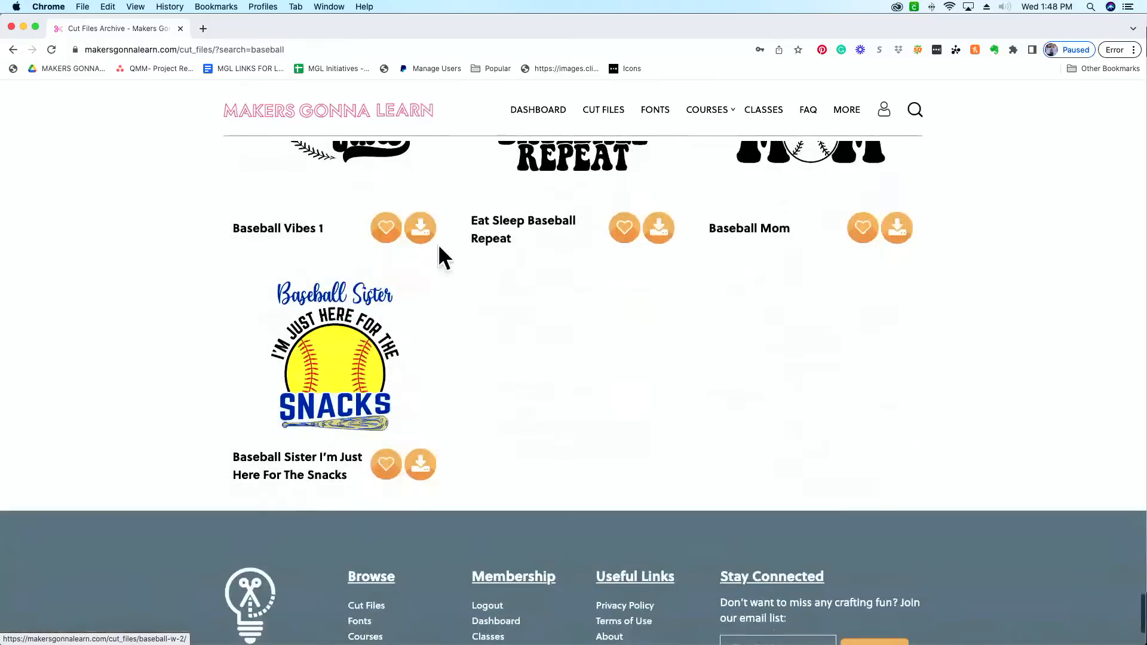
scroll(442, 257, up, 4)
scroll(439, 251, up, 12)
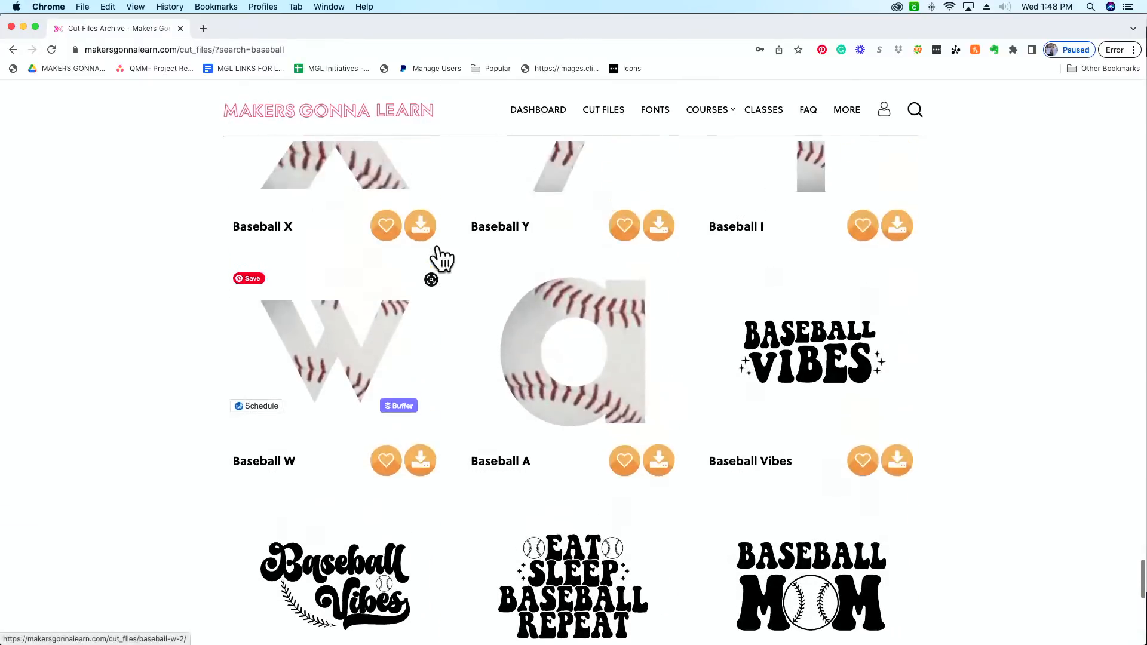
scroll(441, 266, up, 15)
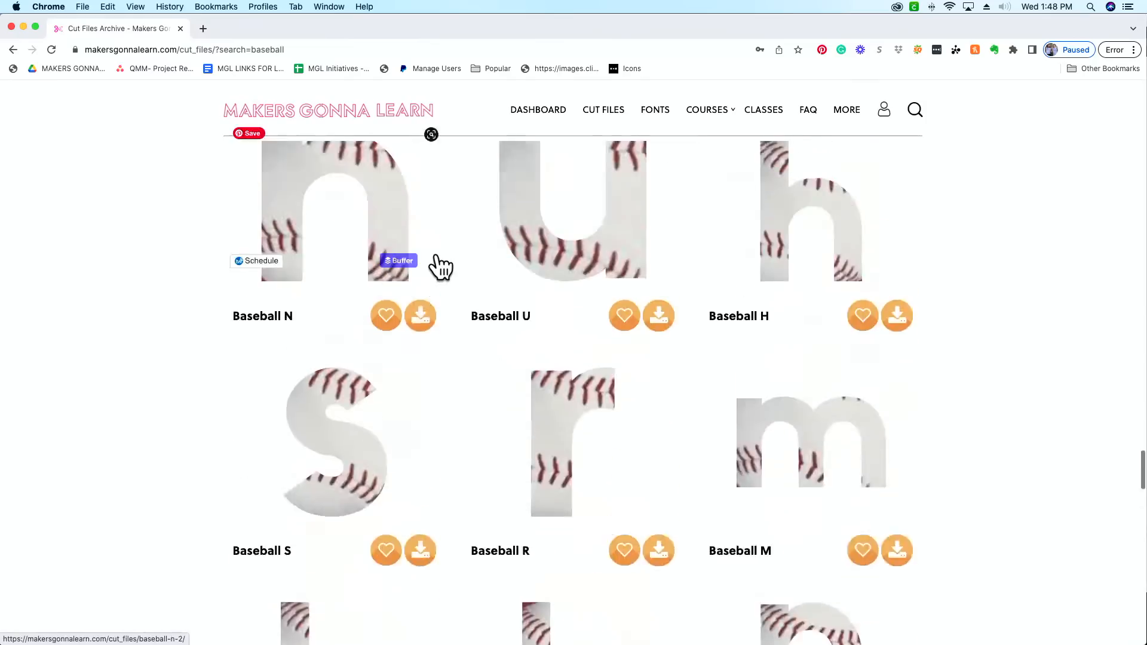
scroll(441, 285, up, 20)
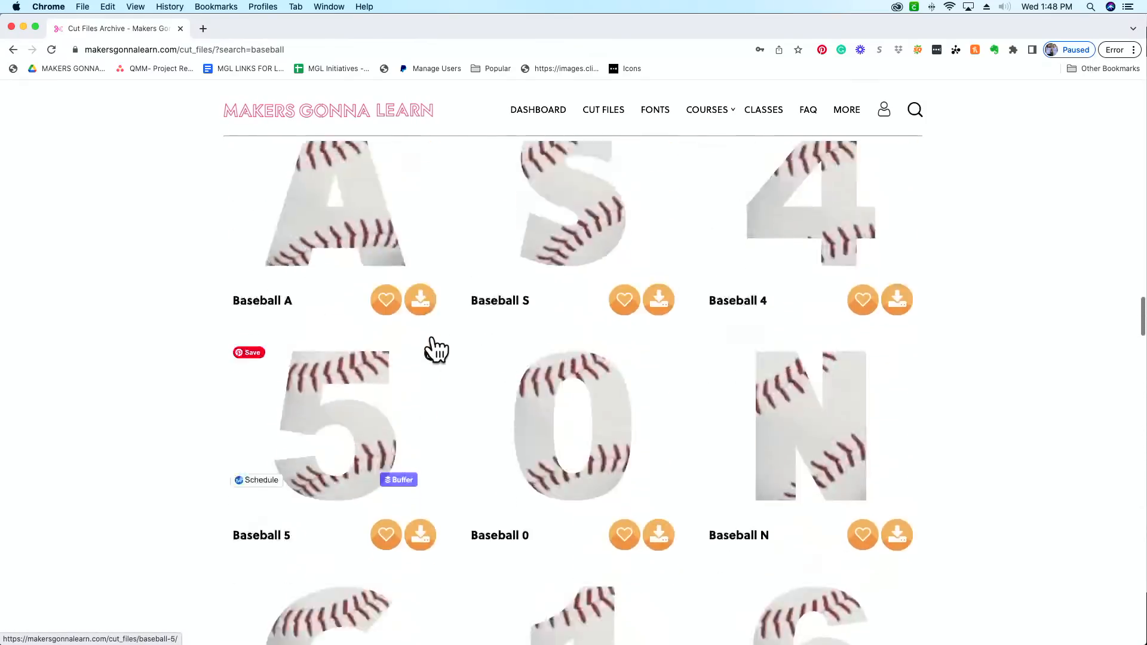
scroll(437, 350, up, 10)
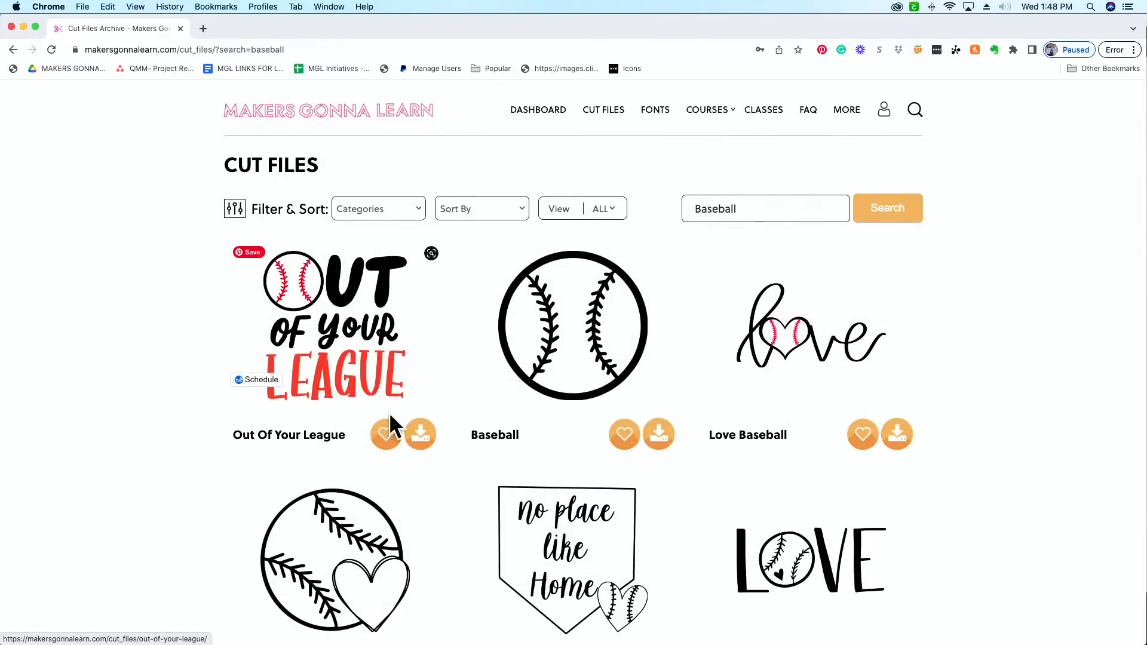
Step: Download the Out Of Your League cut file and open its extracted 25-Out-of-your-League folder
click(427, 439)
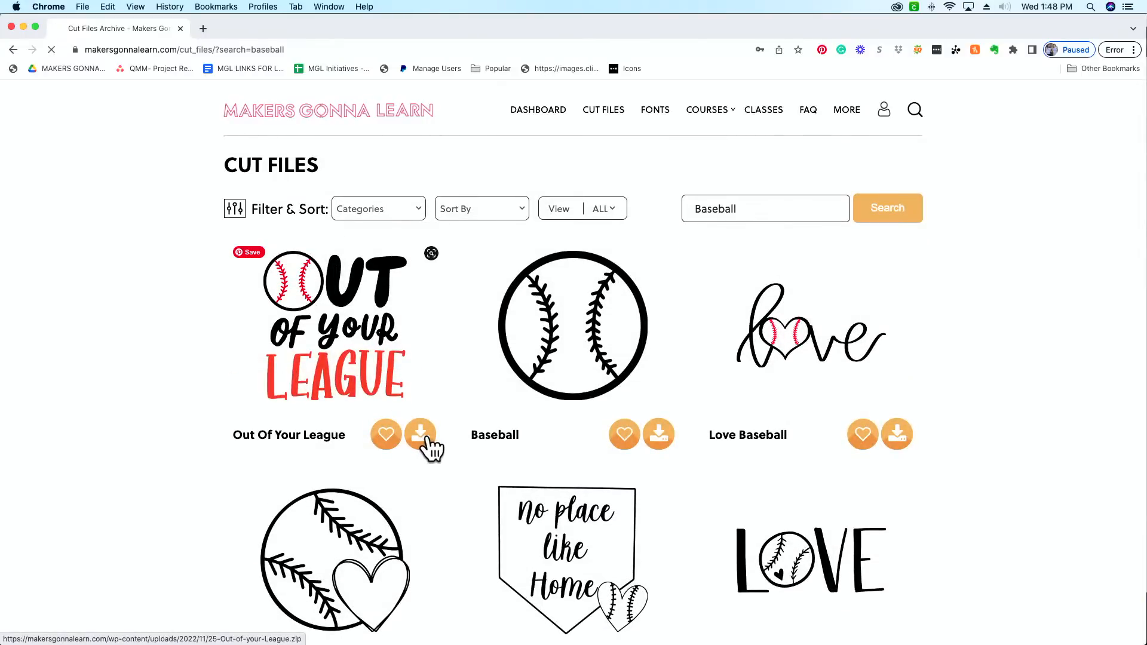
click(21, 632)
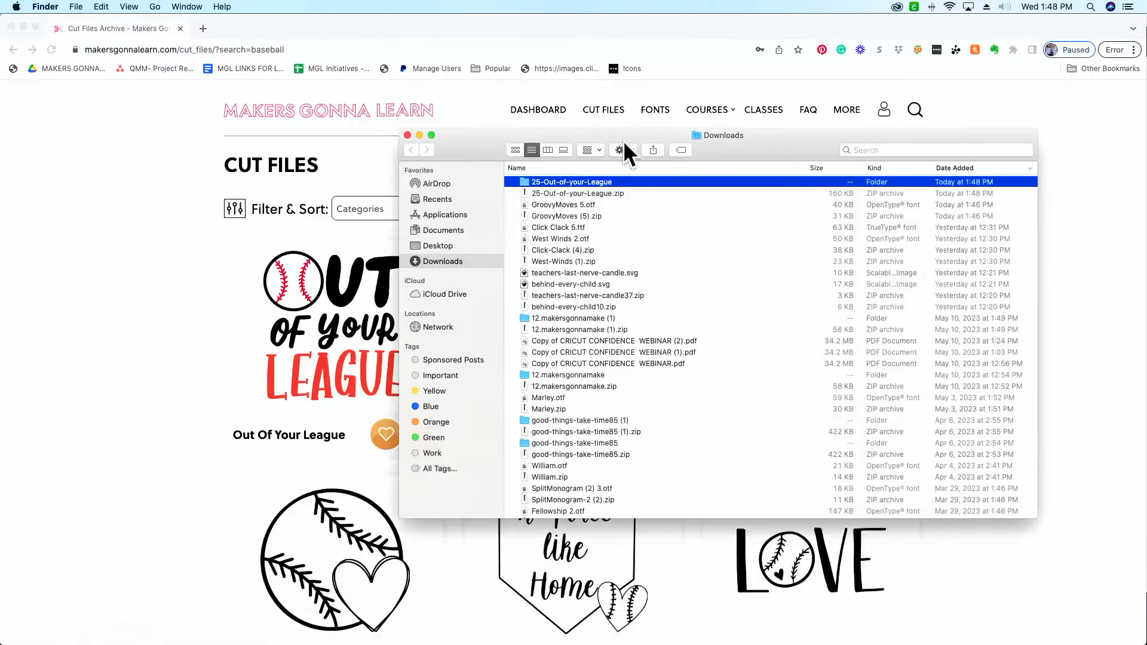
double_click(611, 181)
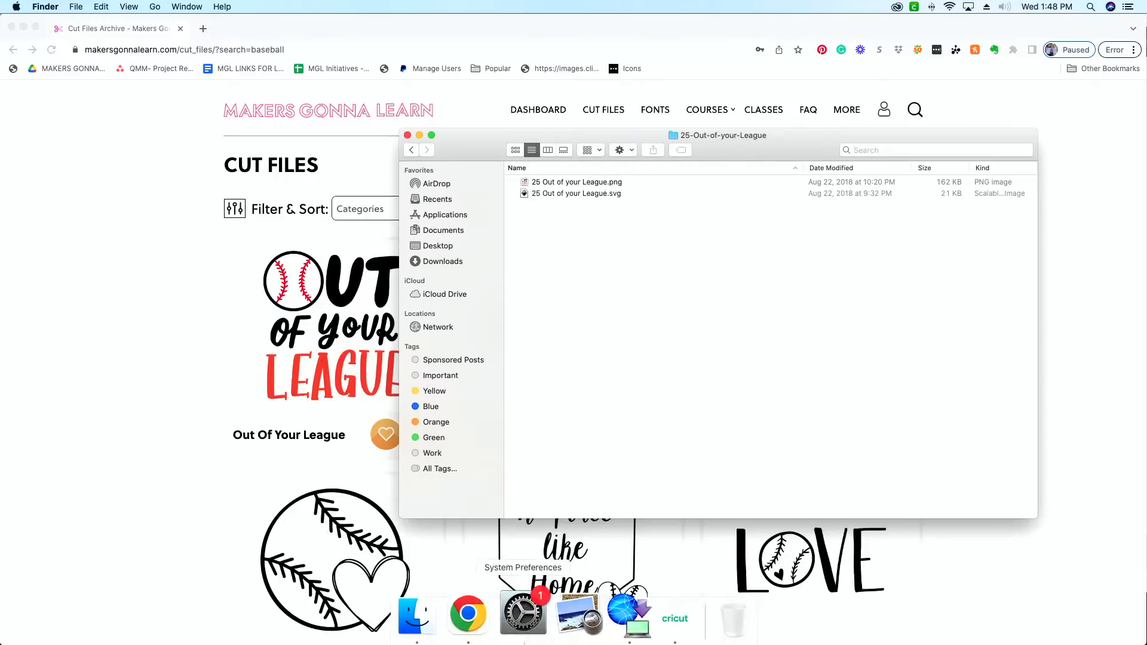
Step: Switch to Cricut Design Space and upload 25 Out of your League.svg from the 25-Out-of-your-League folder in Downloads as a cut image
click(648, 617)
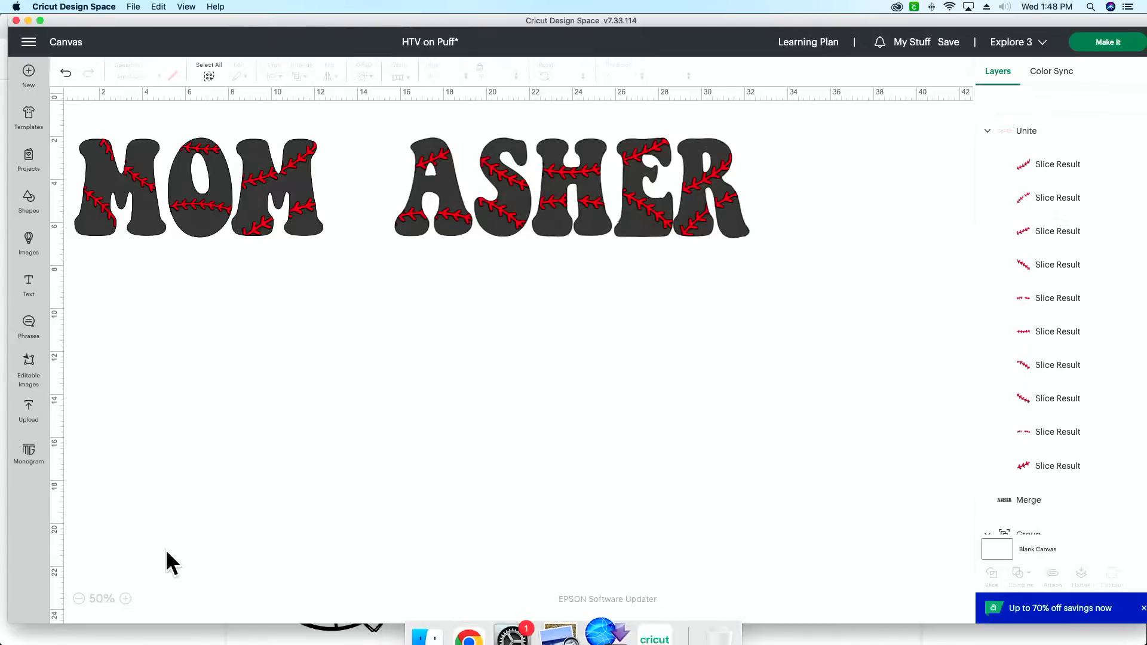
click(30, 413)
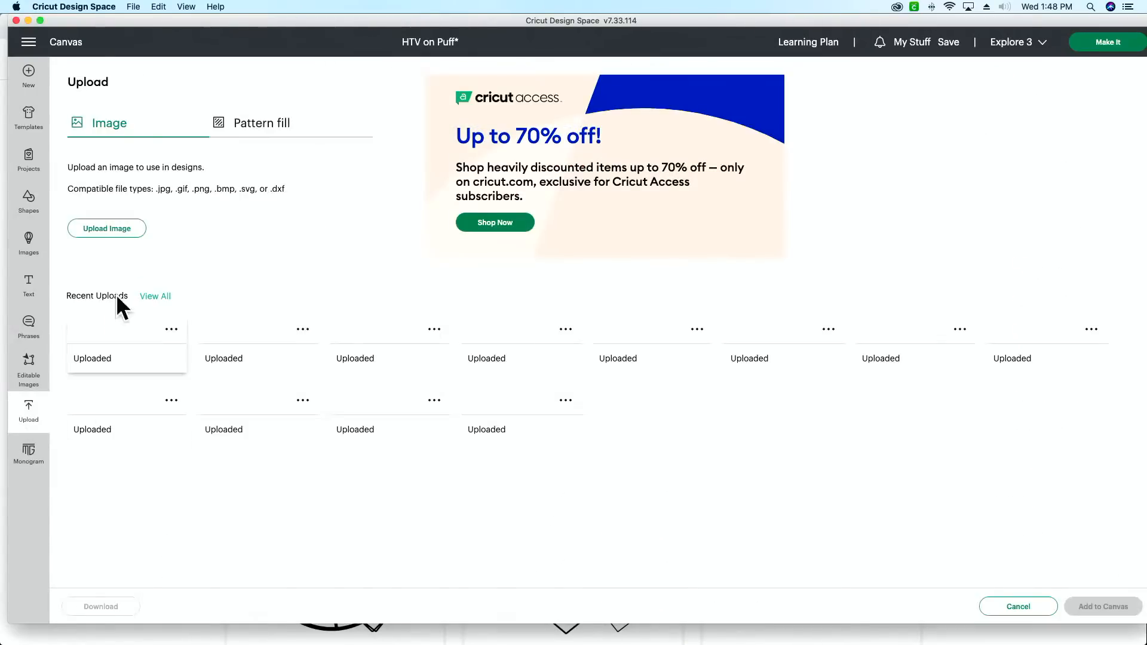
click(108, 230)
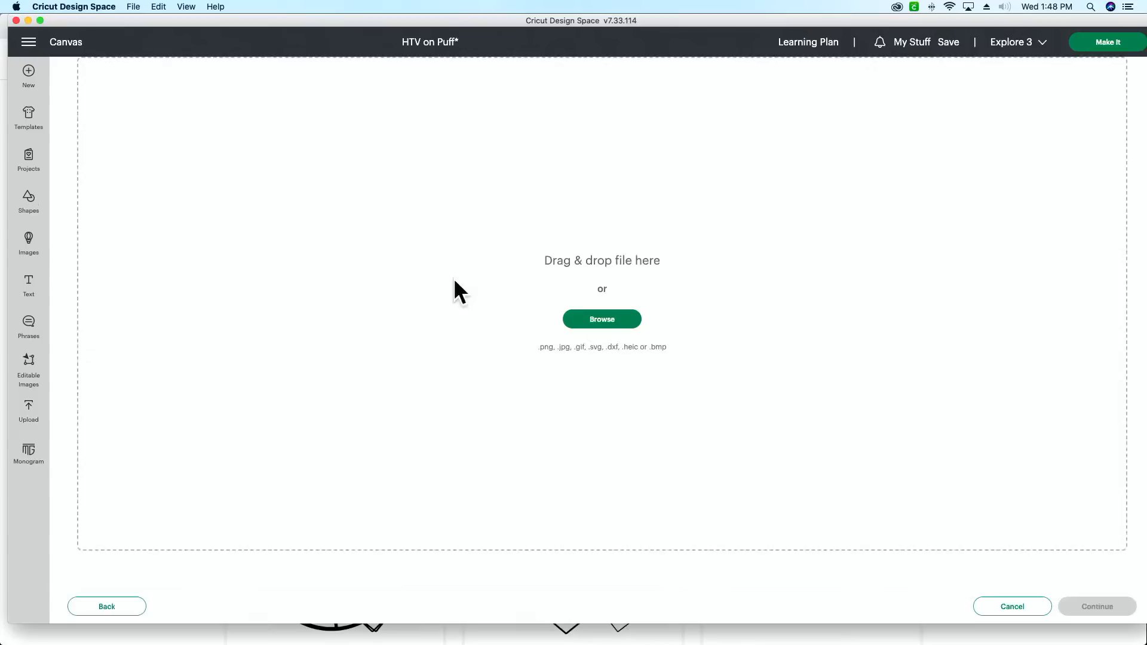
click(621, 322)
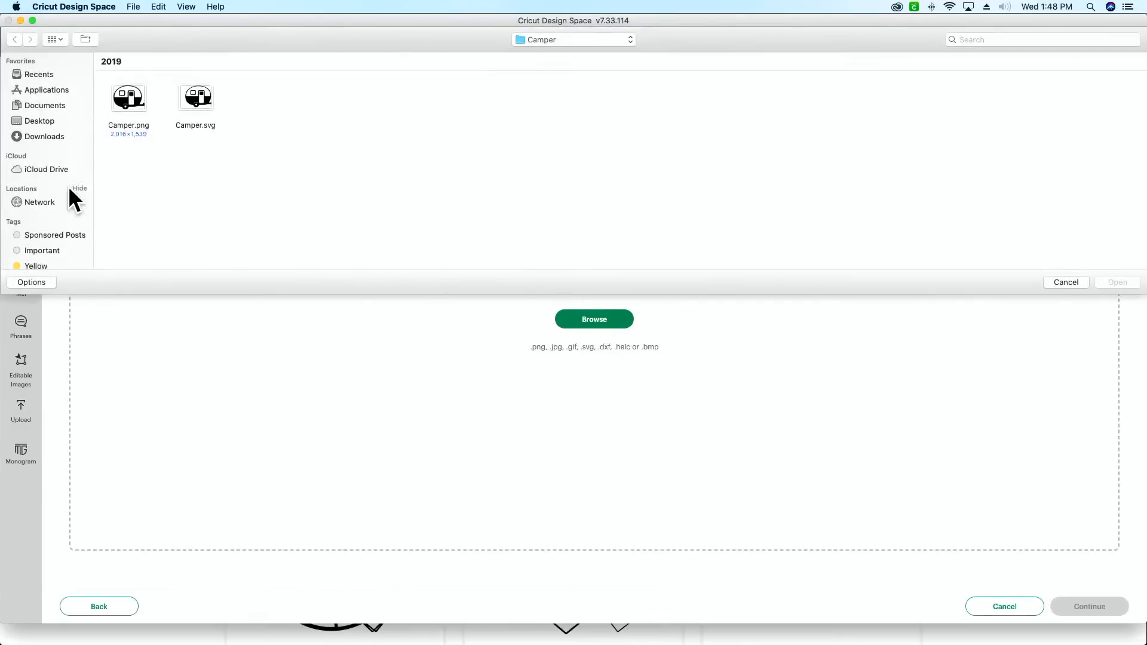
click(45, 136)
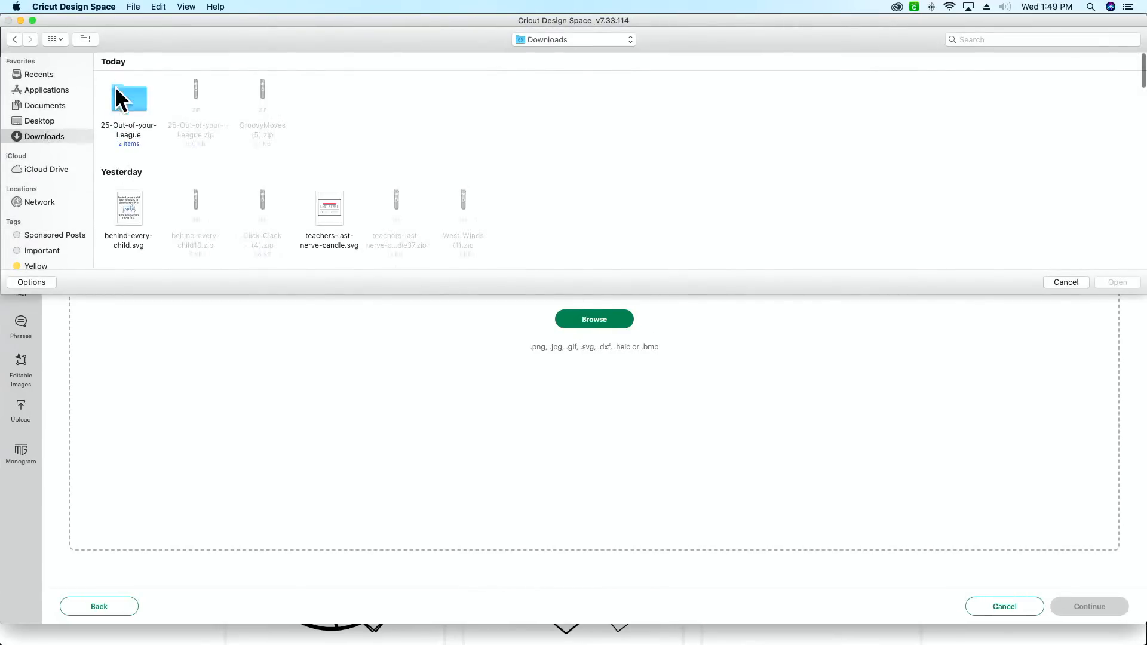
double_click(122, 99)
click(198, 110)
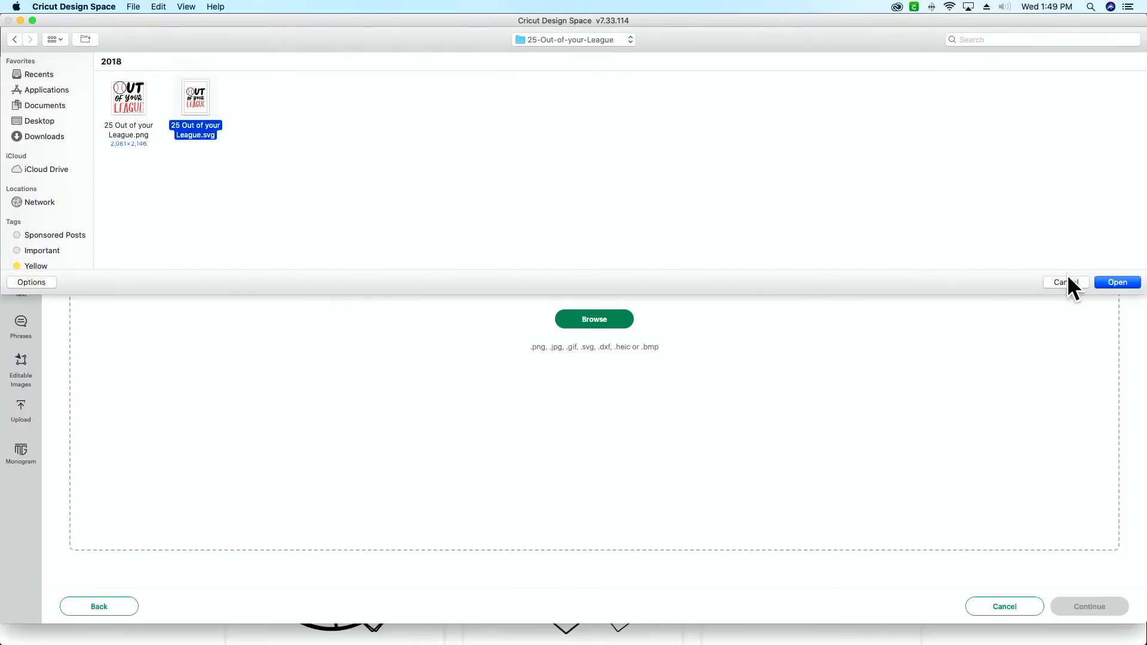
click(1121, 282)
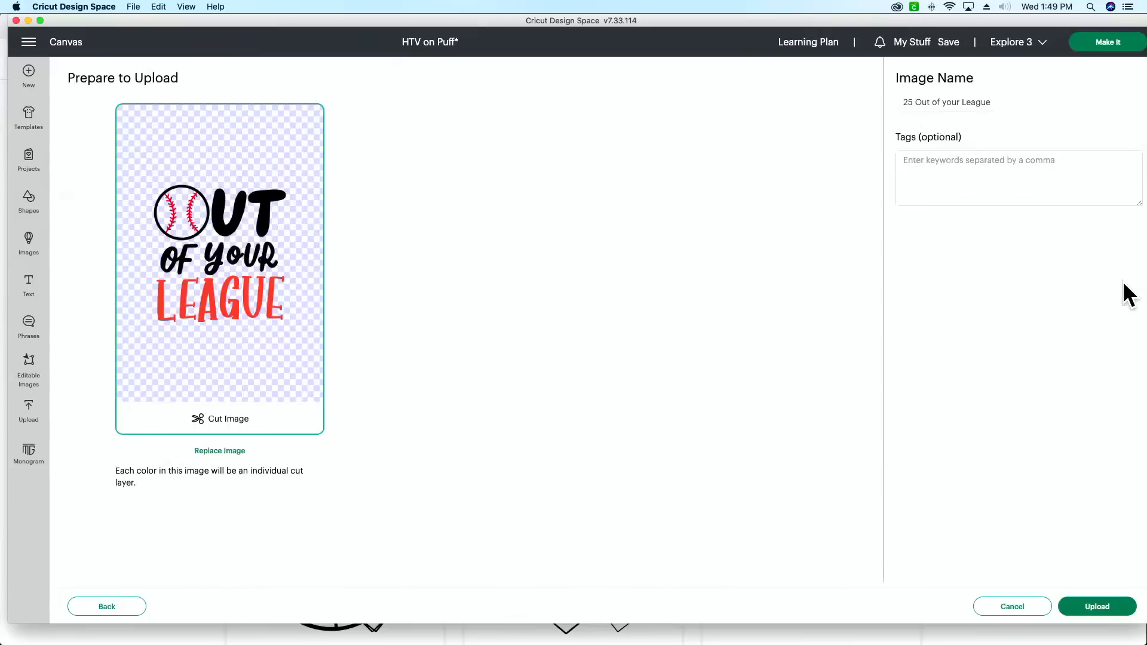
click(1088, 608)
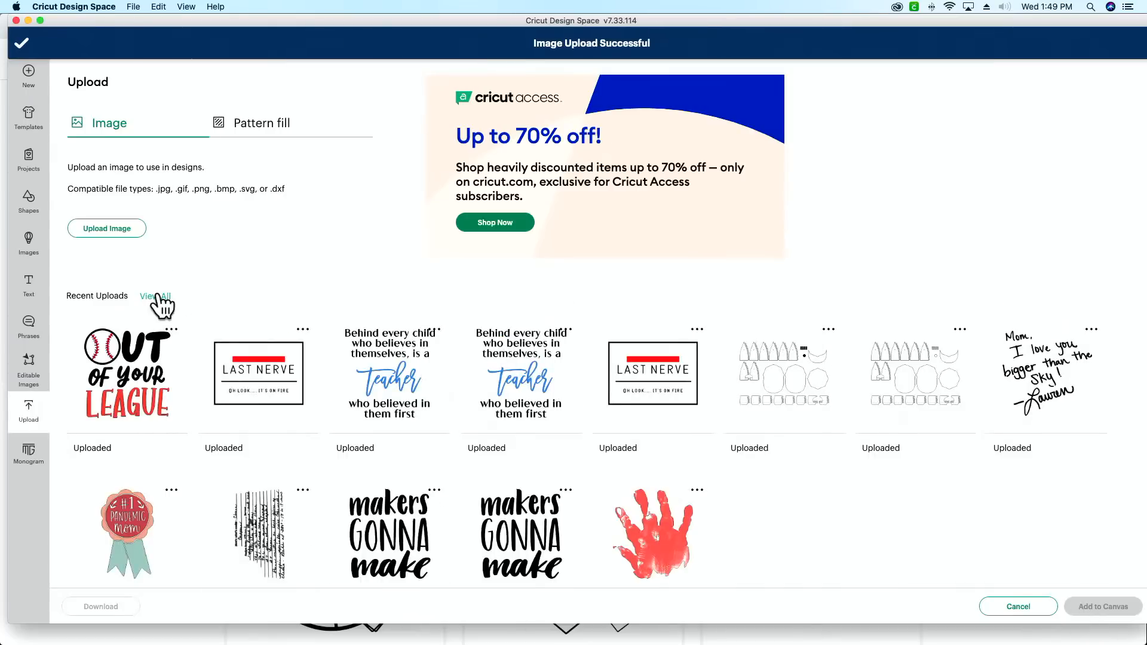
Step: Add the uploaded Out Of Your League image to the canvas and move it to the empty area below the MOM lettering
click(154, 361)
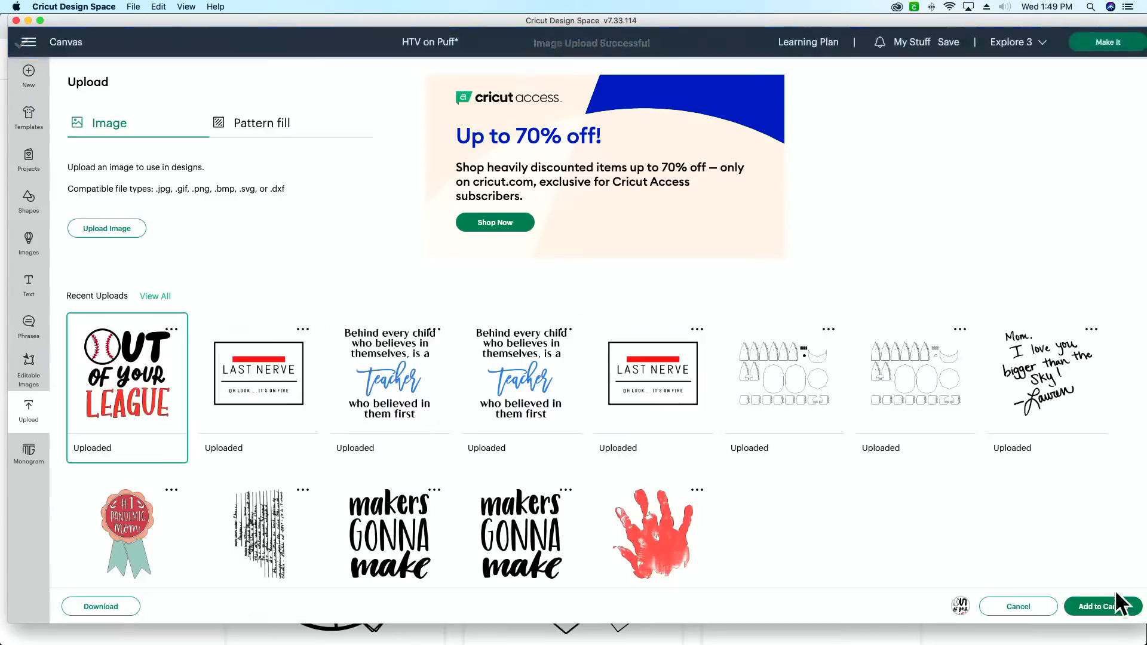
click(1104, 607)
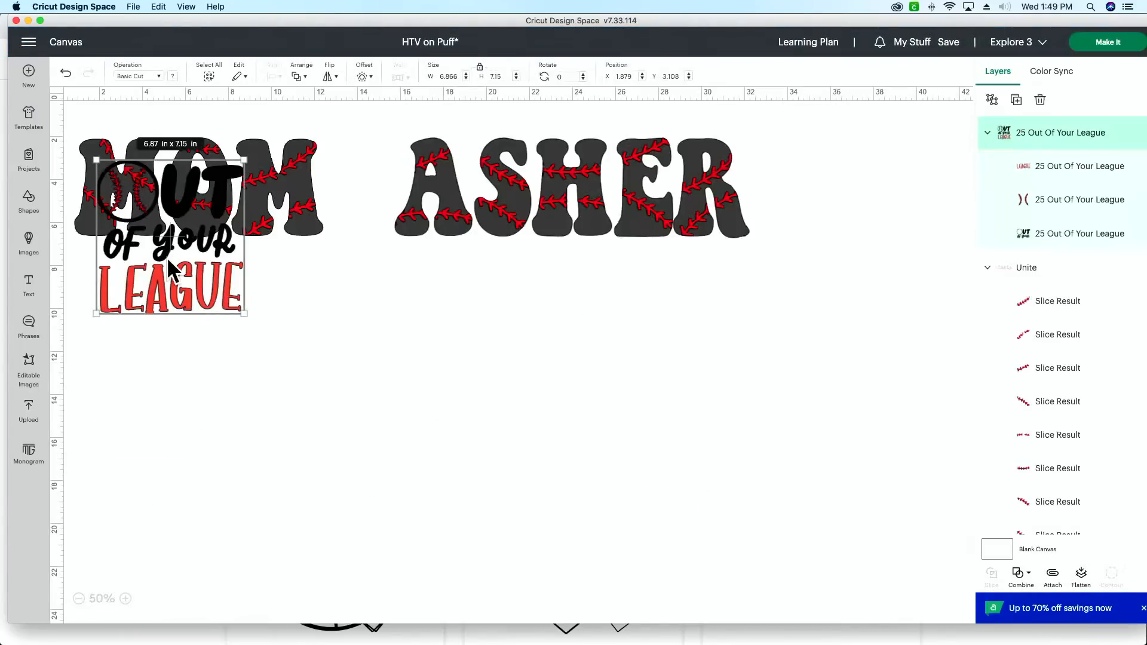
drag(169, 268, 313, 383)
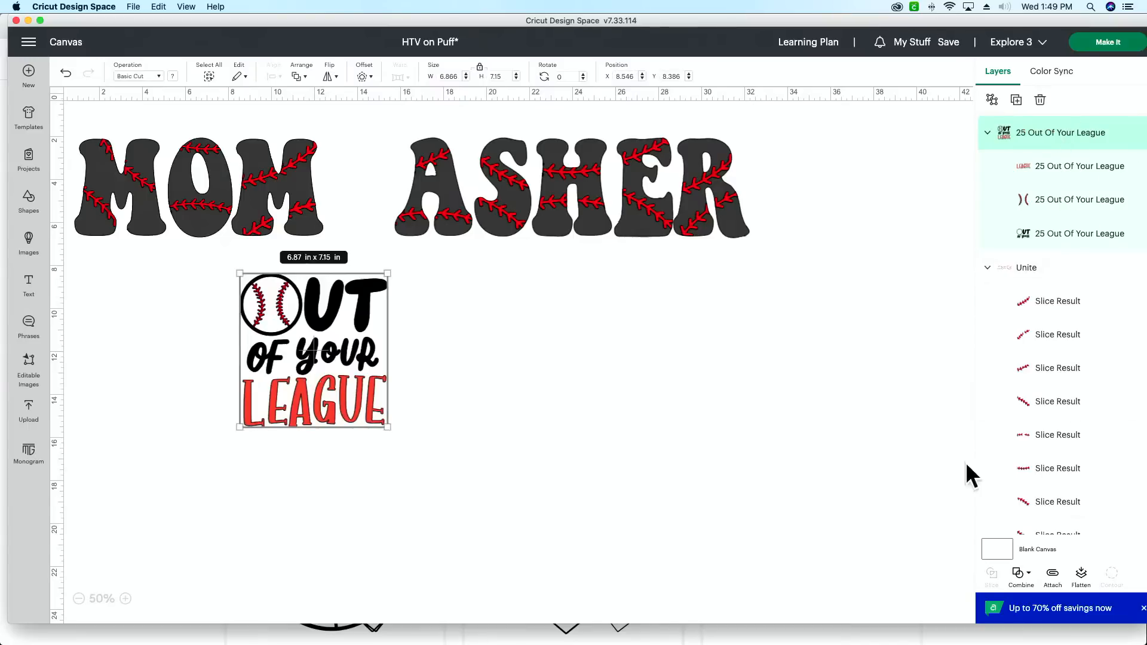
Step: Merge the united red stitching slices on the ASHER lettering into a single layer
click(1062, 269)
click(1021, 574)
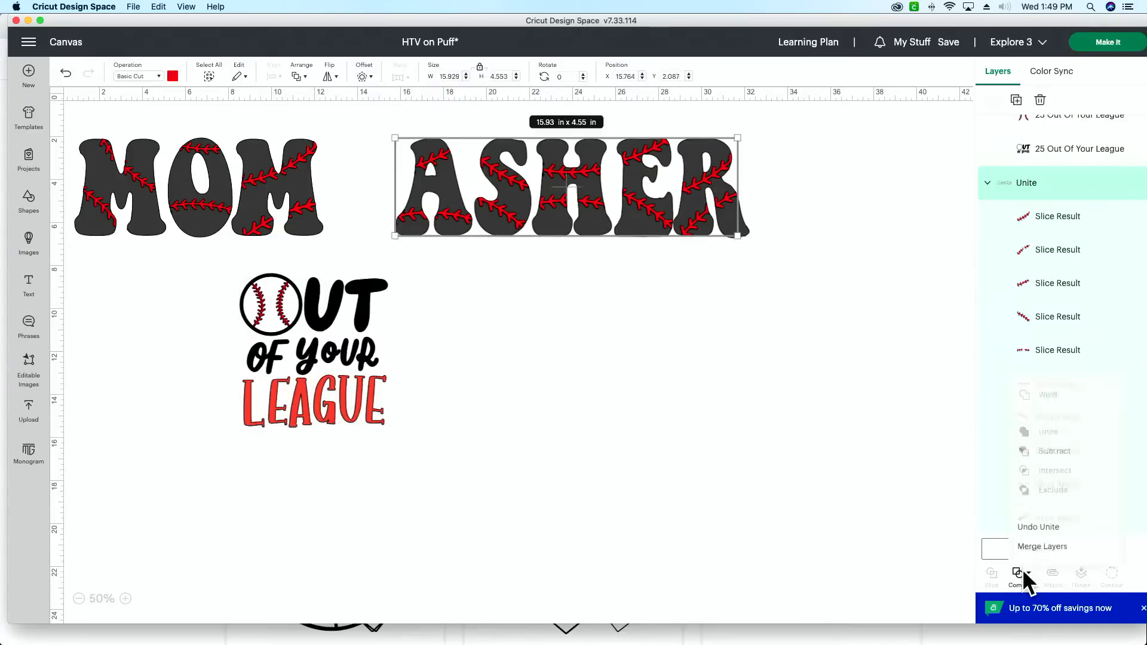
click(1045, 545)
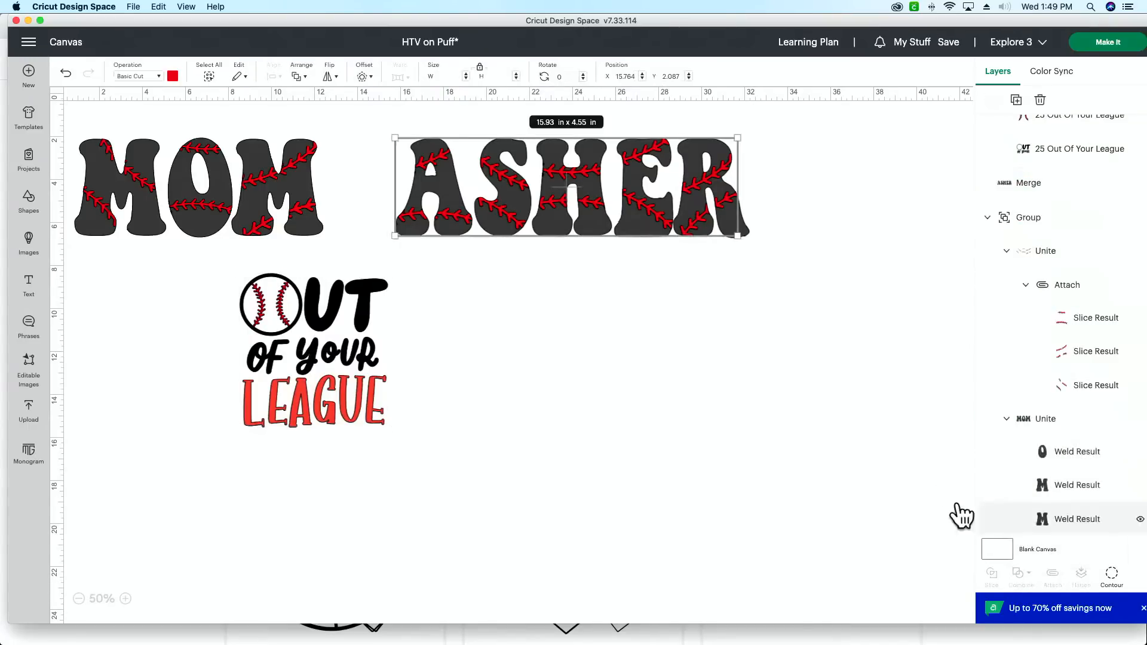
click(807, 448)
Step: Enlarge the whole Out Of Your League design to about 22.45 by 23.38 inches
click(1040, 167)
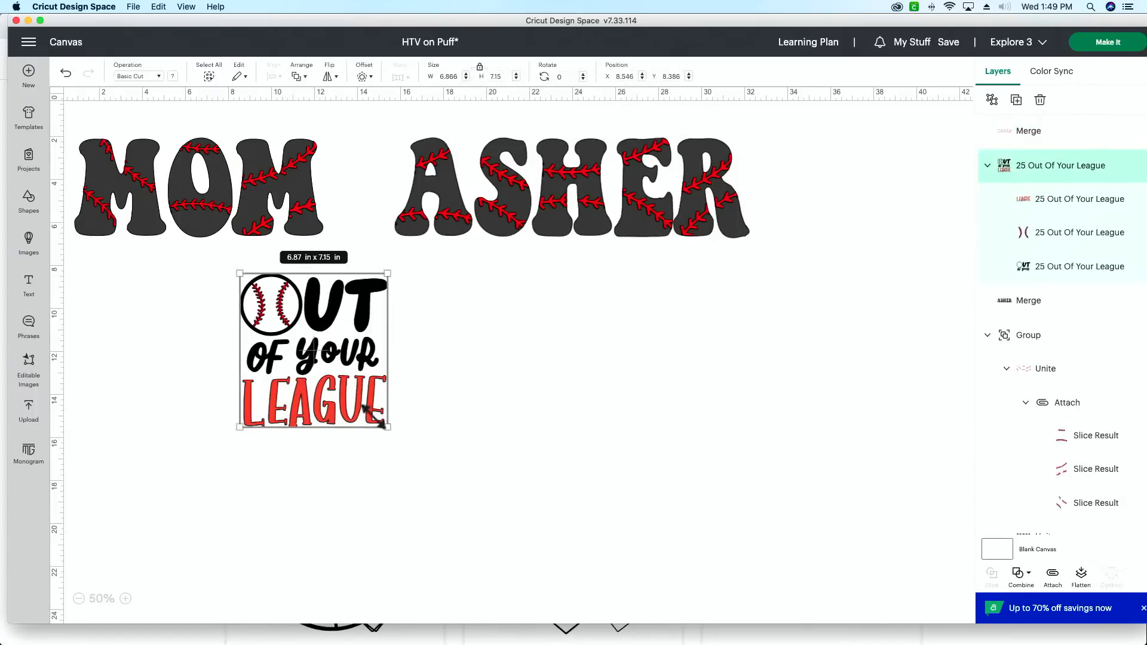
drag(382, 425, 724, 621)
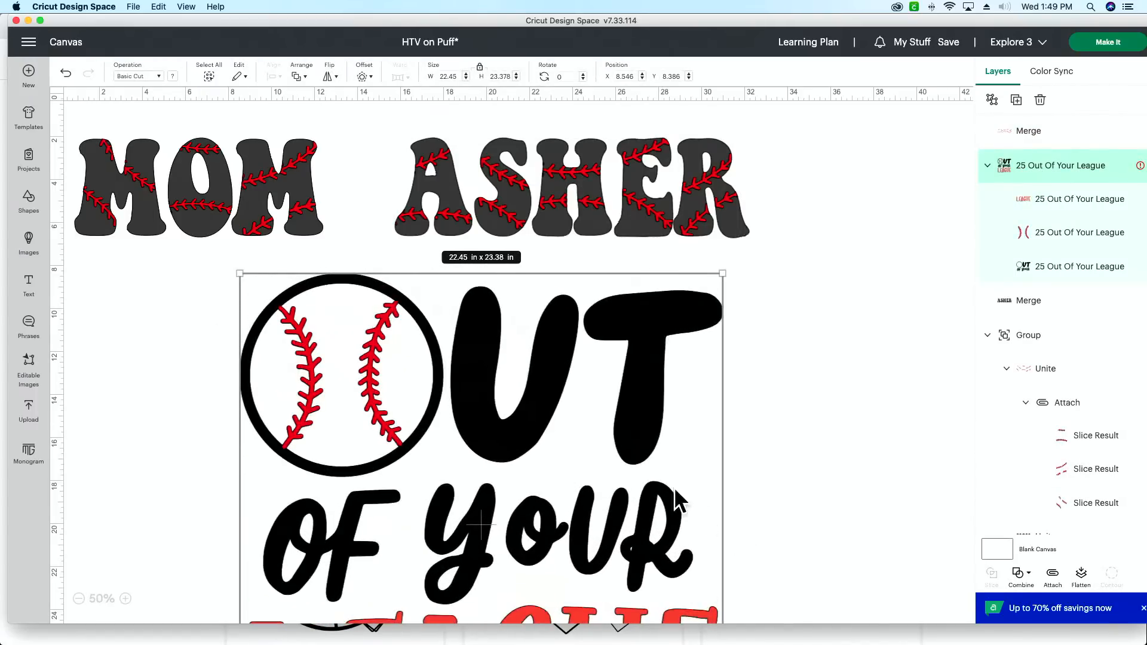
Step: Delete the red LEAGUE layer and the black OUT OF YOUR layer from the uploaded image, keeping only the red baseball stitching
scroll(675, 490, down, 1)
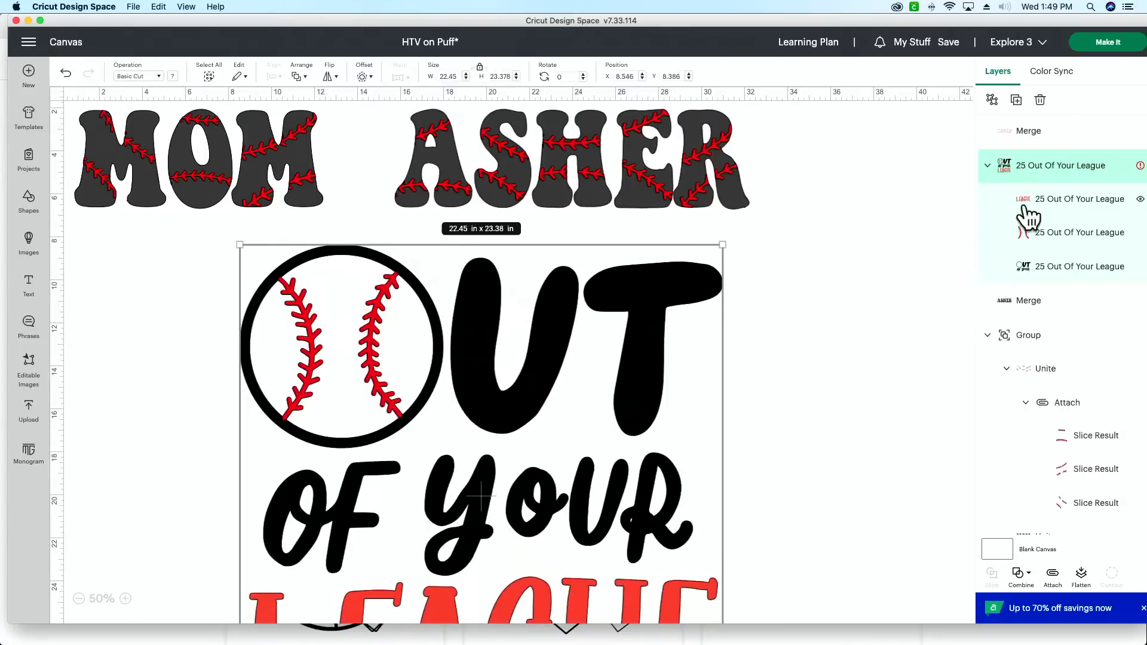
scroll(961, 215, down, 2)
scroll(961, 215, down, 1)
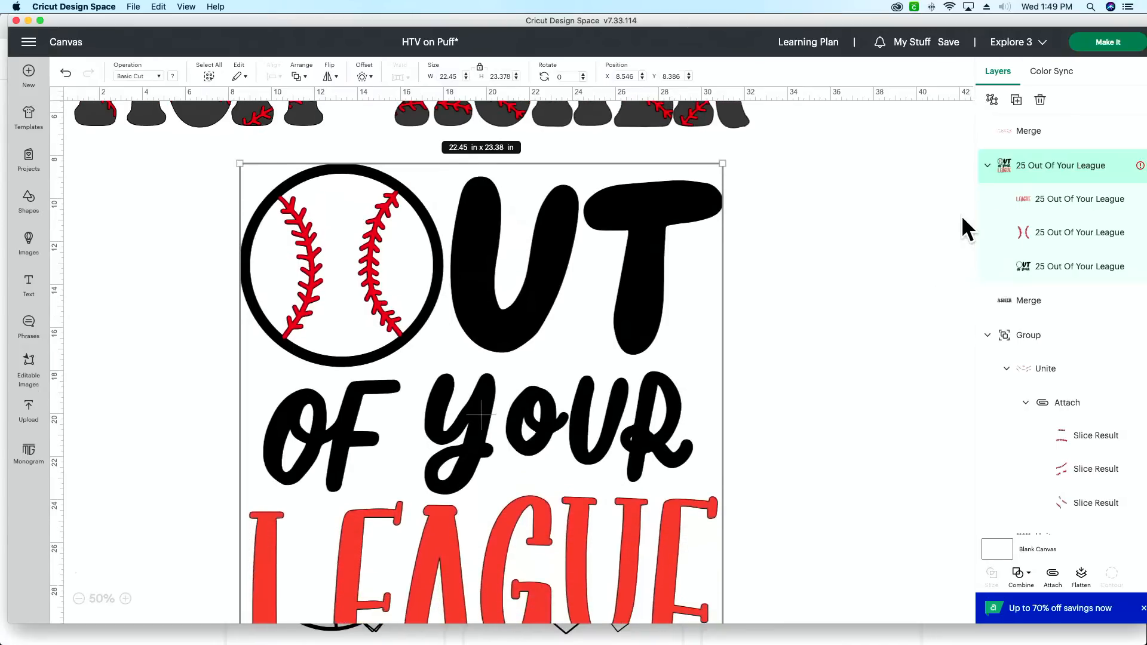
scroll(962, 216, down, 2)
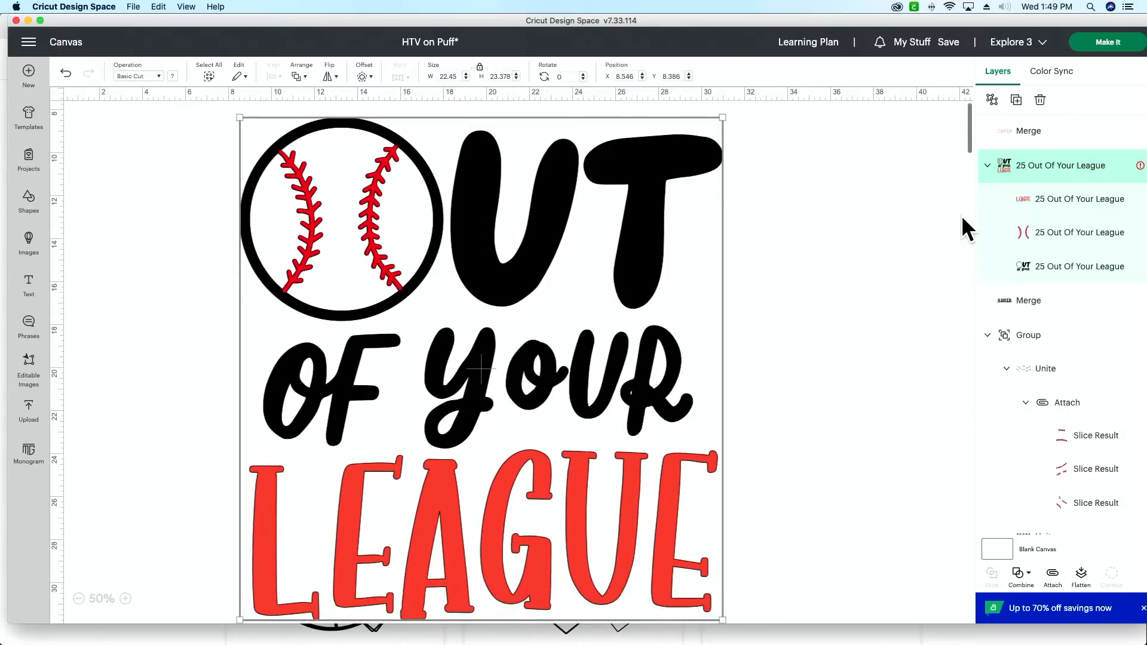
click(1087, 266)
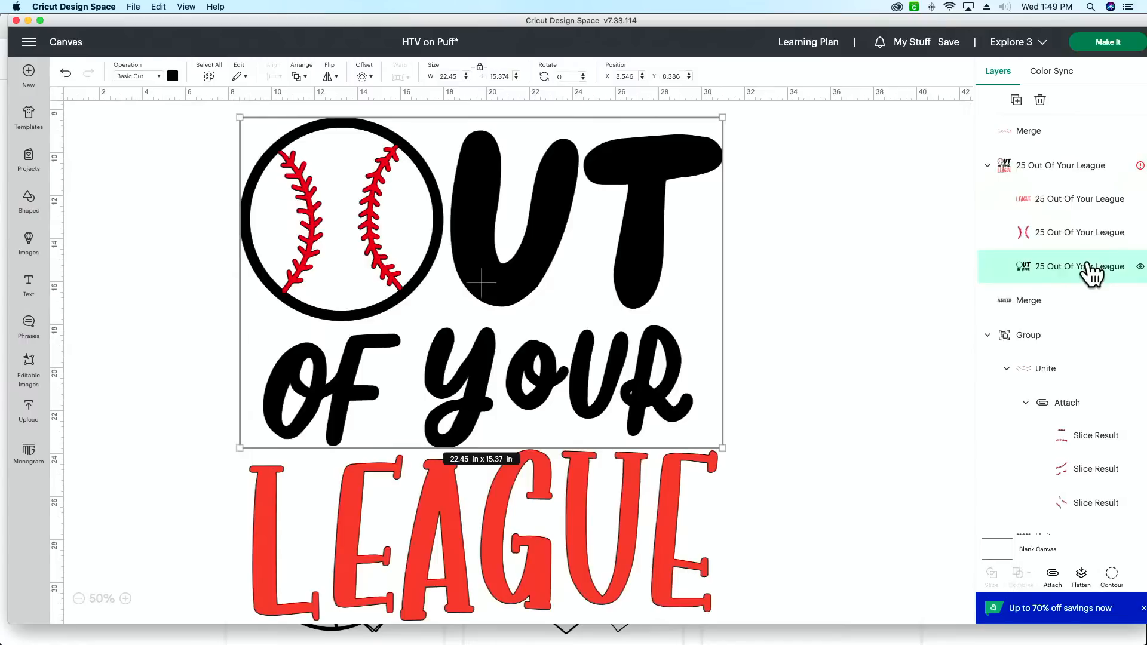
click(1077, 202)
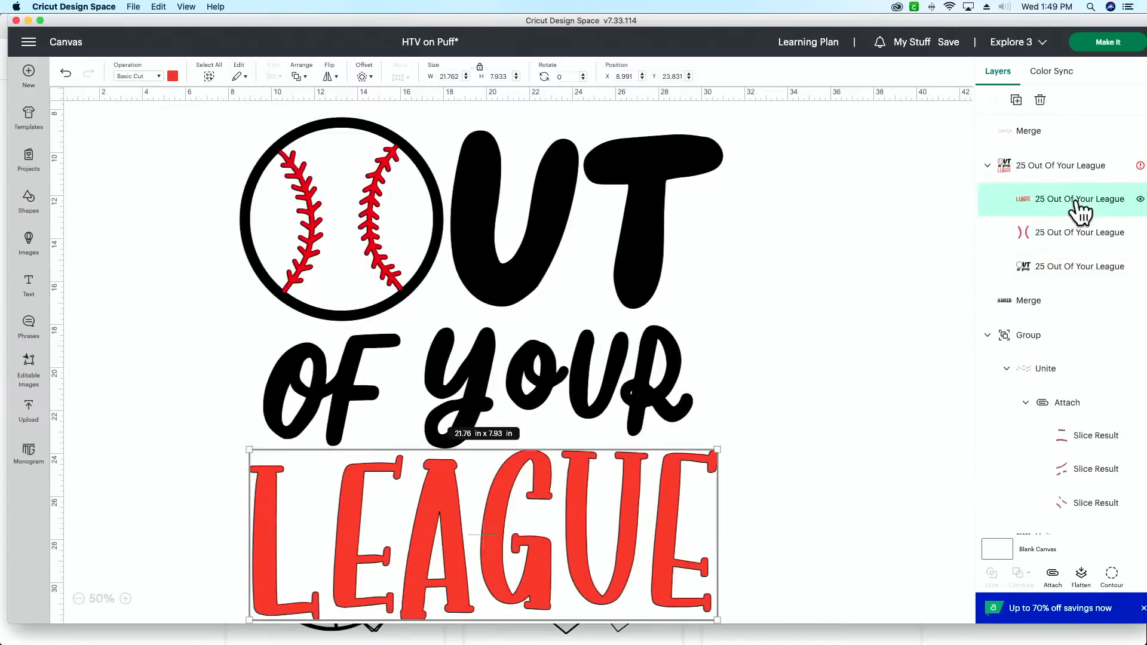
click(1062, 239)
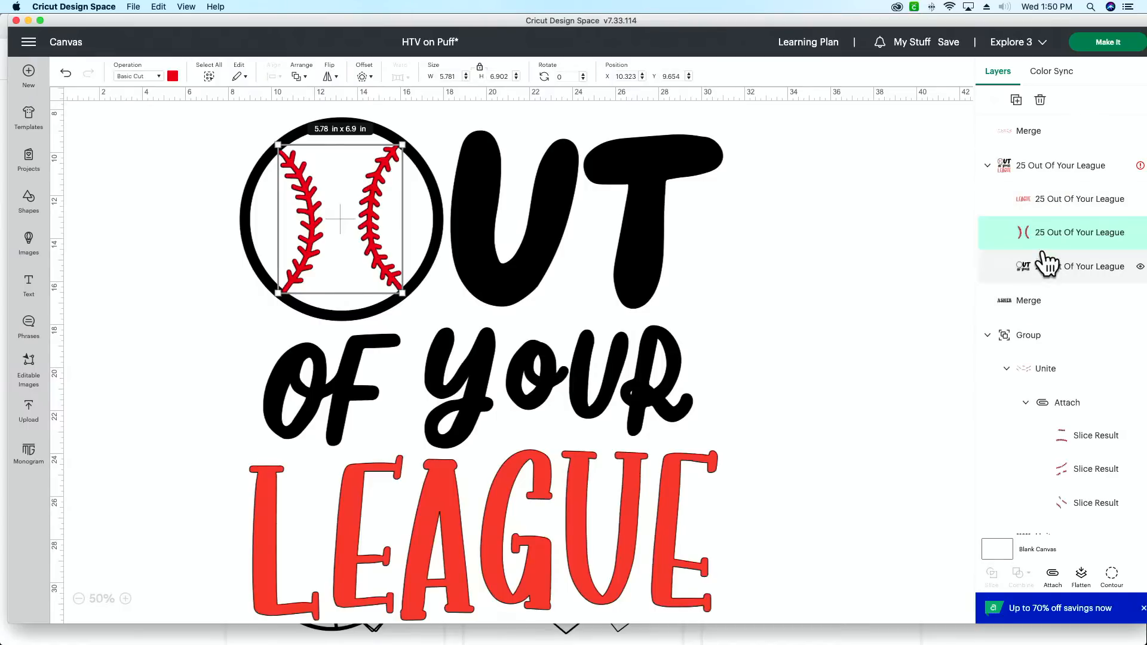
click(1052, 203)
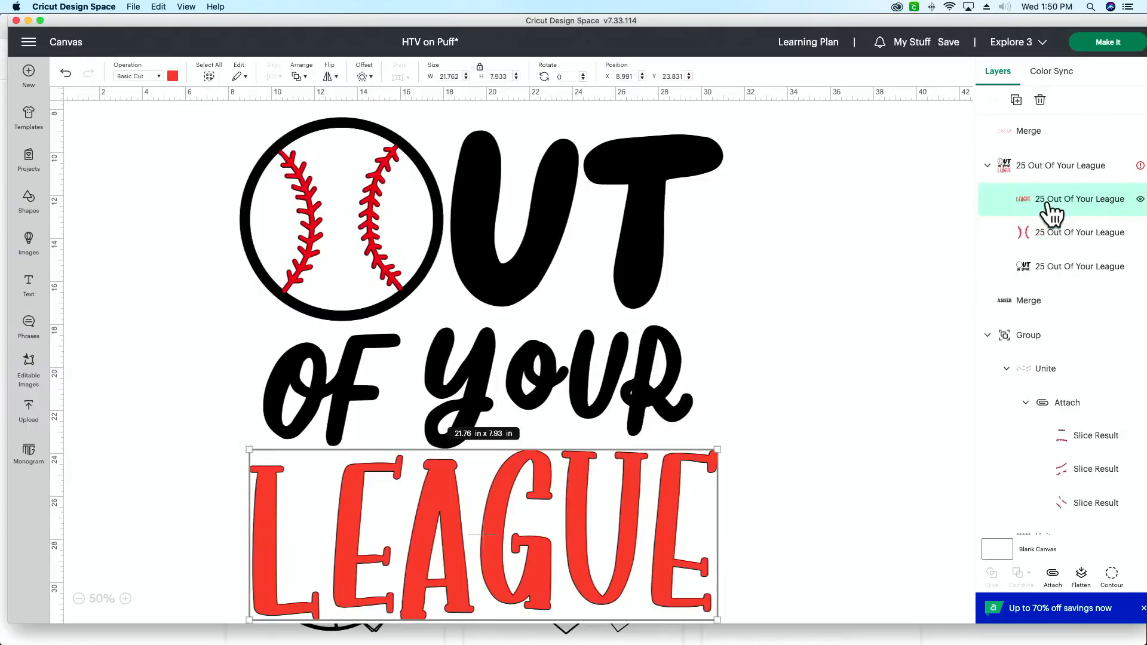
key(Delete)
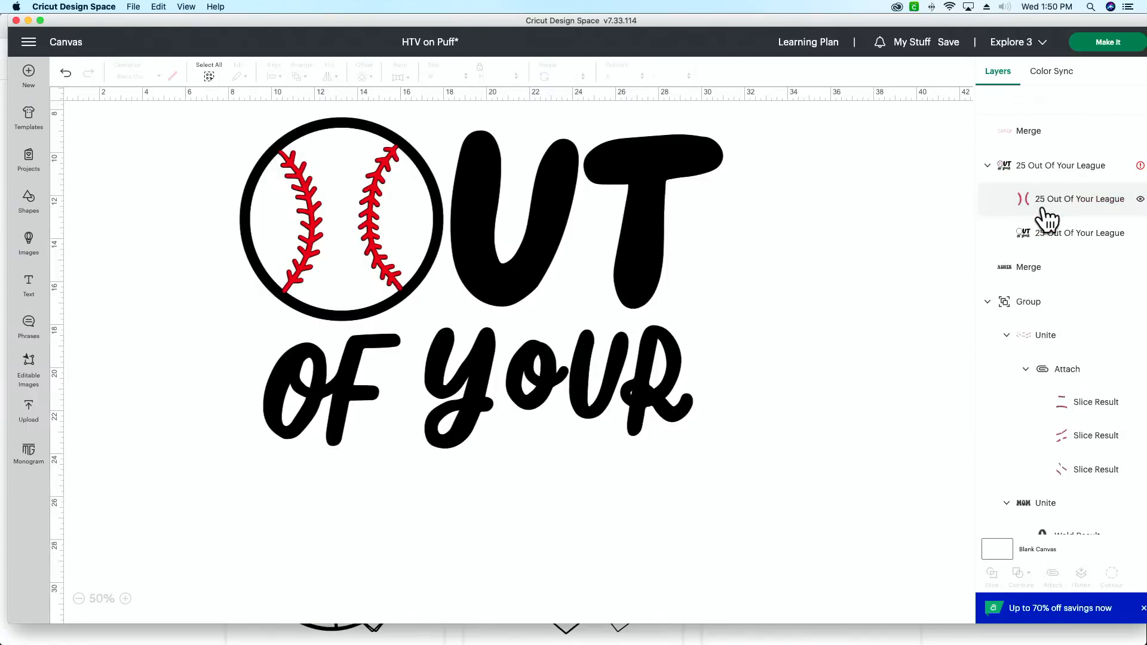
click(1053, 235)
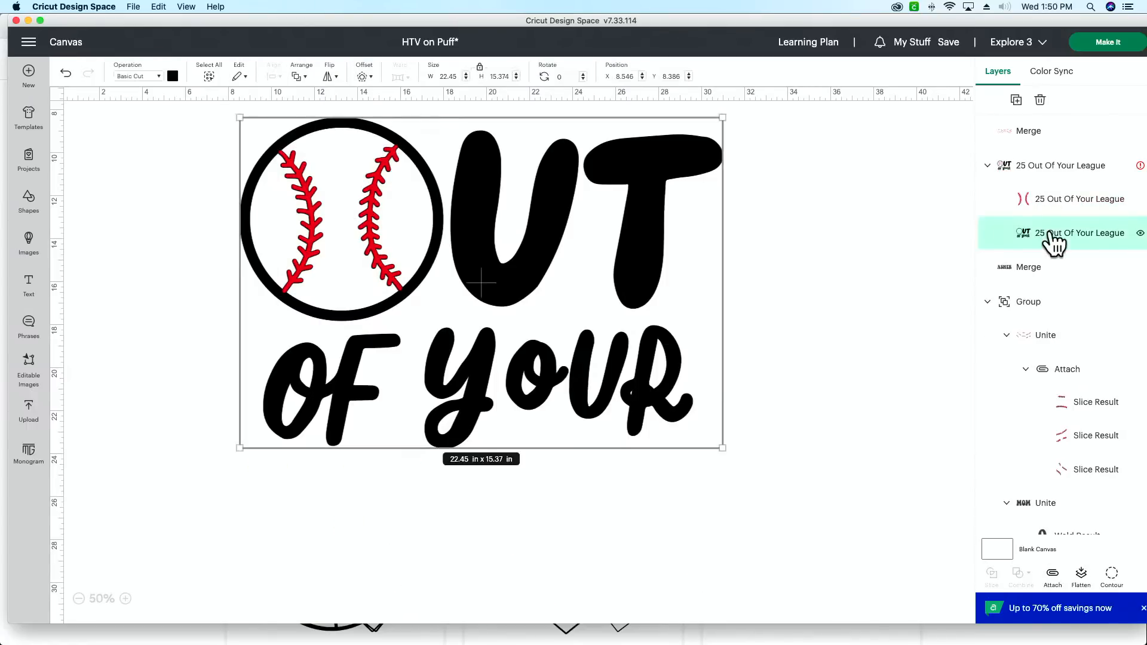
key(Delete)
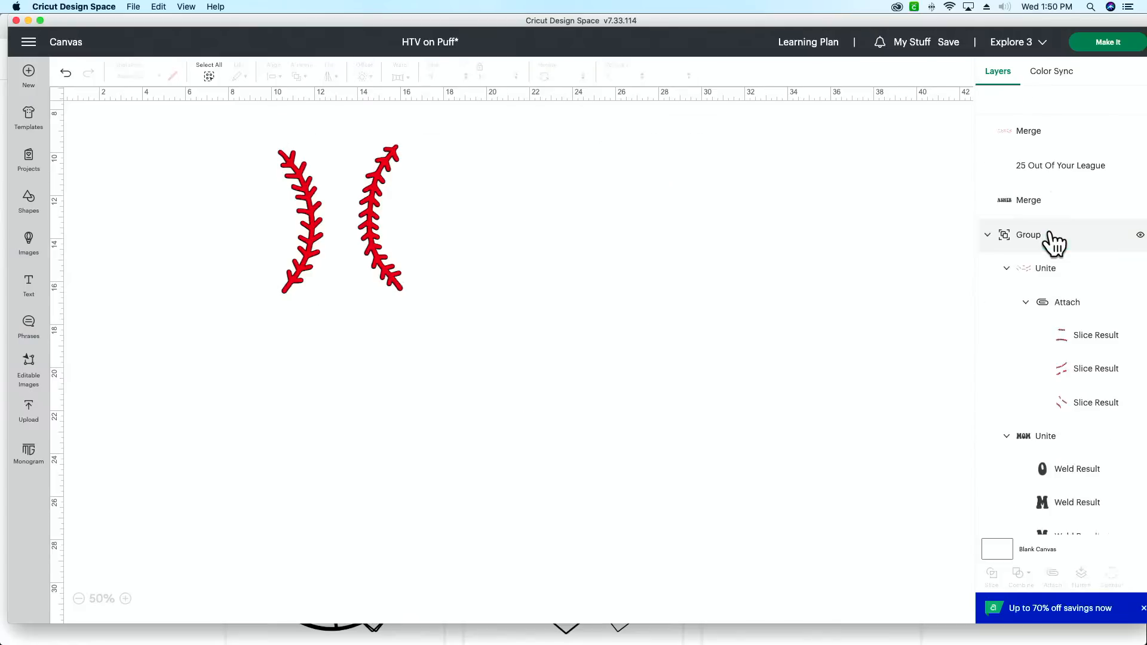
Step: Move the red stitching pair below the MOM lettering and rotate it to about 90 degrees so the stitch lines run horizontally
scroll(537, 334, up, 3)
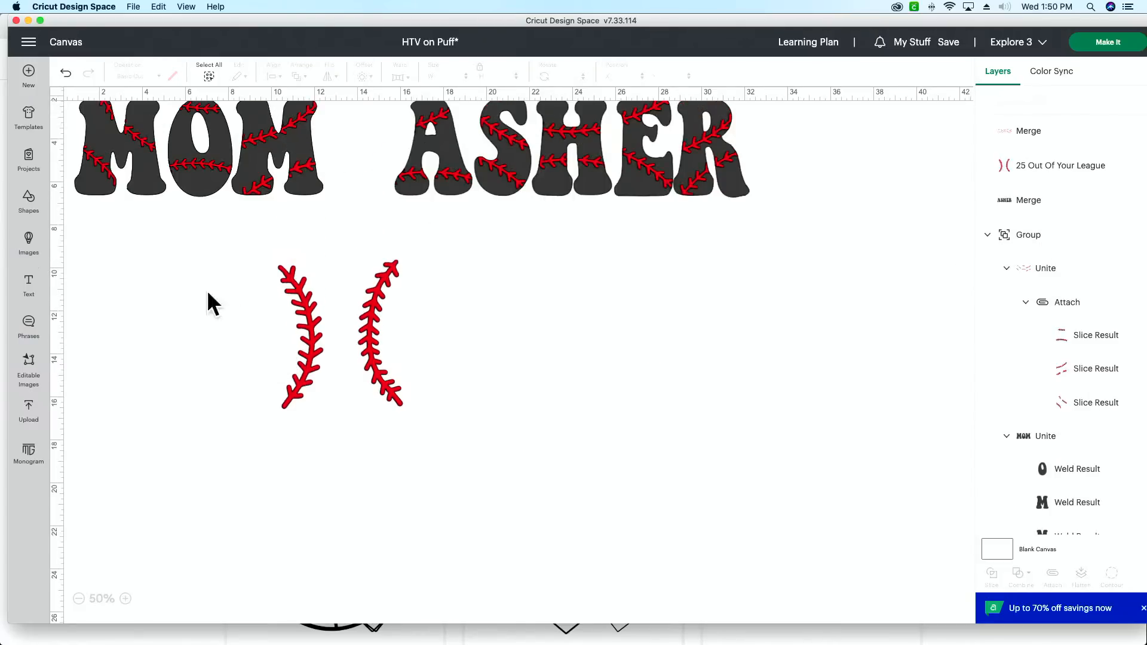
drag(311, 336, 178, 322)
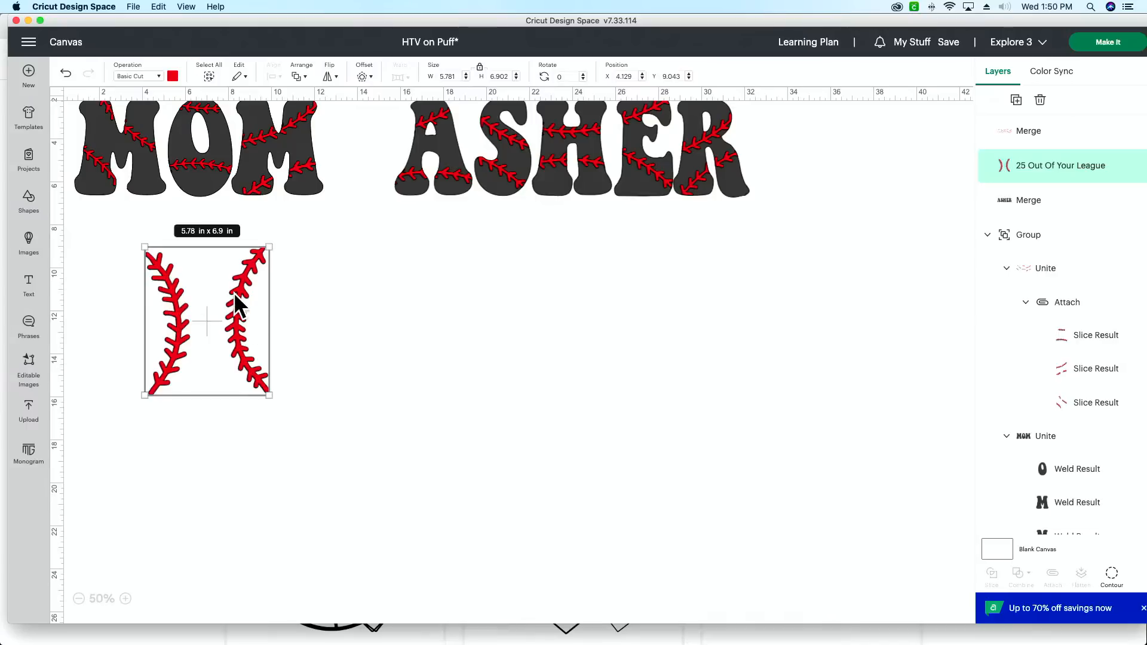
click(277, 407)
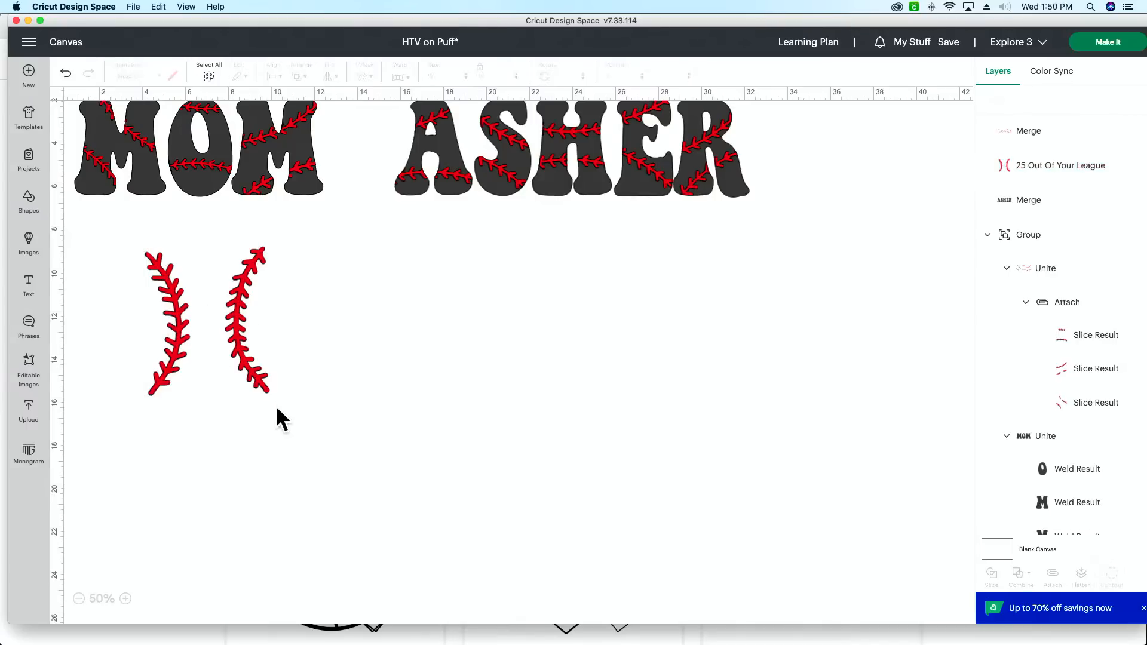
click(266, 397)
click(274, 412)
click(269, 396)
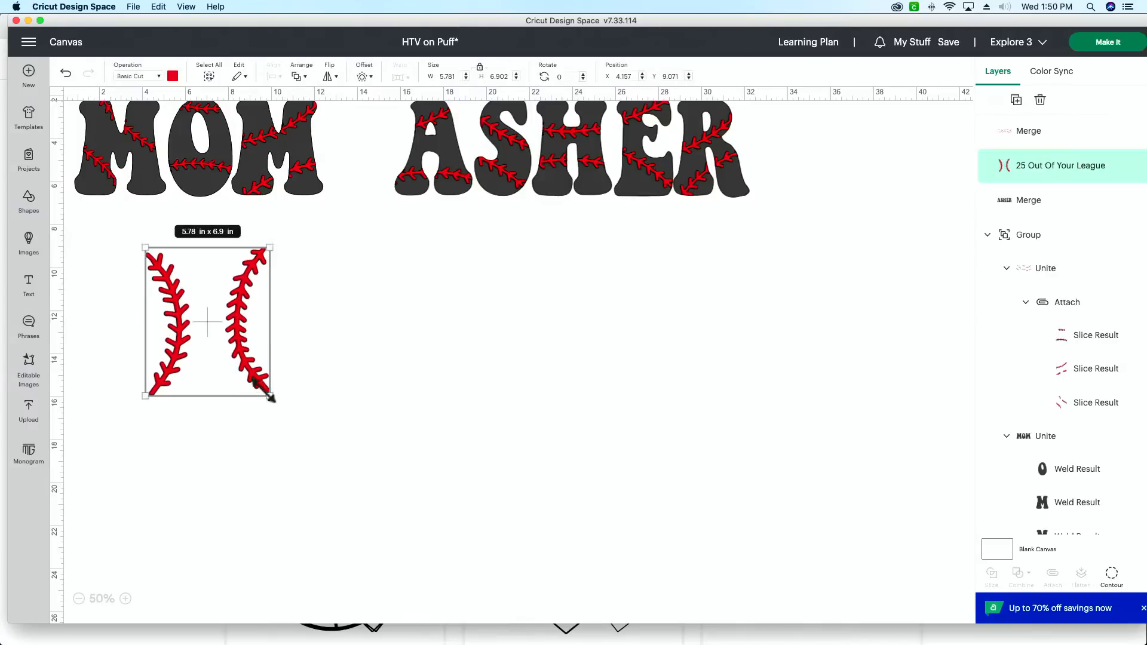
drag(269, 397, 128, 360)
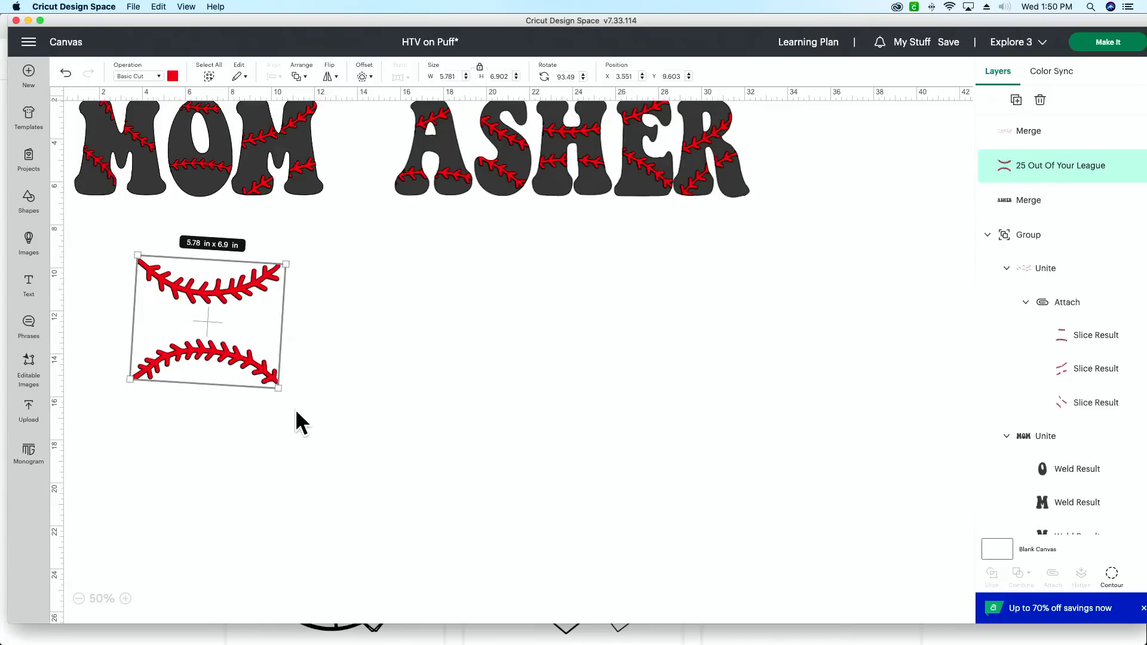
drag(278, 396, 293, 399)
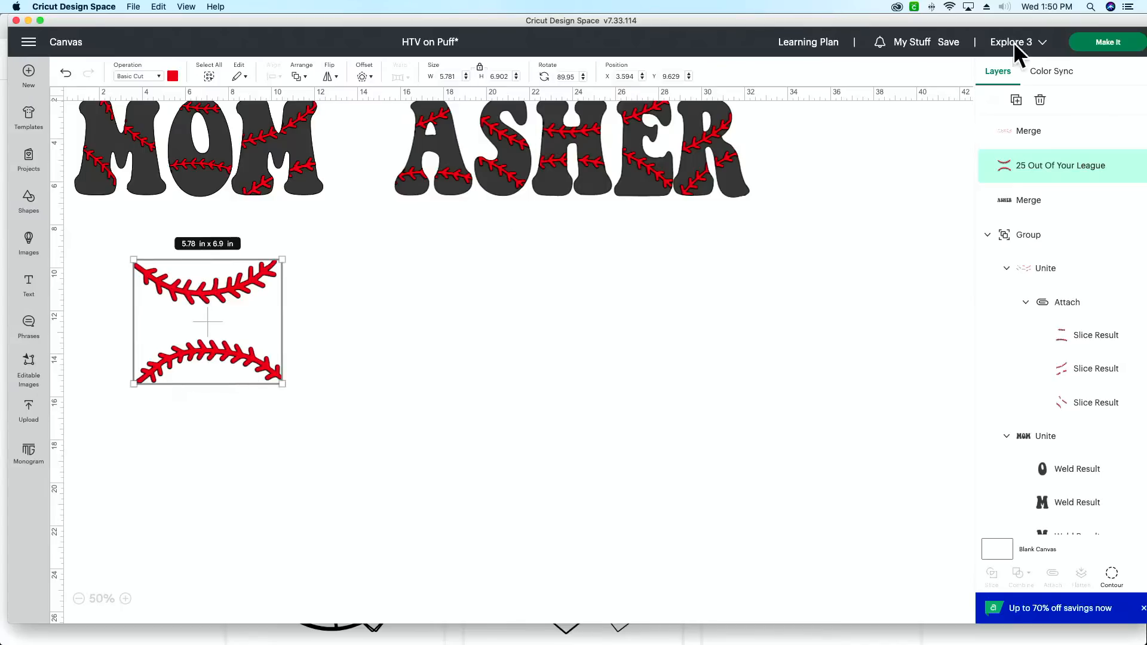
Step: Duplicate the stitching pair beside the original and use Contour to hide the copy's upper stitch line, keeping the arched one
click(1016, 101)
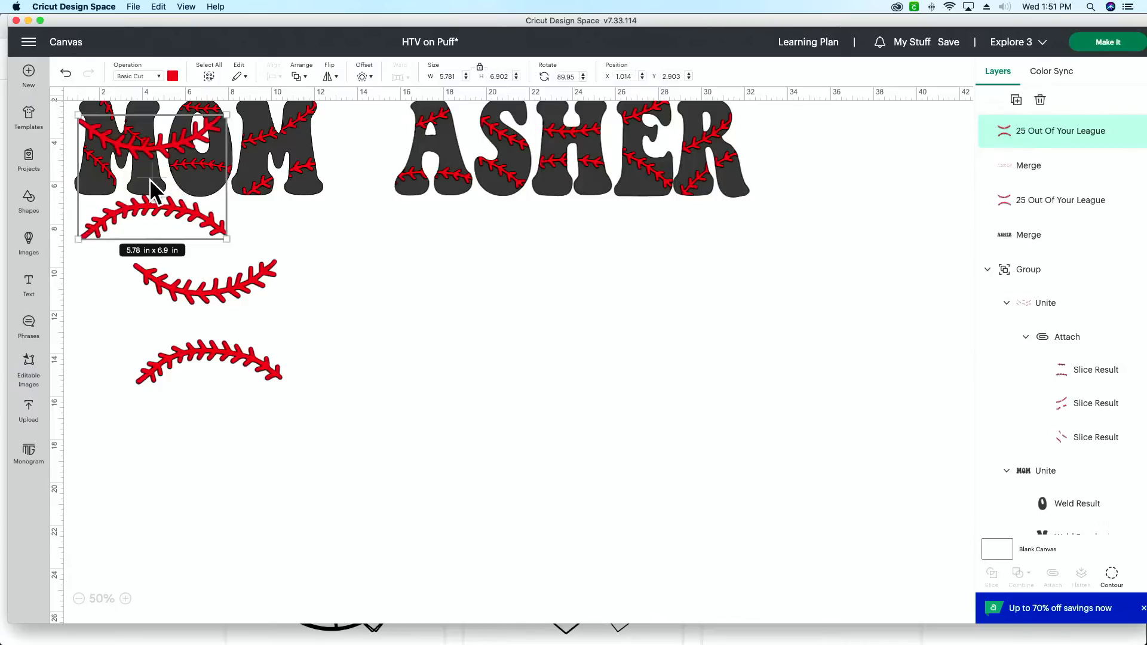
drag(151, 182, 391, 321)
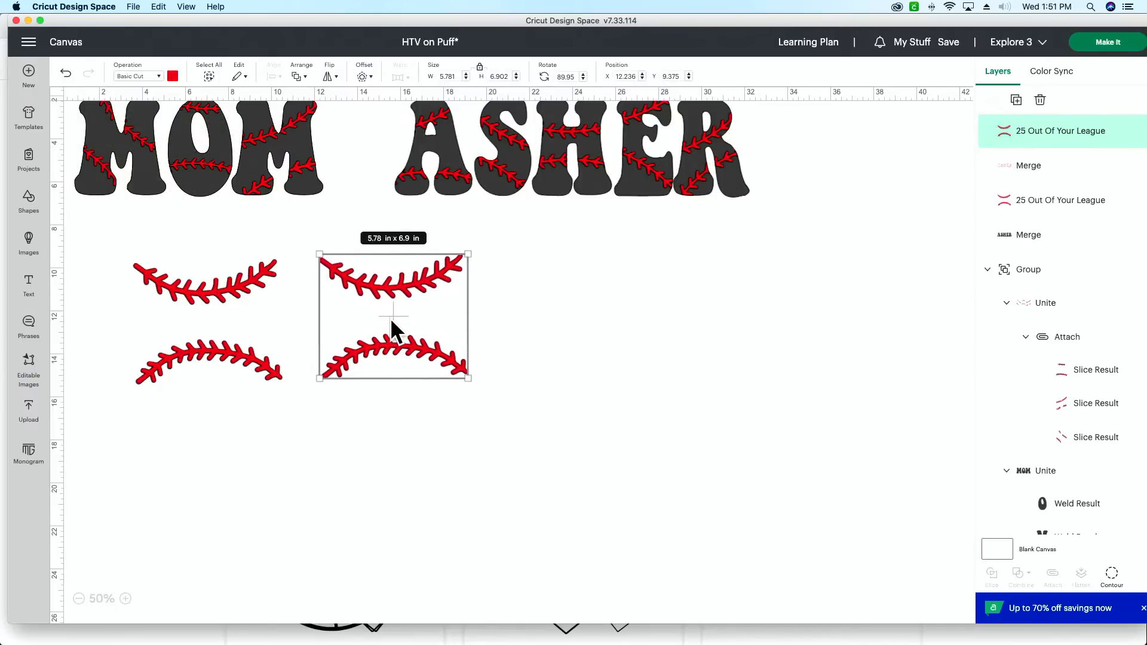
click(1112, 577)
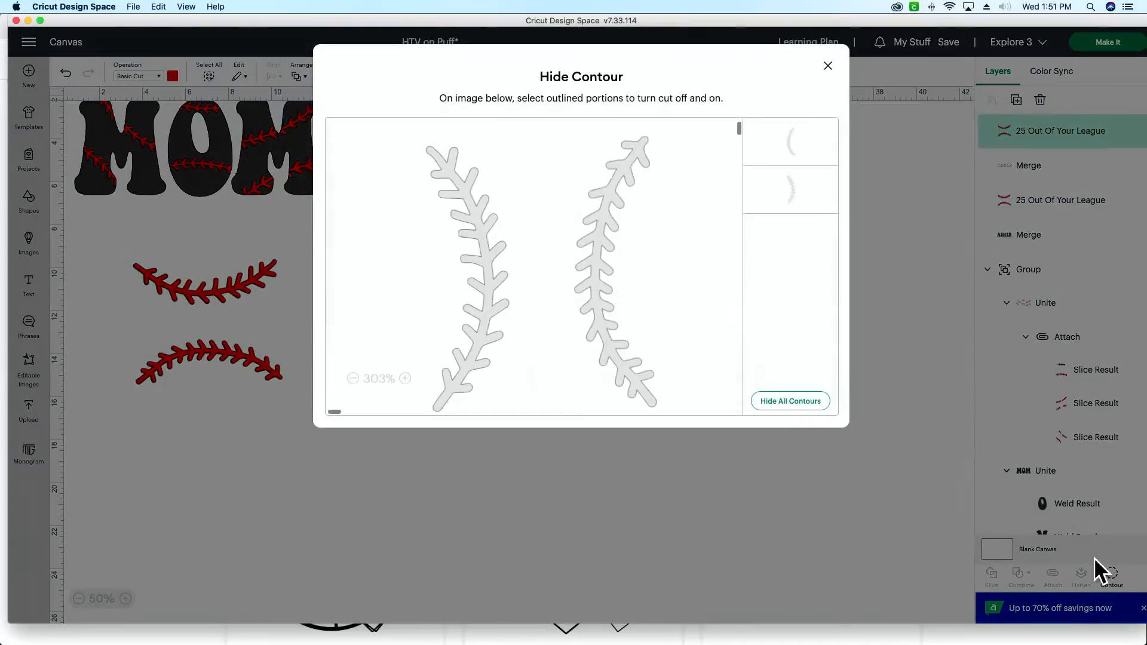
click(478, 256)
click(911, 299)
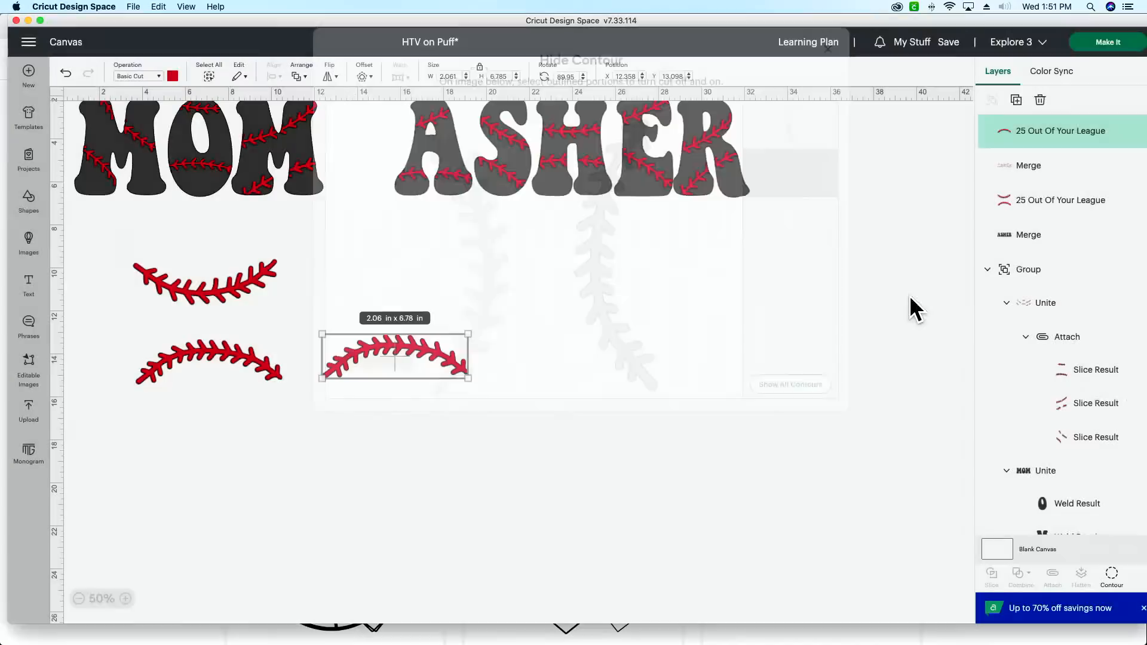
Step: Hide the arched lower stitch line of the original stitching pair with Contour
click(213, 350)
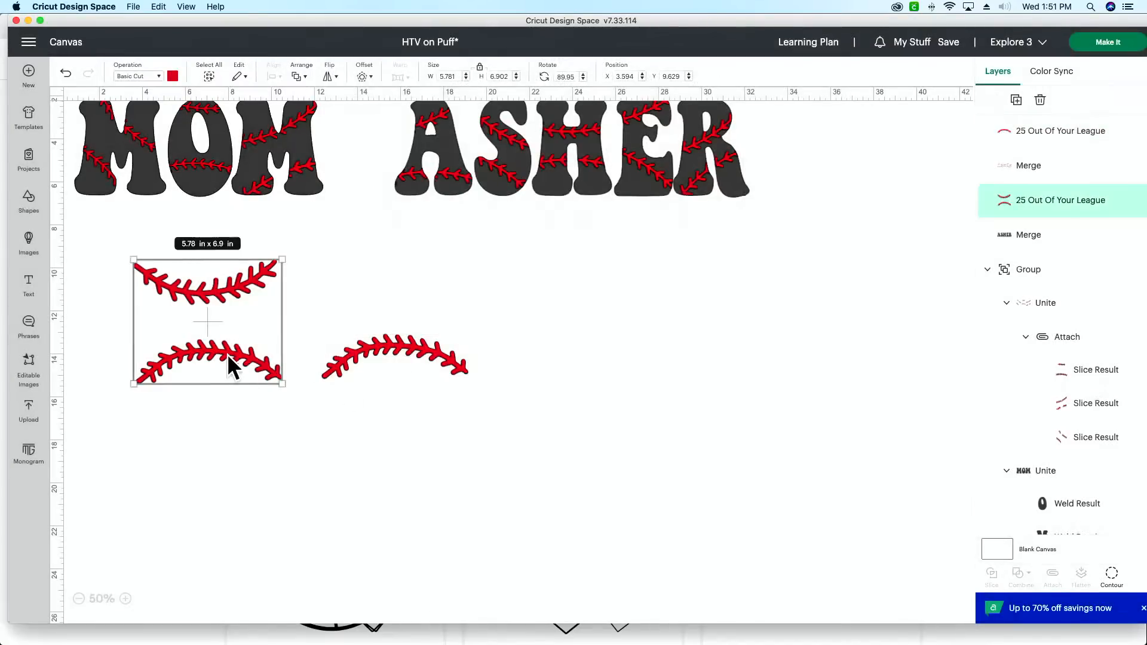
click(1113, 582)
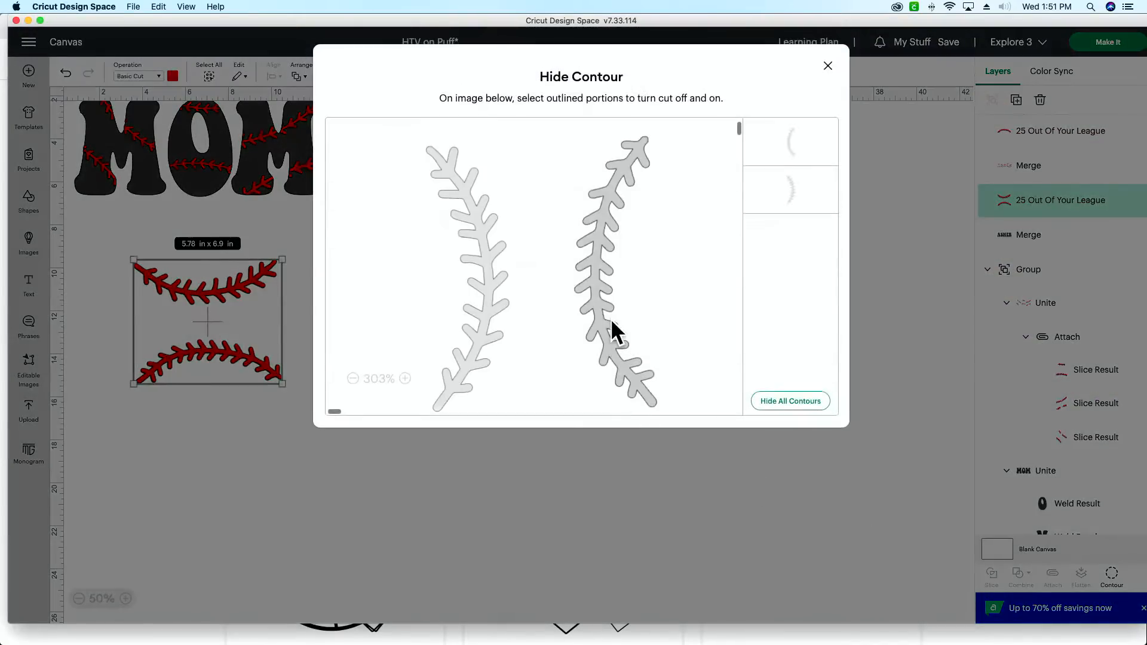
click(605, 304)
click(937, 167)
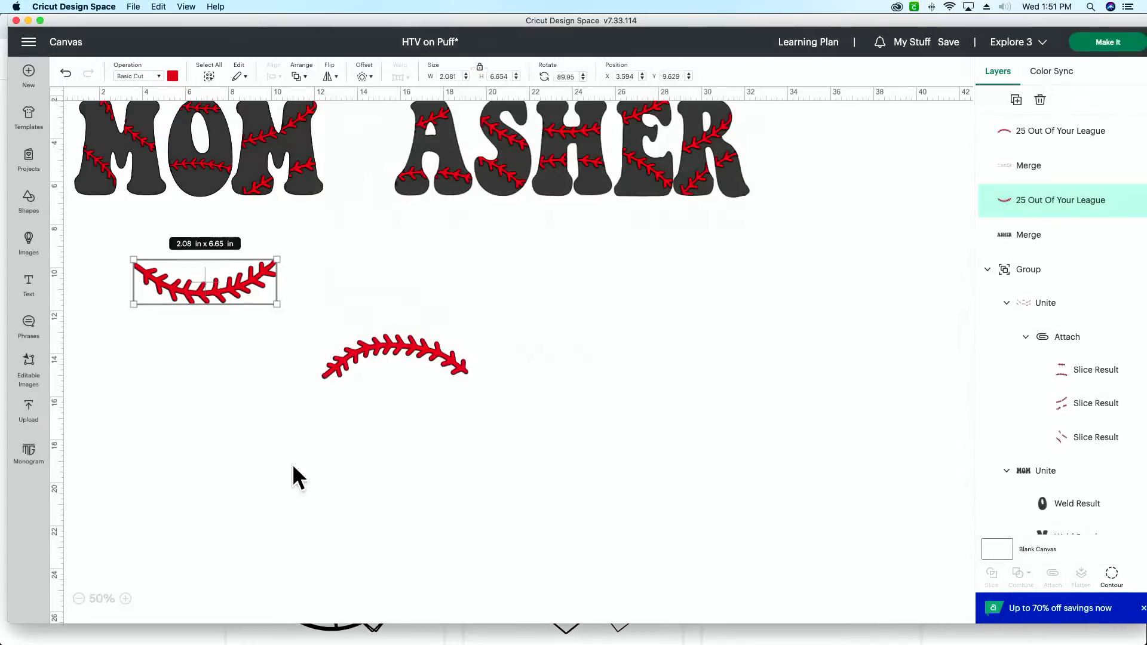
Step: Stack the two separate stitch lines closely below the MOM lettering, with the arched one under the other
drag(396, 349, 206, 345)
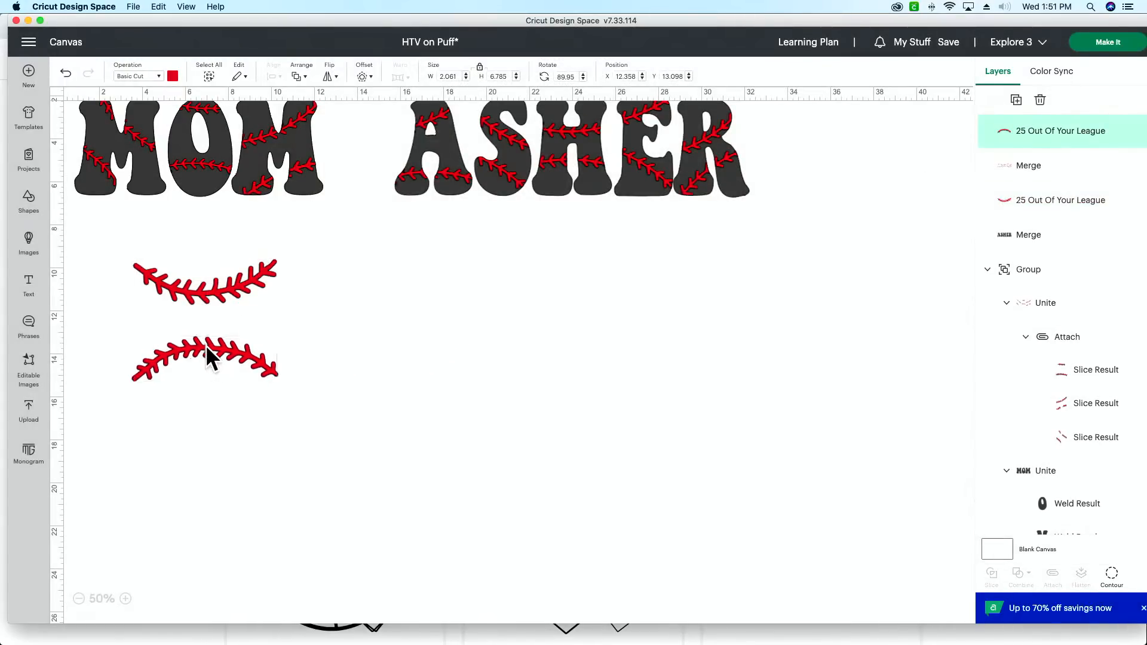
mouse_move(210, 304)
mouse_down()
mouse_move(253, 289)
mouse_move(196, 289)
mouse_move(202, 298)
mouse_up()
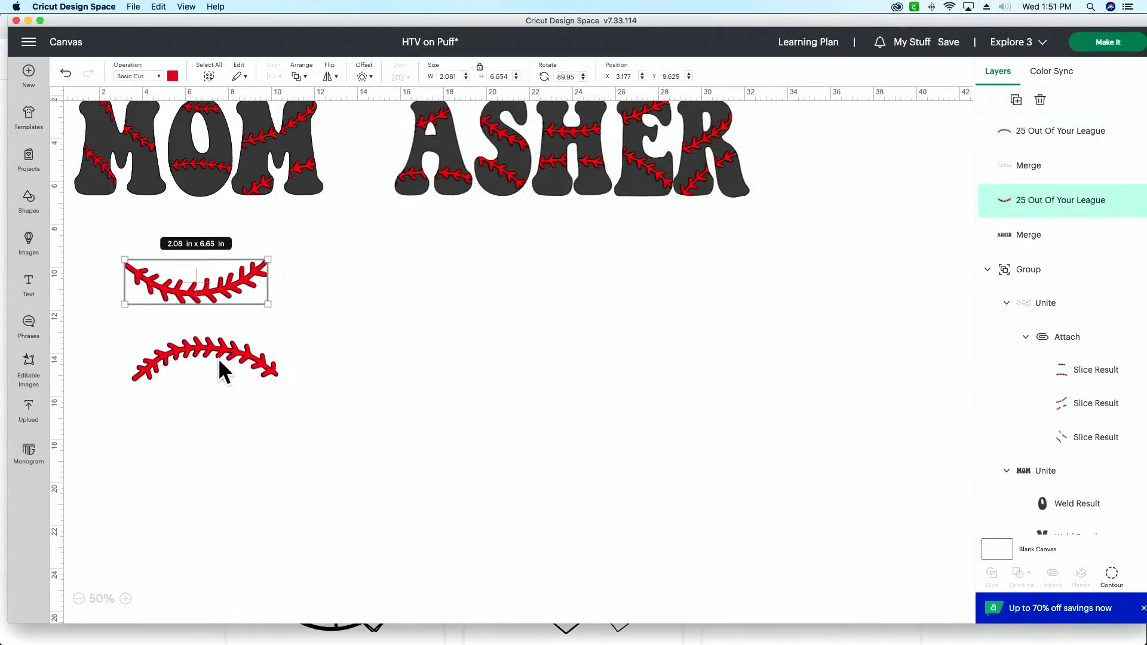
mouse_move(220, 362)
mouse_down()
mouse_move(195, 359)
mouse_move(208, 360)
mouse_up()
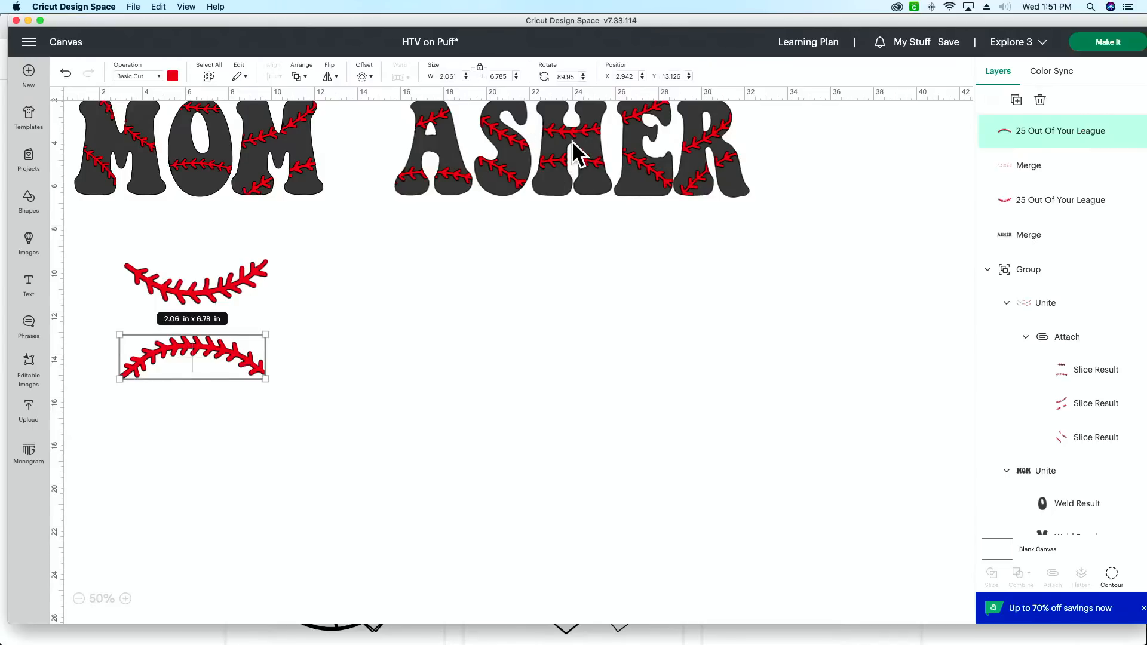
drag(197, 358, 191, 341)
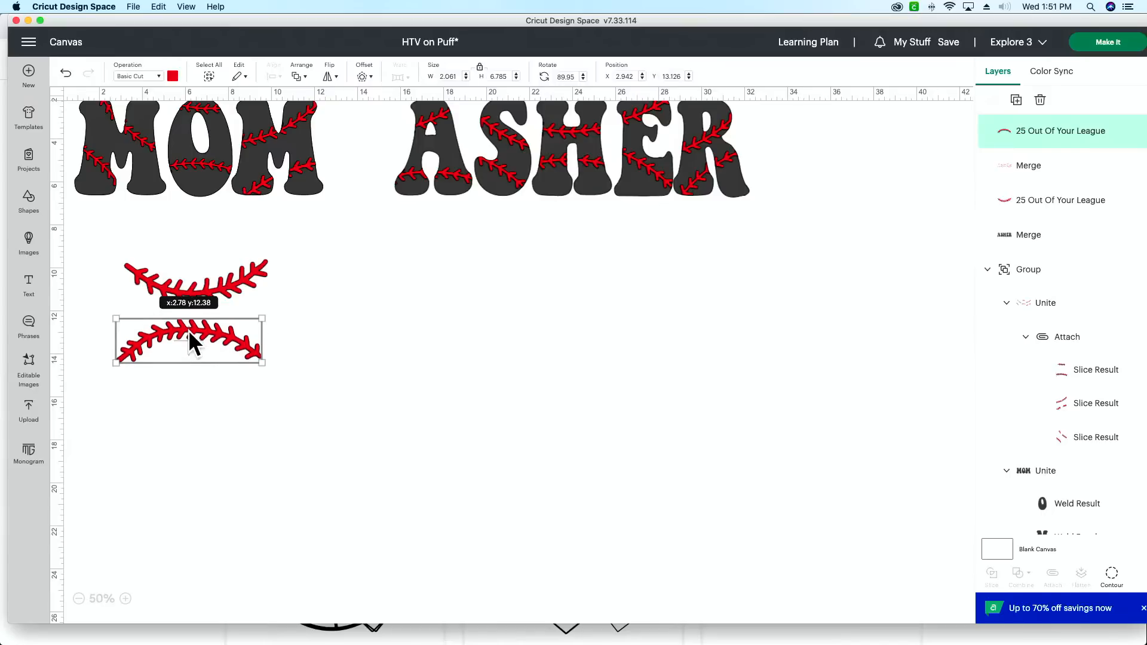
drag(217, 289, 203, 293)
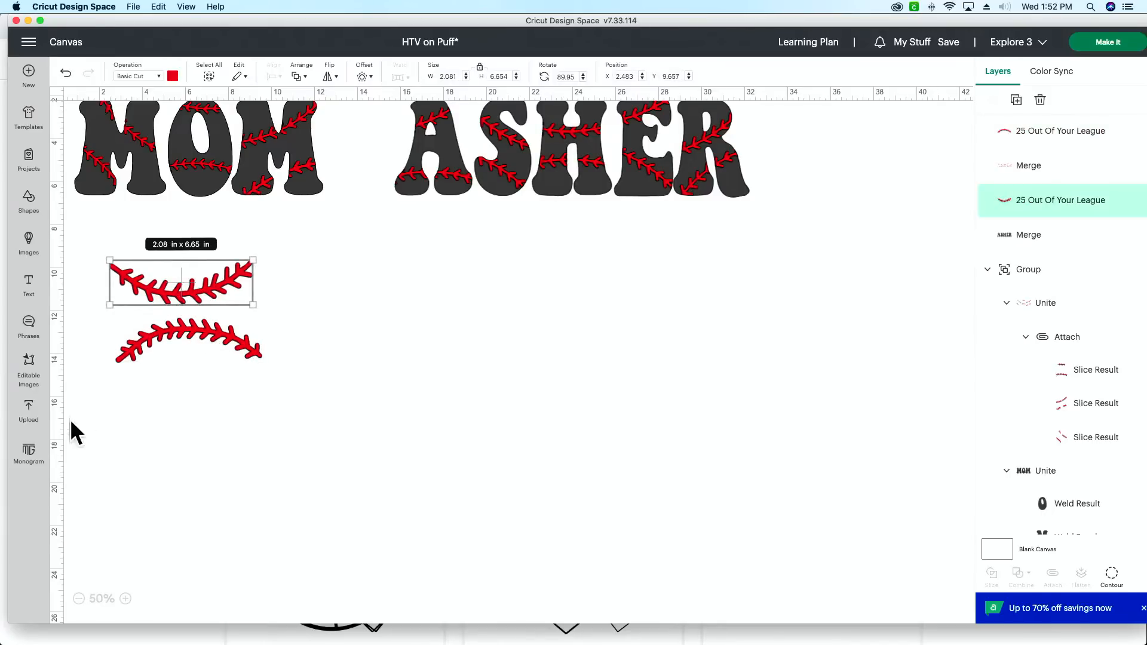
Step: Add a new text object and move it to the empty canvas area below the ASHER lettering
click(30, 287)
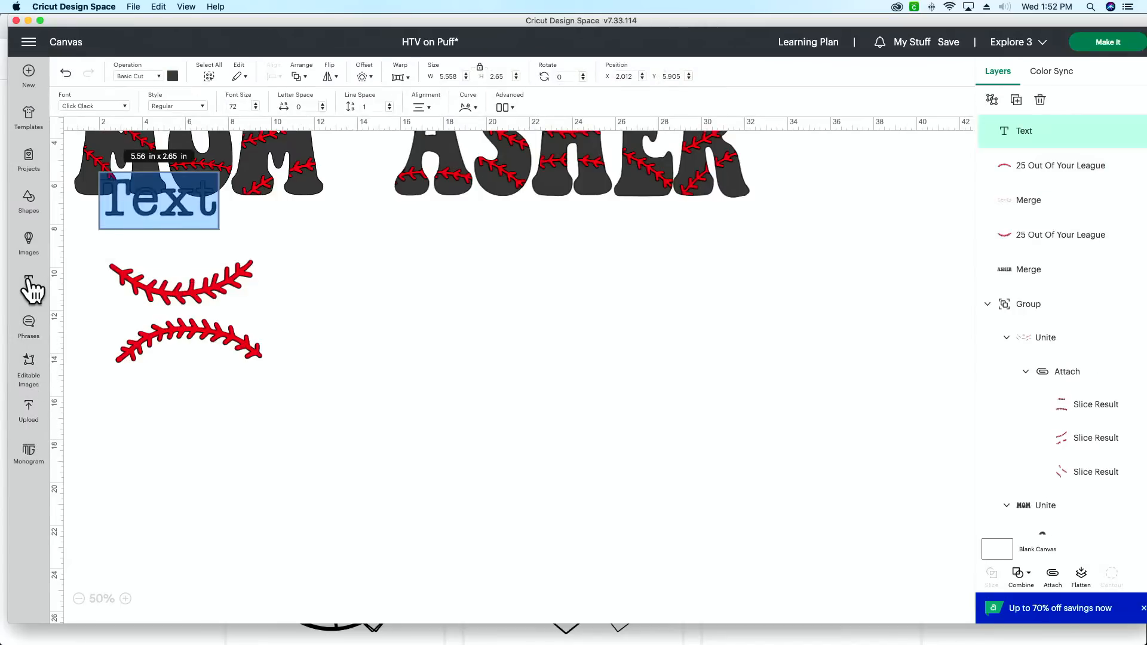
click(157, 197)
double_click(158, 197)
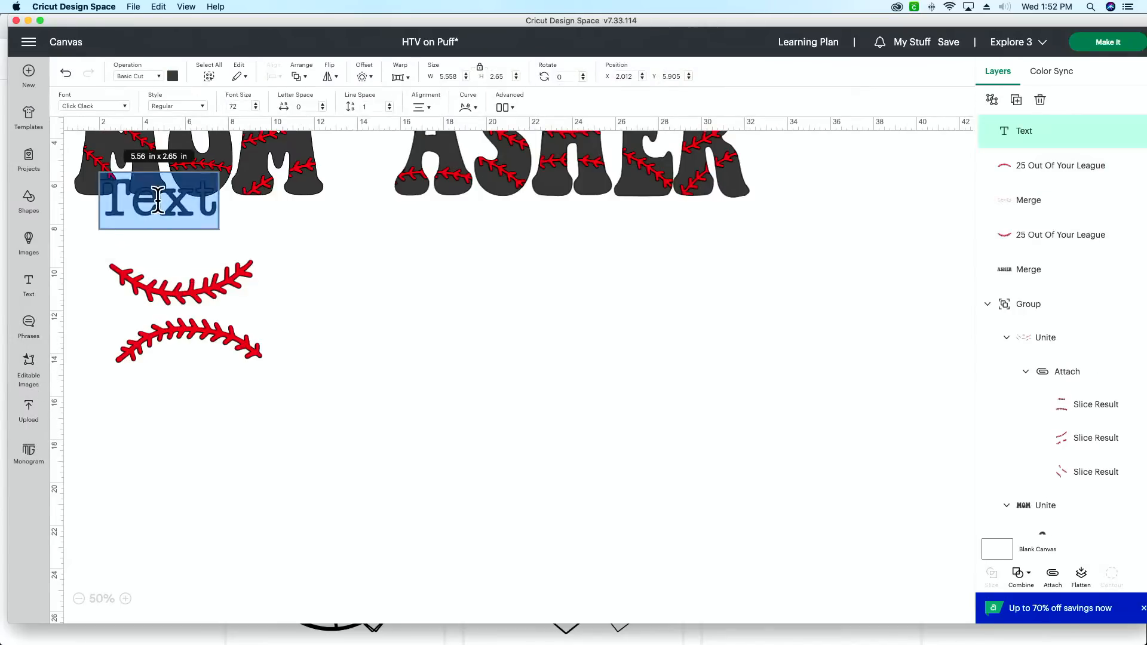
click(249, 236)
drag(179, 219, 496, 360)
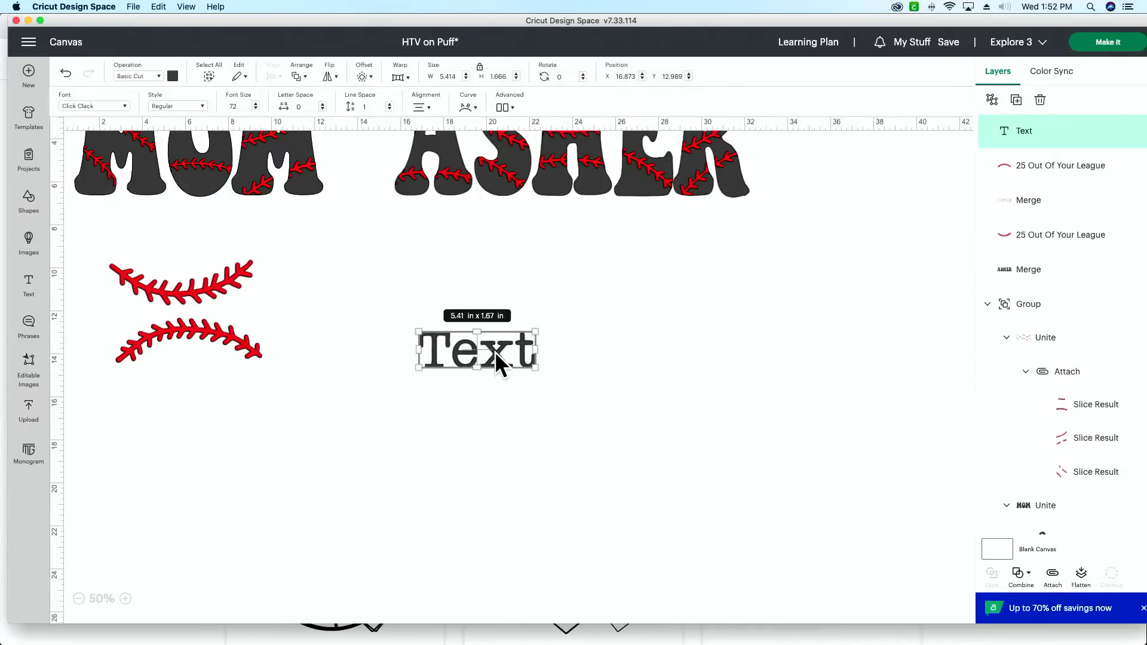
Step: Search the system fonts for "groov" and set the new text object's font to Groovy Moves
double_click(495, 351)
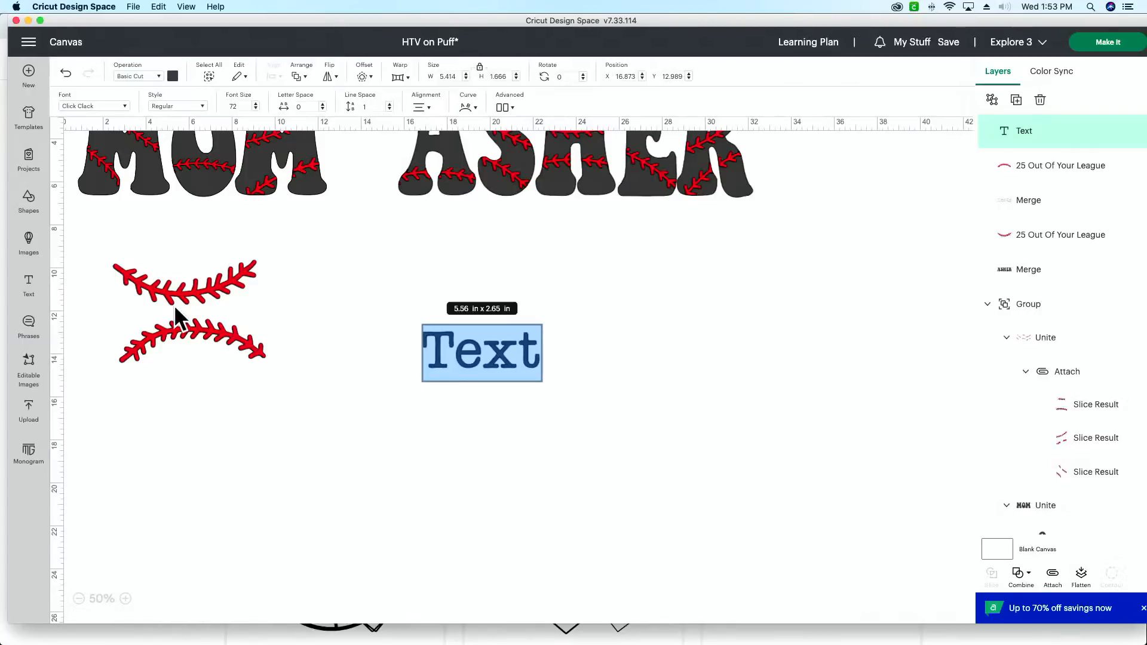
click(90, 104)
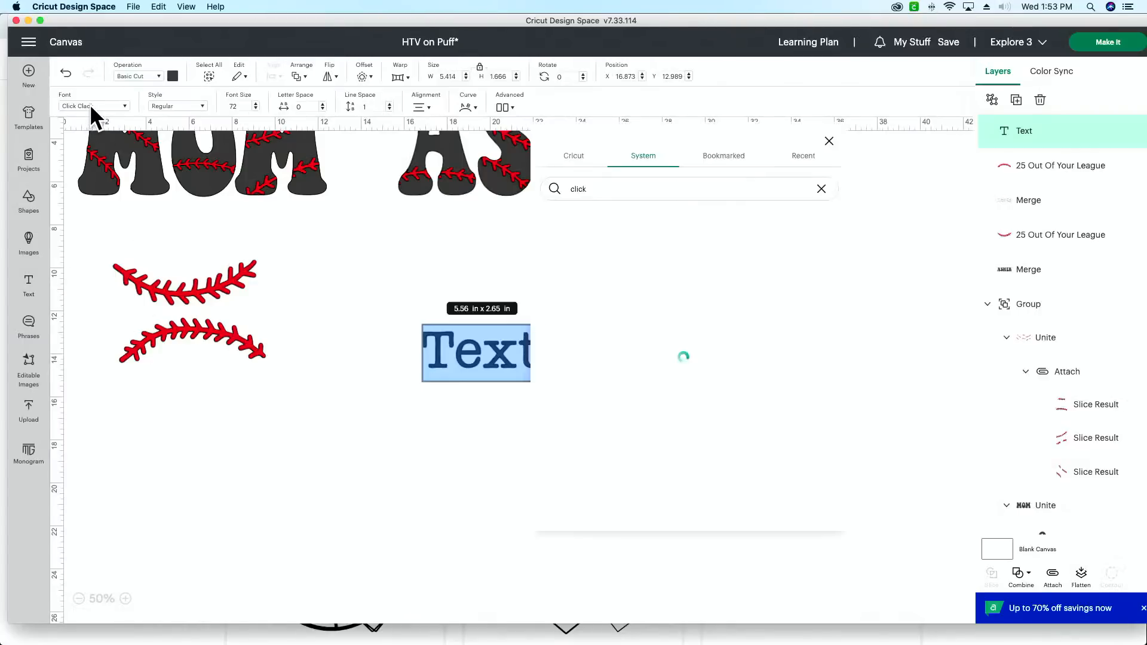
double_click(653, 188)
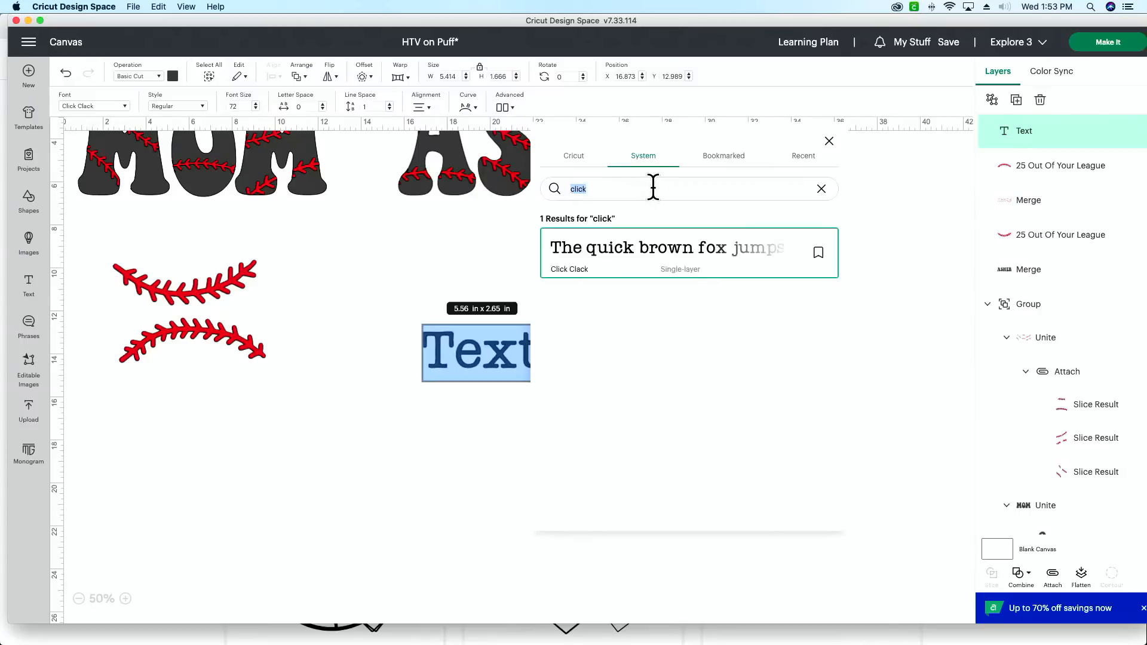
text(groov)
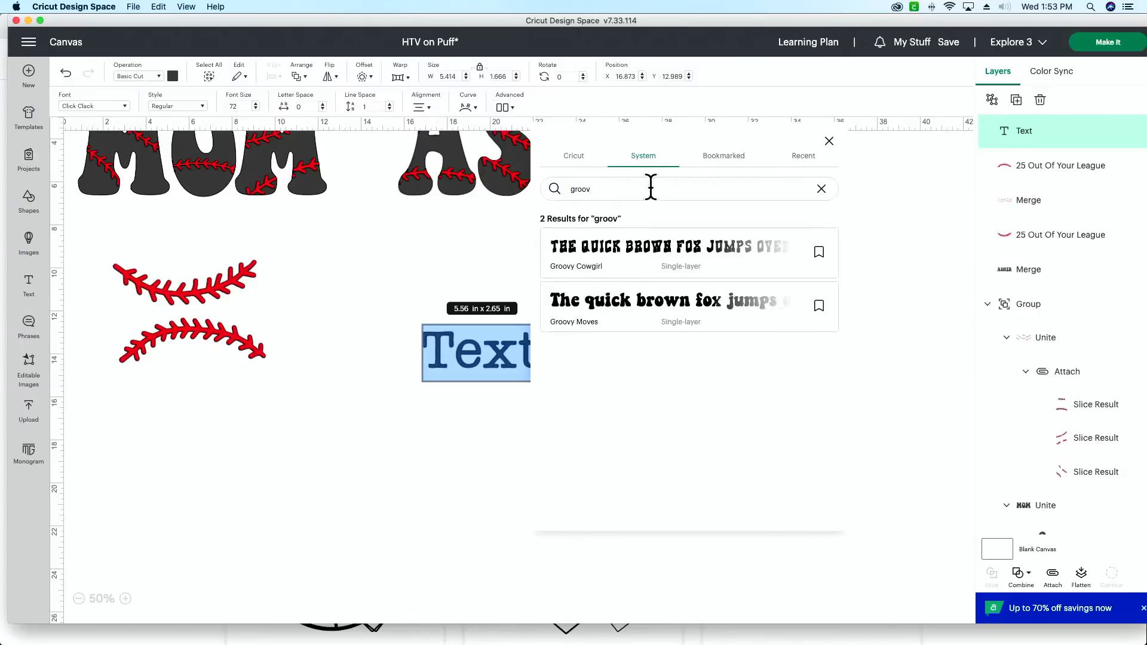
click(638, 314)
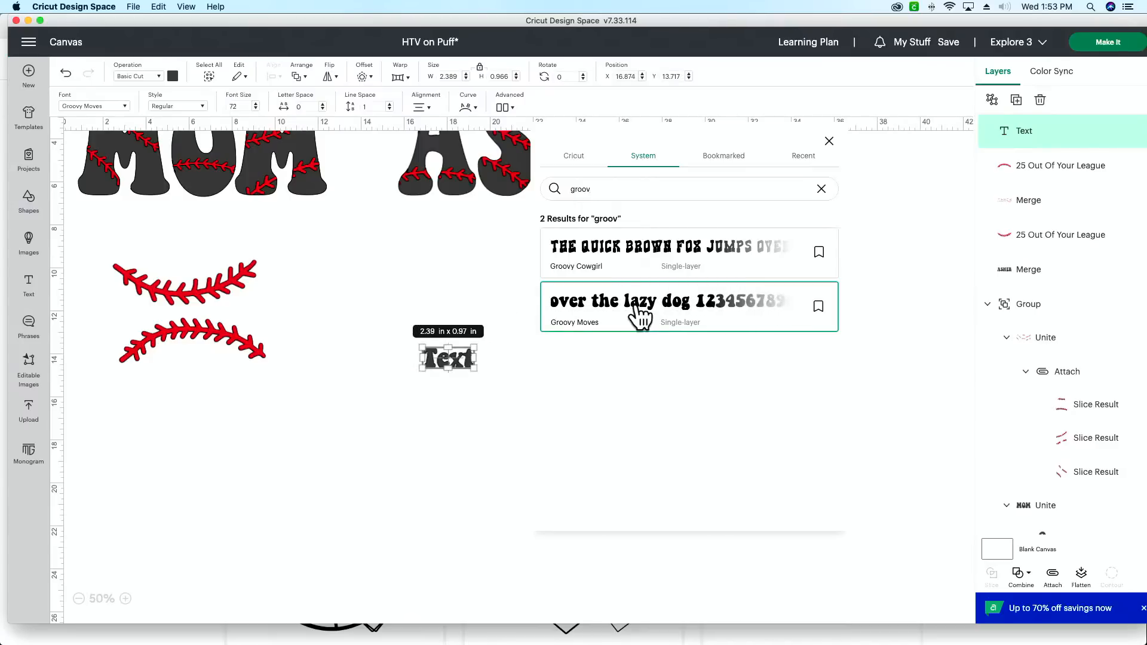
Step: Enlarge the placeholder text to about 24 in wide and position it beside the stitch lines, below the existing ASHER lettering
click(476, 371)
drag(476, 370, 769, 559)
drag(829, 489, 732, 409)
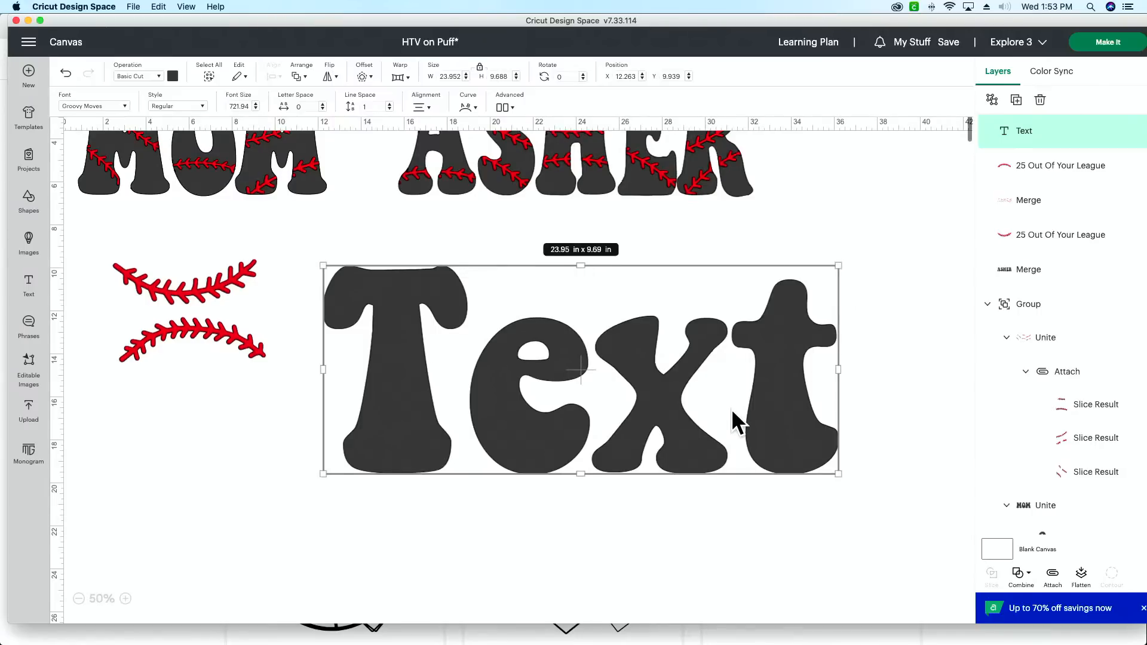
Step: Replace the placeholder wording with ASHER and move the large lettering lower, clear of the stitch lines
scroll(663, 410, down, 1)
double_click(682, 405)
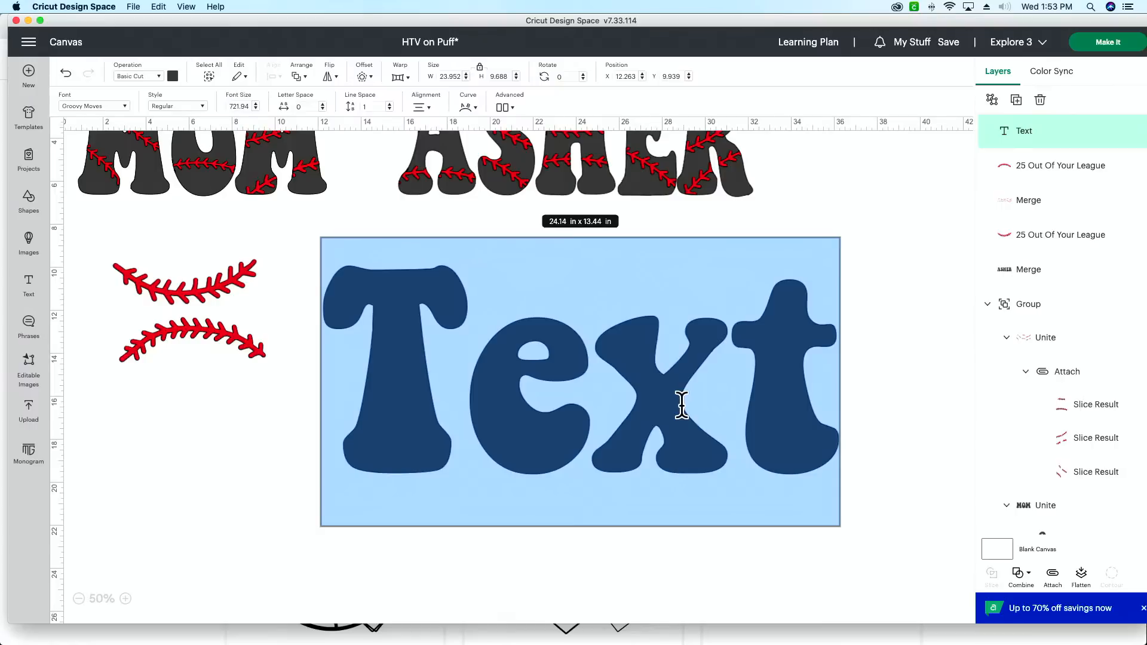
text(ASHER)
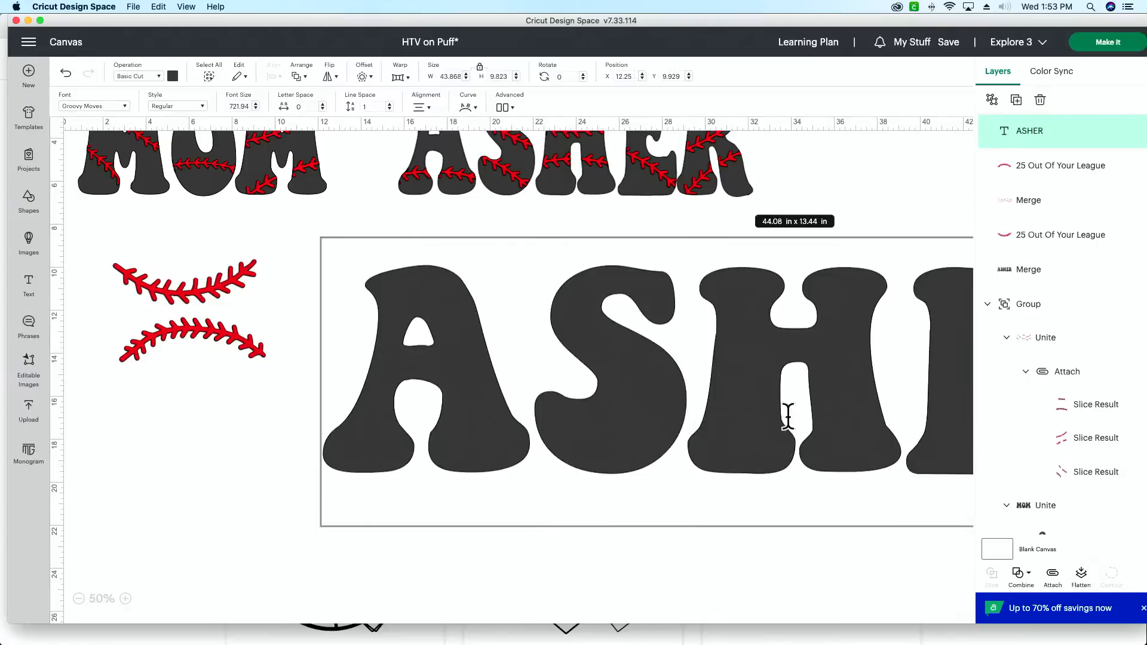
click(321, 483)
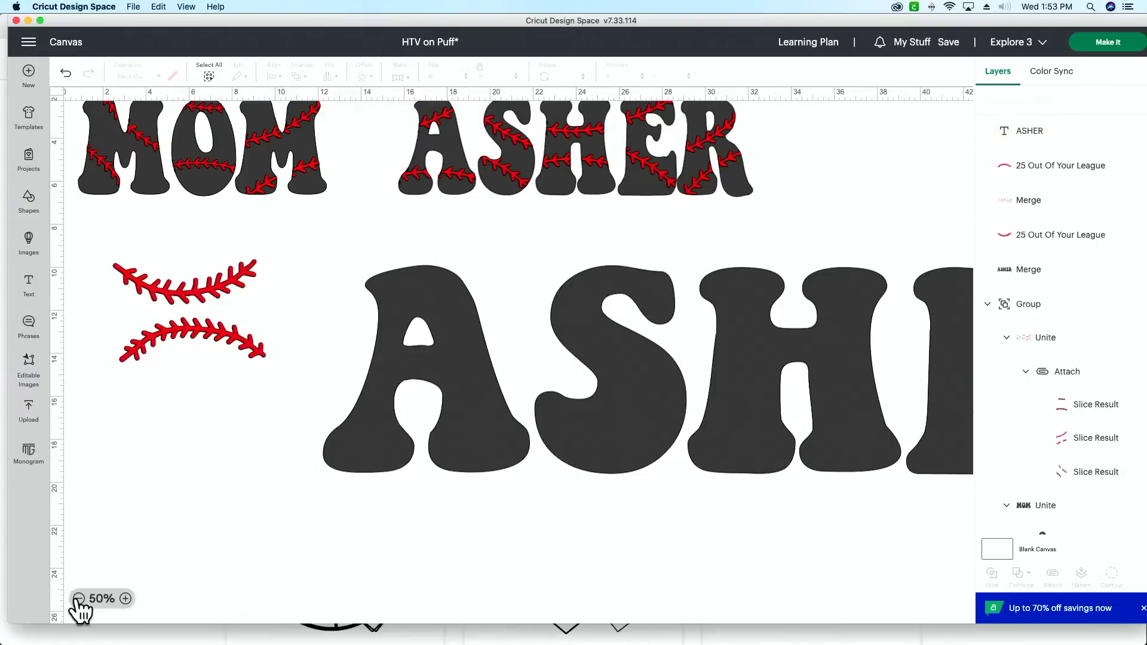
click(78, 598)
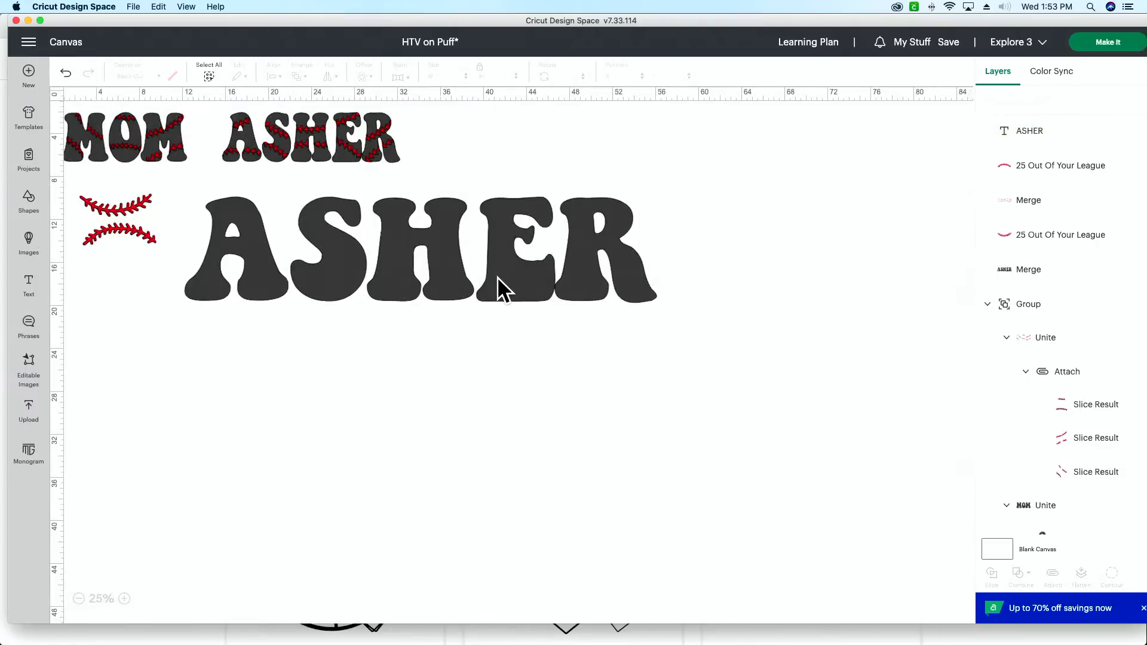
drag(498, 277, 473, 331)
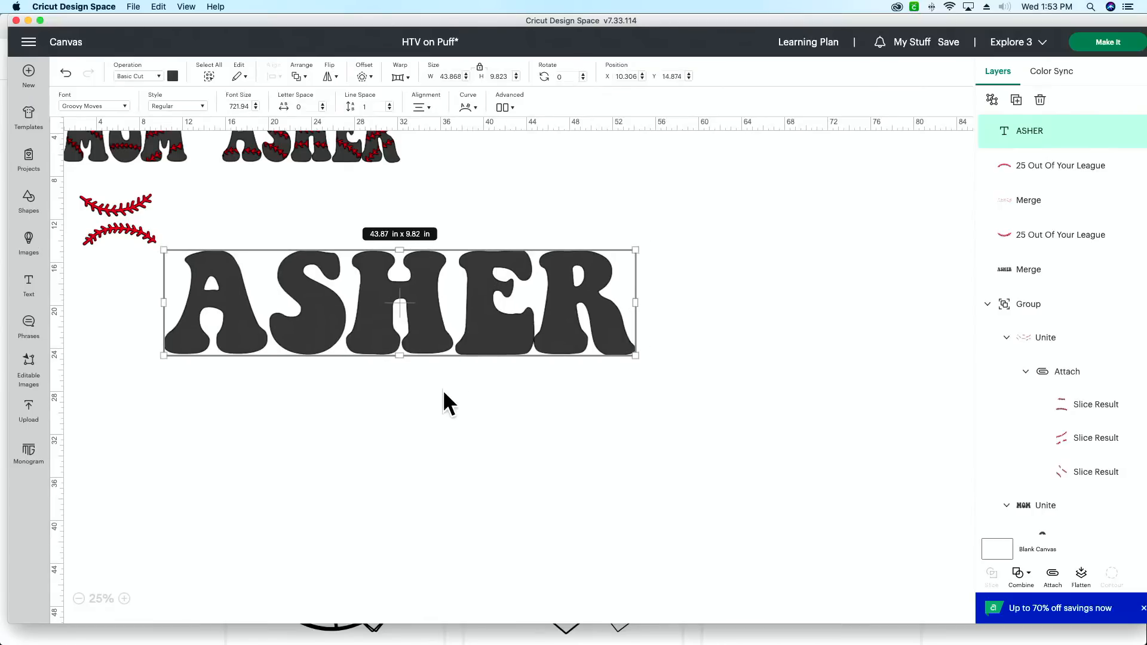
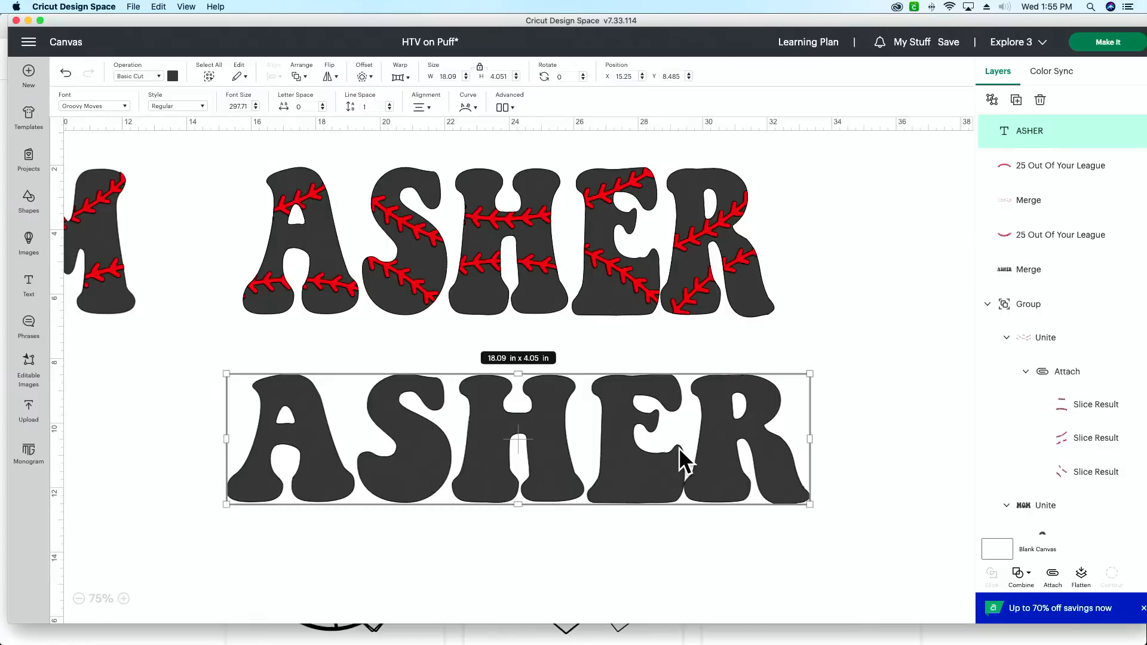
Step: Unlock the new ASHER text's proportions, resize it to about 16.77 by 4.46 in, and align it under the finished ASHER design
click(480, 66)
drag(808, 503, 769, 513)
mouse_move(511, 442)
mouse_down()
mouse_move(518, 422)
mouse_move(508, 427)
mouse_up()
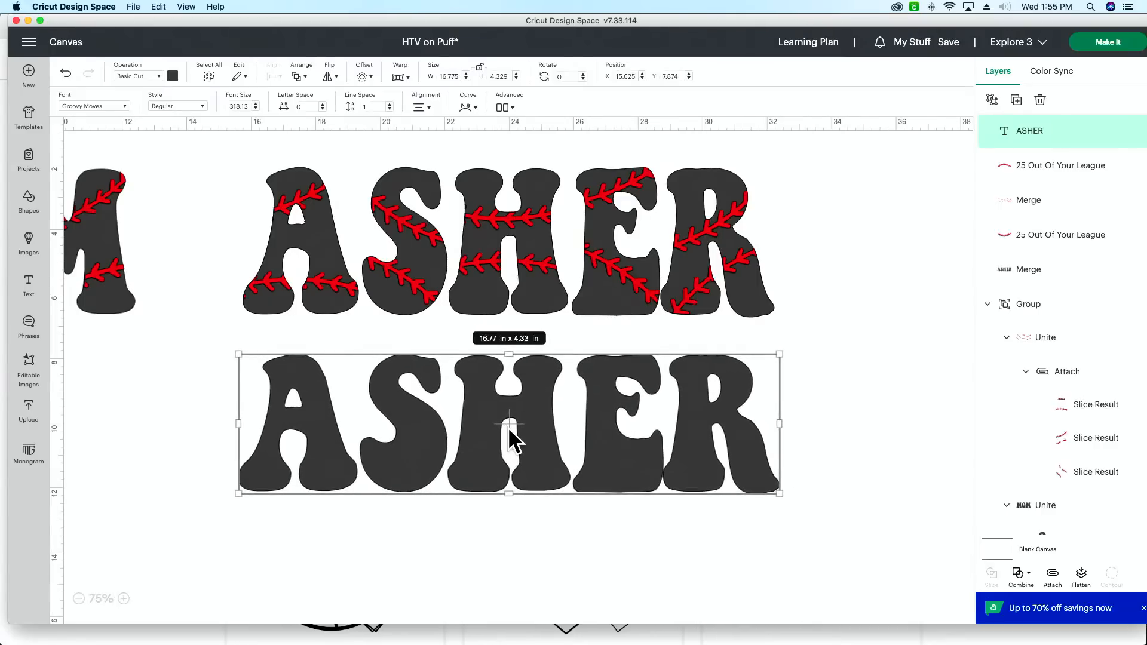
drag(780, 493, 780, 499)
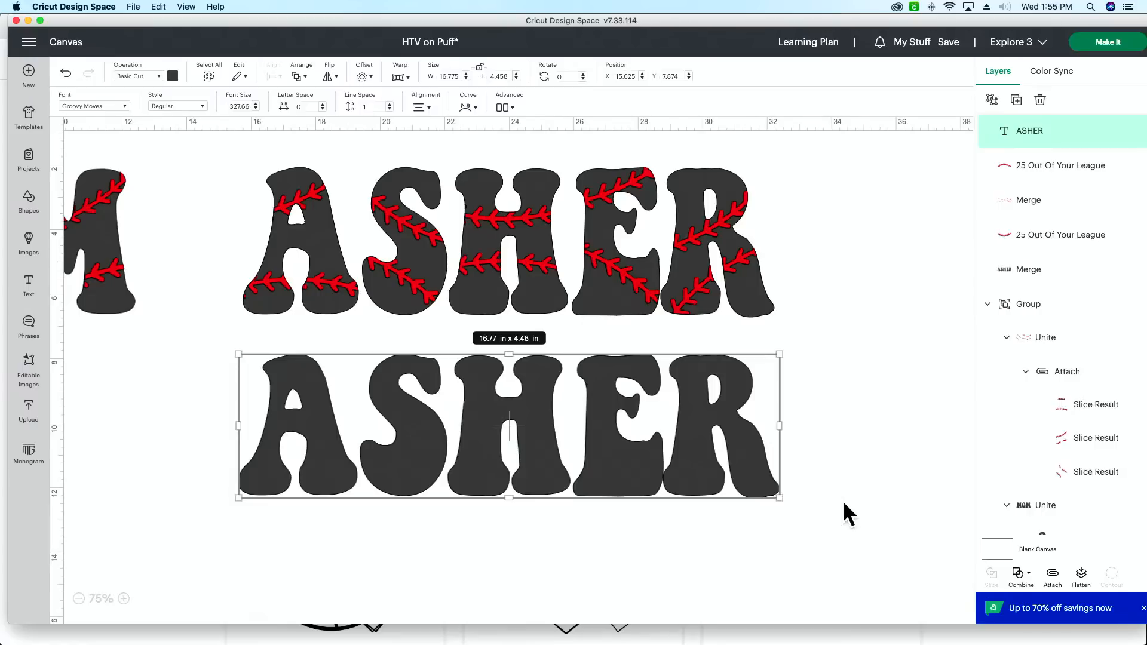
Step: Move the plain ASHER lettering to empty canvas below the finished design and place the two red stitch lines just above it
drag(515, 430, 410, 600)
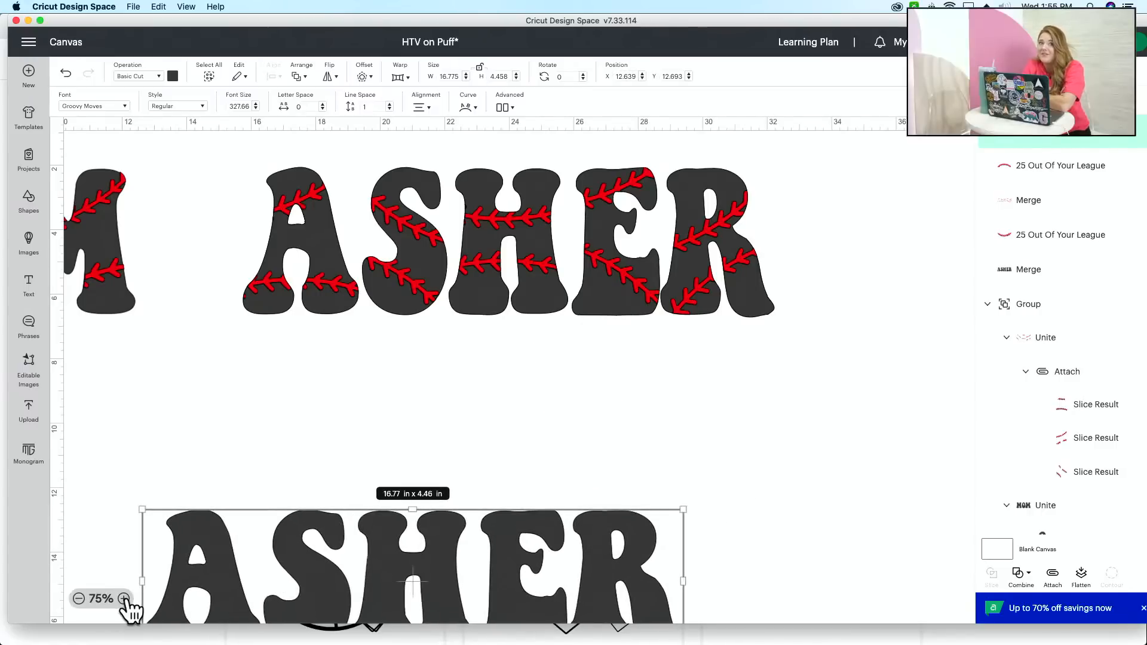
click(124, 598)
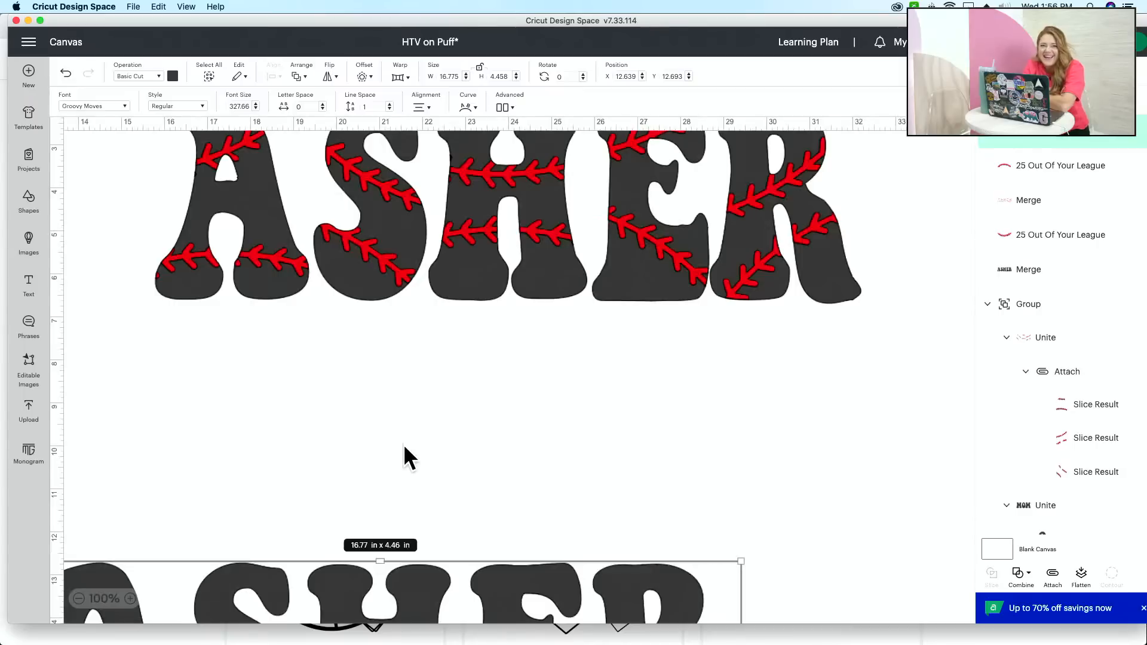
scroll(395, 452, down, 5)
scroll(414, 453, left, 2)
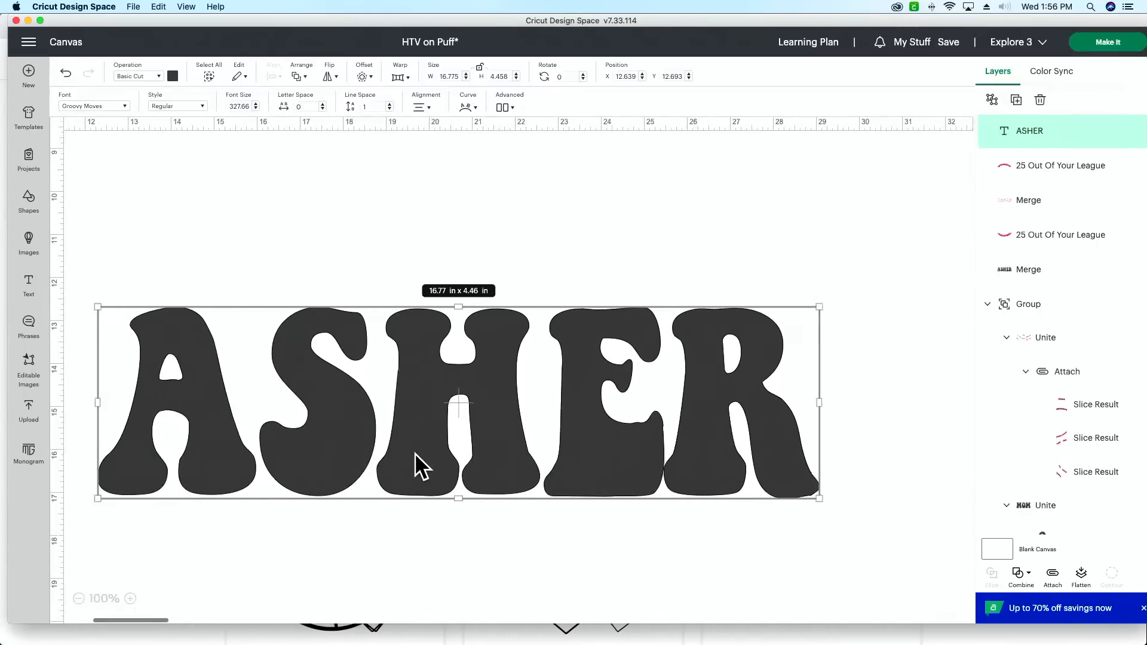
scroll(414, 452, left, 1)
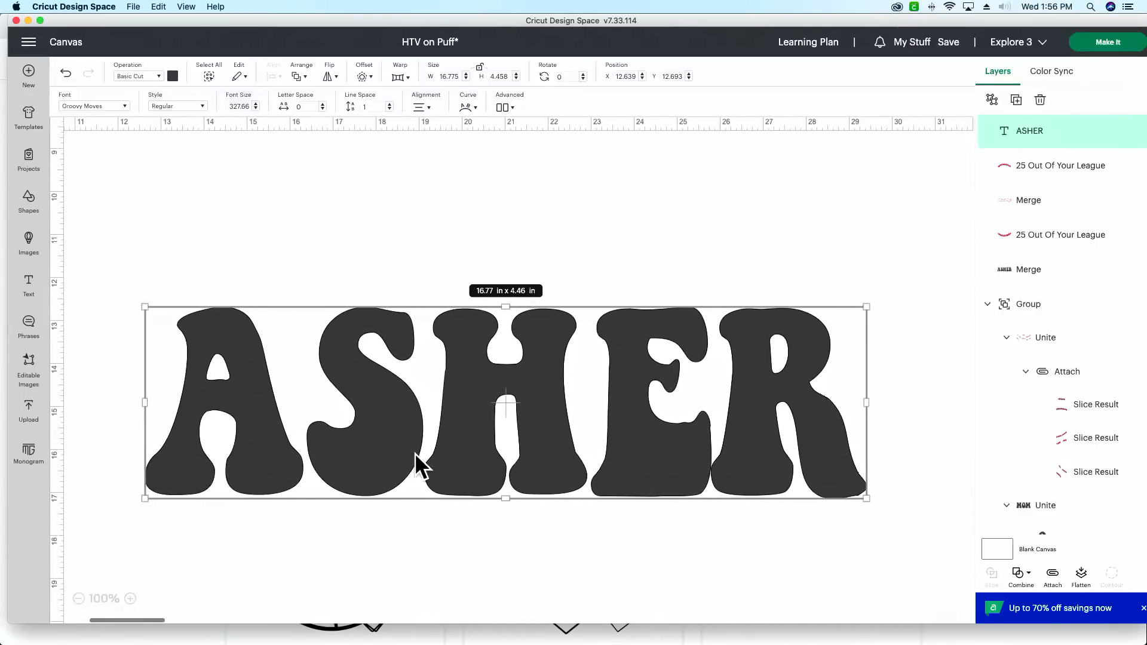
click(78, 598)
mouse_move(179, 205)
mouse_down()
mouse_move(95, 358)
mouse_move(102, 366)
mouse_move(447, 269)
mouse_move(499, 289)
mouse_up()
drag(500, 373, 476, 475)
drag(525, 166, 396, 318)
click(755, 320)
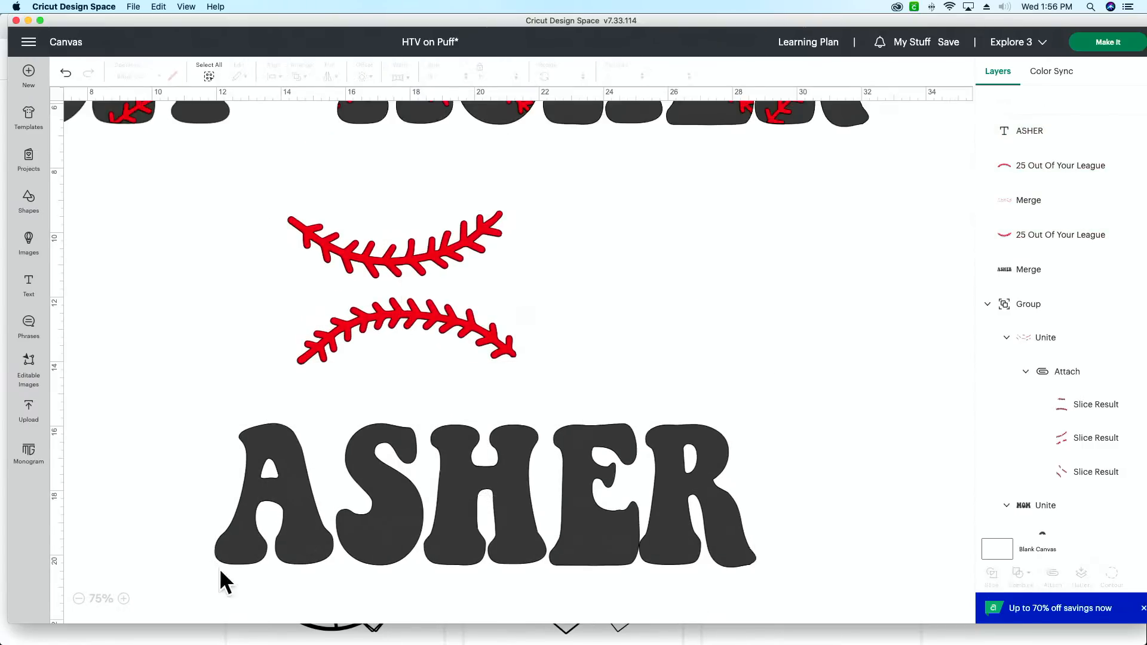
Step: Enlarge the plain ASHER lettering slightly to about 16.79 by 4.51 in and lock its proportions again
scroll(396, 547, down, 2)
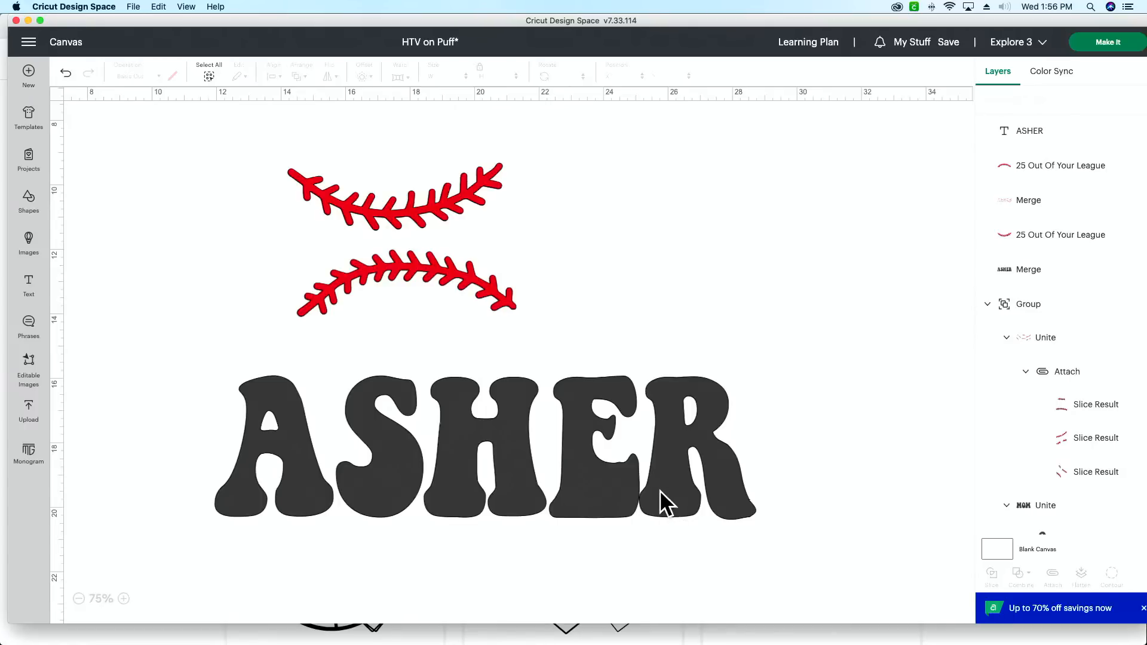
click(727, 513)
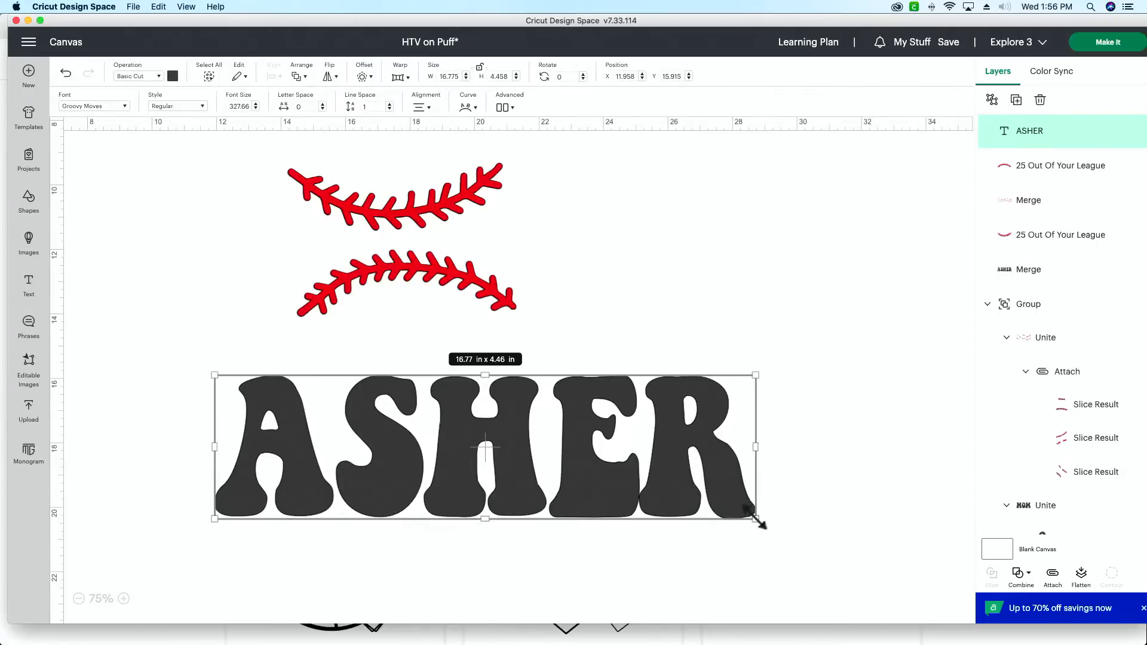
drag(757, 518, 756, 519)
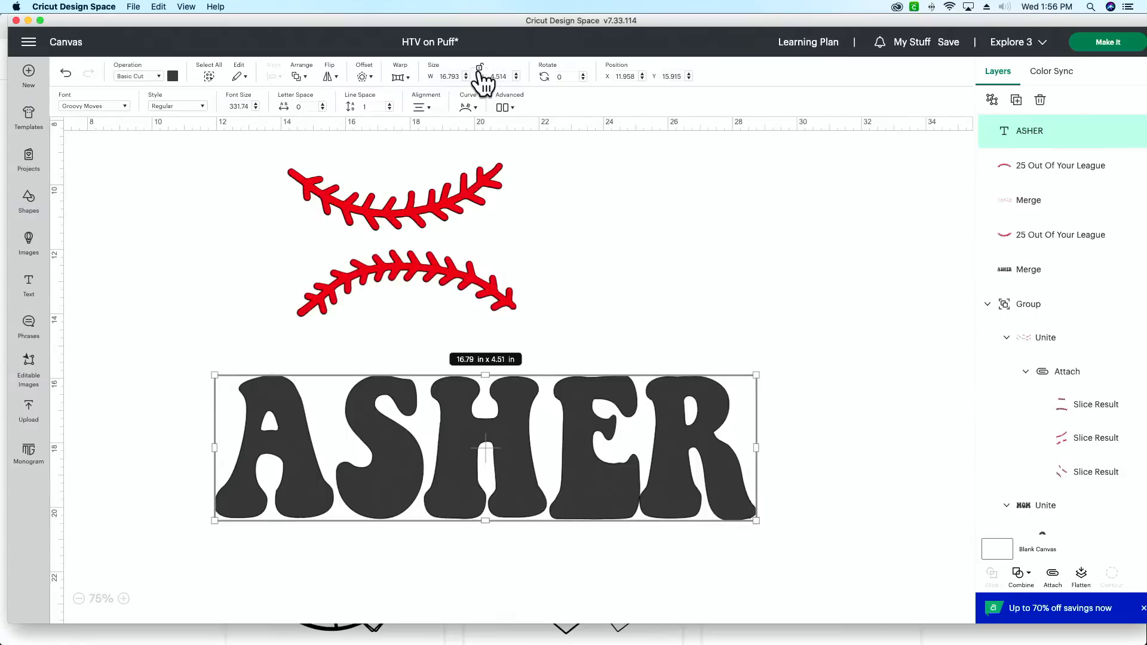
click(480, 68)
Step: Ungroup the plain ASHER text to individual letters and deselect them
click(506, 108)
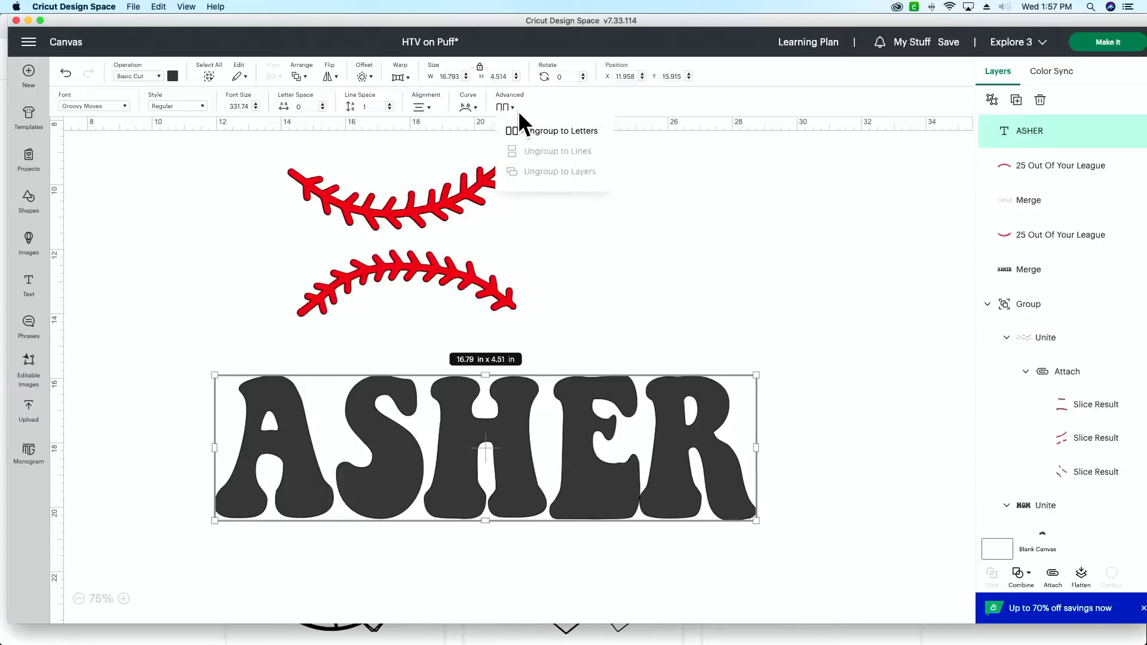
click(540, 130)
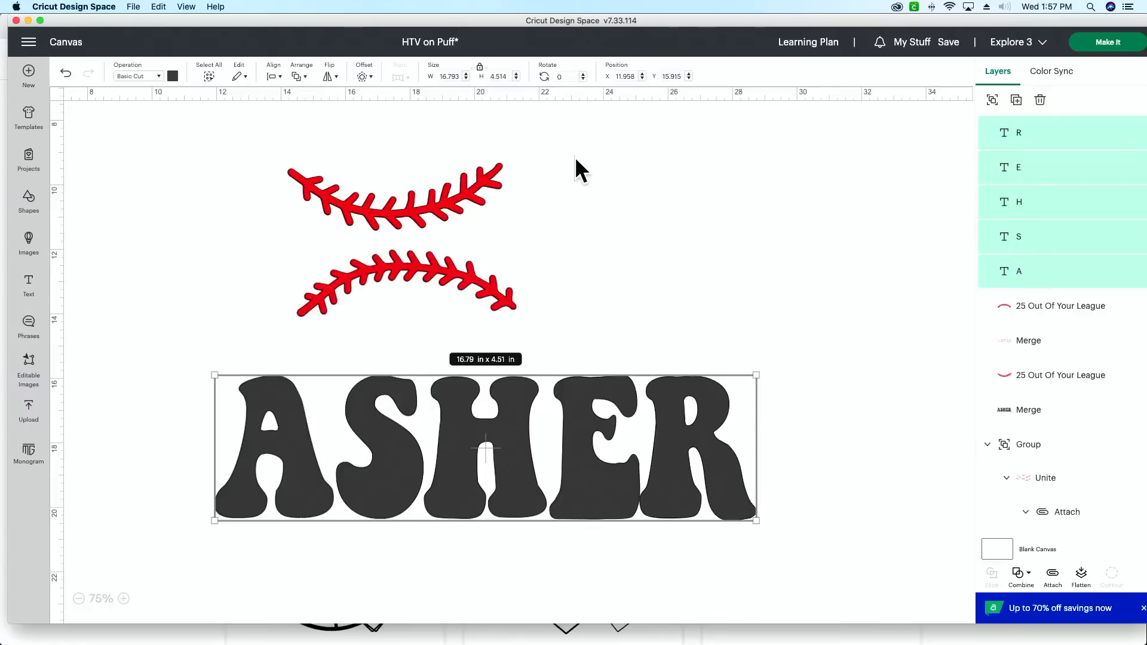
click(576, 159)
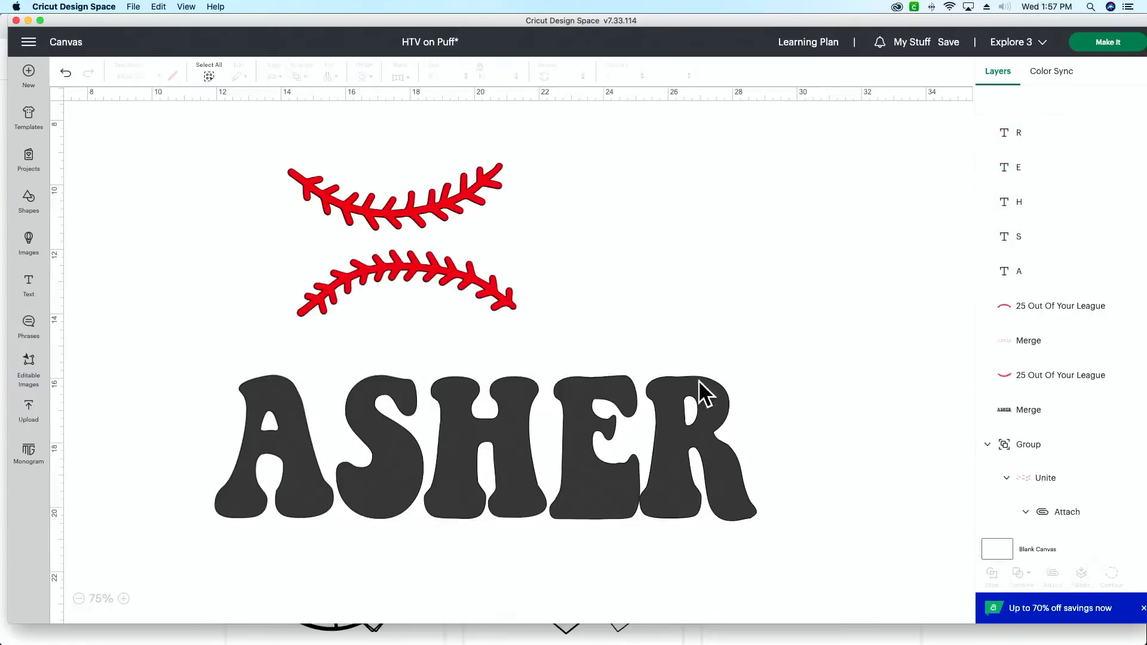
Step: Nudge the letter R slightly to the right, away from the E
click(698, 407)
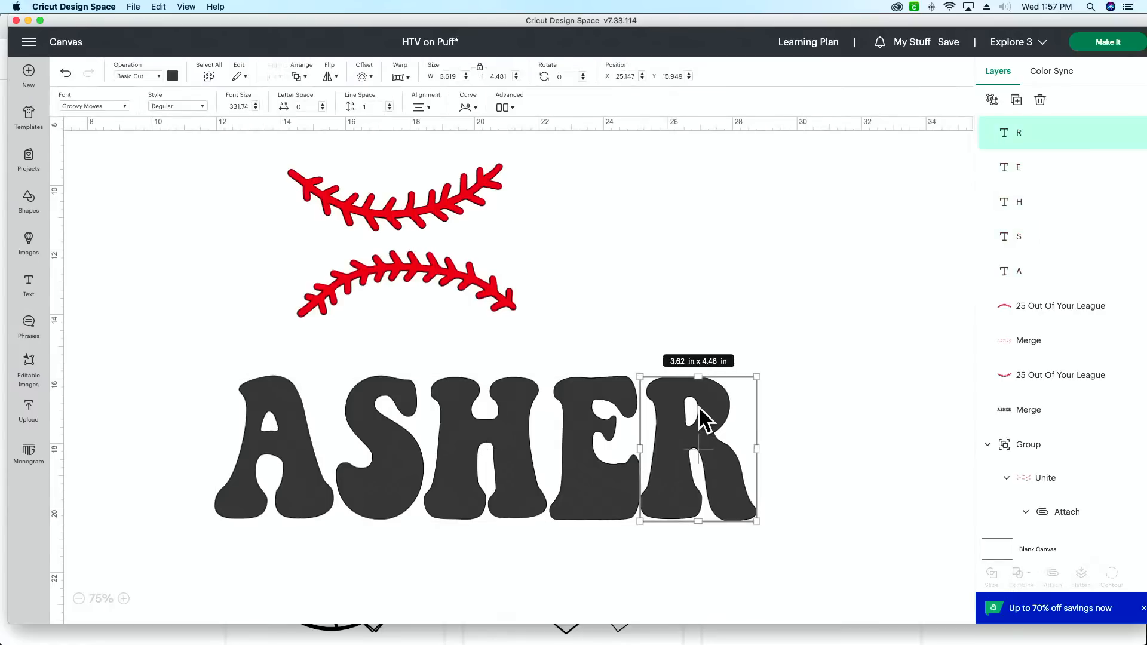
key(Right)
key(Right)
key(Right)
key(Right)
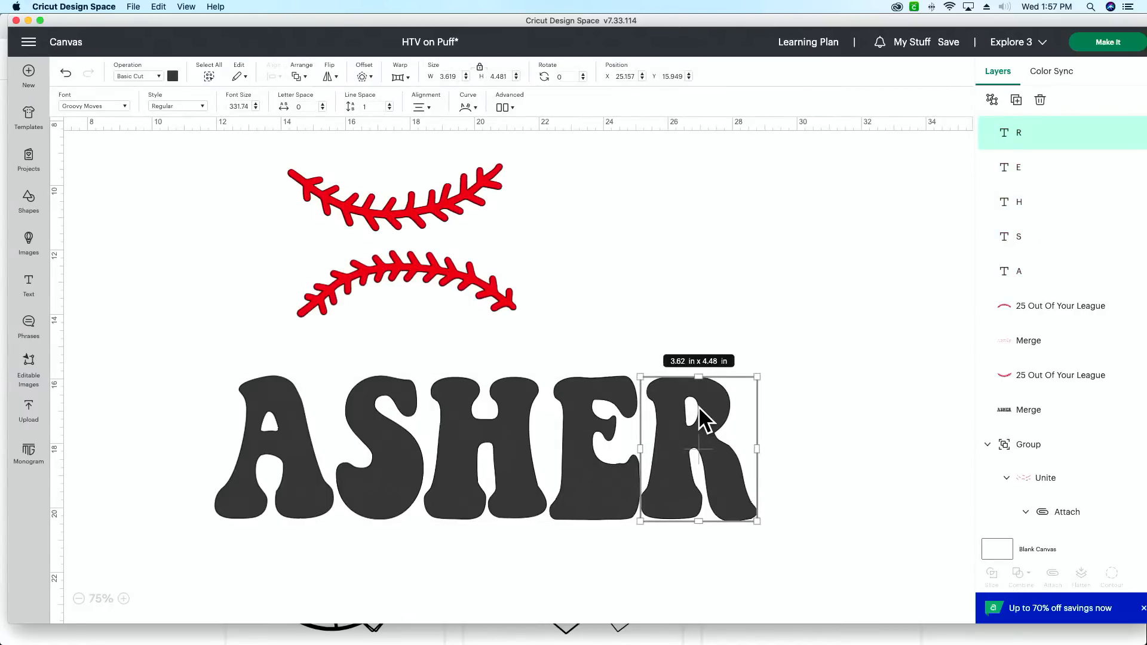
click(842, 445)
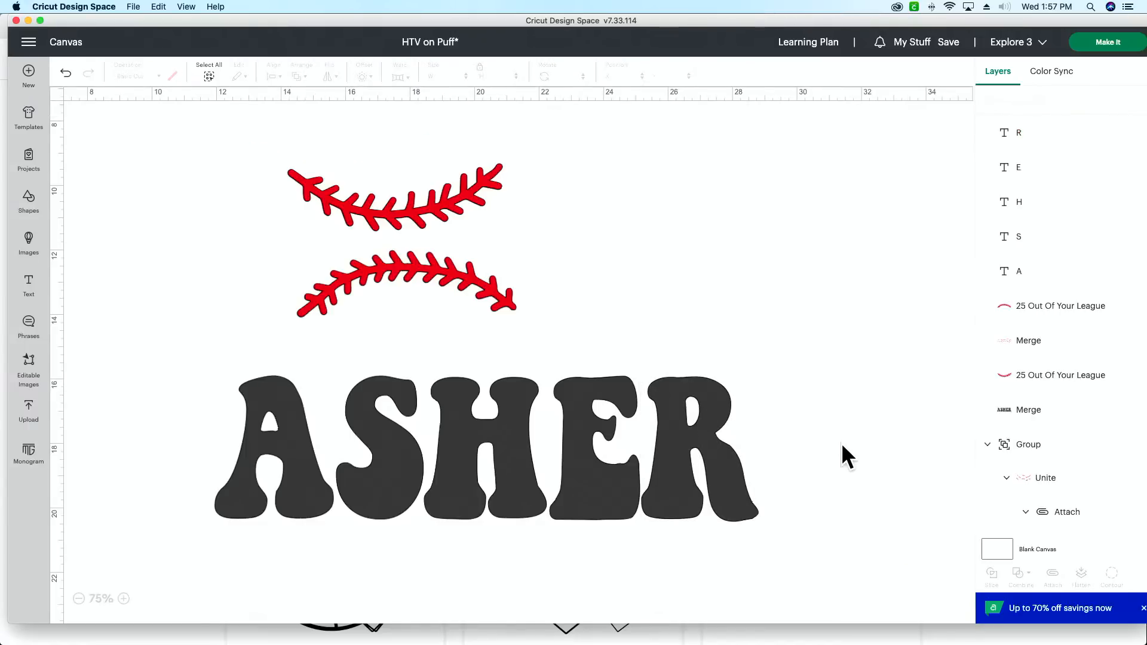
Step: Move the upper stitch line closer to the lower one and bring both stitch layers above the letter layers
click(430, 214)
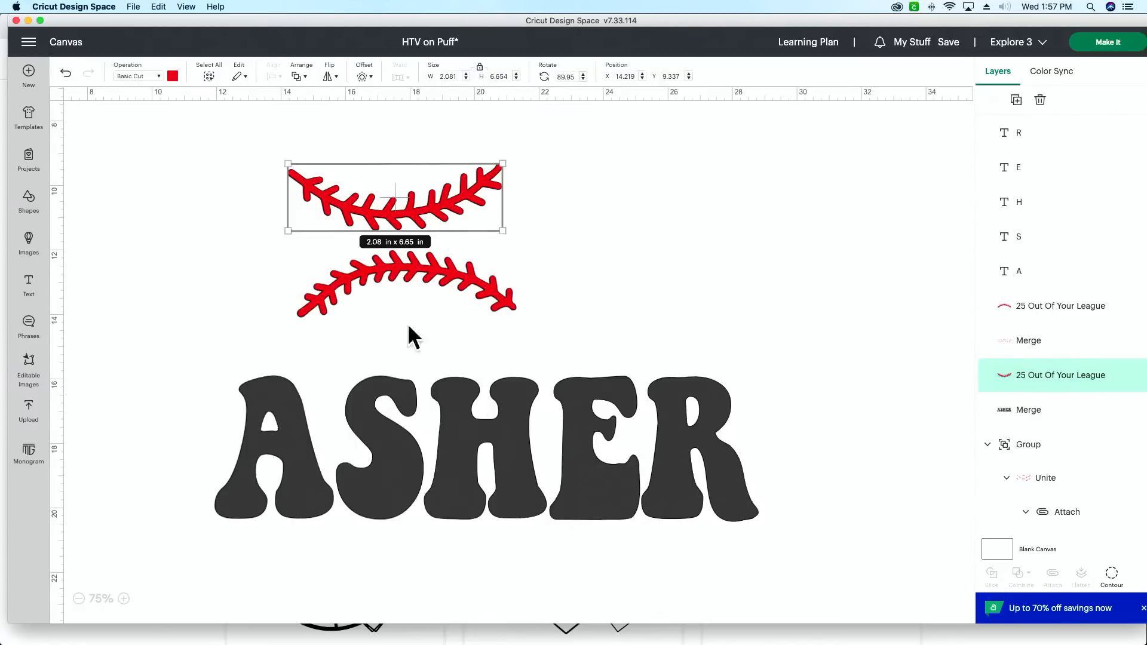
drag(396, 198, 442, 236)
drag(1093, 383, 1101, 129)
drag(1068, 357, 1059, 153)
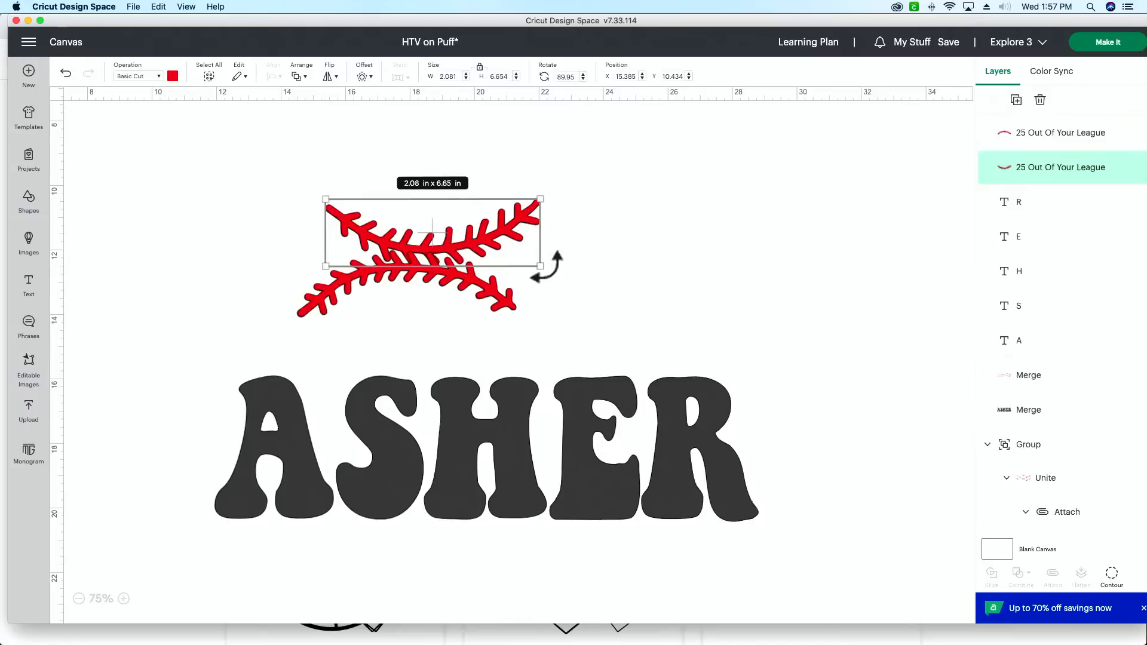
Step: Shrink both stitch lines proportionally to about 5 in long and center the lower one beneath the upper one
drag(540, 266, 485, 249)
click(483, 272)
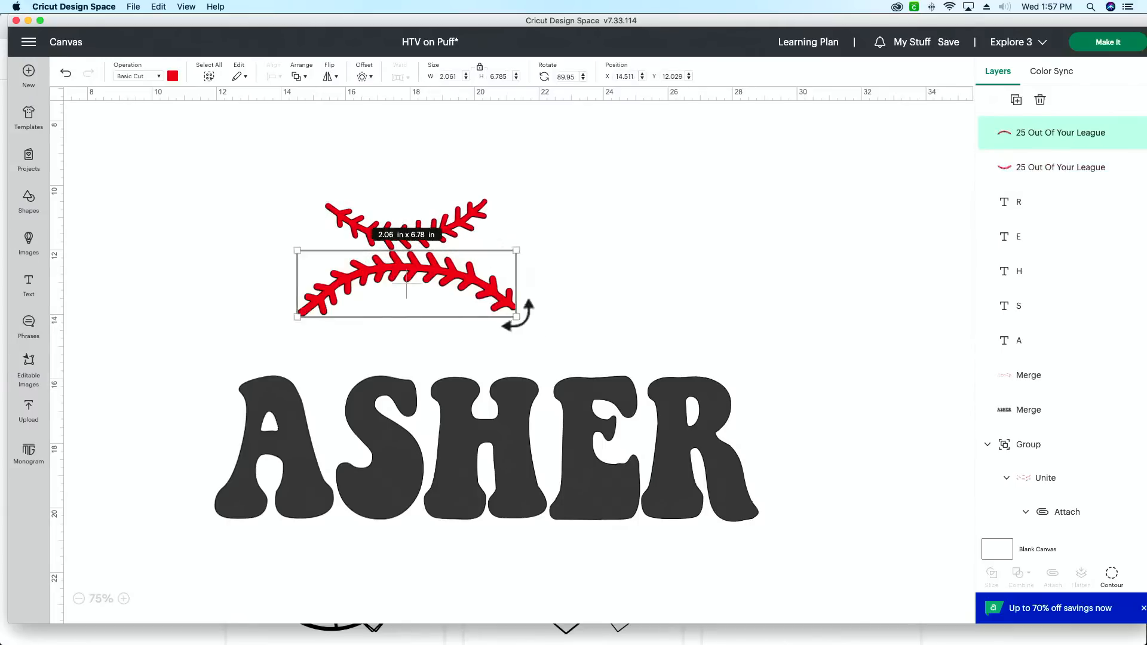
drag(516, 313, 461, 299)
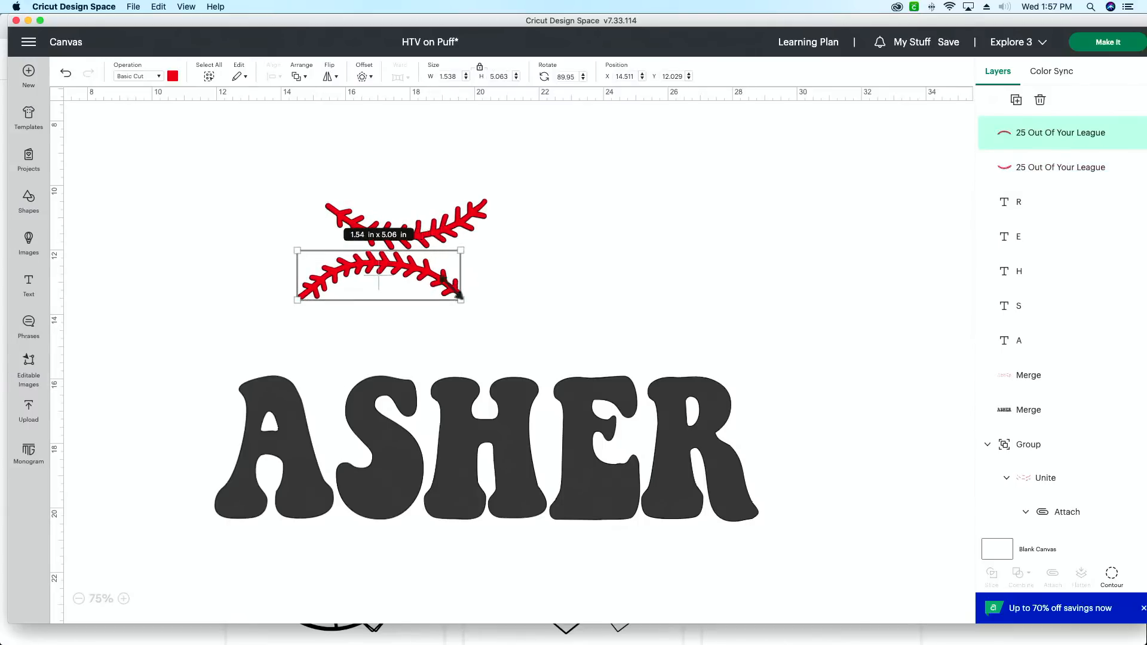
drag(379, 275, 396, 276)
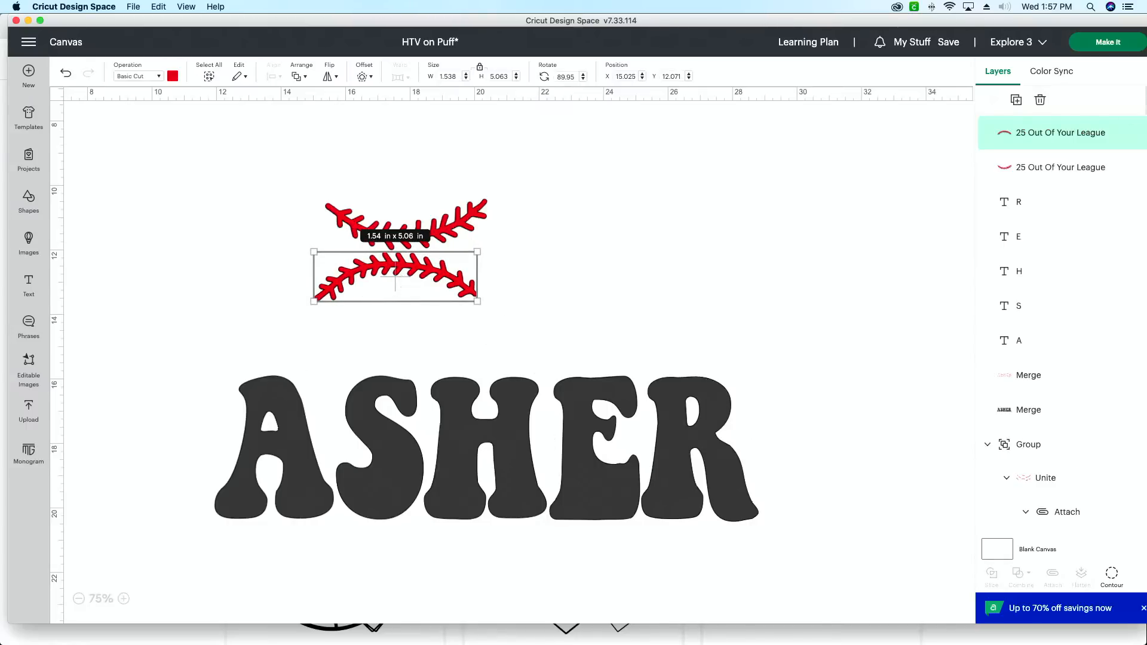
Step: Duplicate both resized stitch lines to keep a spare of each
click(1017, 100)
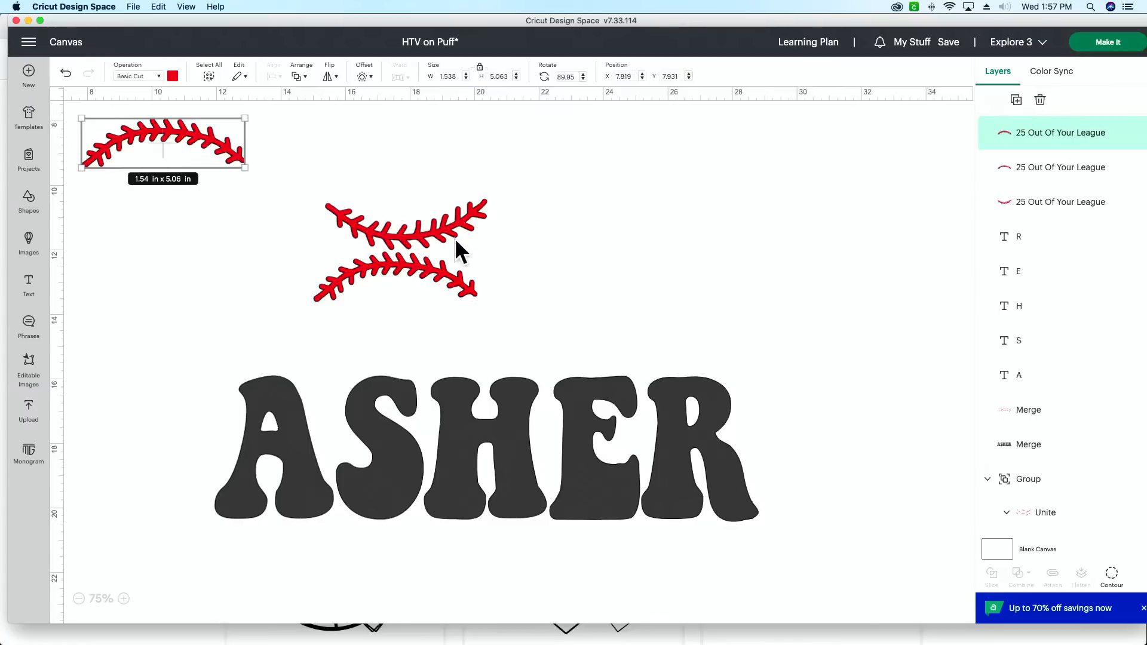
click(434, 234)
click(1016, 99)
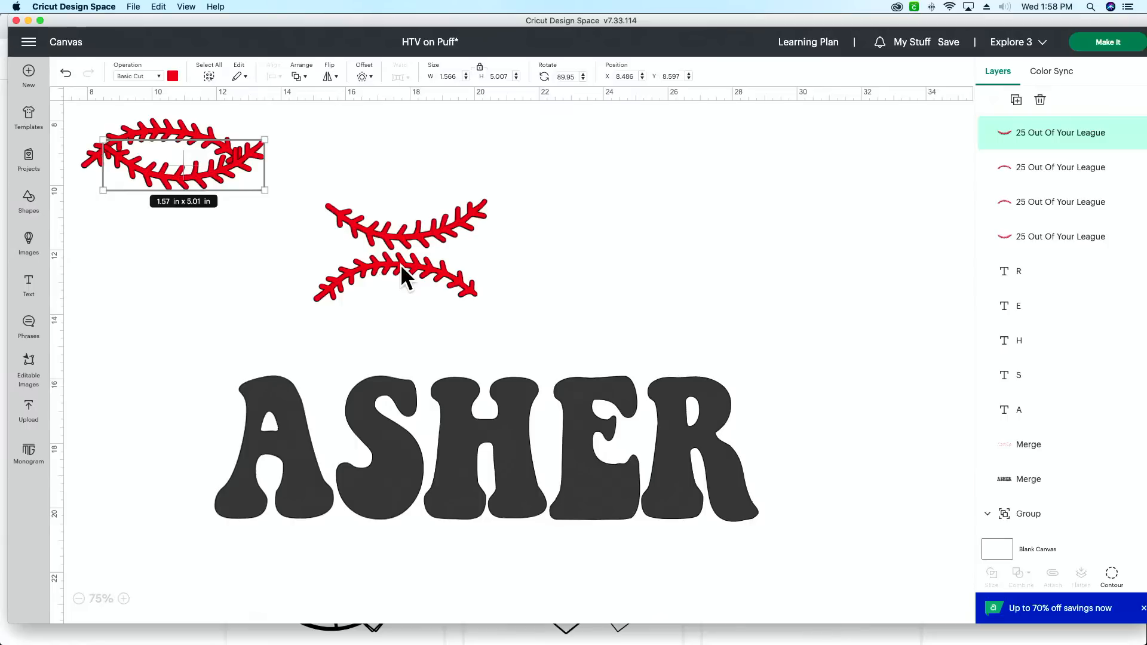
Step: Place the upward-arching stitch line across the lower part of the A, rotated to about 71.08 degrees
drag(400, 264, 283, 477)
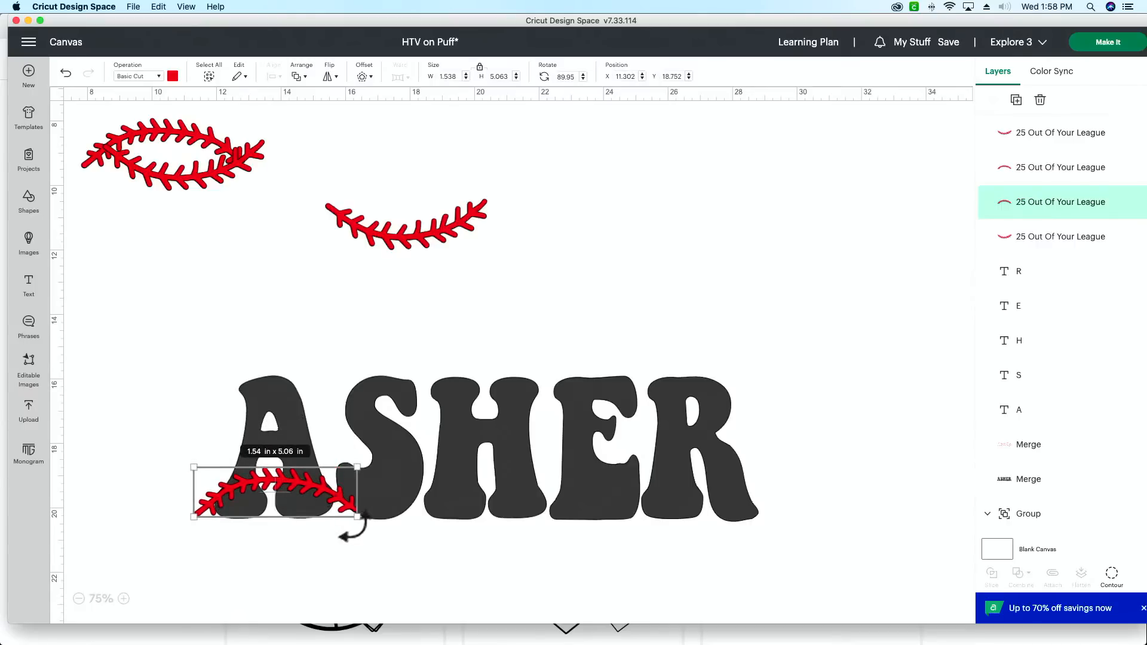
drag(352, 525, 361, 489)
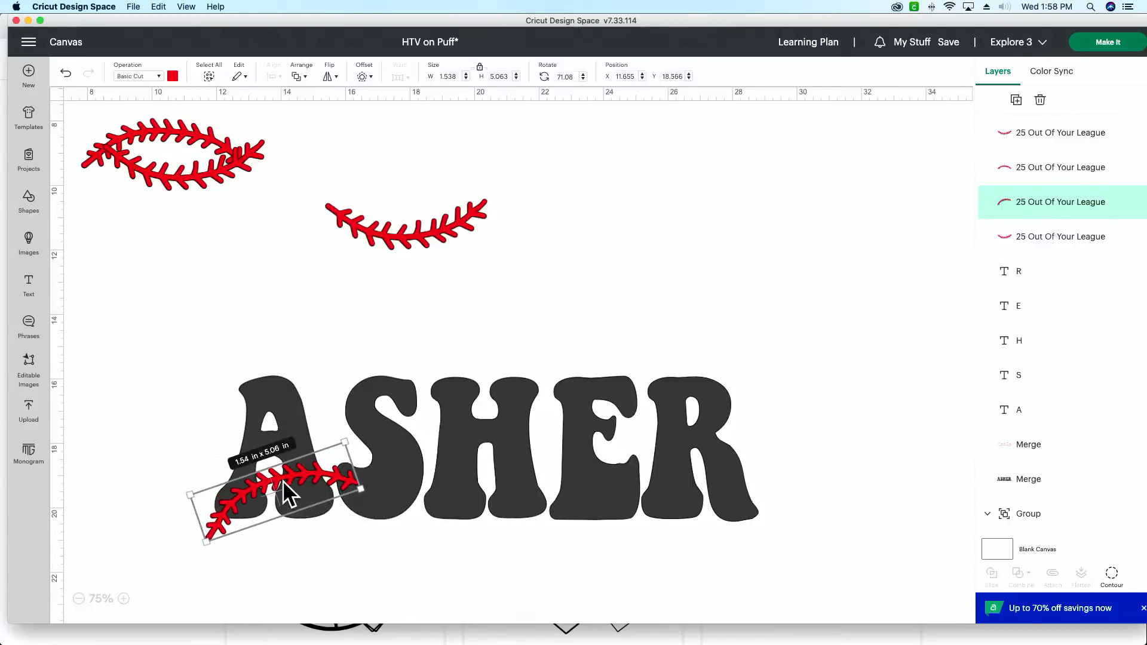
drag(283, 481, 287, 461)
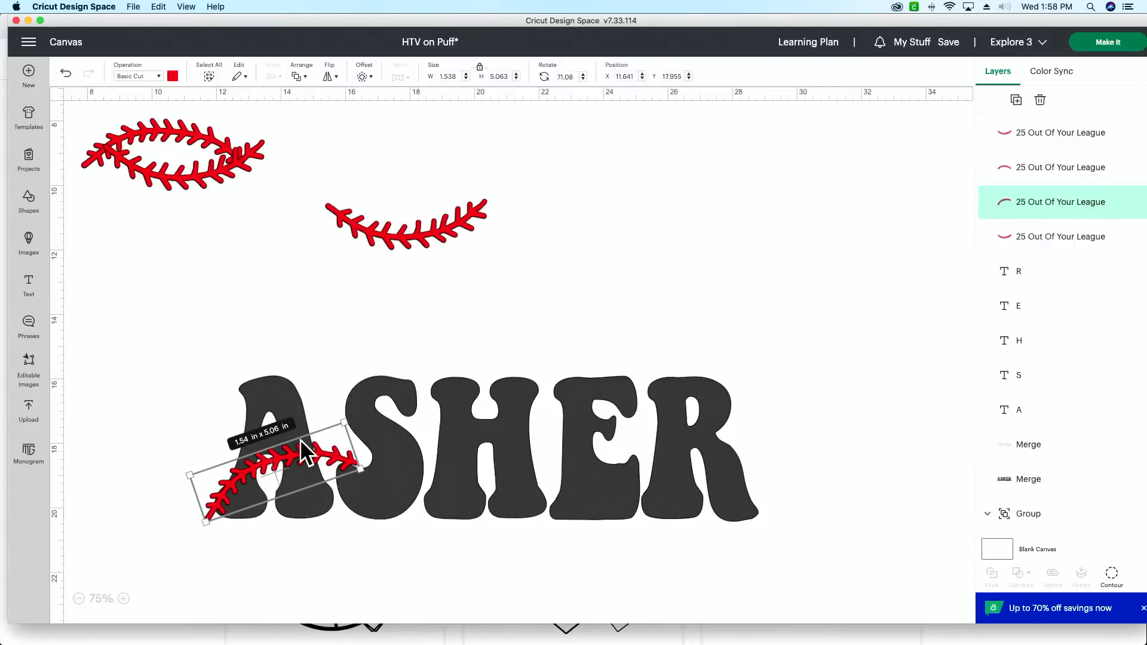
Step: Place the downward-curving stitch line across the upper part of the A, rotated to about 68.85 degrees
drag(416, 237, 264, 411)
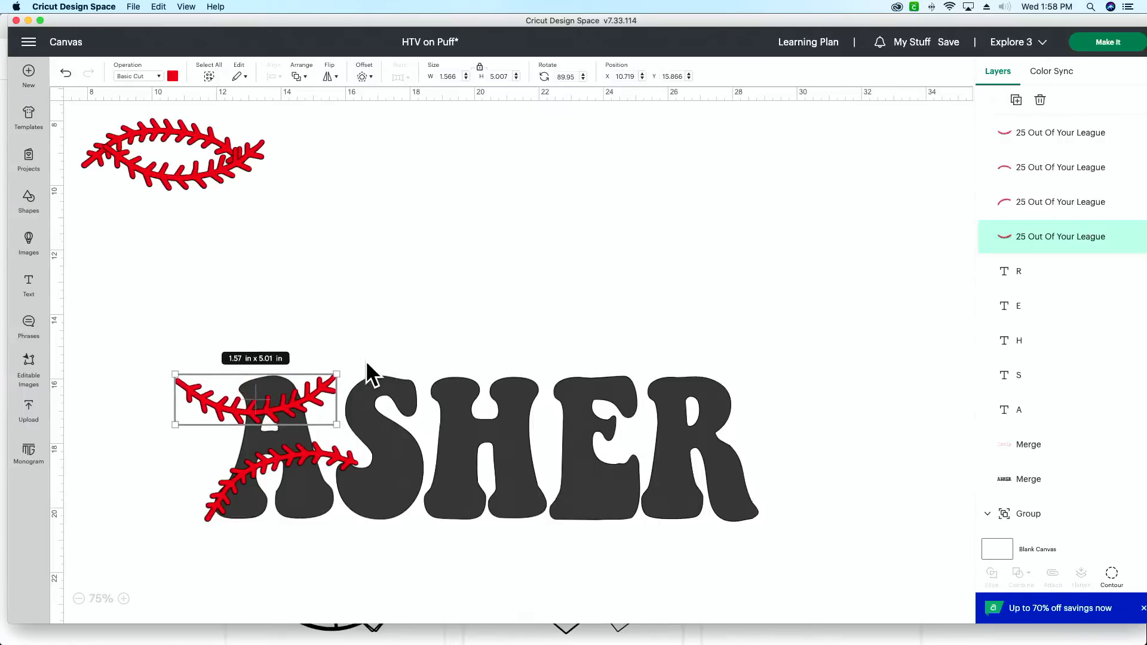
mouse_move(335, 360)
mouse_down()
mouse_move(332, 328)
mouse_move(328, 339)
mouse_up()
drag(254, 406, 255, 408)
Step: Reorder the layers so both stitch lines on the A sit directly below the A layer, then clear the selection
scroll(442, 280, up, 2)
scroll(445, 268, up, 7)
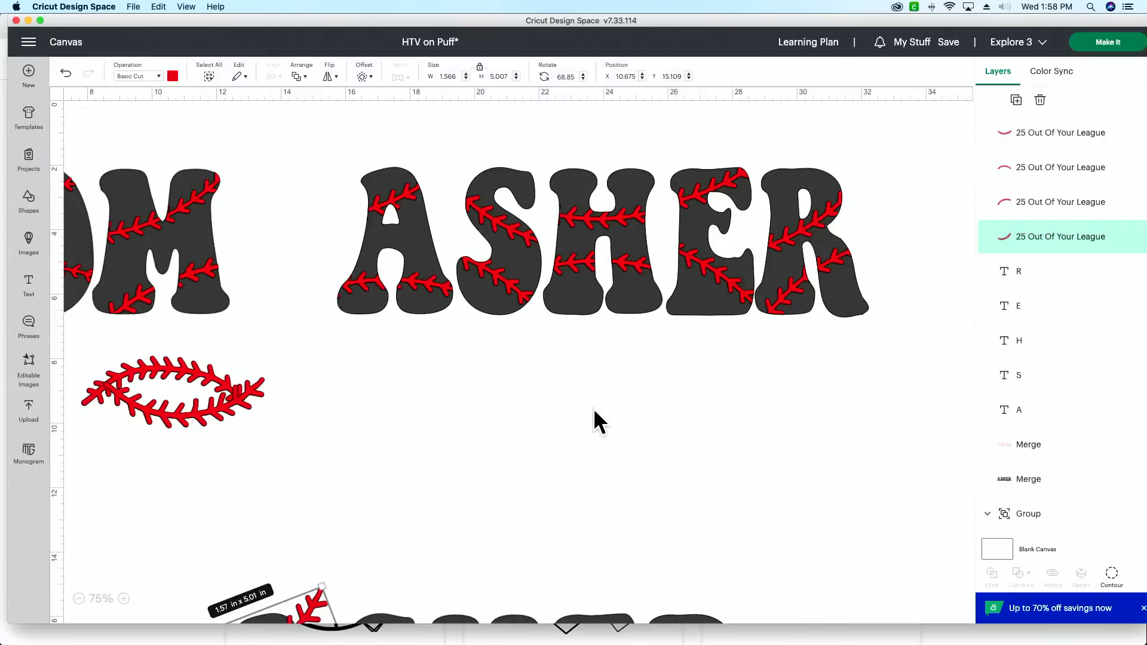
scroll(593, 407, down, 5)
scroll(593, 407, down, 2)
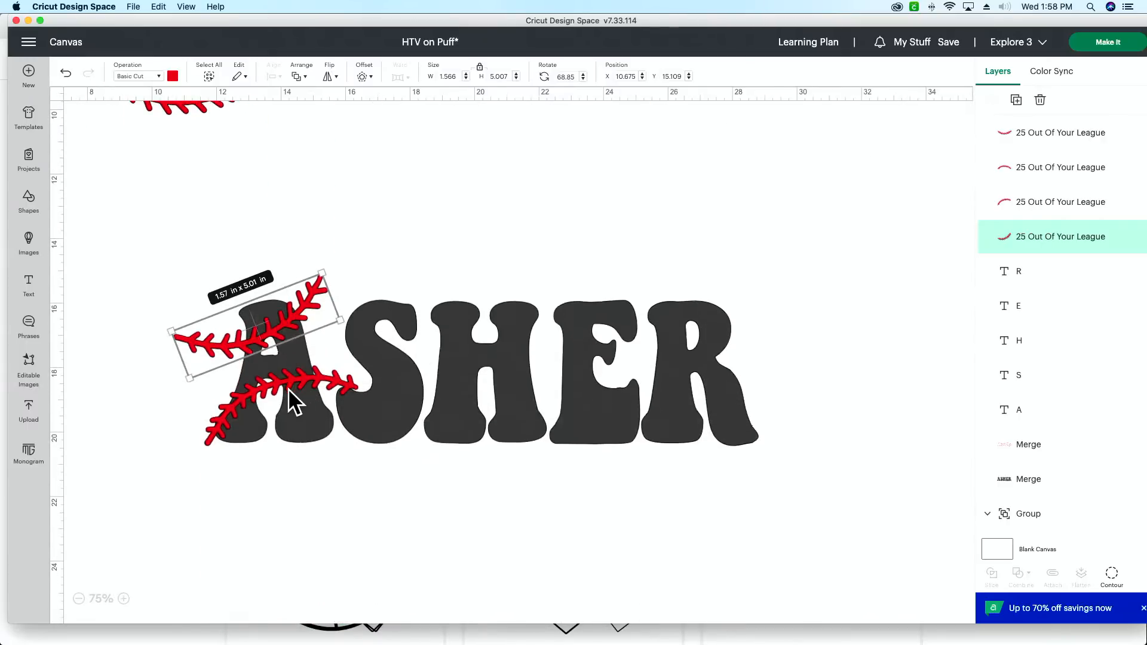
scroll(285, 399, left, 1)
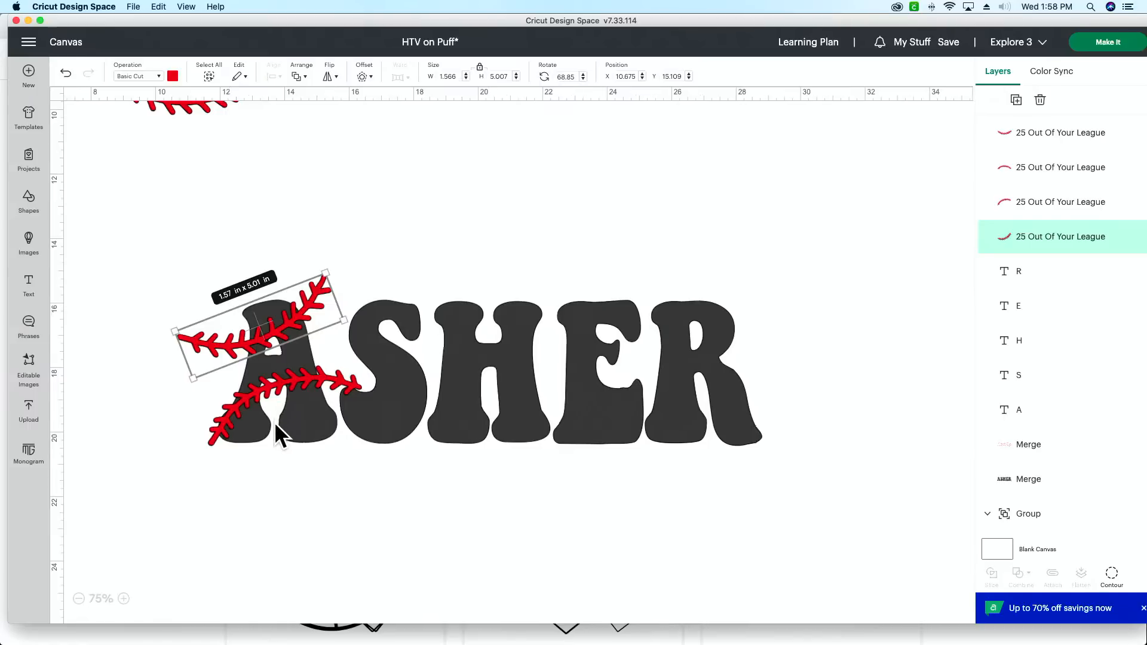
click(214, 442)
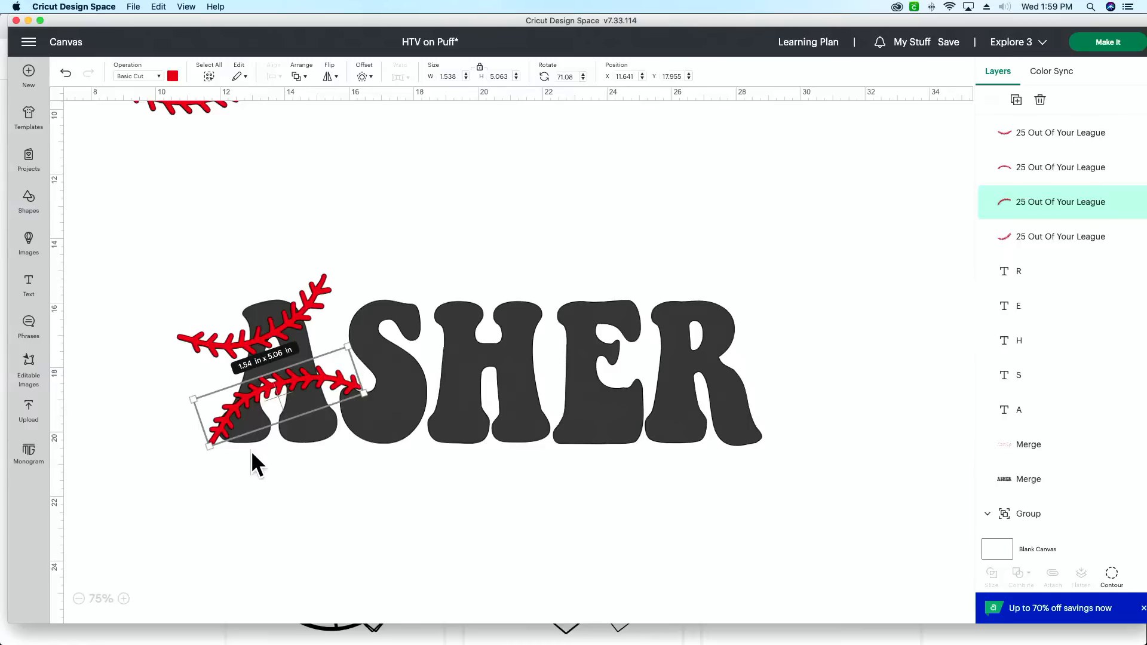
drag(1070, 235, 1039, 387)
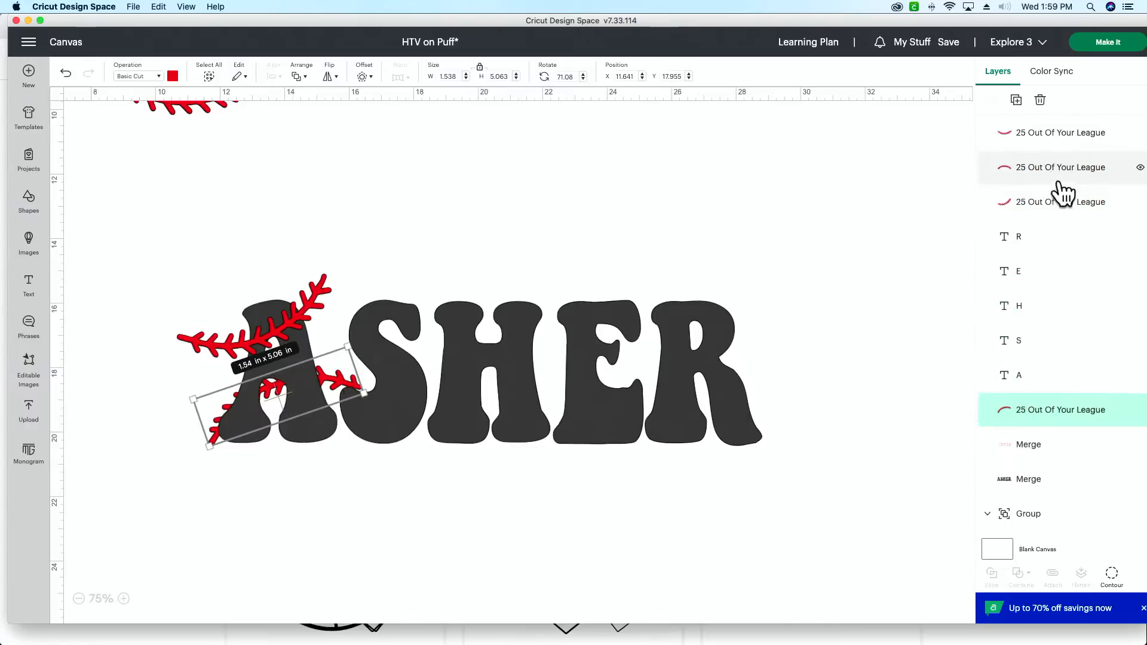
drag(1059, 210, 1030, 361)
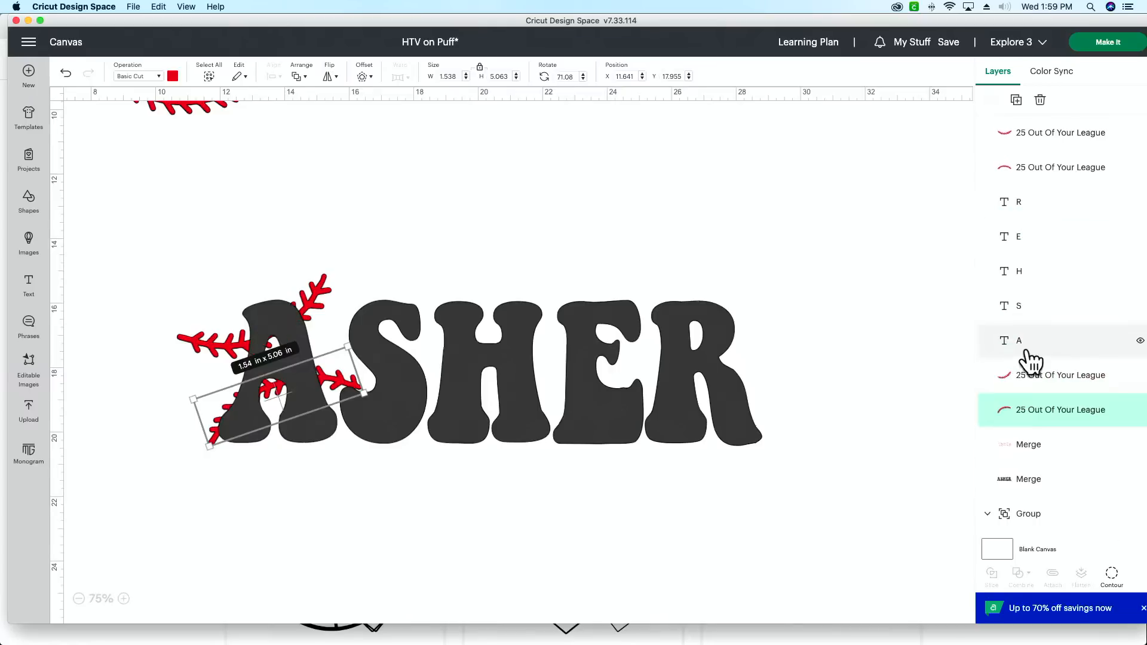
click(197, 238)
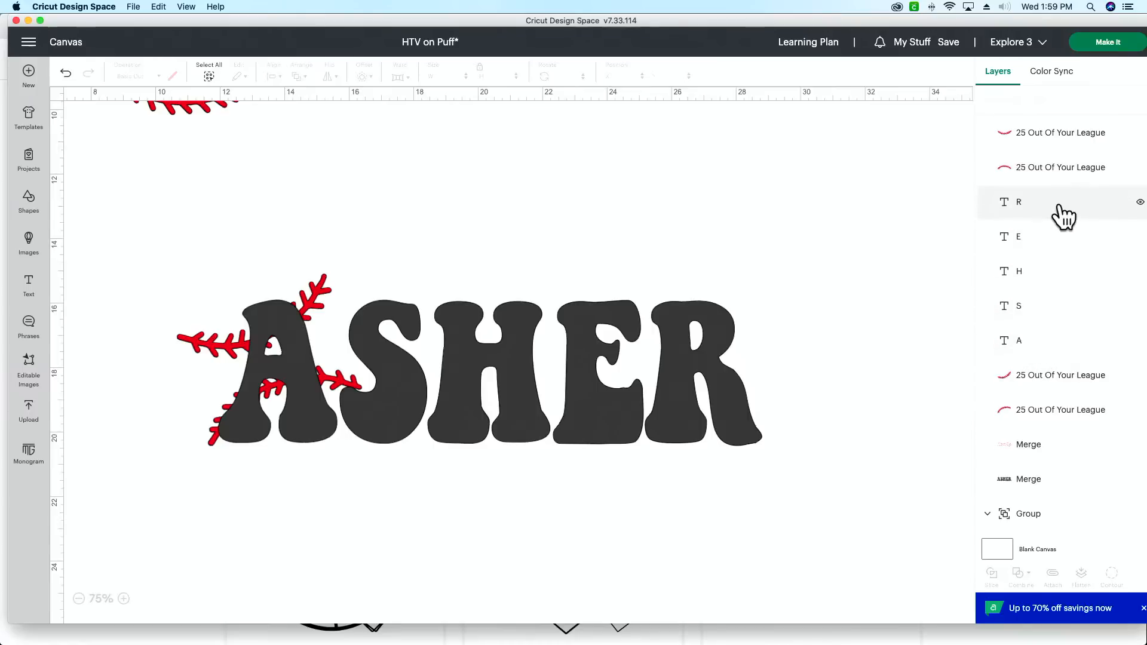
Step: Bring both stitch lines on the A to the front of the layer order, above all the letters
click(1061, 412)
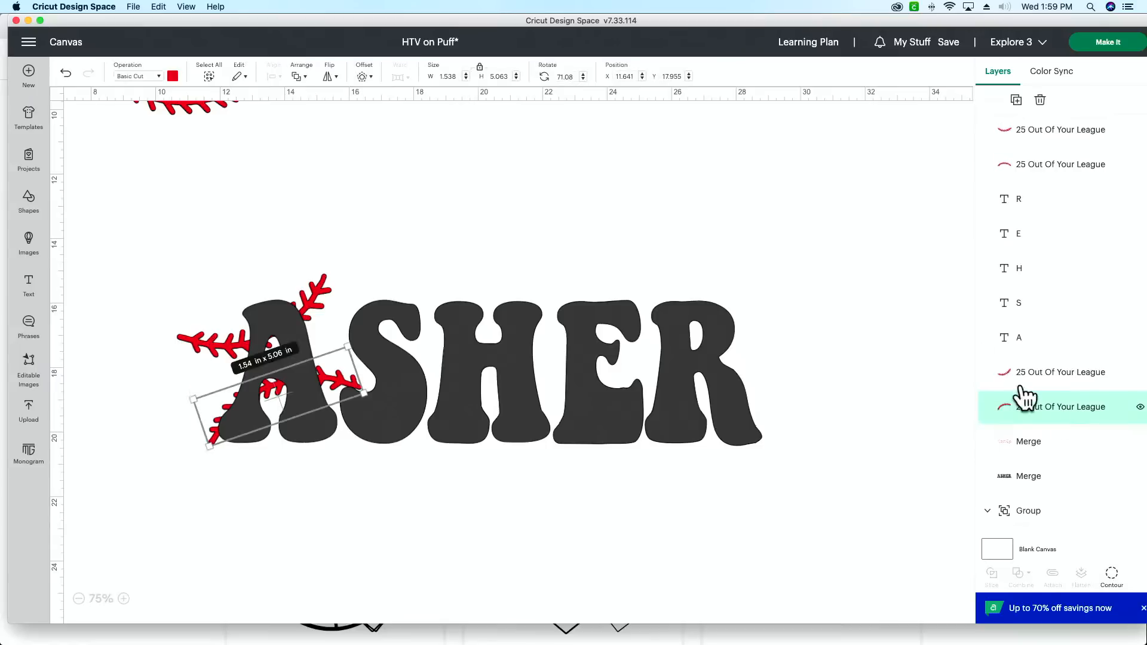
click(301, 77)
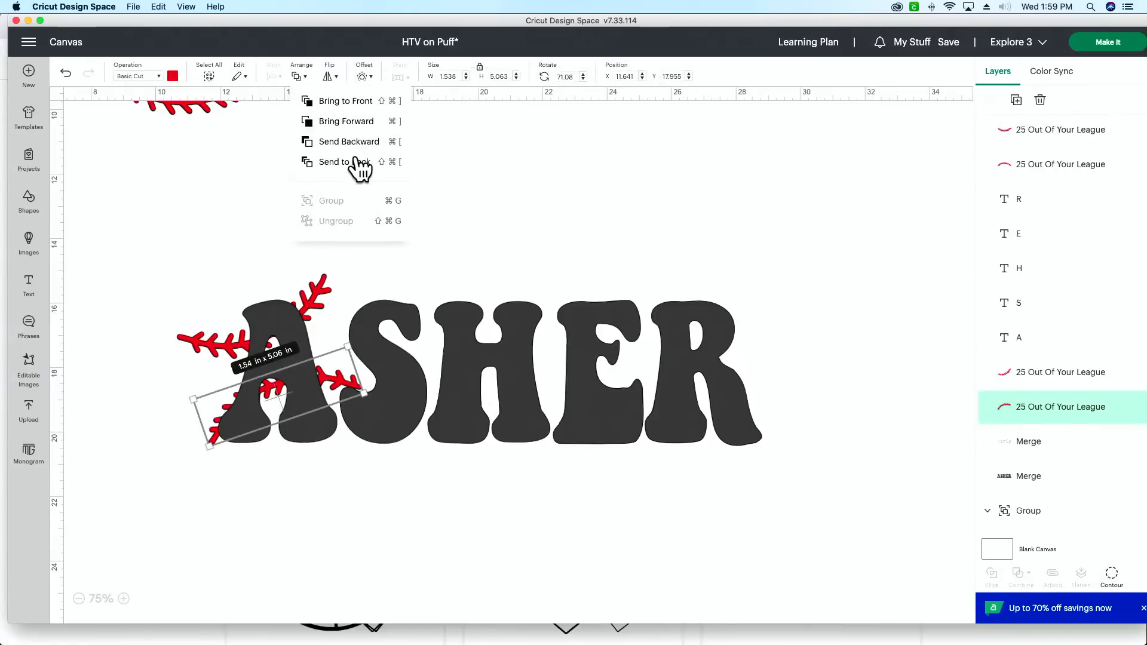
click(357, 101)
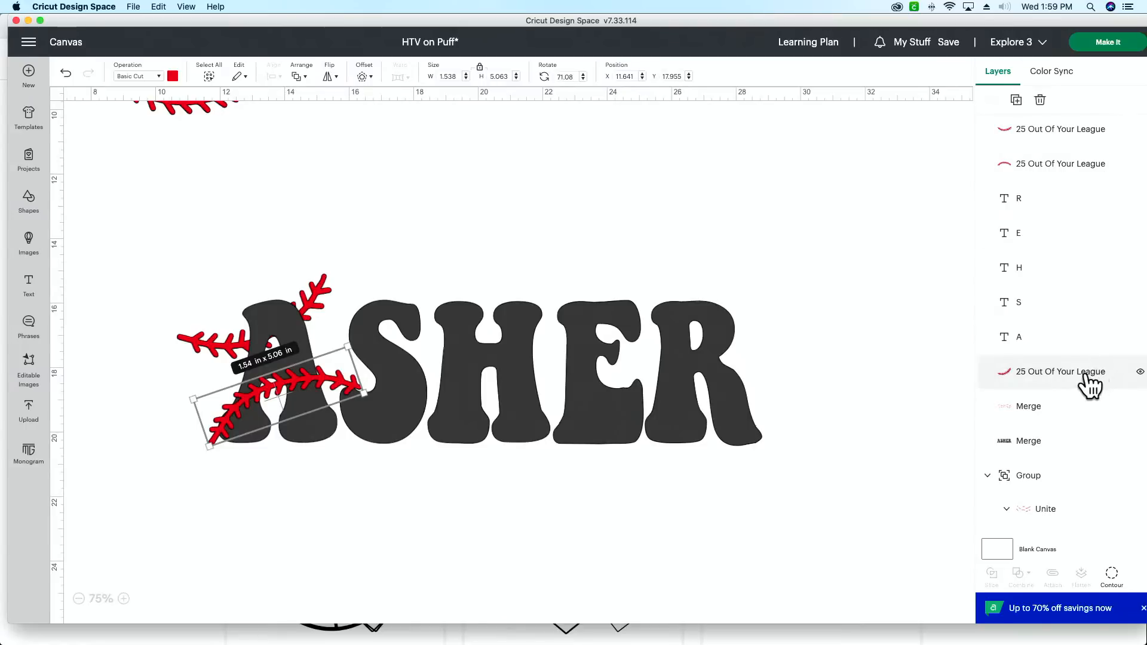
drag(1080, 379, 1082, 102)
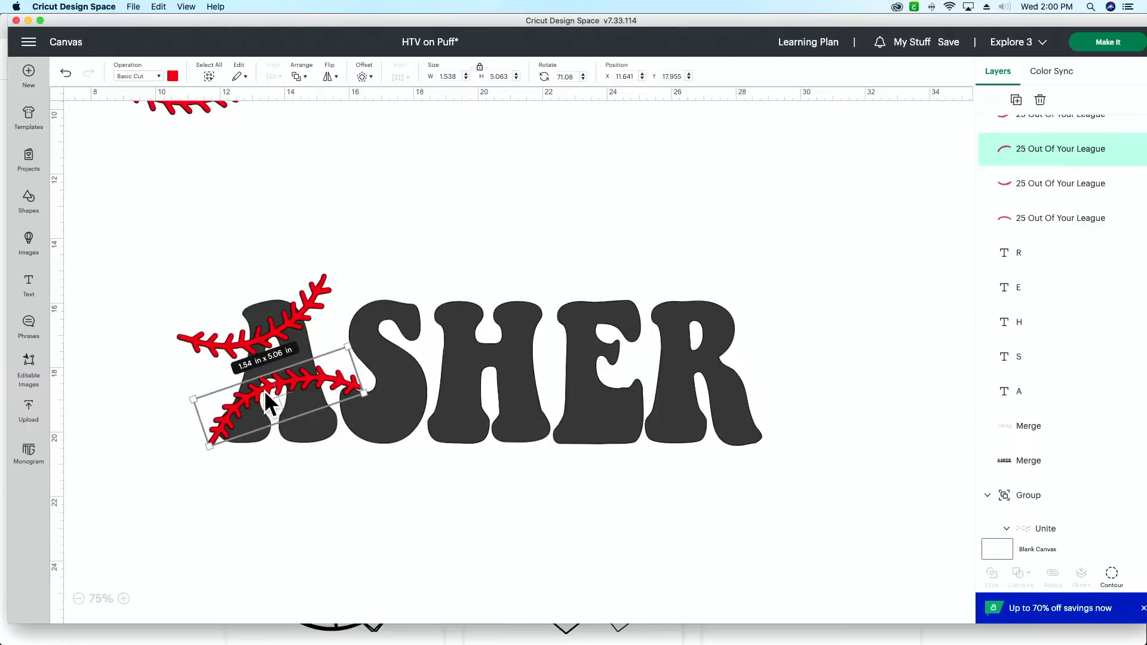
click(310, 435)
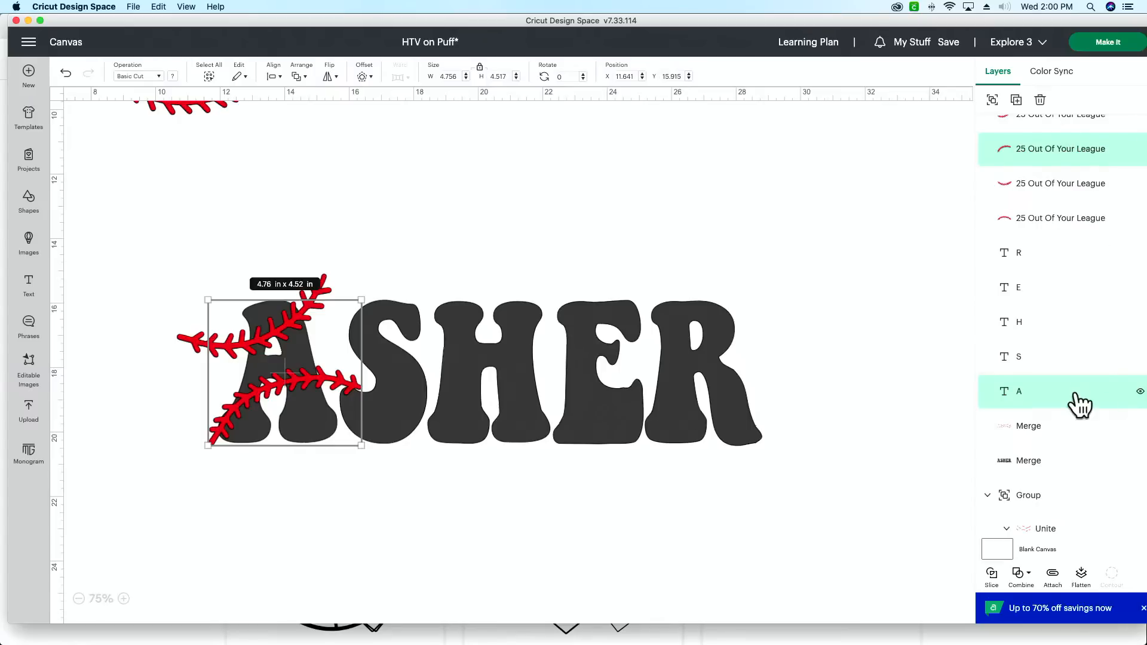
scroll(1075, 384, down, 5)
scroll(1081, 382, up, 6)
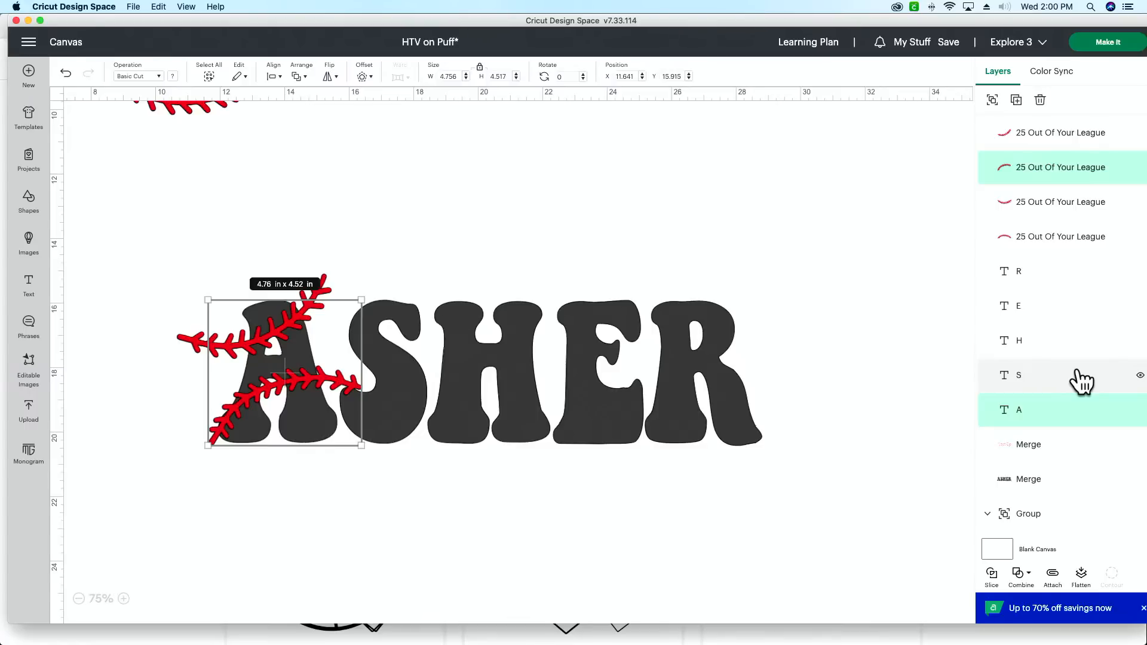
click(249, 511)
drag(188, 479, 248, 425)
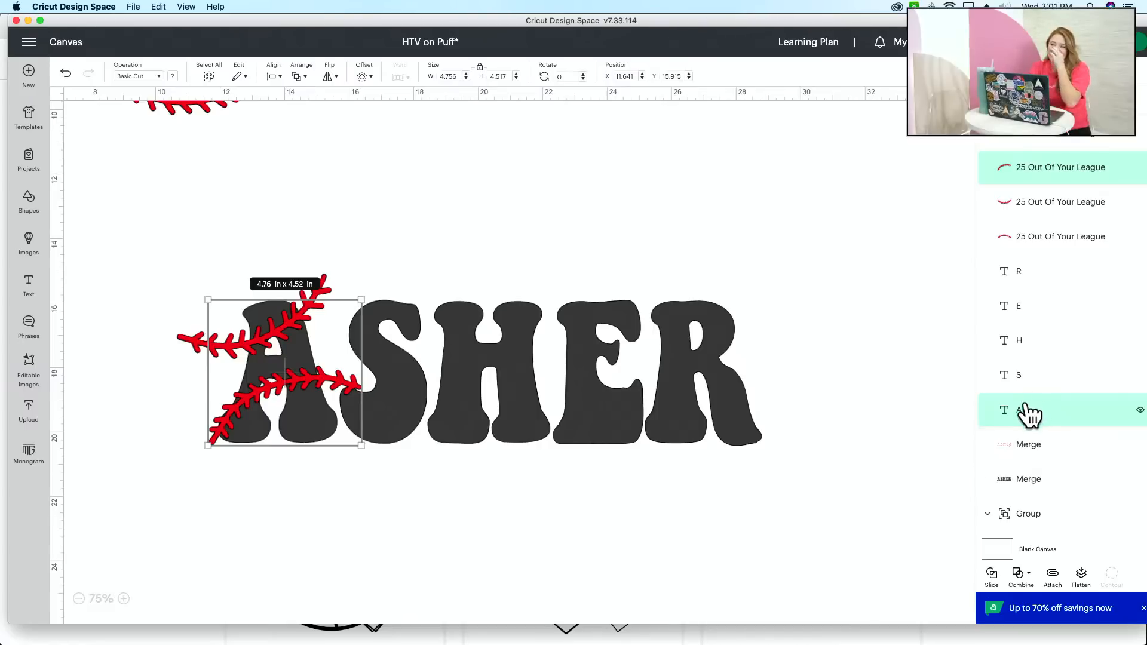
click(885, 439)
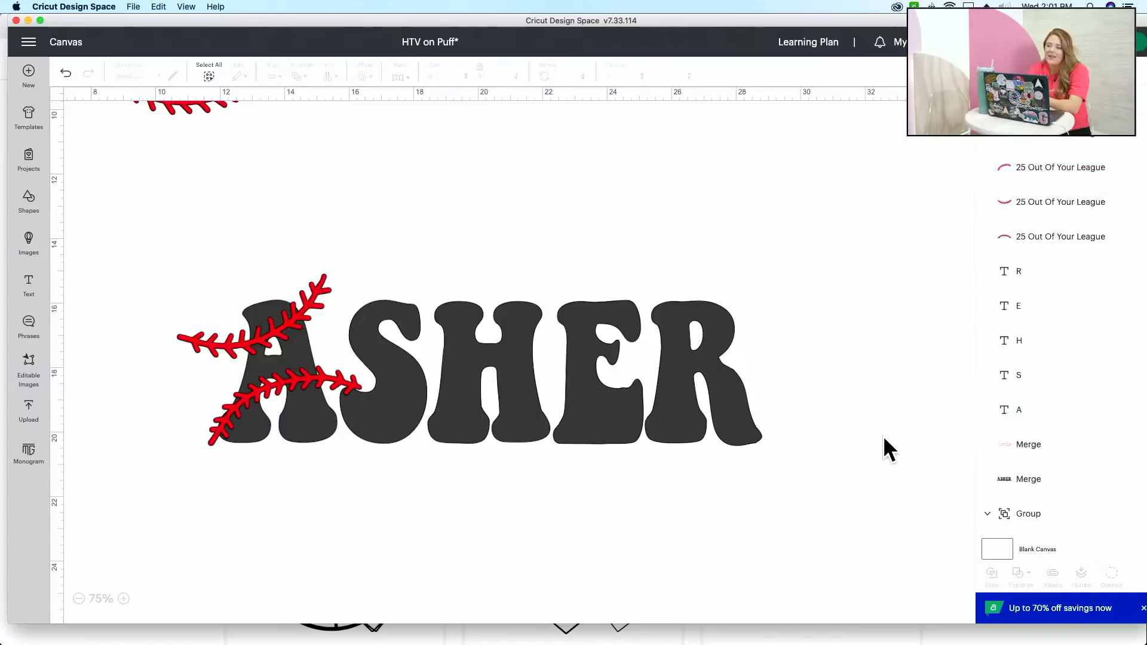
Step: Duplicate the five ASHER letters together and place the copy below the original word, at about X 11.2, Y 24.3
click(1022, 418)
shift+click(1040, 383)
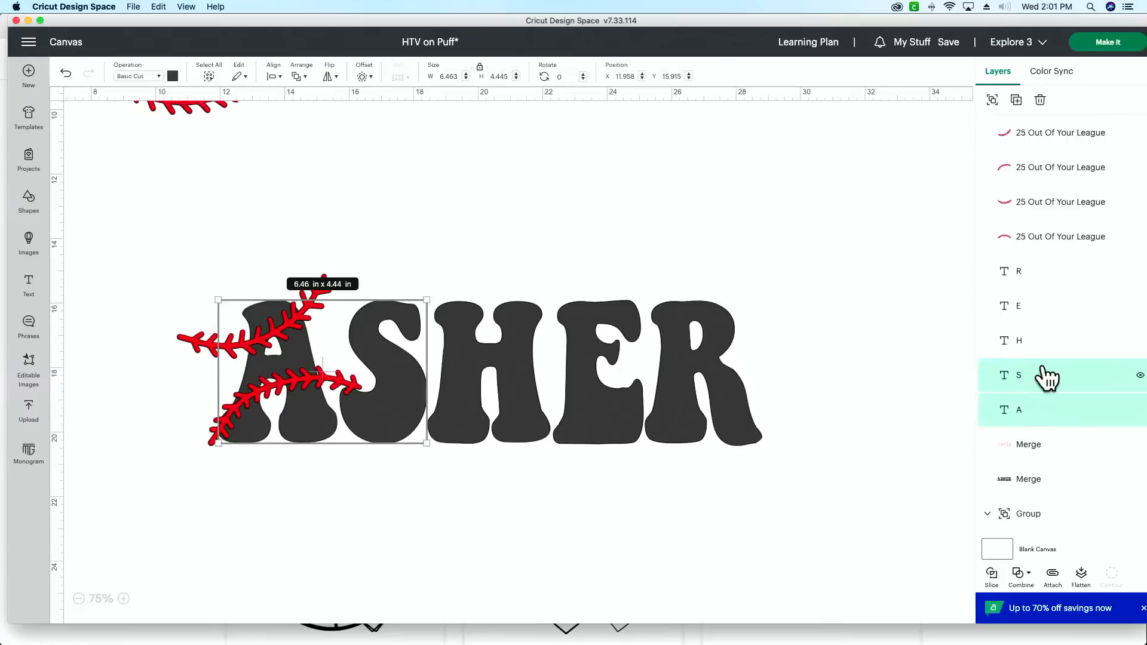
shift+click(1054, 305)
shift+click(1052, 279)
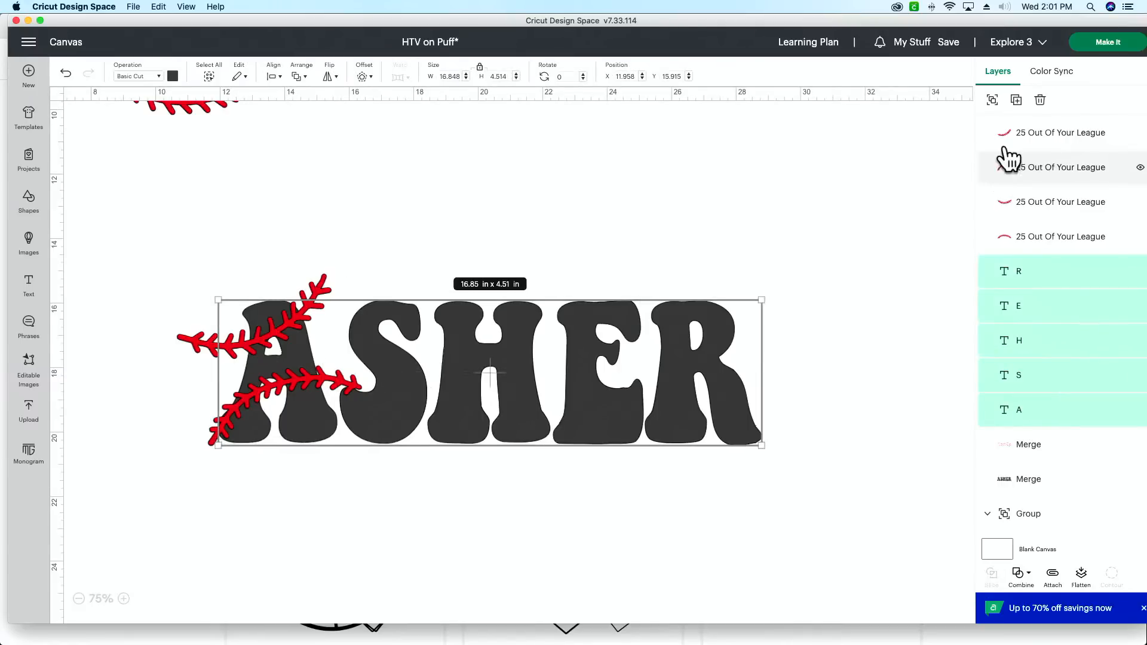
click(1017, 101)
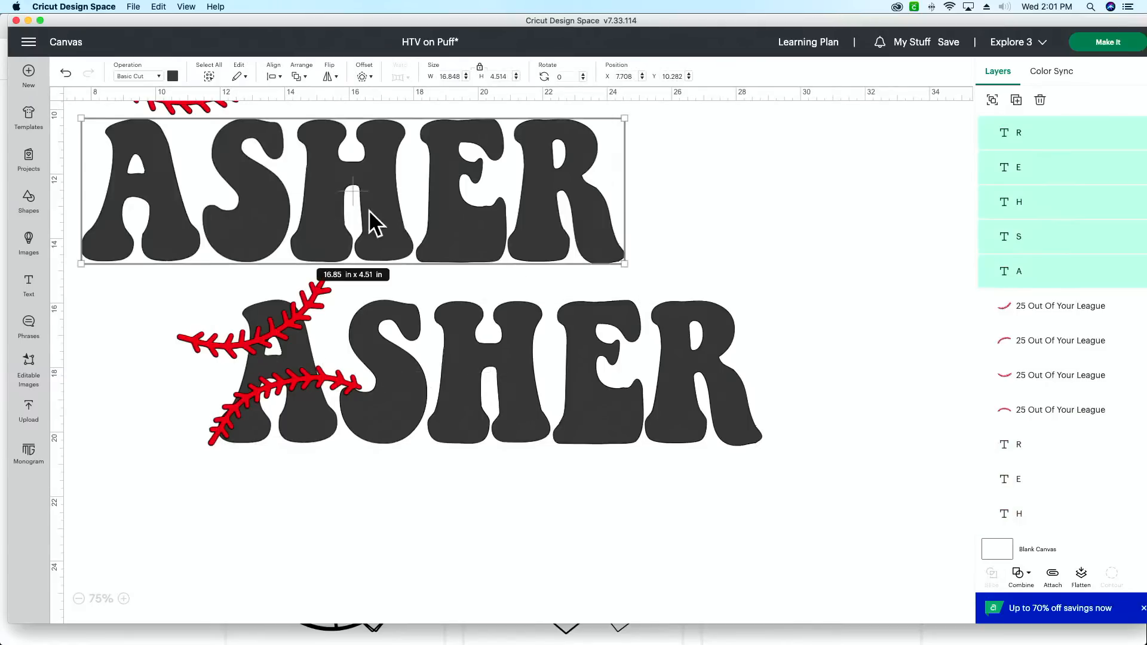
drag(357, 189, 471, 643)
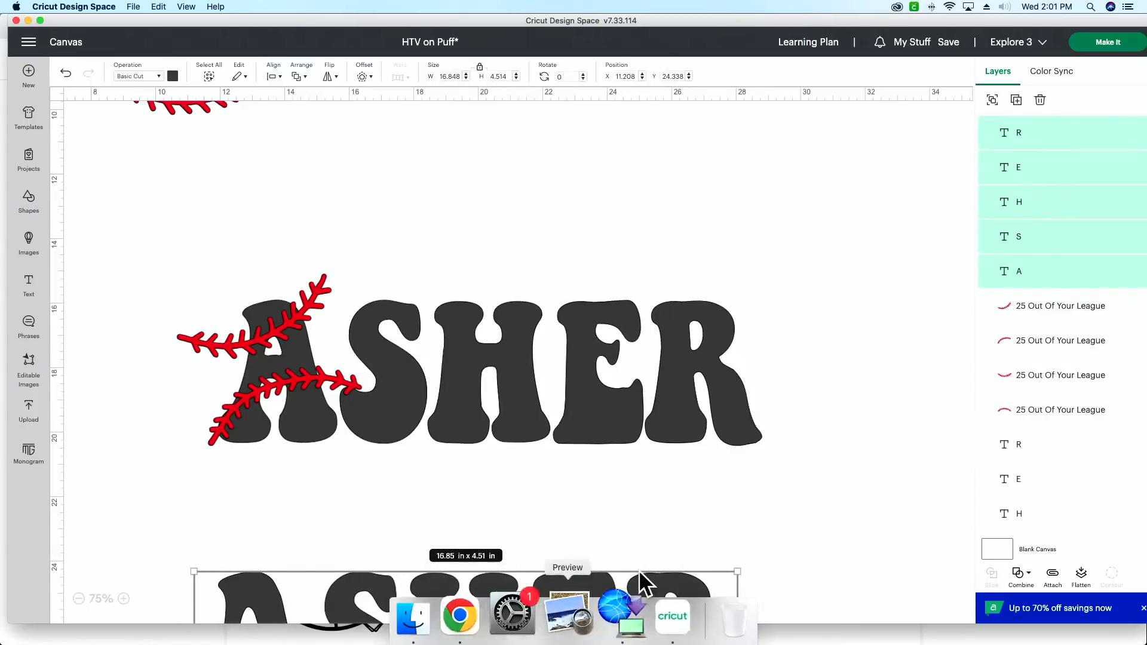
Step: Combine the copied ASHER letters with Unite and hide the united word
click(1026, 586)
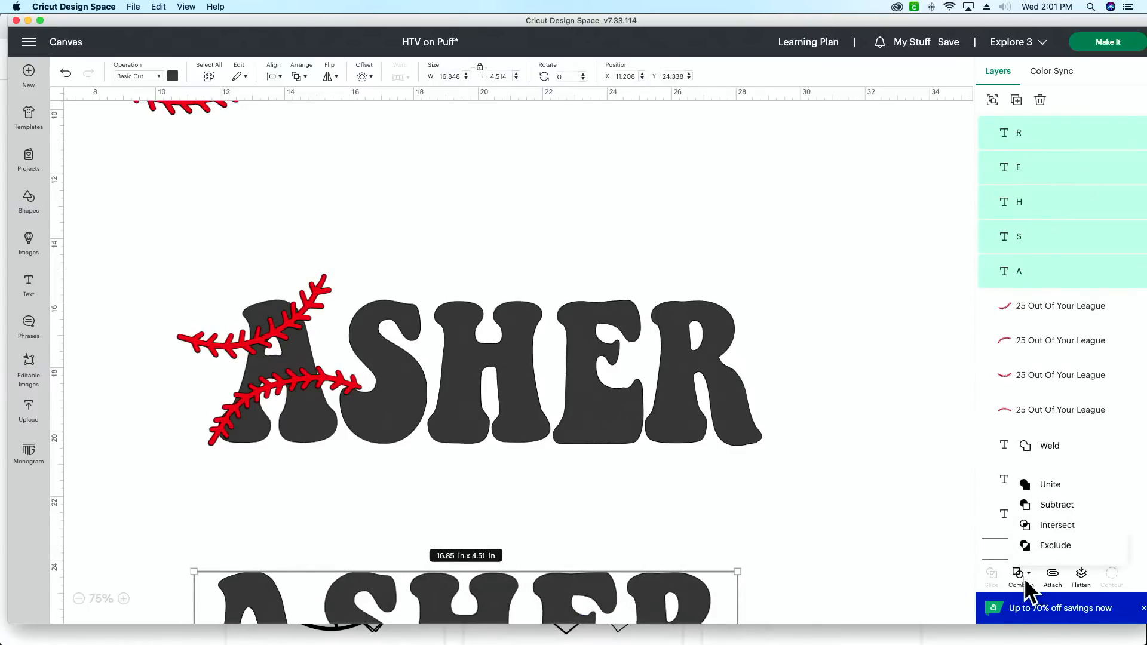
click(1052, 485)
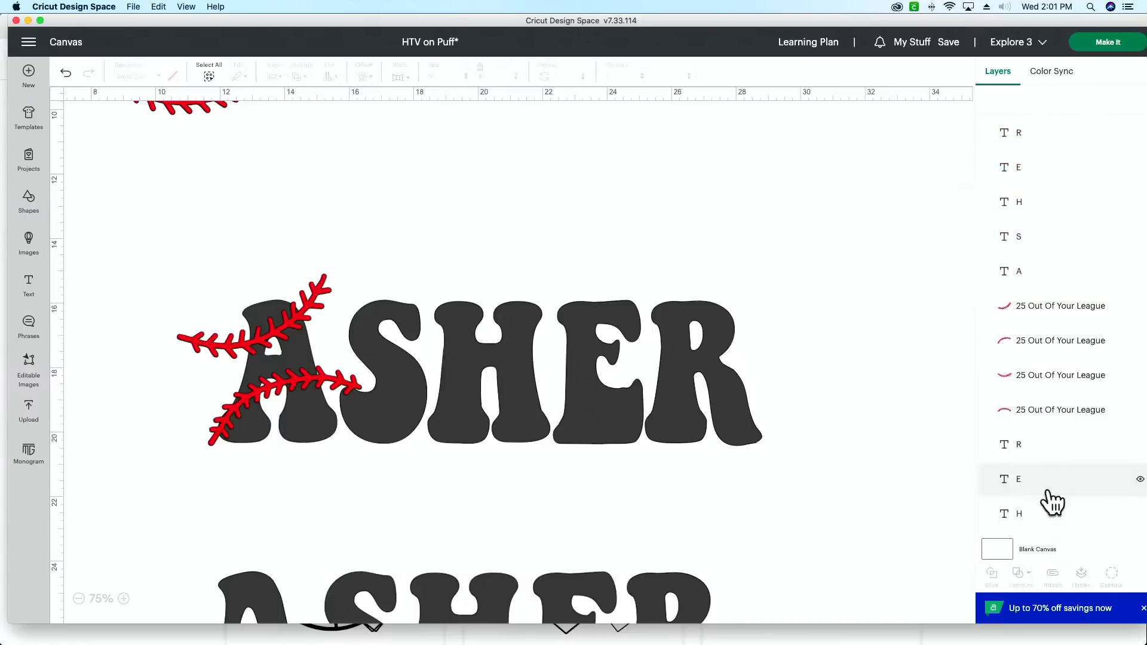
click(1140, 133)
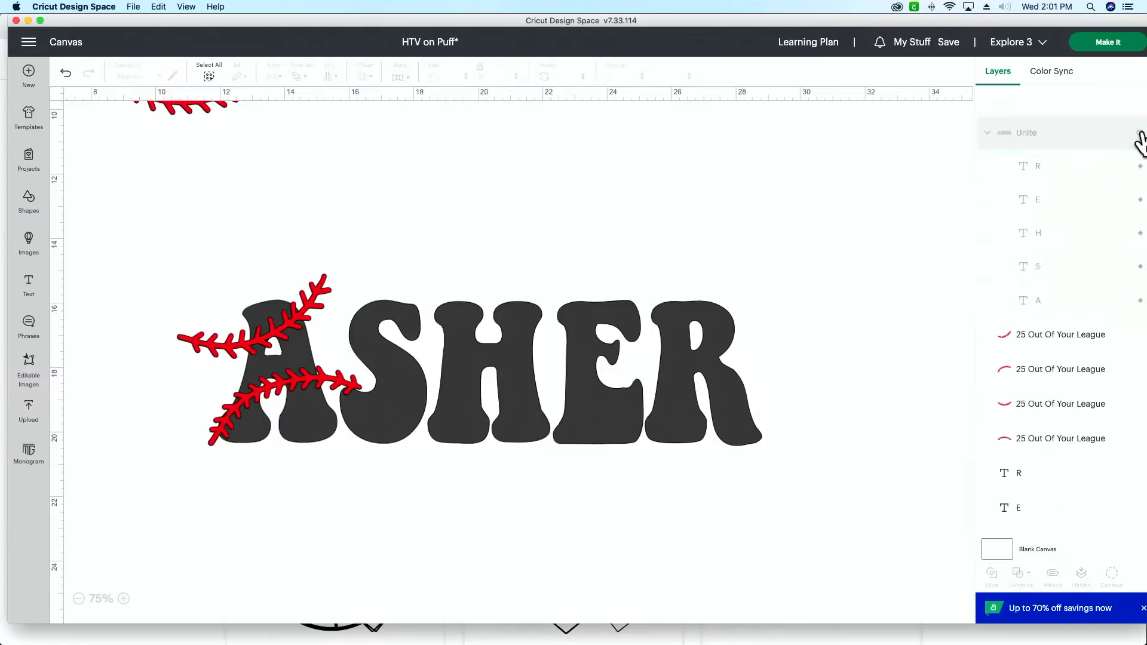
Step: Try to move the united ASHER word below the Merge layers in the layer order
drag(1079, 143, 1084, 526)
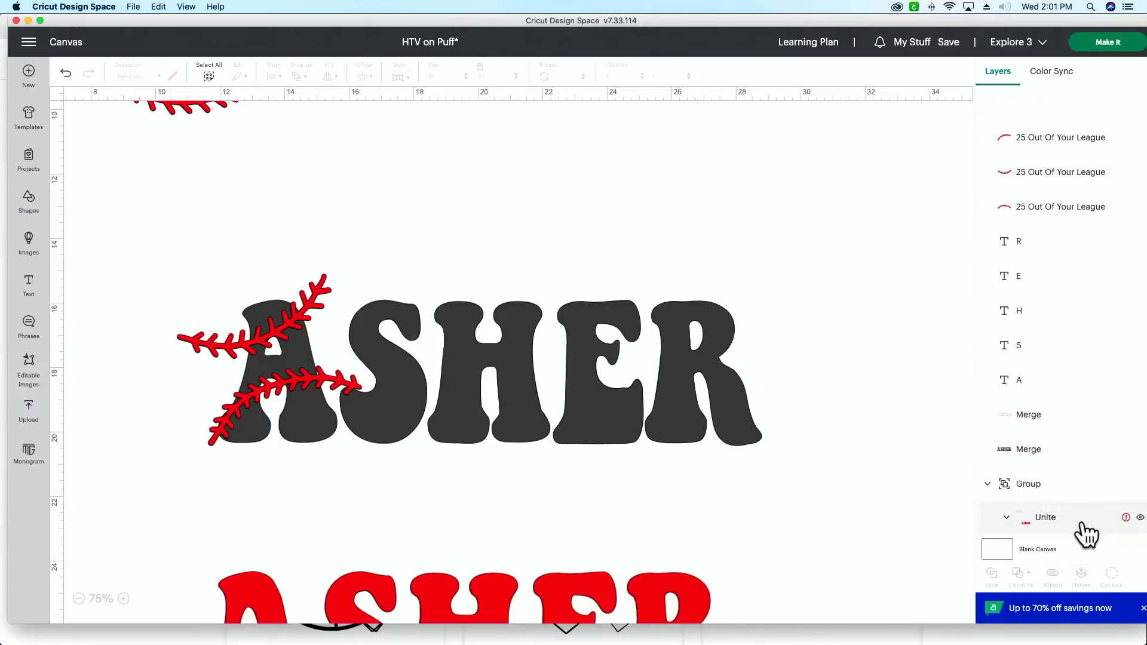
drag(1070, 522, 1069, 450)
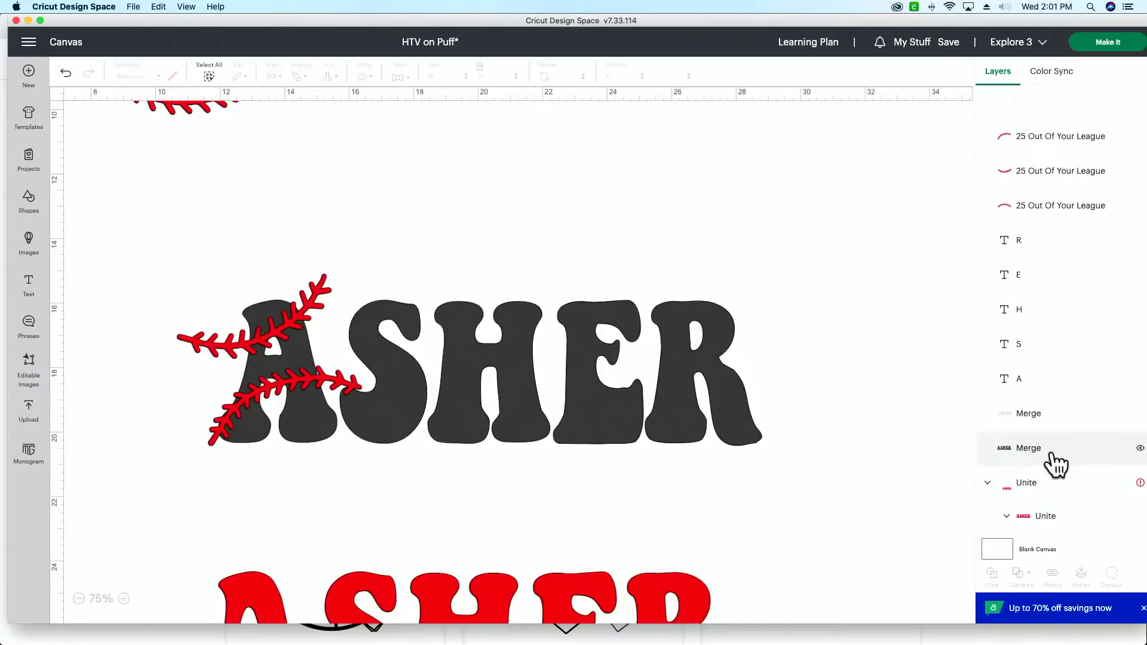
click(498, 615)
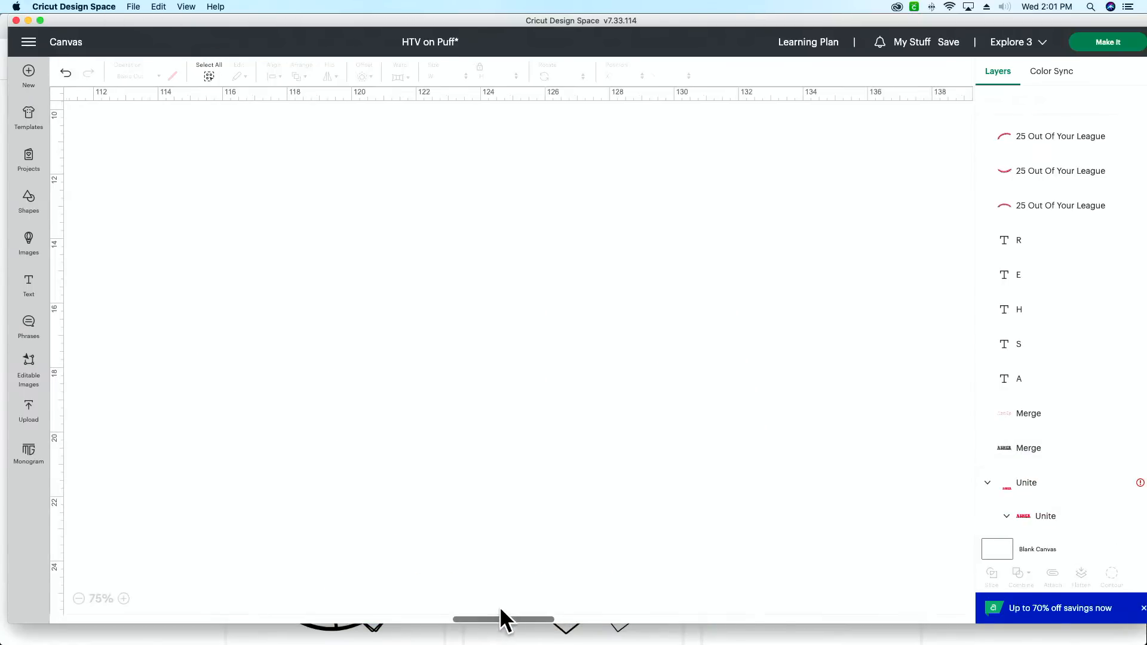
Step: Hide the black Merge layer to identify its artwork on the canvas, and show it again
click(1138, 455)
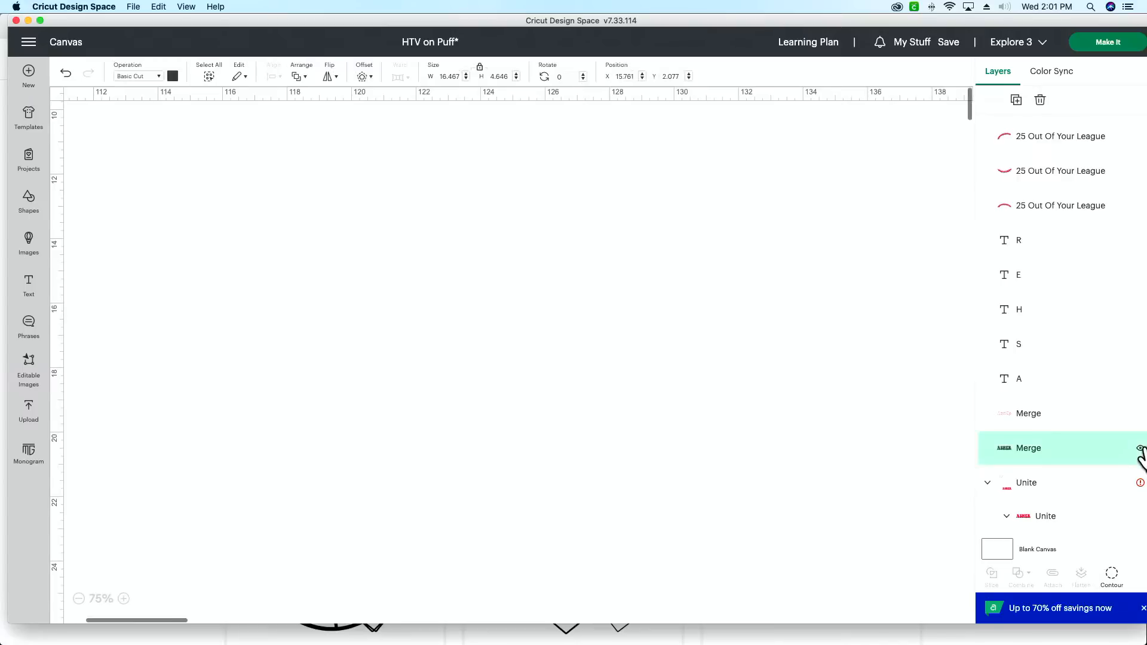
click(1140, 448)
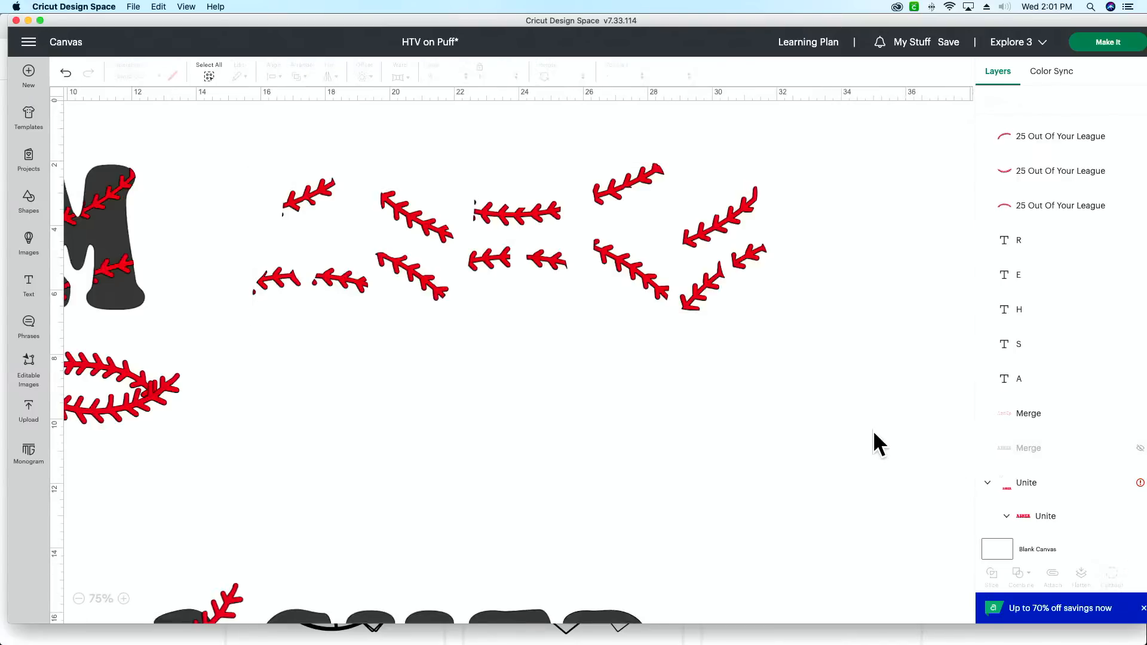
scroll(872, 430, down, 5)
scroll(871, 429, left, 3)
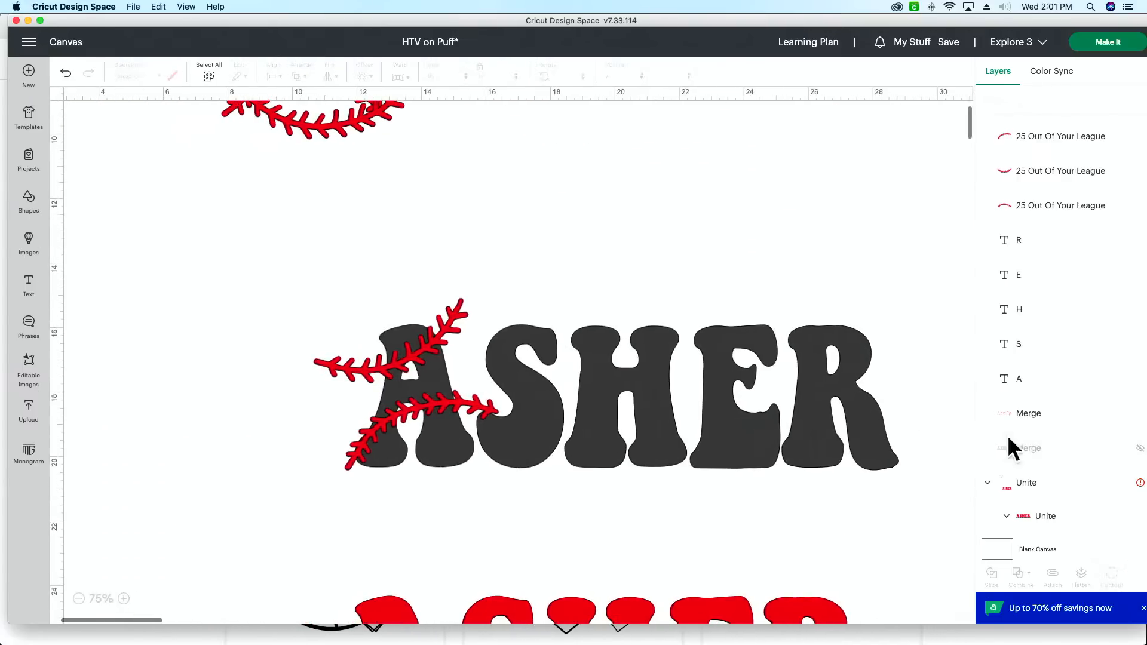
click(1139, 448)
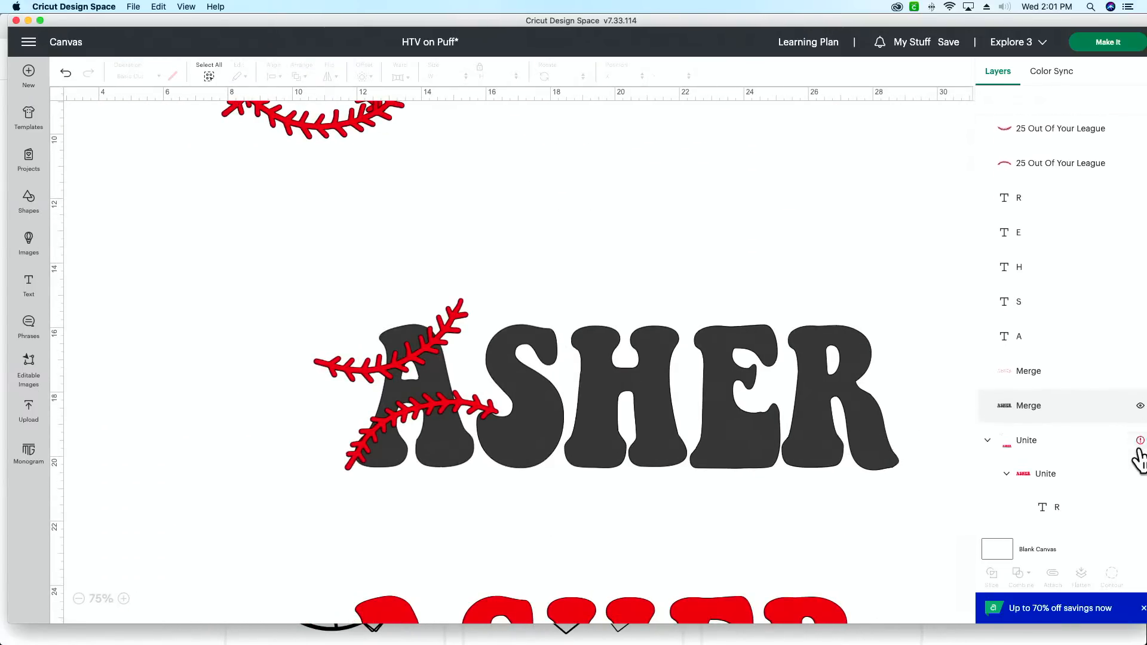
Step: Move the united ASHER word out of its nested group to directly below the A layer, and hide it
drag(1127, 463, 1068, 437)
drag(1063, 363, 1062, 326)
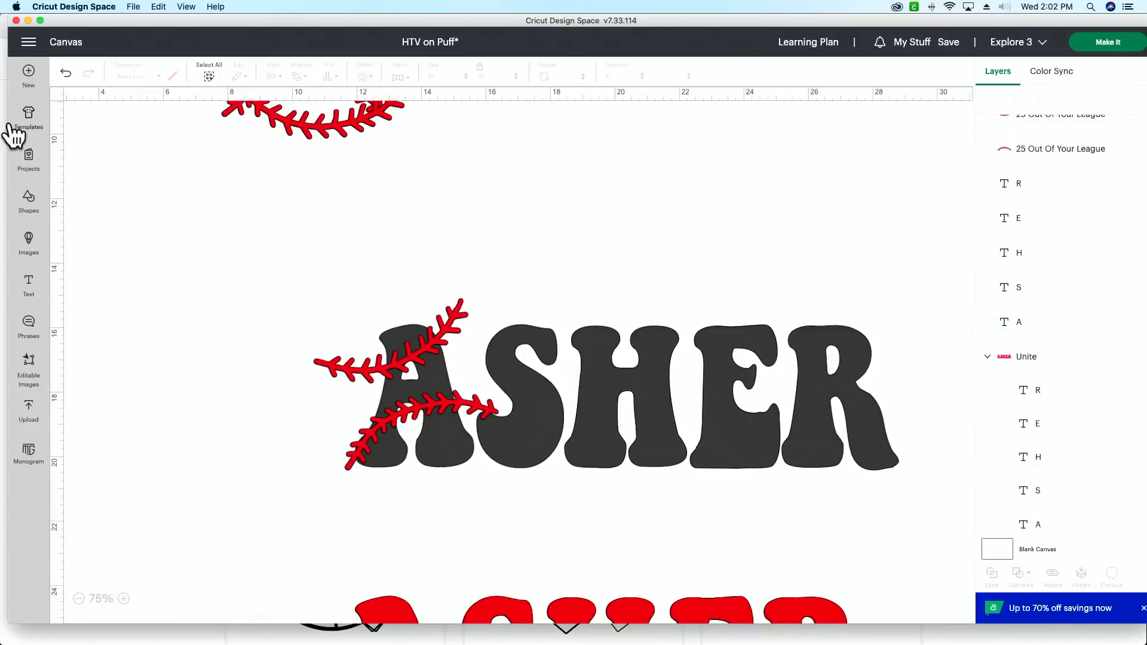
click(1140, 356)
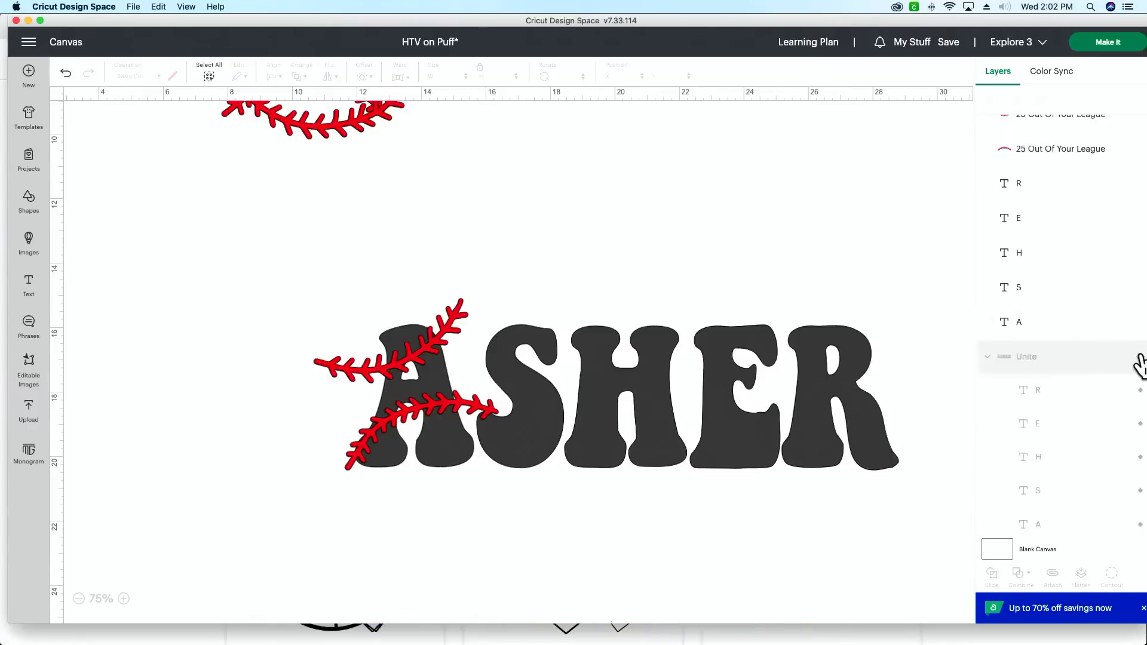
scroll(950, 395, up, 1)
scroll(1052, 319, up, 3)
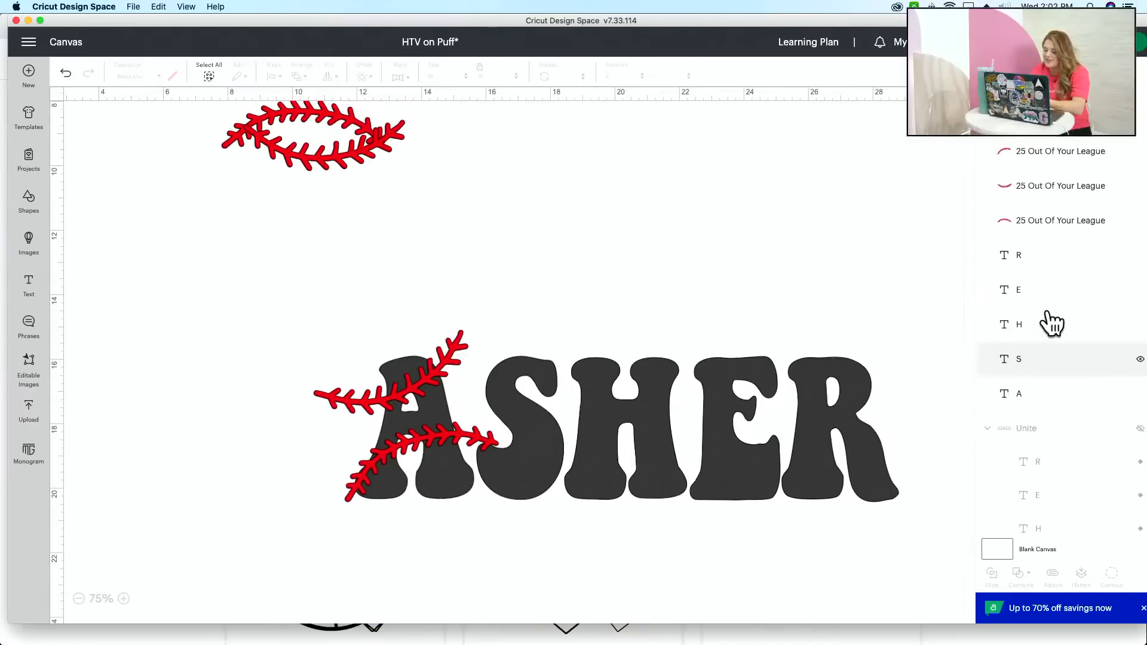
scroll(860, 415, right, 3)
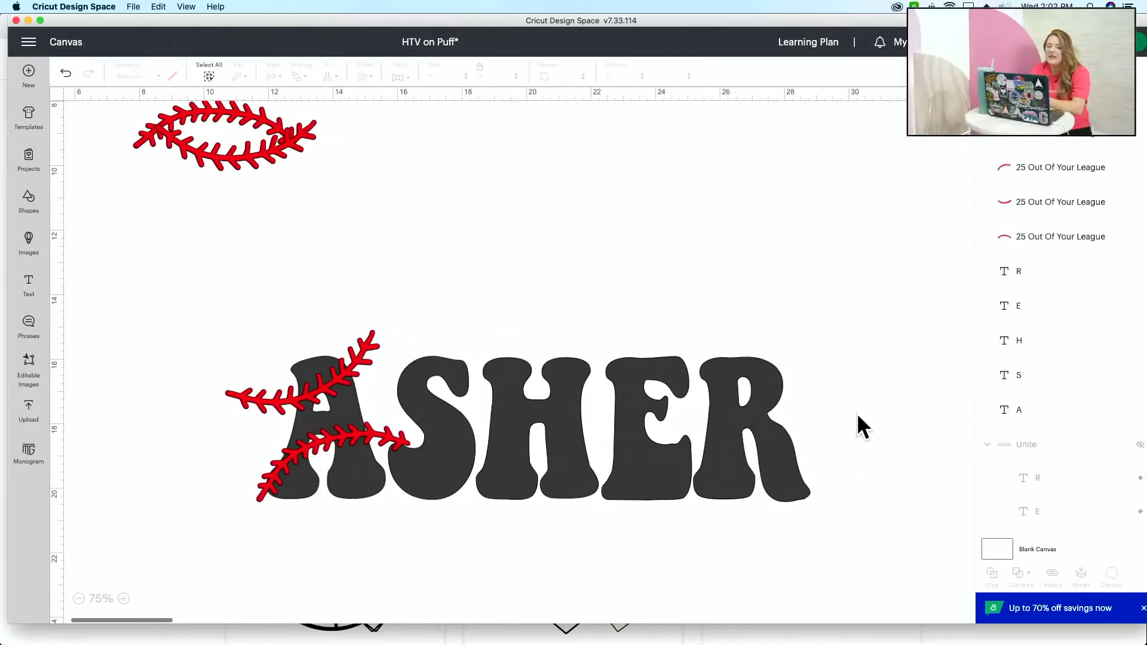
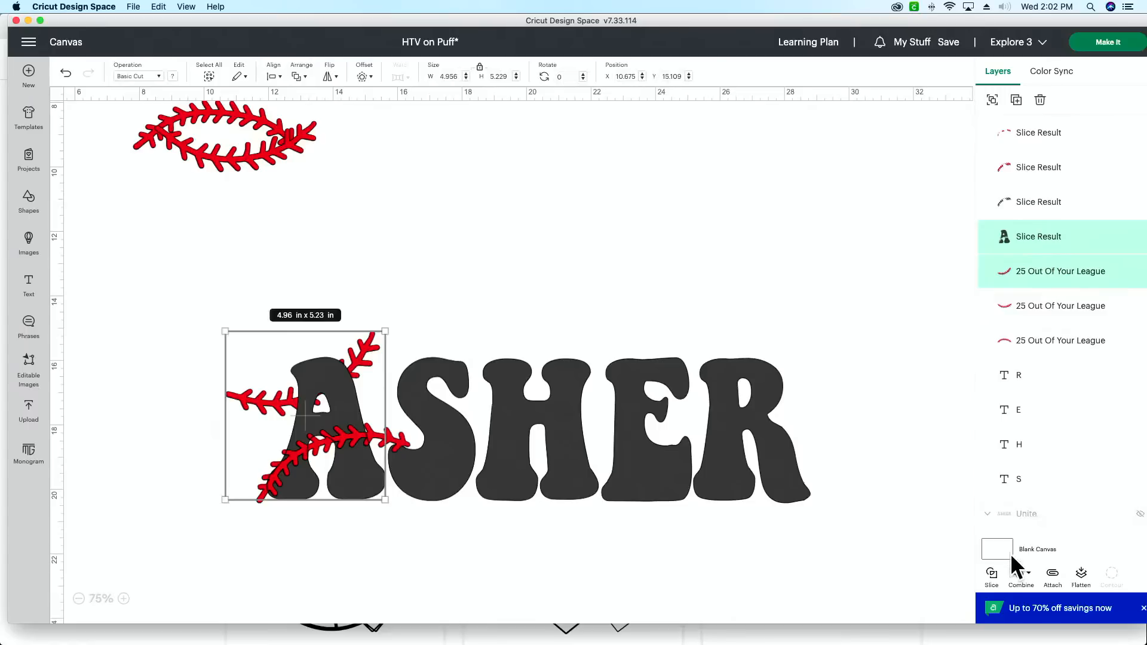
Step: Slice the letter A with the upper stitching curve and delete the red stitching remnants outside the letter
click(991, 576)
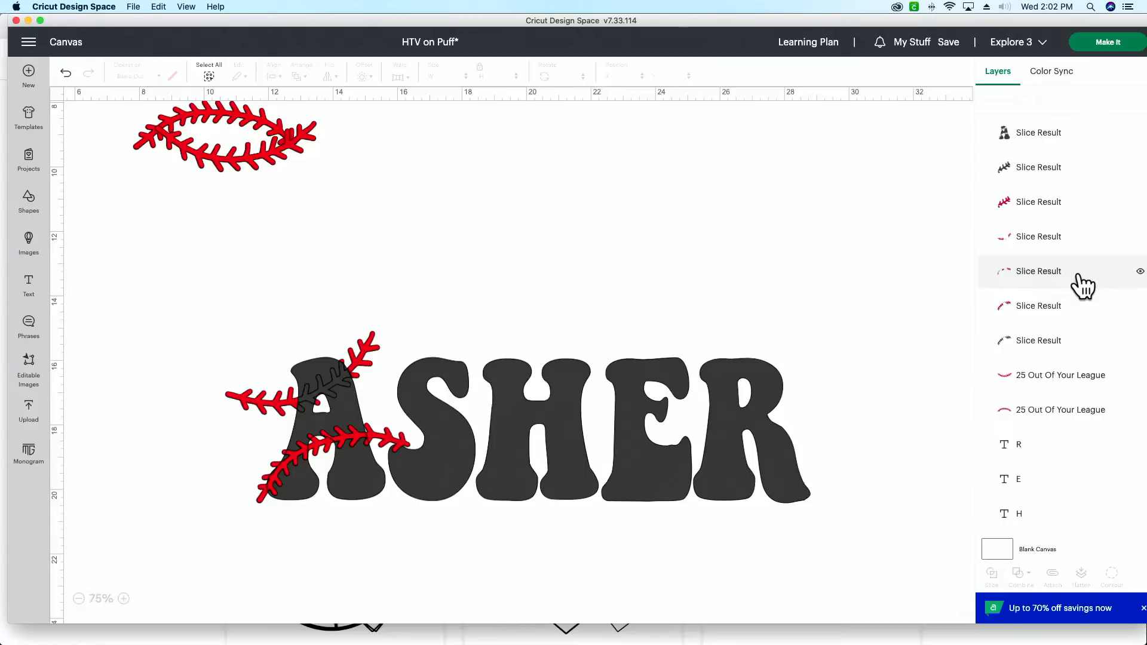
click(1033, 276)
key(Delete)
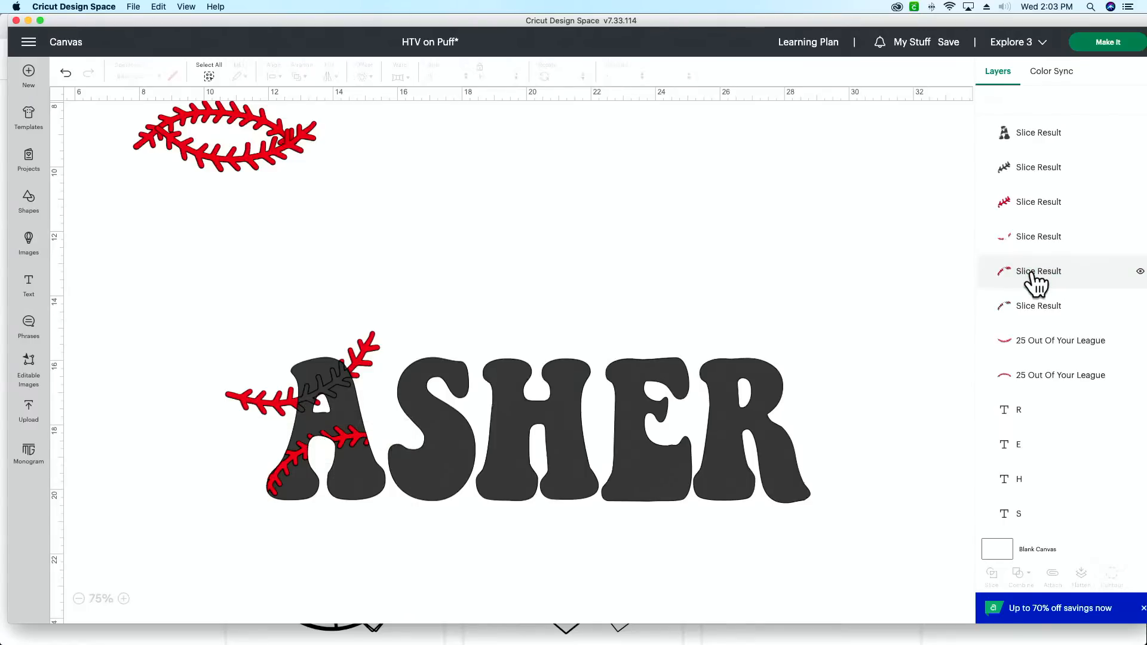
click(1057, 237)
key(Delete)
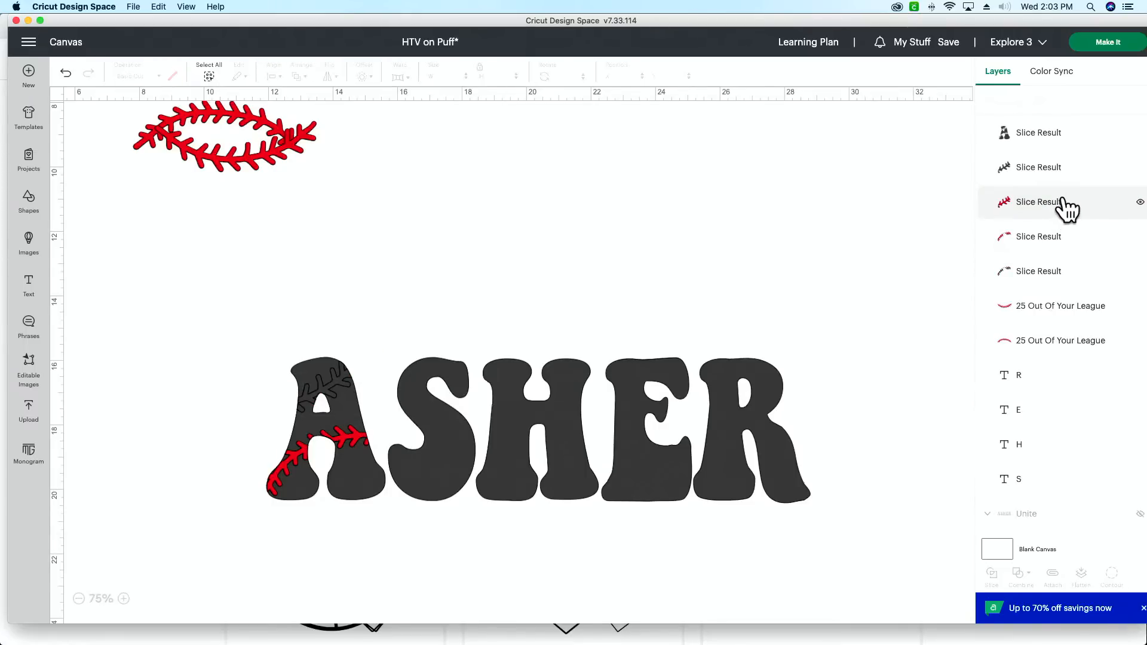
Step: Combine the black A slice and the two black stitching slices with Unite
click(1069, 135)
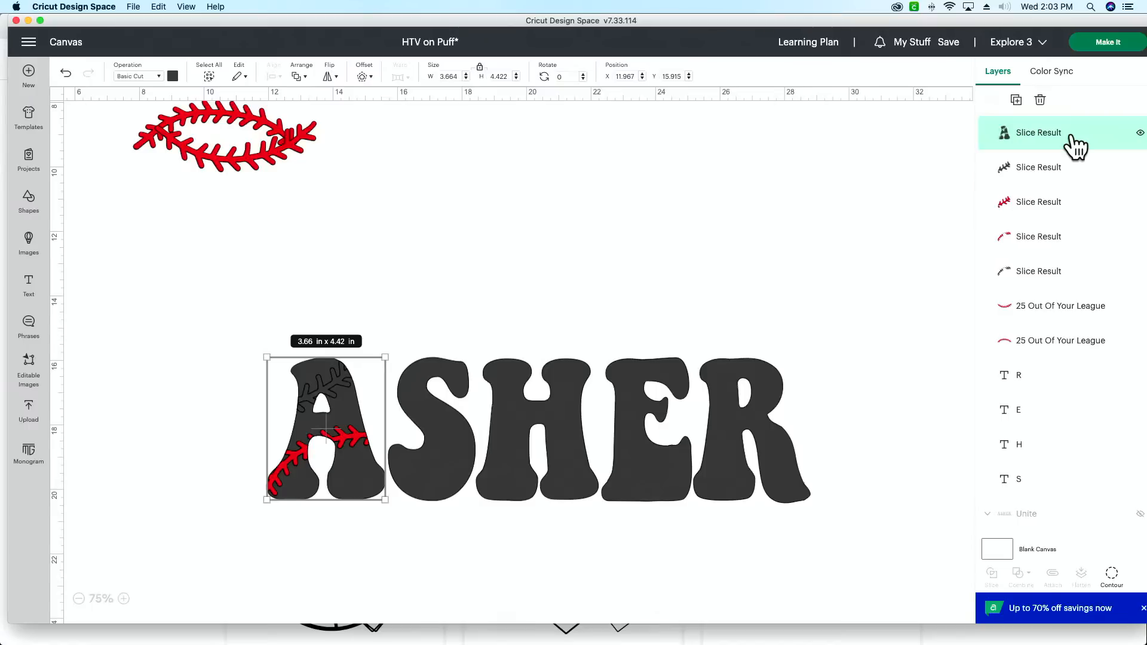
shift+click(1063, 179)
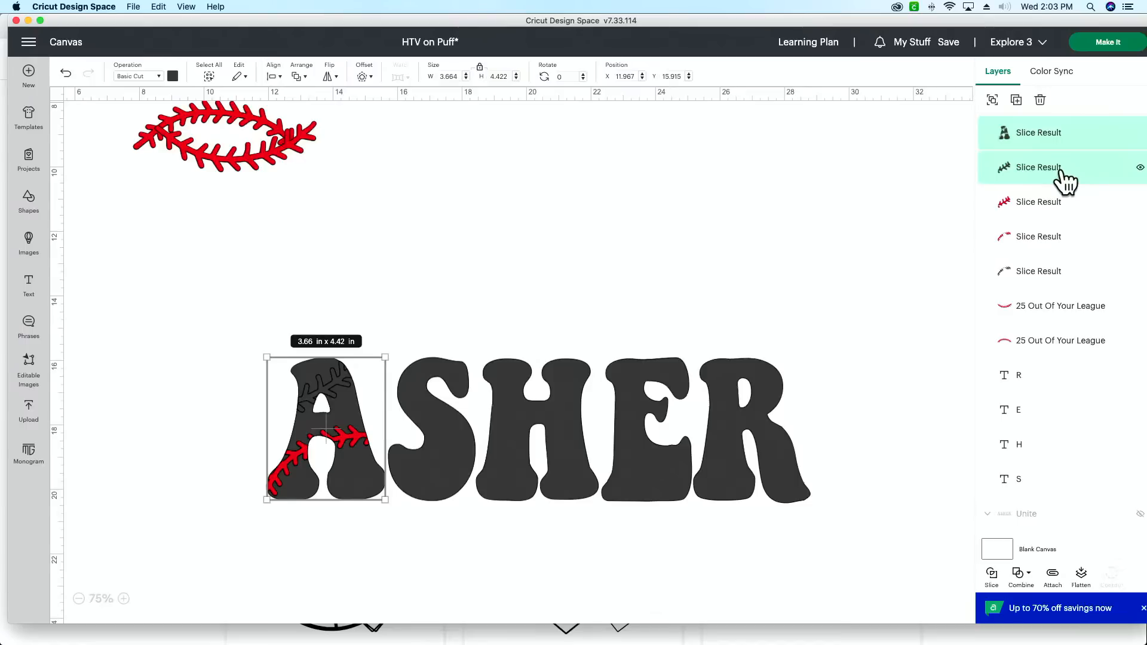
shift+click(1043, 285)
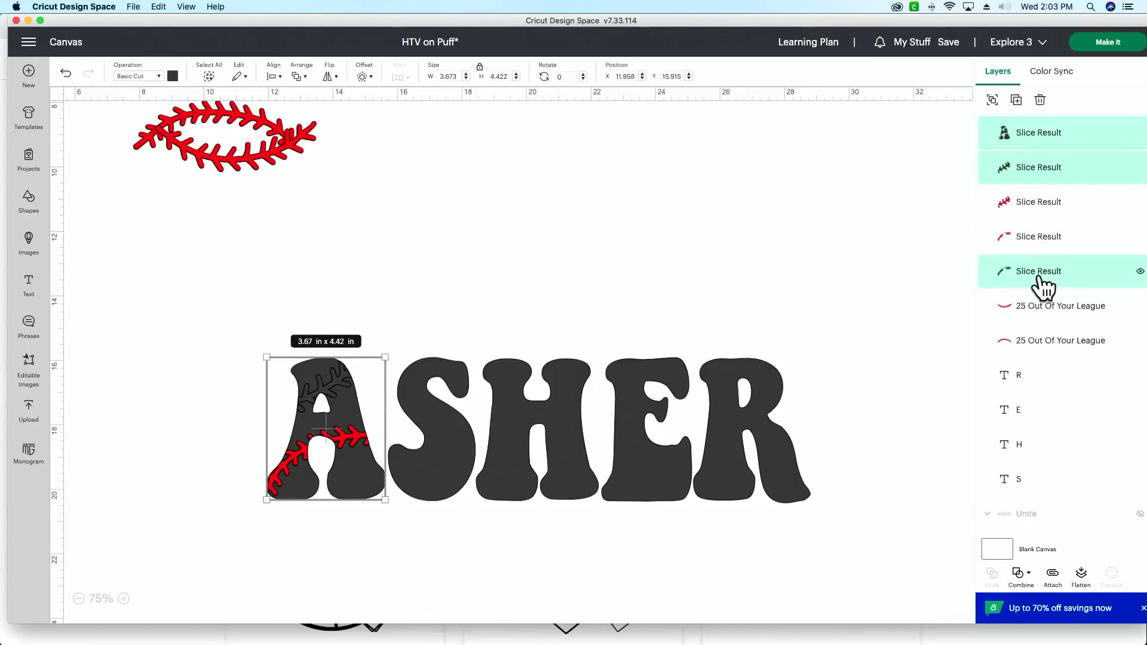
click(1020, 575)
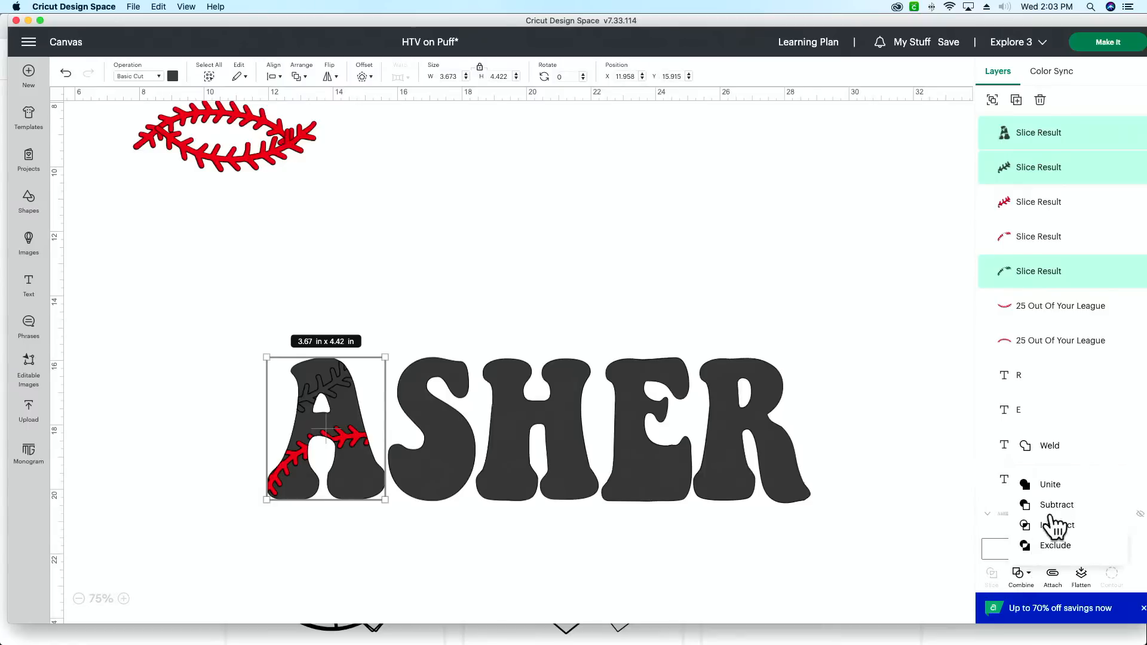
click(1059, 485)
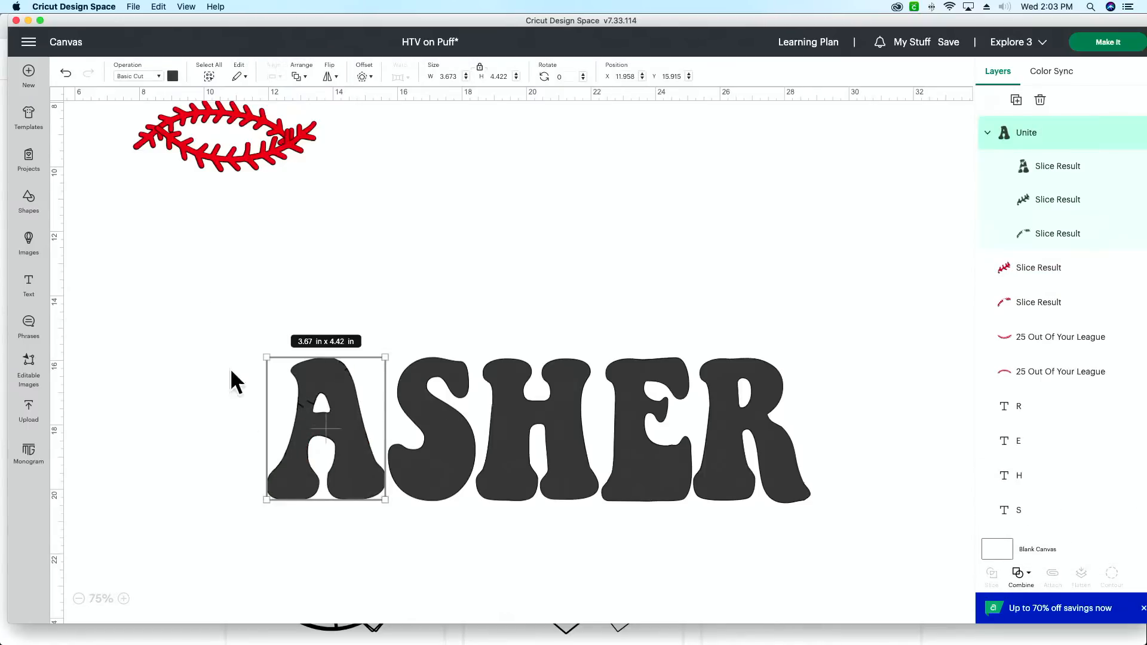
Step: Merge the united A's layers and move the merged letter below its two red stitching slices in the layer order
click(1027, 591)
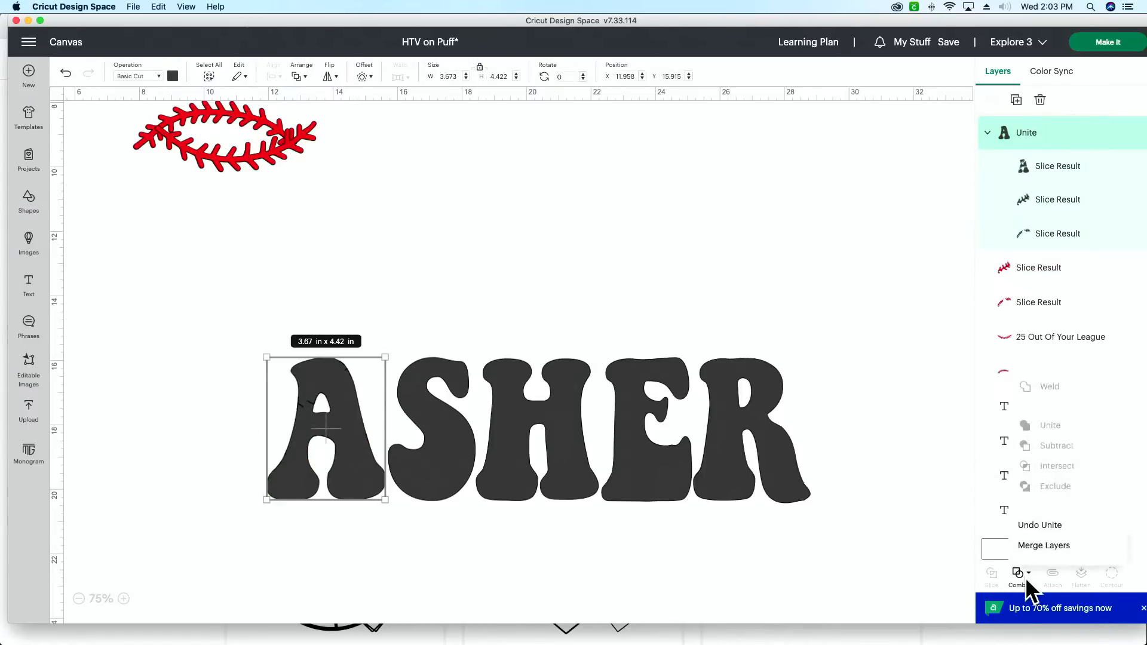
click(1052, 542)
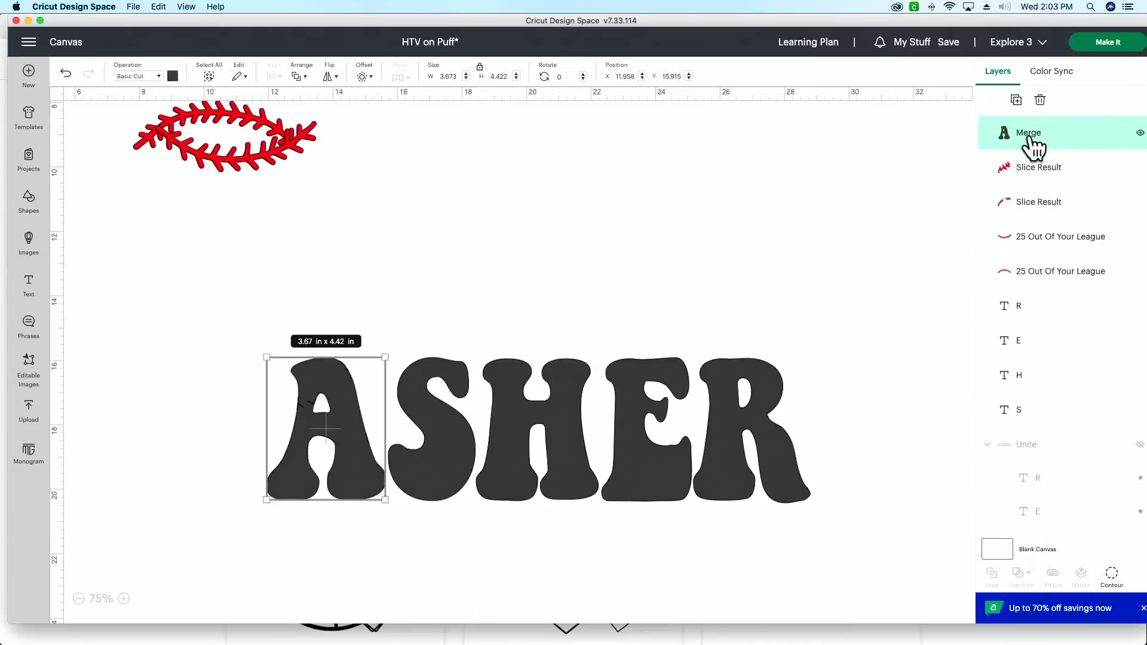
mouse_move(1032, 144)
mouse_down()
mouse_move(1037, 191)
mouse_move(1045, 153)
mouse_up()
drag(1045, 203, 1039, 132)
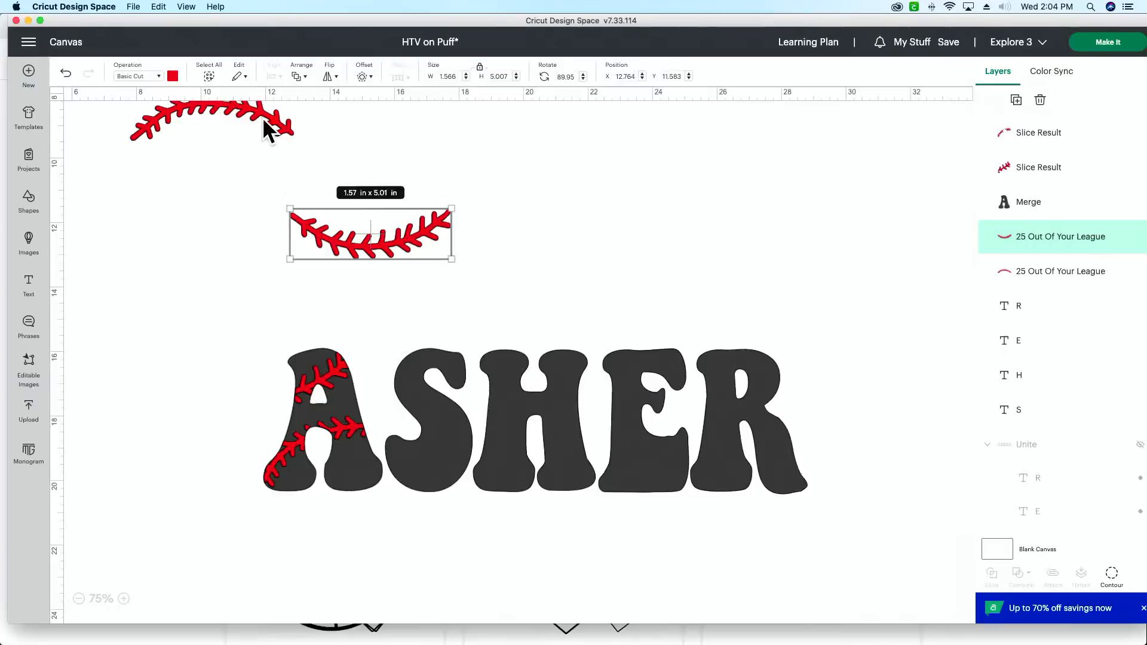
Step: Pair the two spare stitching curves above the S, and set aside one duplicate of each as a matching pair
drag(263, 123, 413, 194)
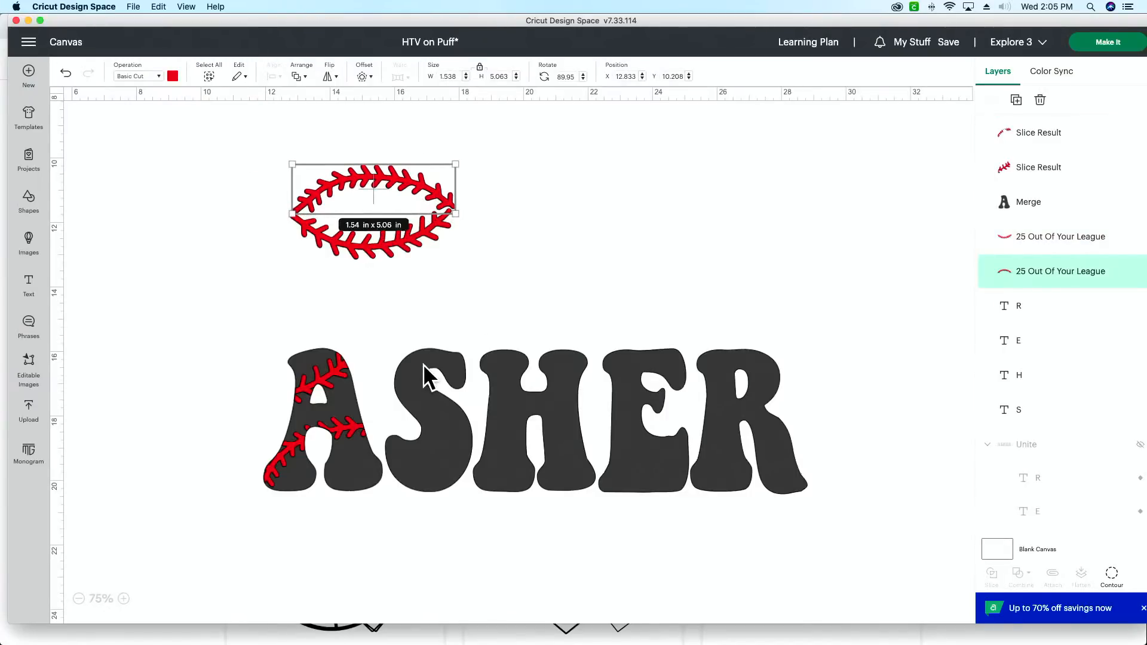
click(1016, 100)
click(1018, 102)
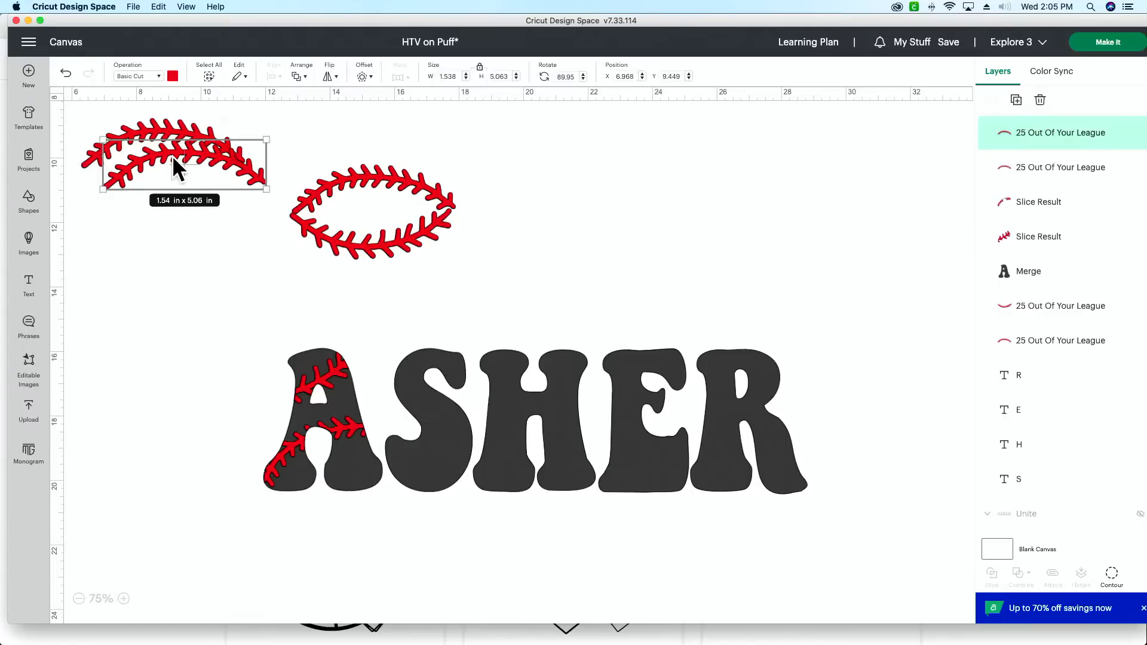
key(Delete)
click(357, 238)
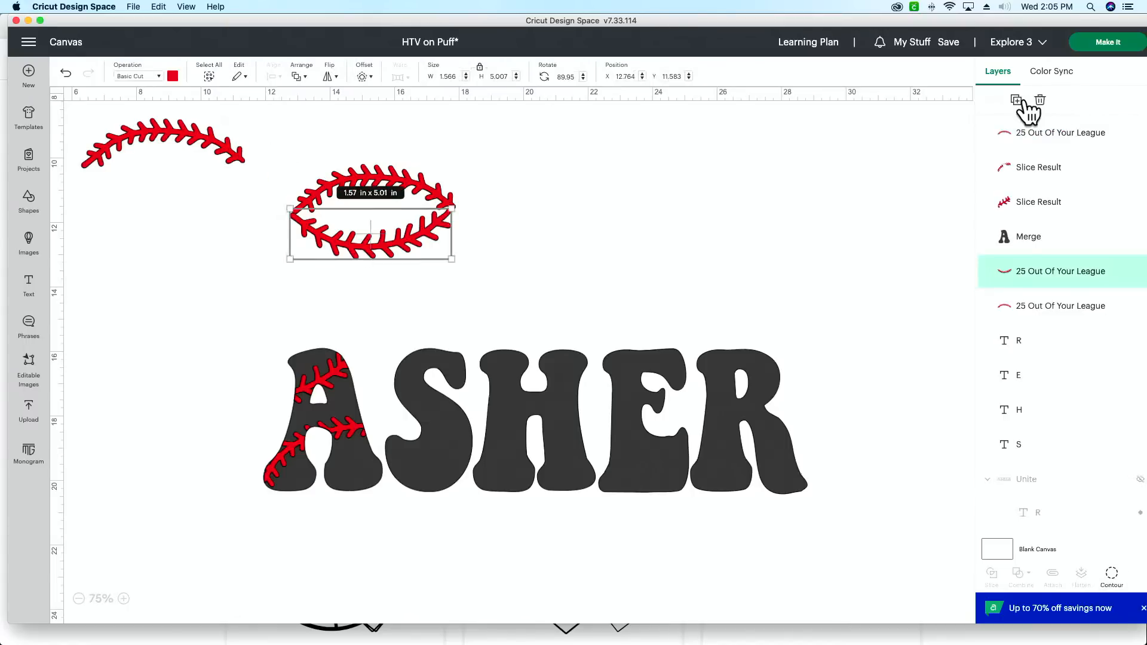
click(1017, 100)
drag(212, 192, 166, 185)
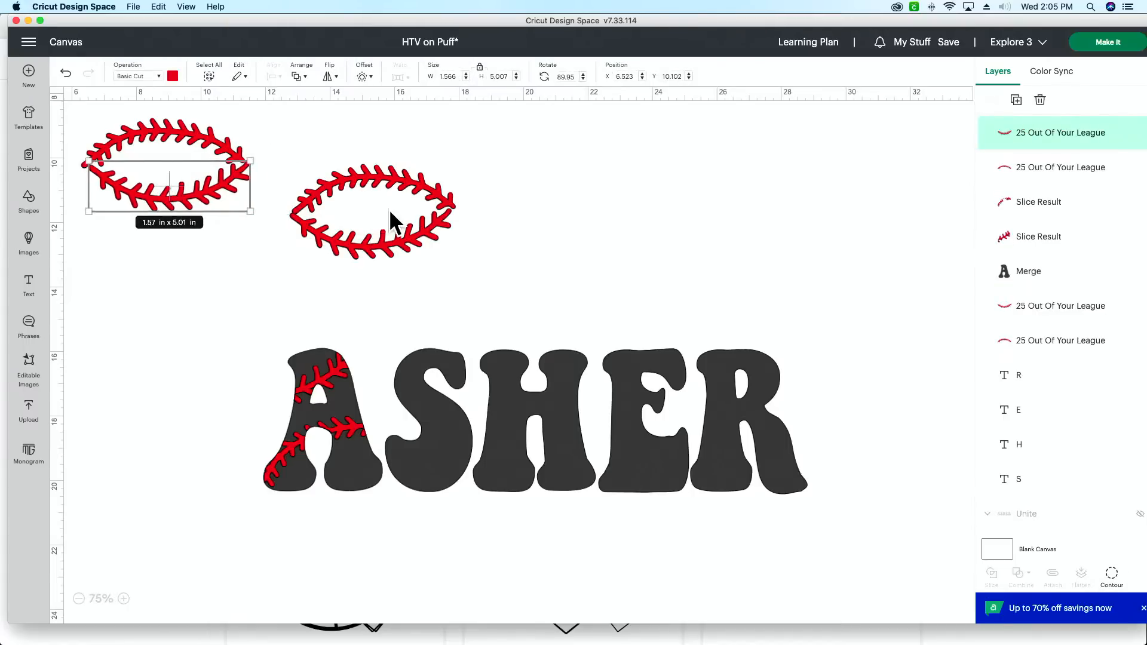
Step: Move and tilt the two stitching curves over the S, the arched one across its lower half and the other across its upper half
drag(379, 178, 444, 475)
drag(517, 496, 521, 450)
drag(438, 464, 440, 445)
drag(393, 251, 430, 376)
drag(500, 397, 505, 358)
drag(433, 380, 431, 378)
click(459, 257)
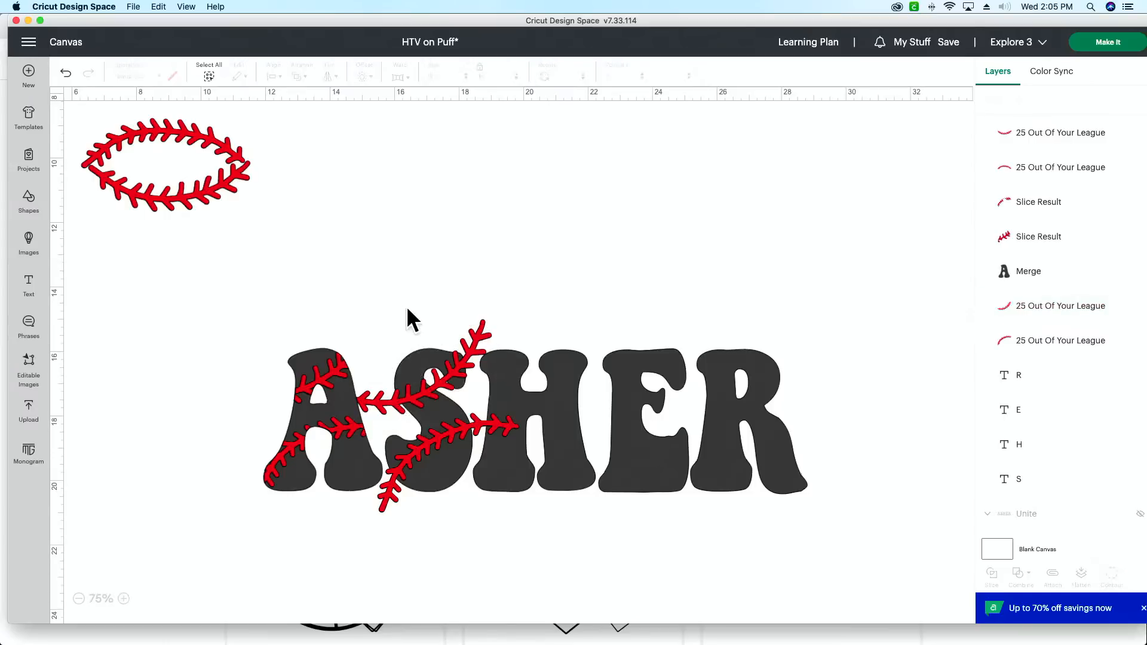
Step: Slice the letter S with the upper stitching curve, and slice the resulting S with the lower curve
drag(407, 309, 447, 389)
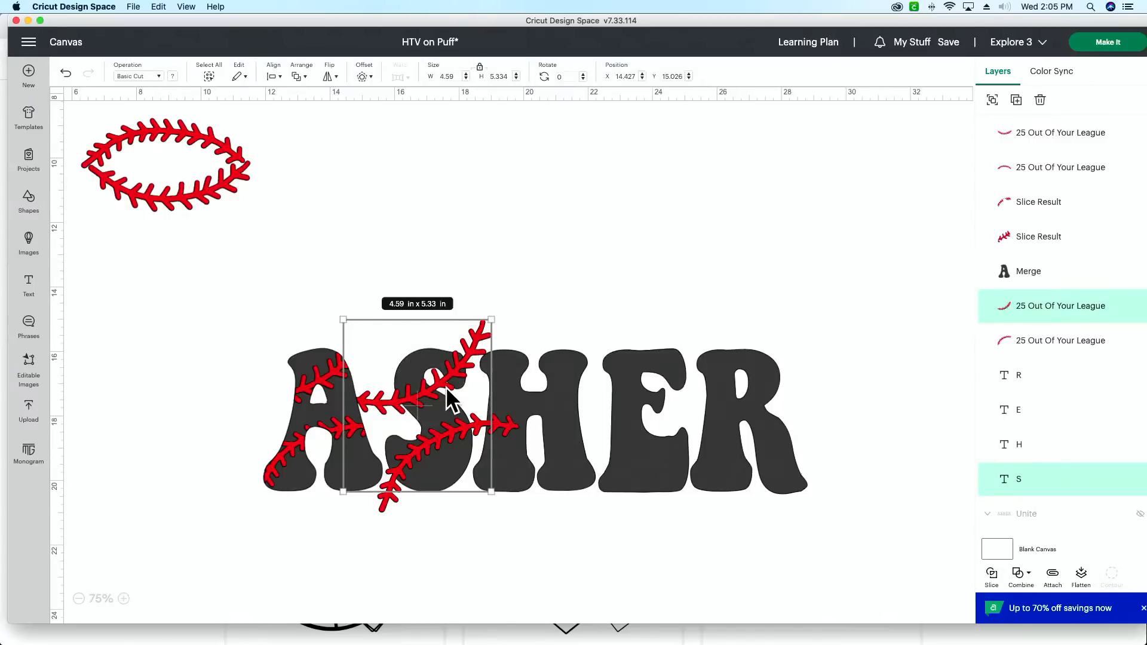
click(992, 577)
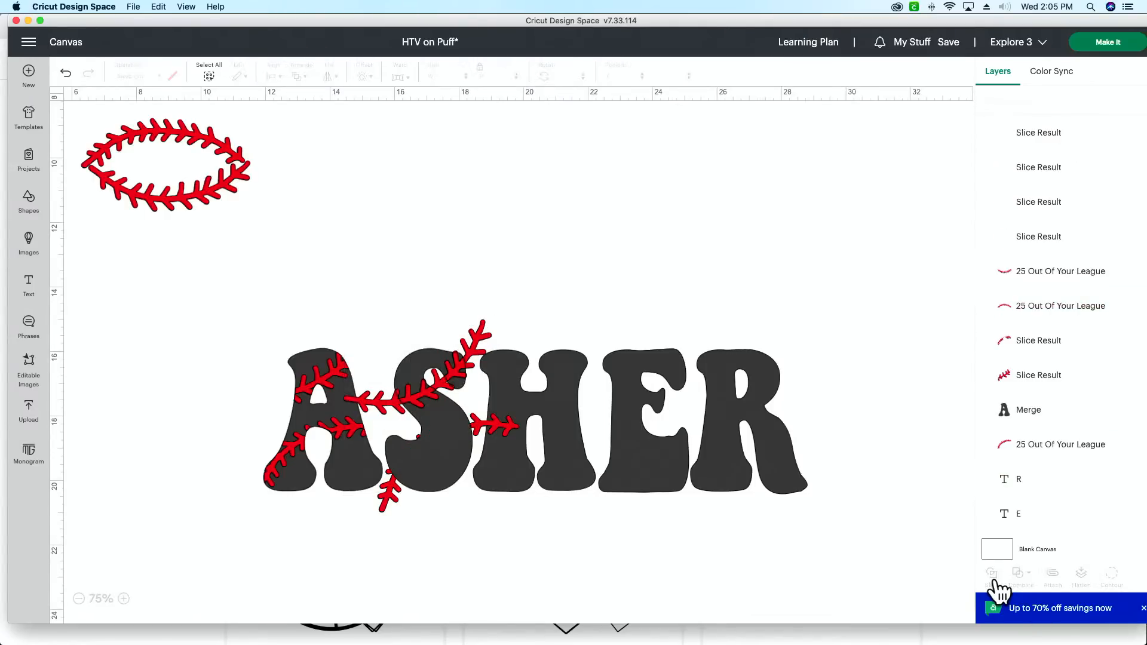
drag(417, 528, 396, 442)
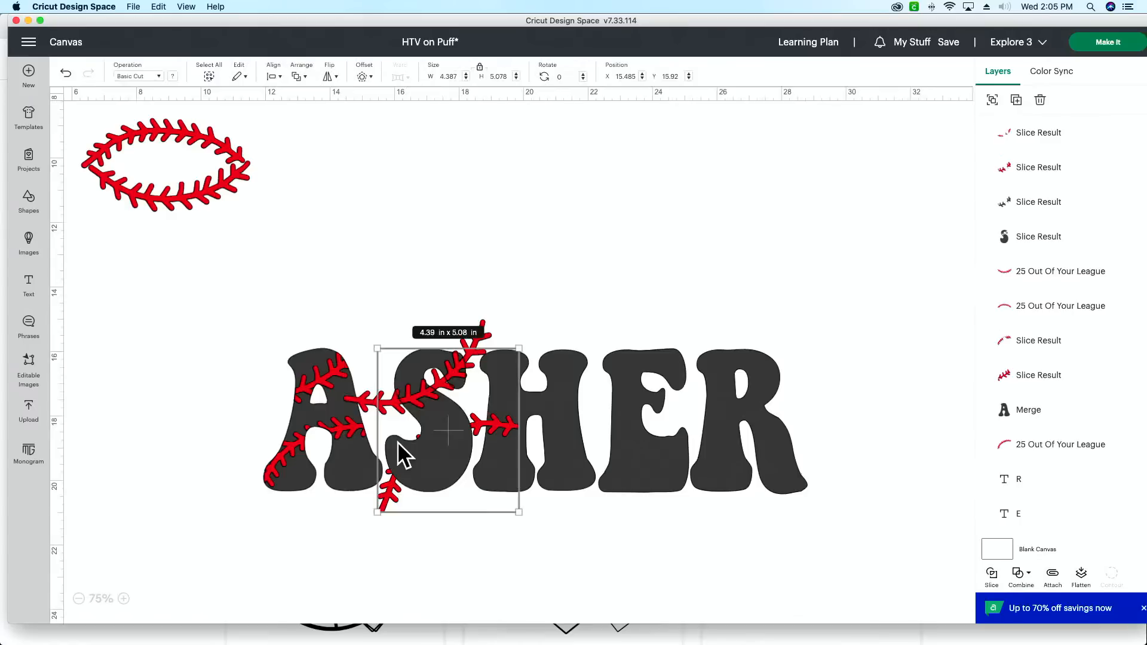
click(992, 575)
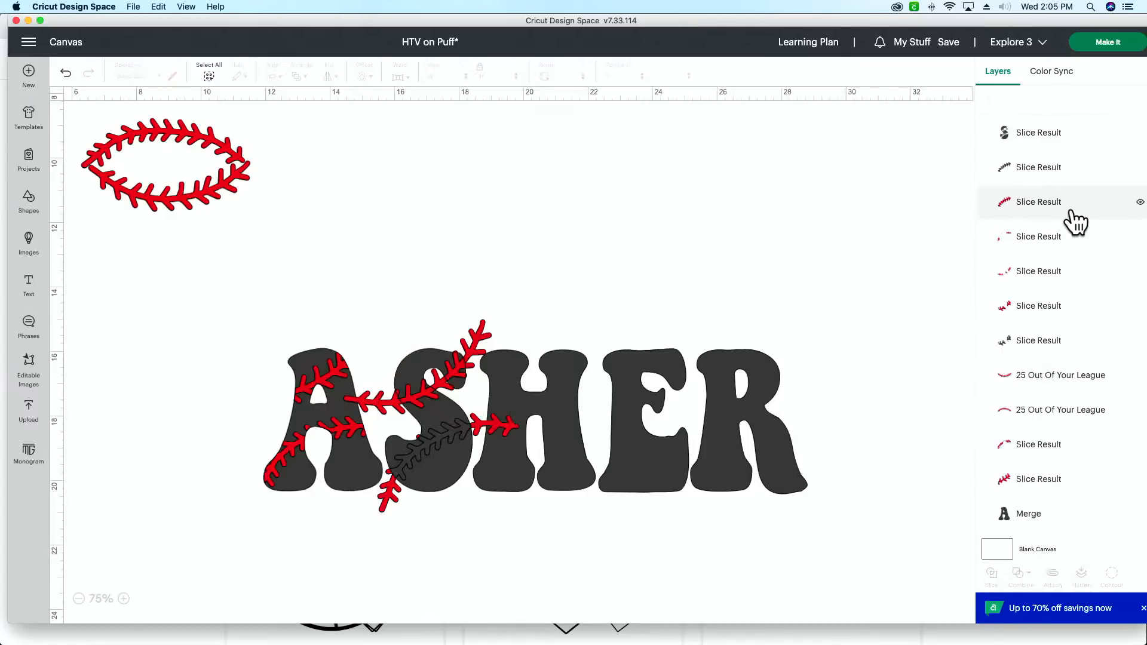
Step: Delete the black S slice, both black stitching slices and the red stitching remnants outside the S
click(1056, 139)
key(Delete)
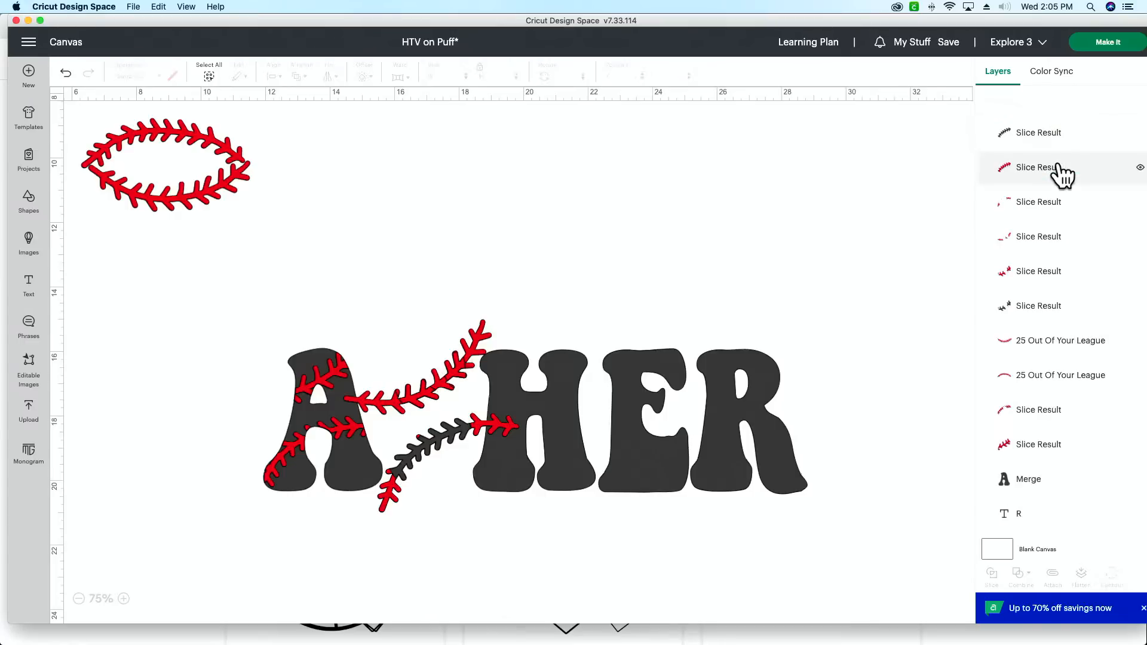
click(1063, 169)
click(1064, 146)
key(Delete)
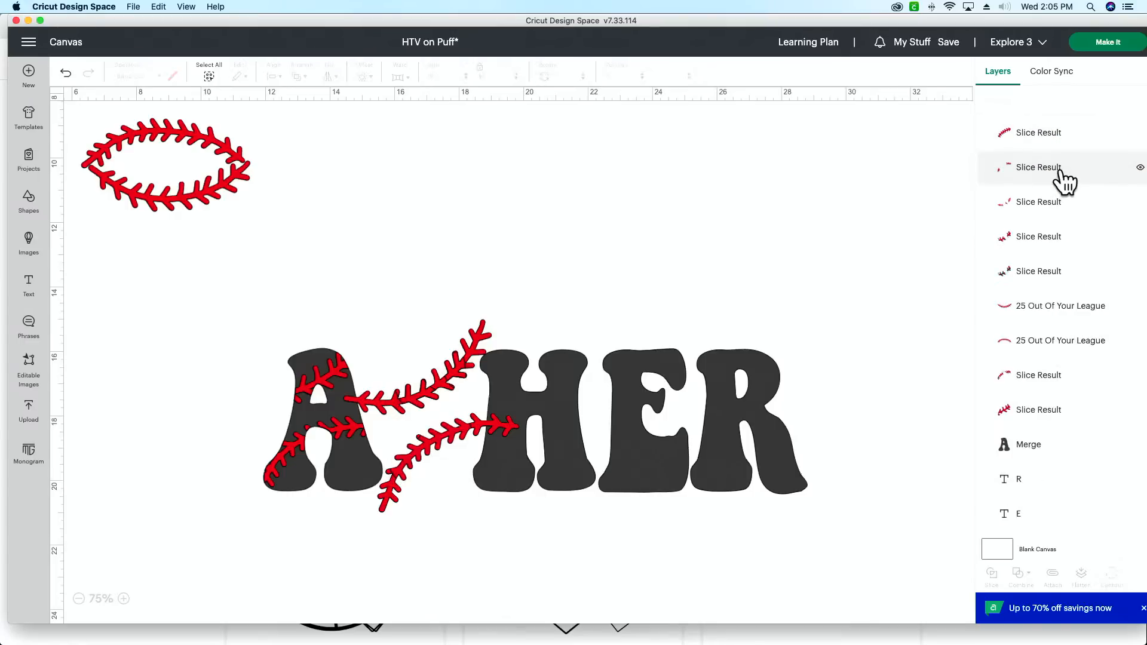
click(1061, 179)
key(Delete)
click(1062, 184)
key(Delete)
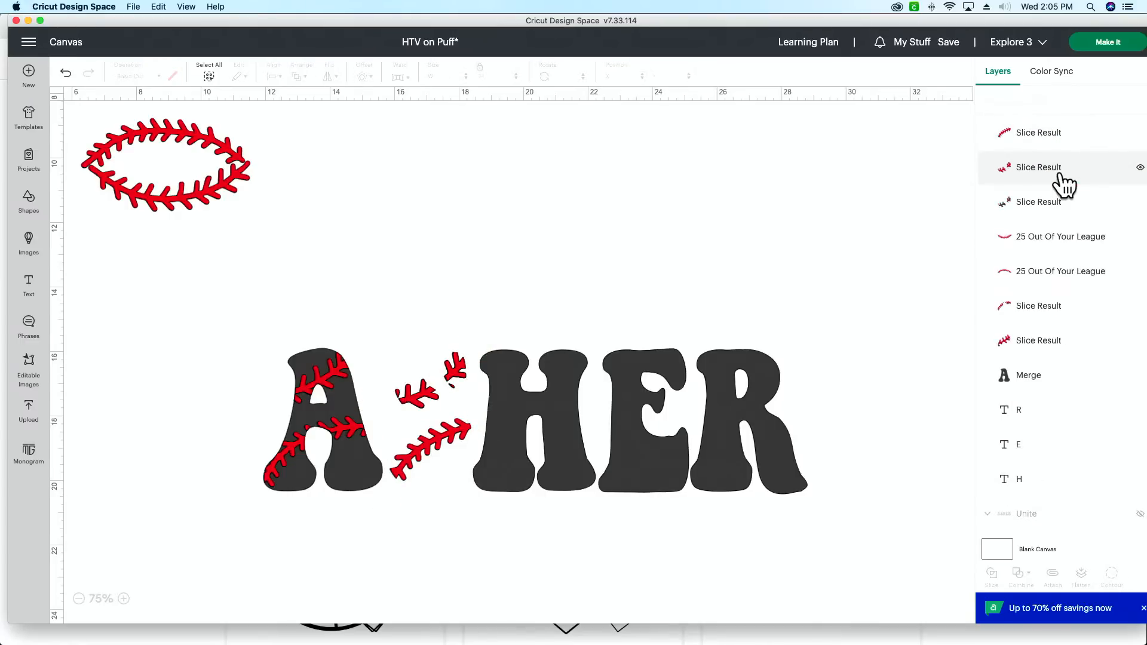
click(1062, 205)
key(Delete)
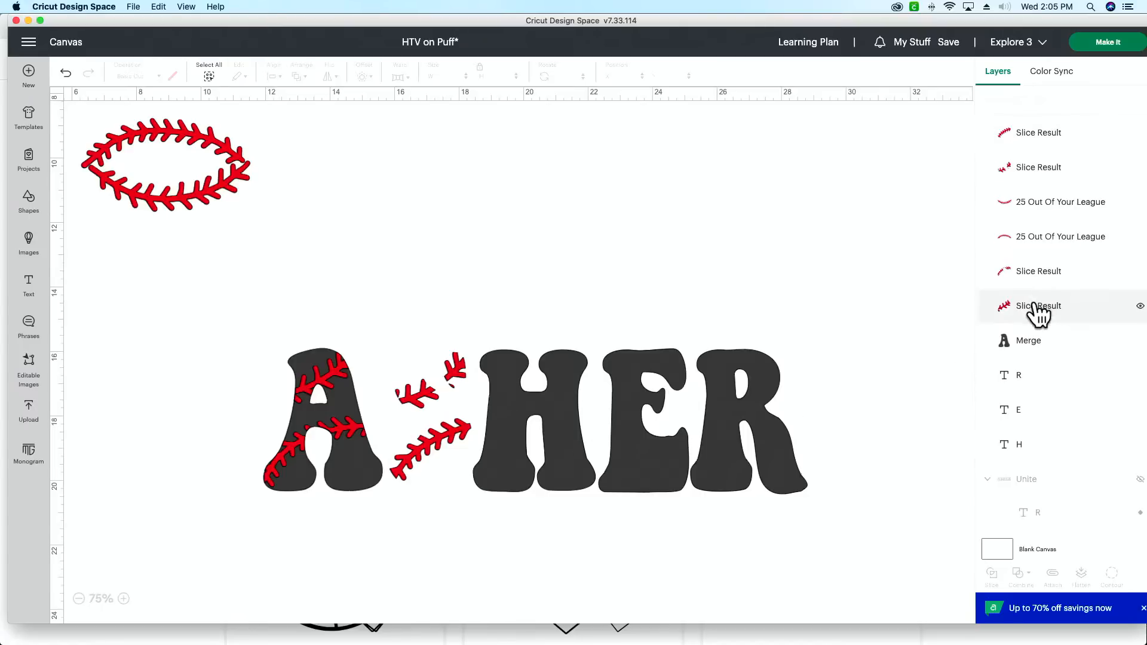
scroll(1038, 311, down, 5)
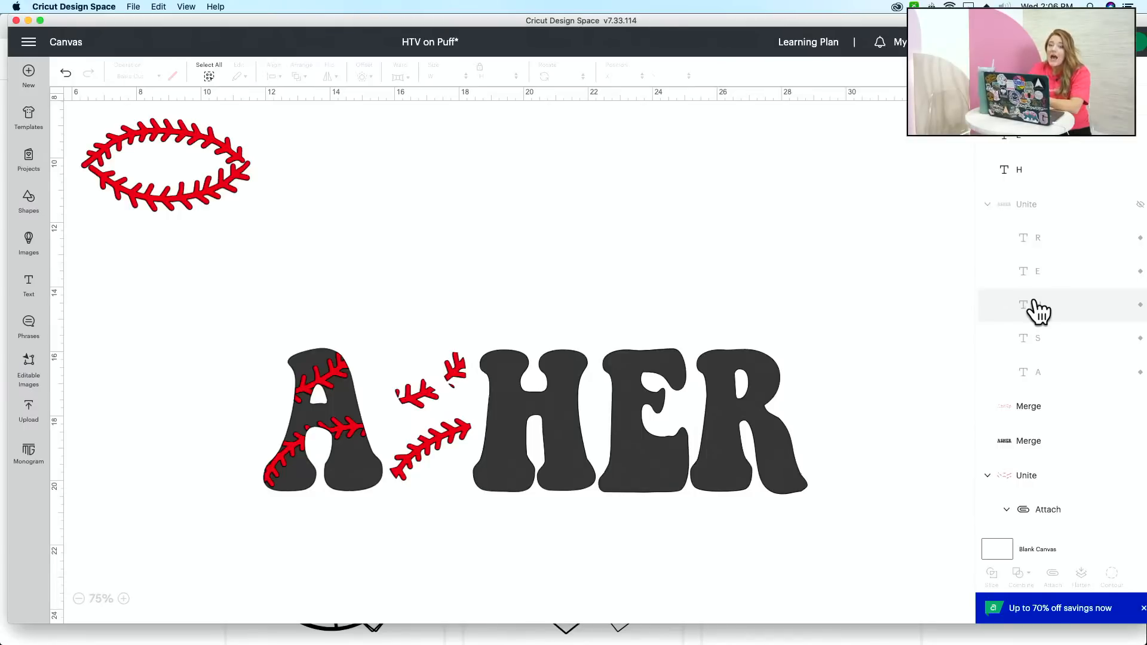
Step: Undo the deletions of the S letter and its stitching slices
click(65, 73)
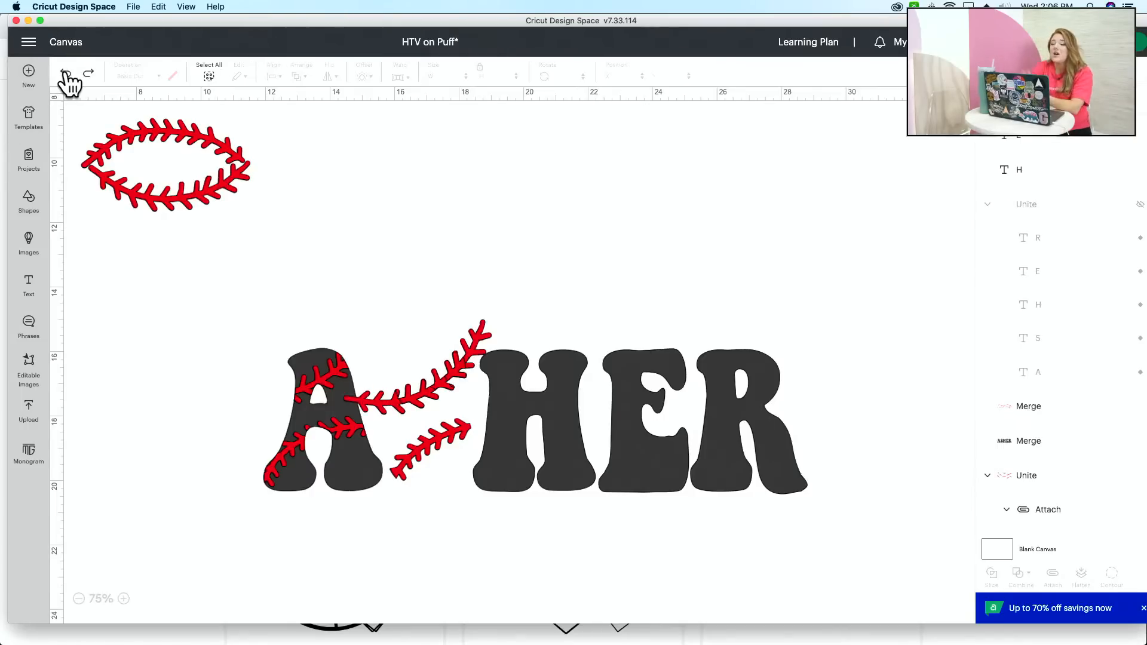
click(65, 73)
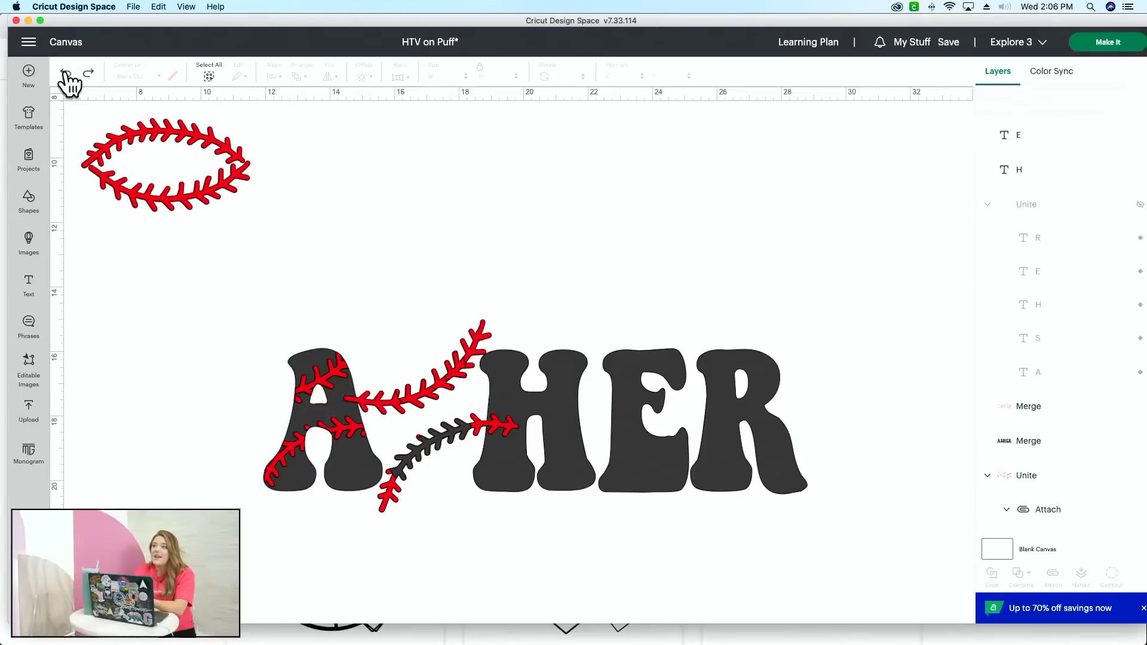
click(65, 73)
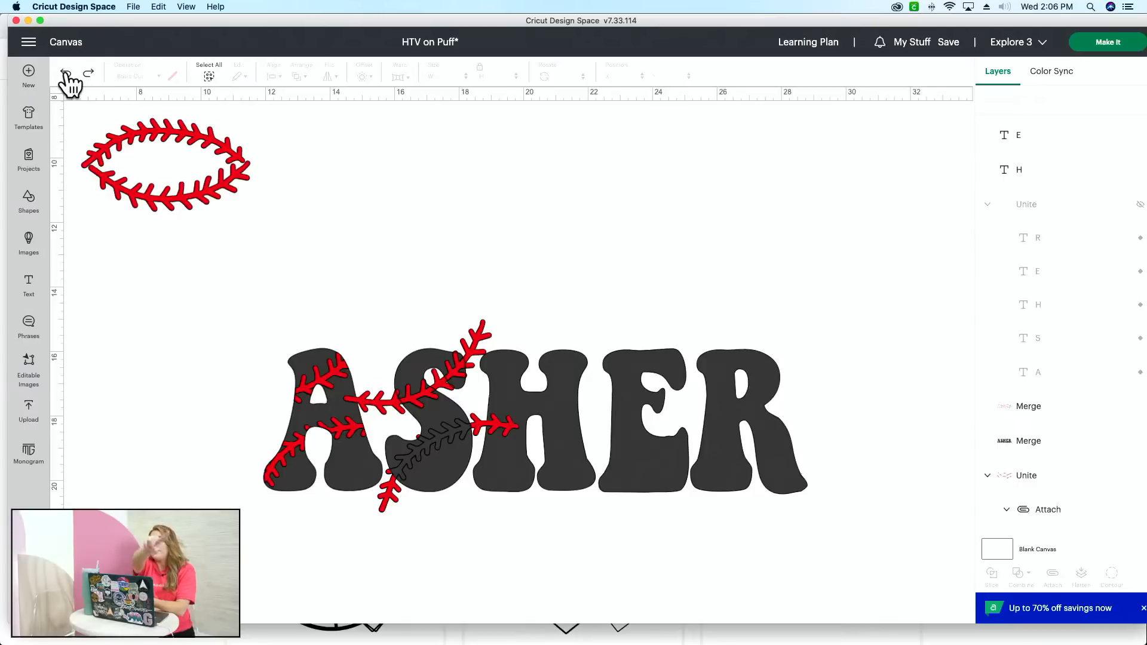
Step: Weld the black S slice with its two black stitching slices into one solid letter
scroll(572, 345, up, 2)
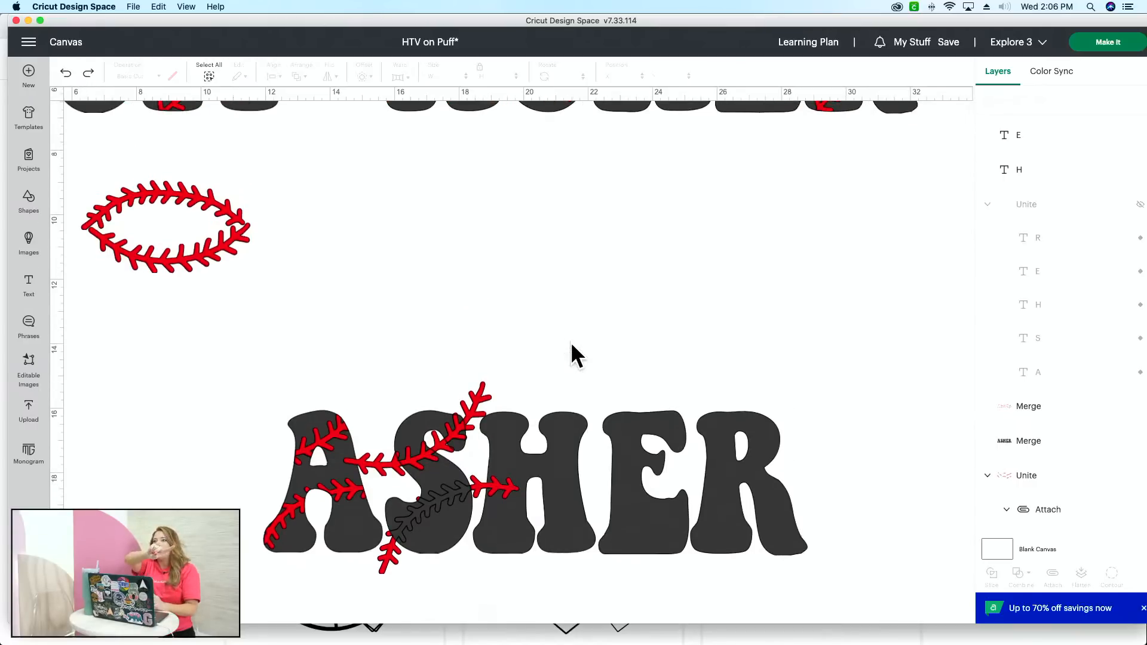
scroll(572, 345, down, 1)
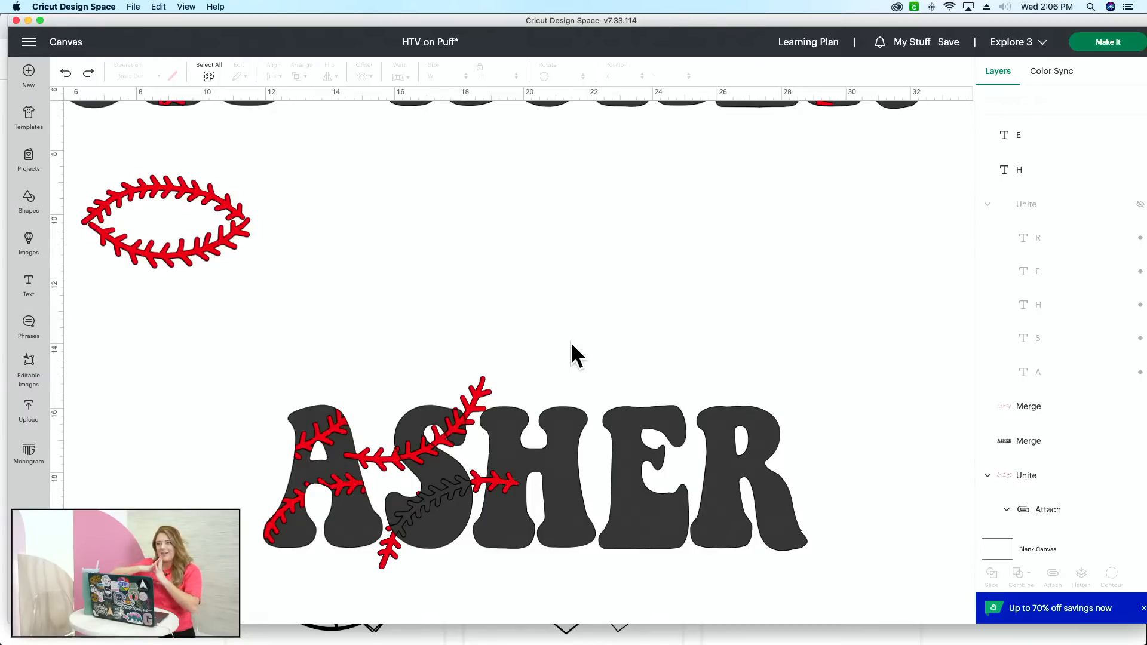
scroll(1122, 272, up, 5)
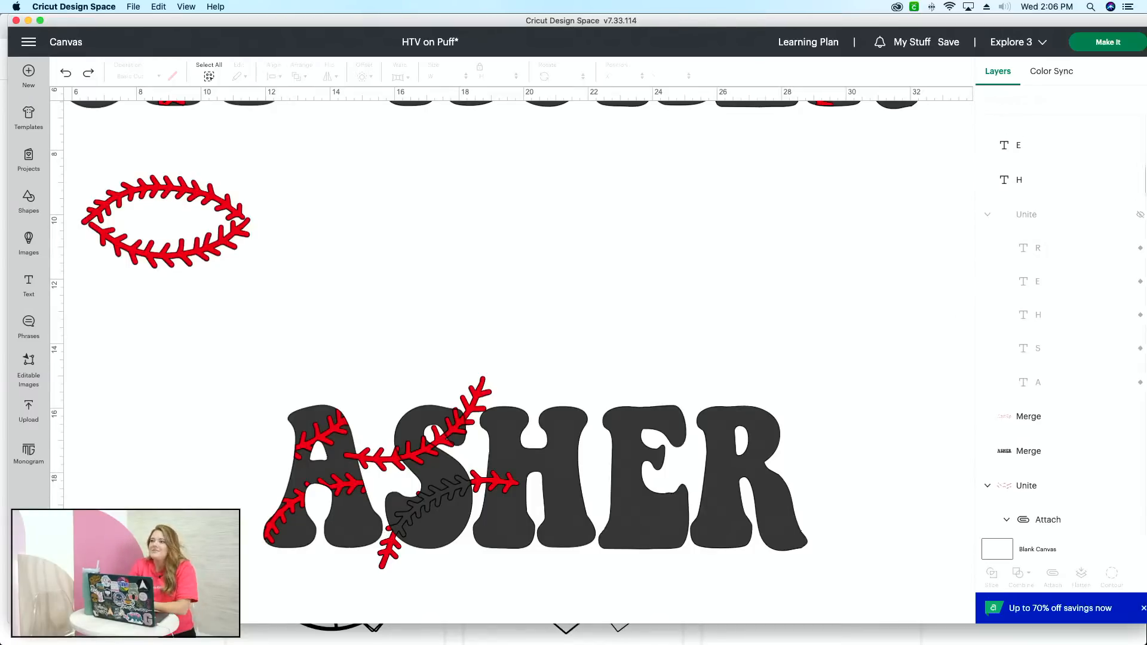
click(1088, 140)
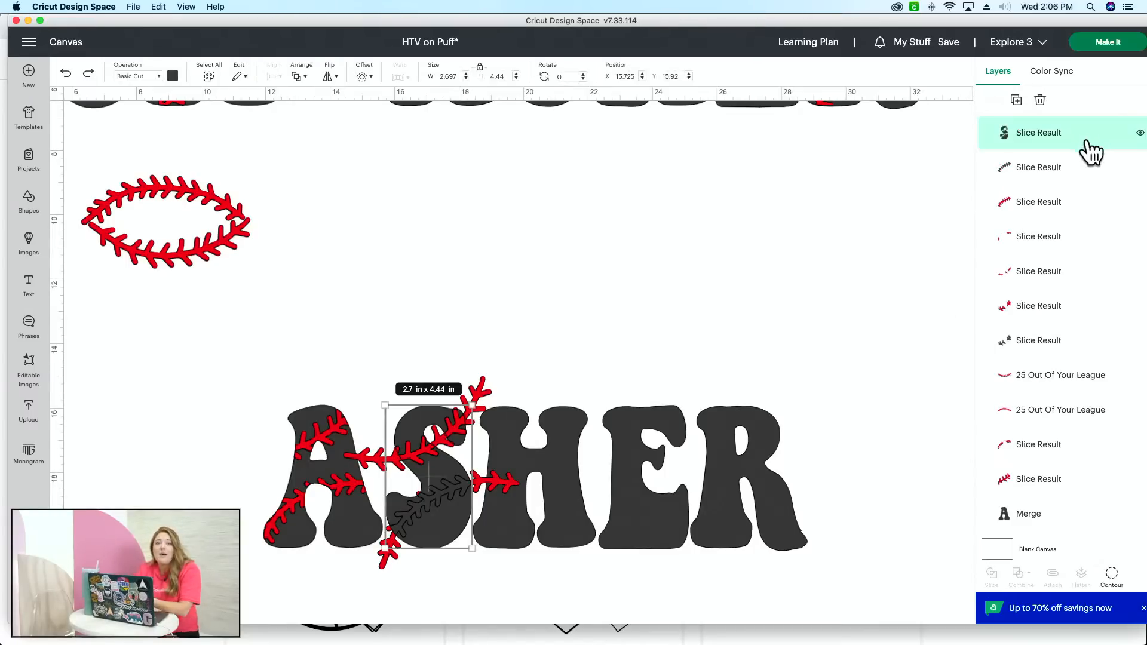
shift+click(1077, 174)
shift+click(1078, 341)
click(1021, 574)
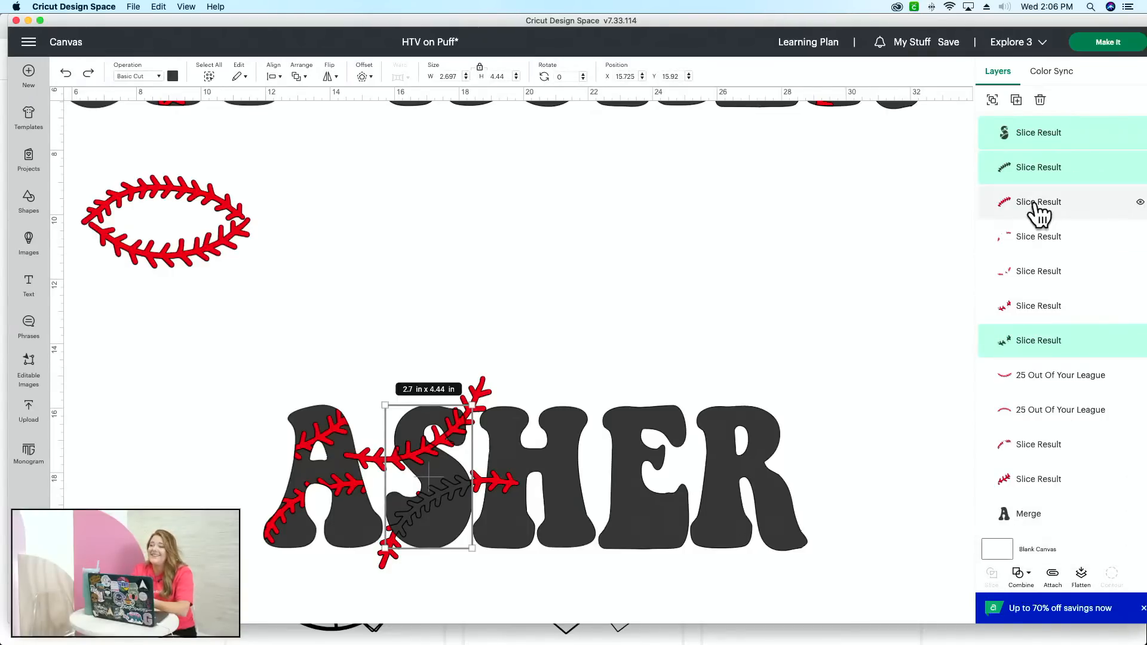
click(1020, 575)
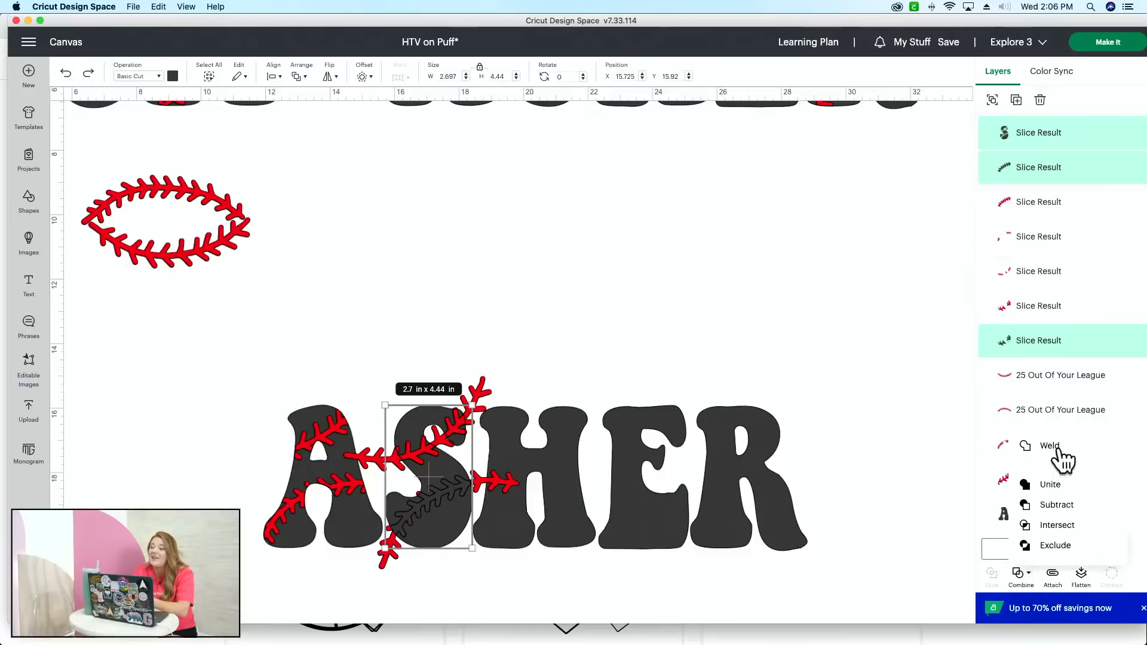
click(1059, 449)
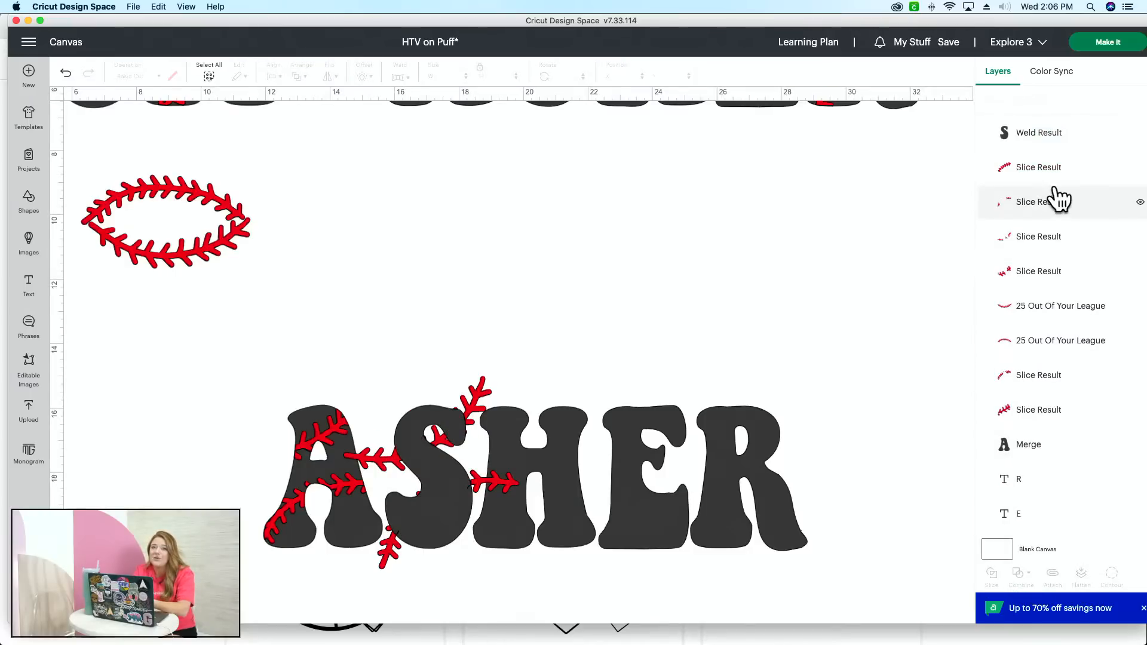
Step: Delete the red stitching remnants outside the S and move its two red stitching slices above the welded S in the layer order
click(1055, 237)
key(Delete)
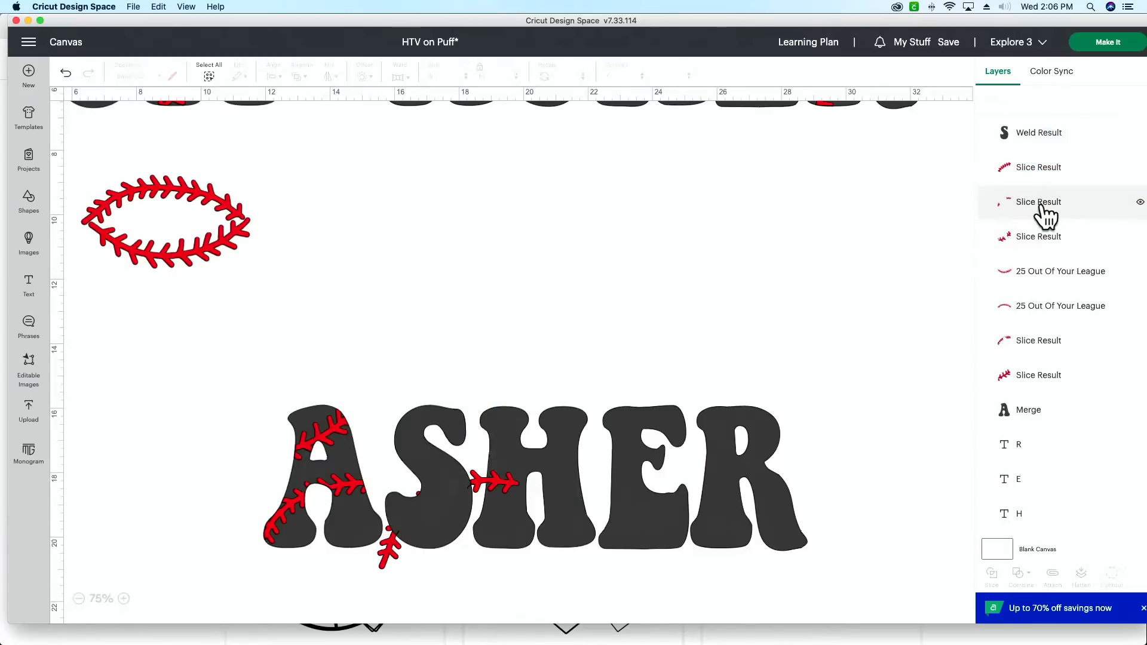
click(1045, 216)
key(Delete)
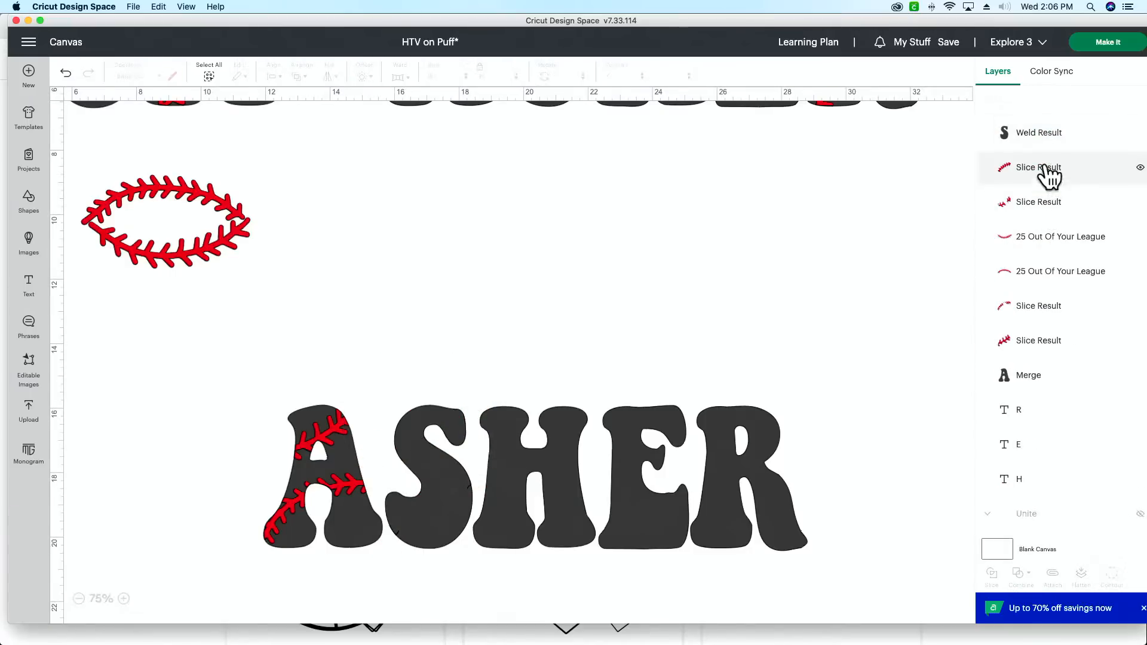
drag(1043, 170, 1043, 130)
drag(1042, 203, 1037, 143)
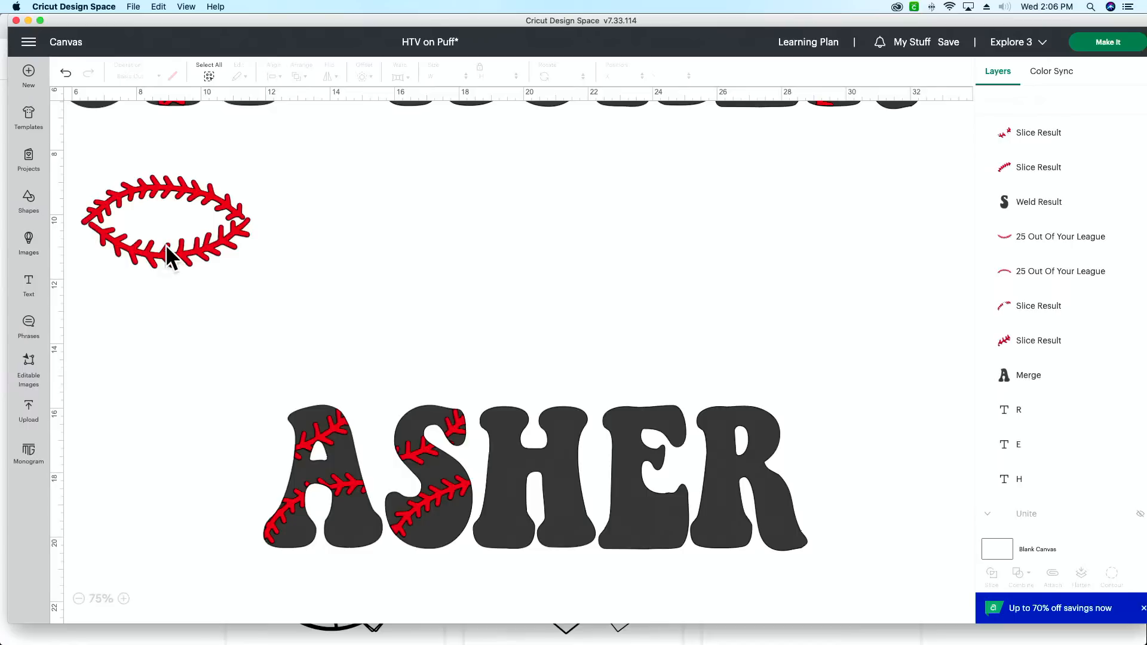
Step: Position the downward-bowed stitching curve across the upper H and the arched one across the lower H, duplicating each curve as a spare
drag(169, 257, 542, 442)
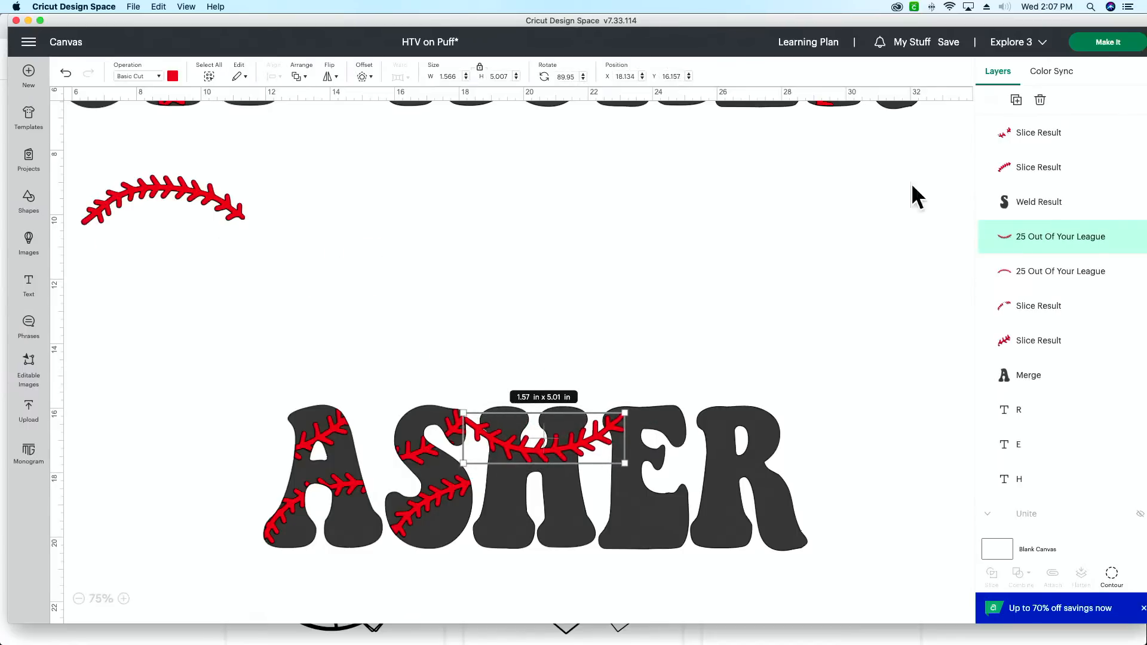
click(1017, 100)
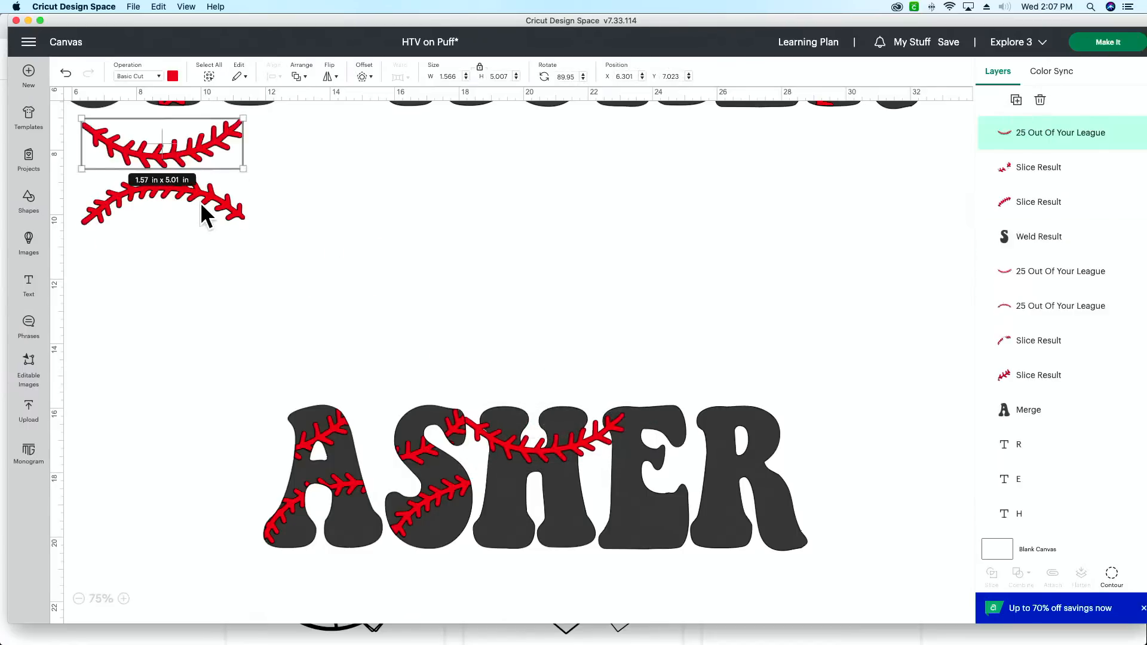
drag(205, 213, 568, 508)
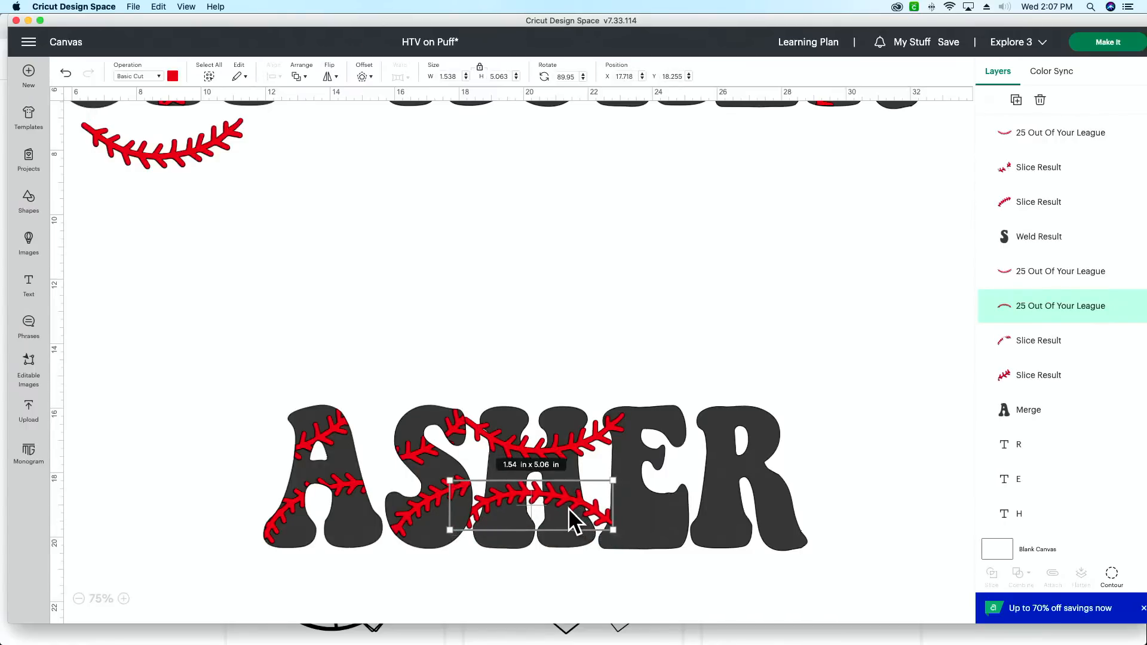
click(1016, 100)
Step: Slice the letter H with the upper stitching curve, and slice the resulting H with the lower curve
click(573, 380)
drag(573, 380, 540, 454)
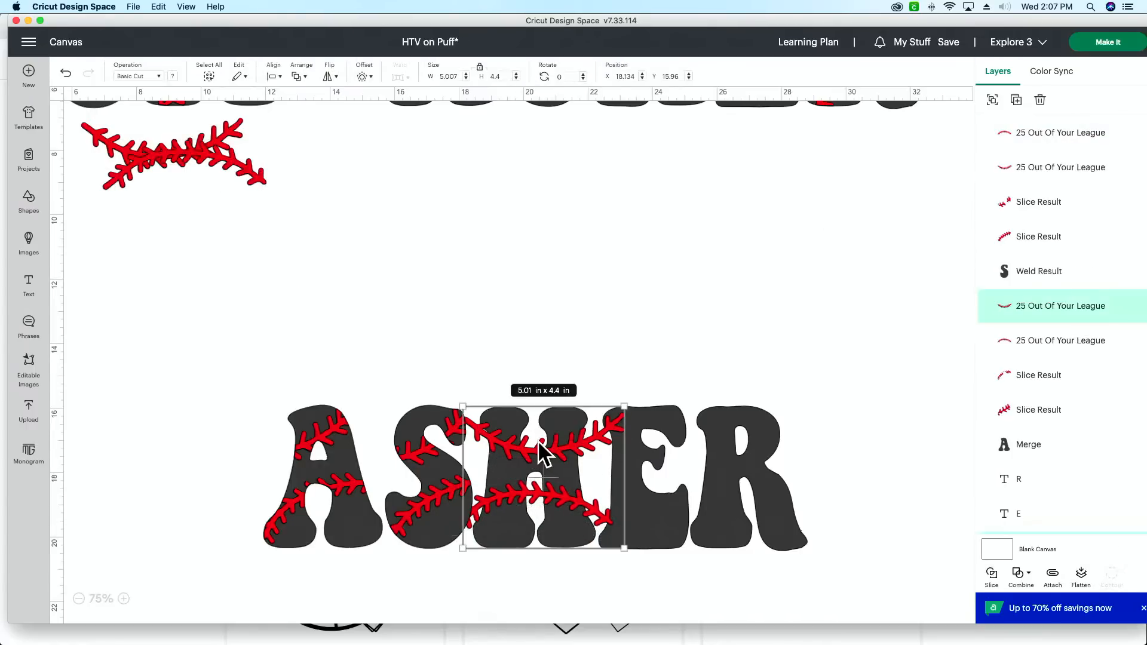
click(992, 577)
drag(586, 590, 521, 495)
click(991, 576)
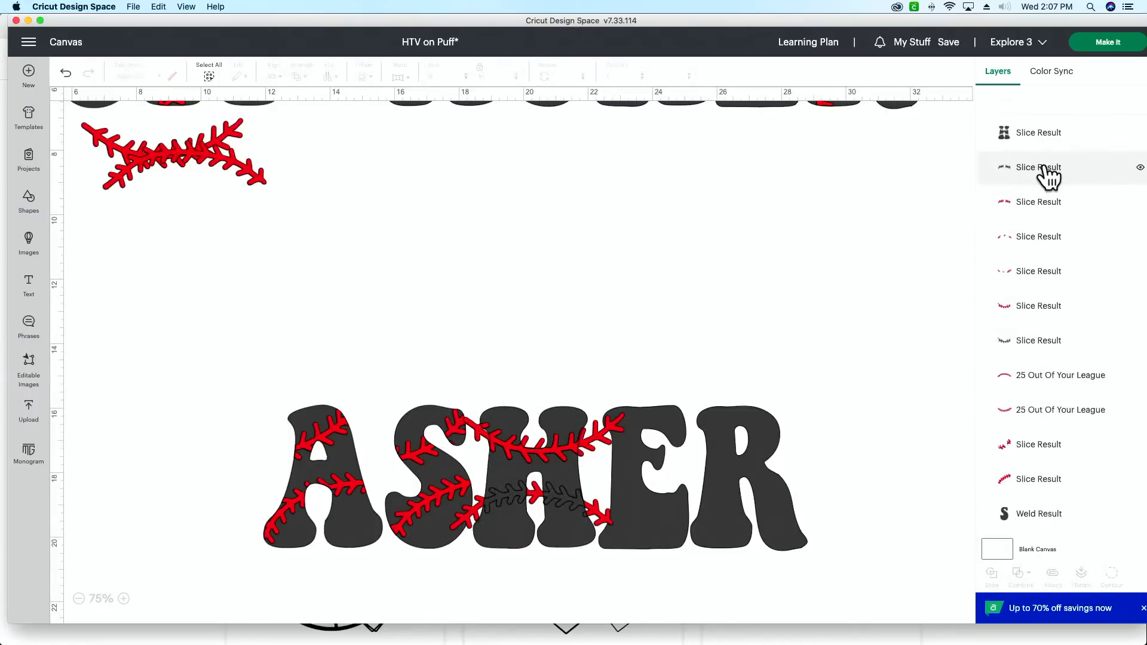
Step: Weld the black H slice with its two black stitching slices into one solid letter
click(1041, 135)
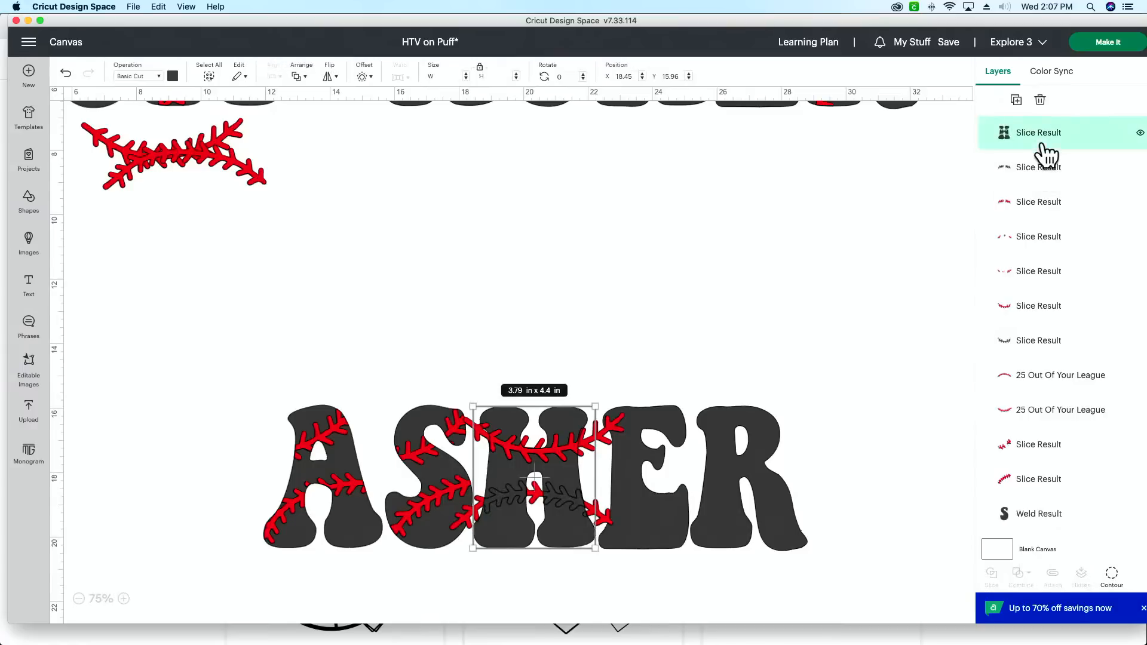
shift+click(1042, 169)
shift+click(1050, 343)
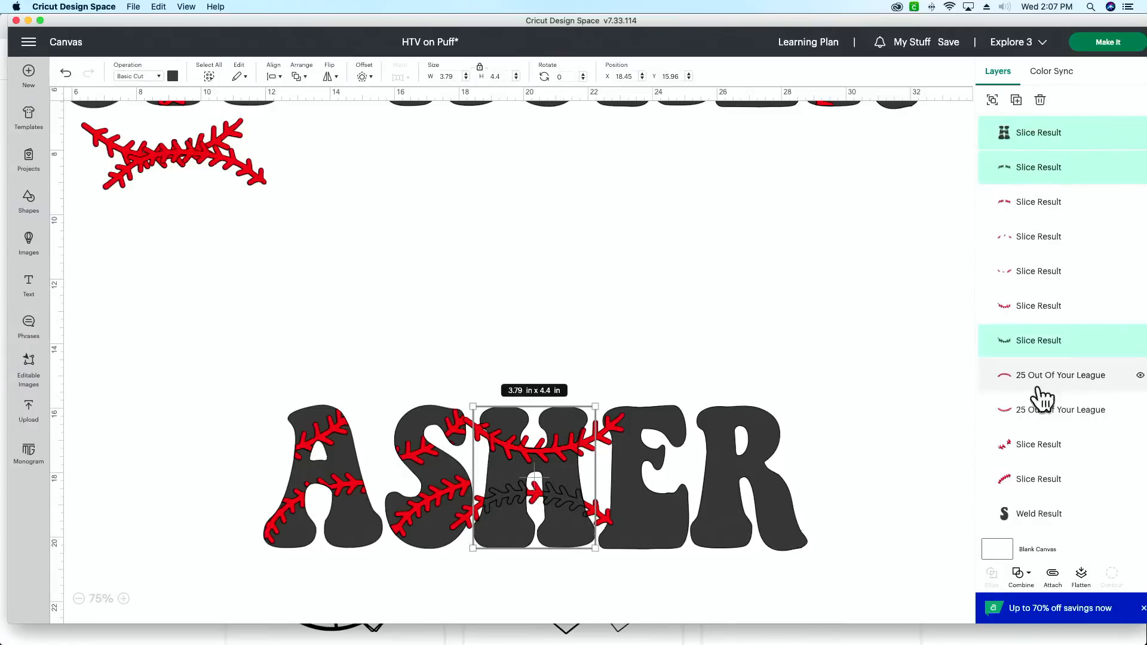
click(1022, 577)
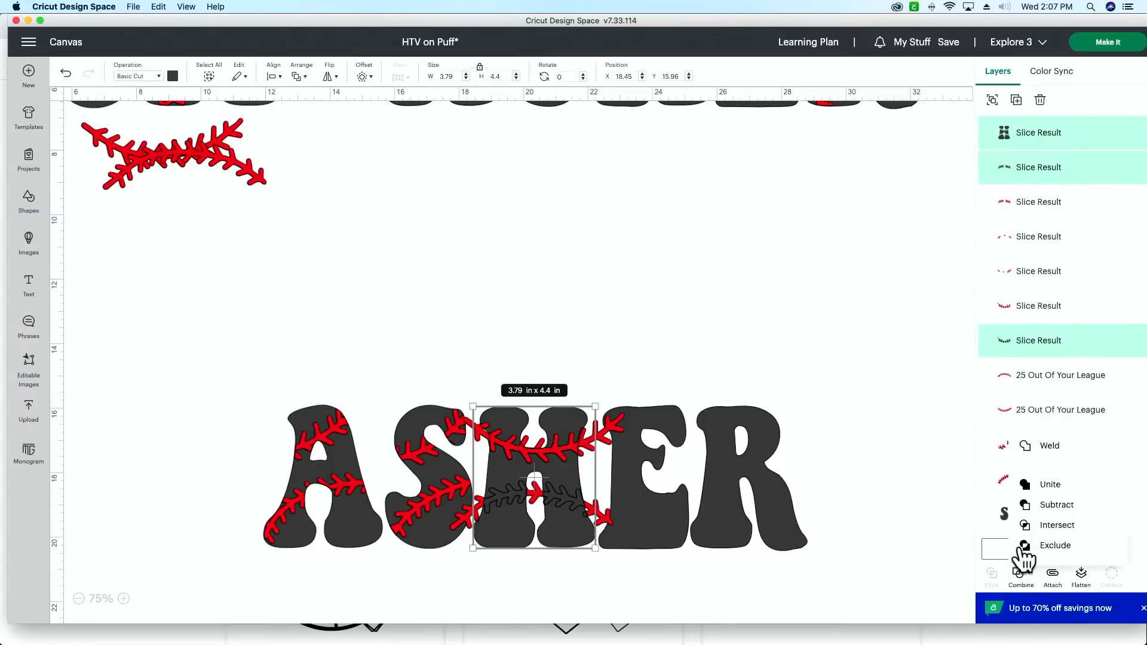
click(1048, 448)
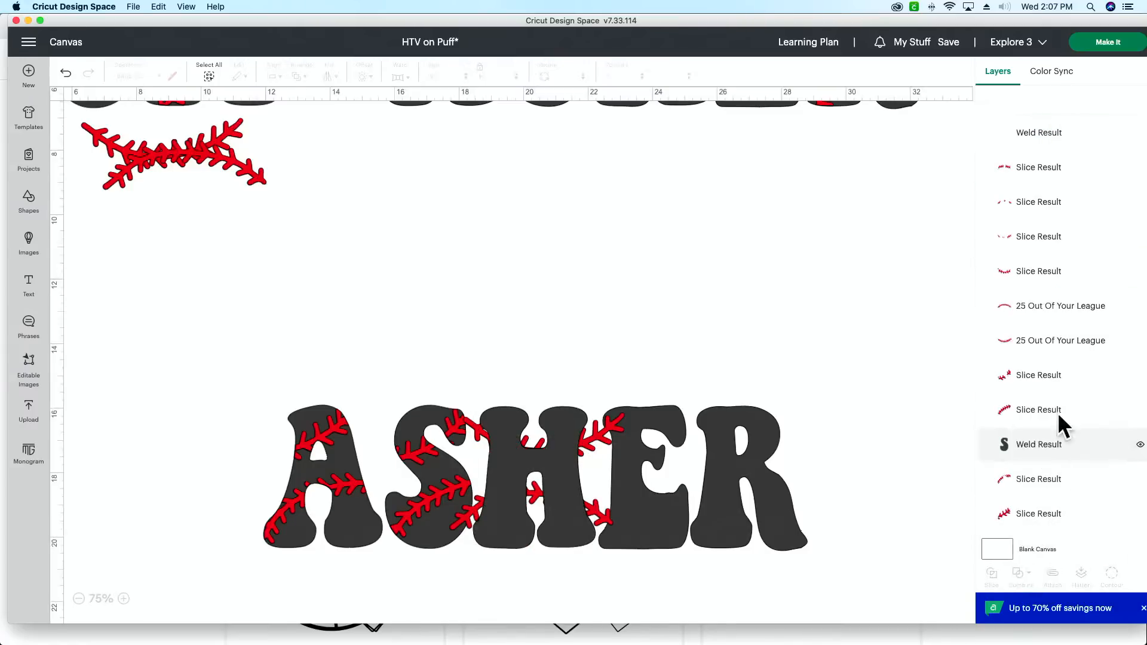
Step: Delete the red stitching remnants outside the H and move its two red stitching slices above the welded H in the layer order
click(1062, 223)
click(1062, 222)
click(1062, 223)
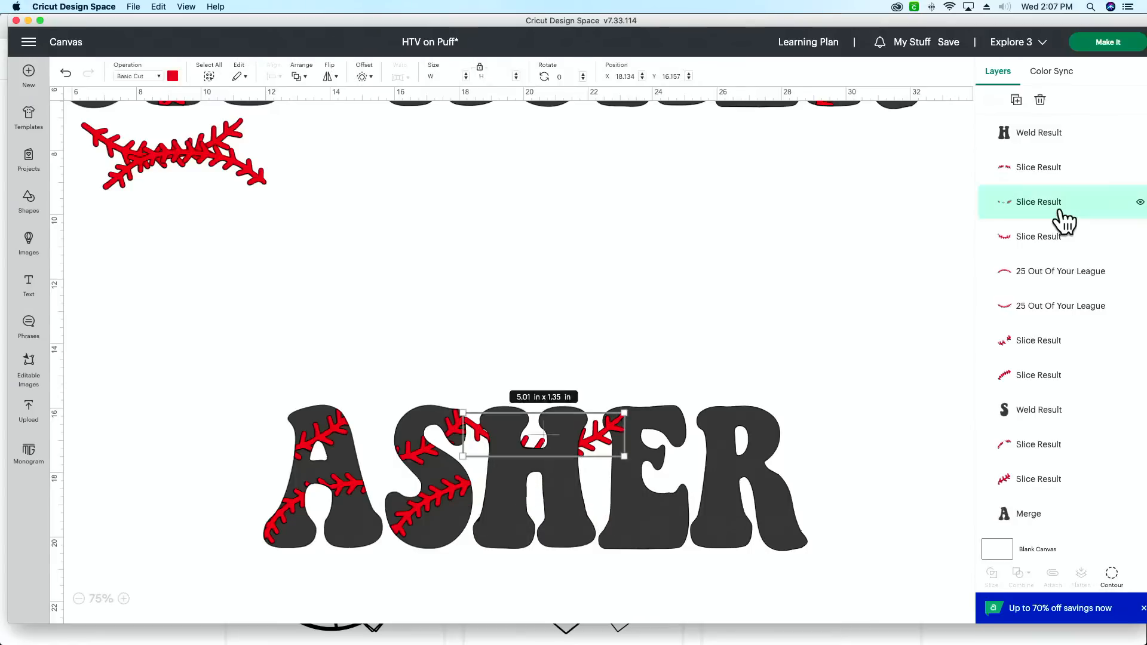
key(Delete)
drag(1060, 218, 1046, 129)
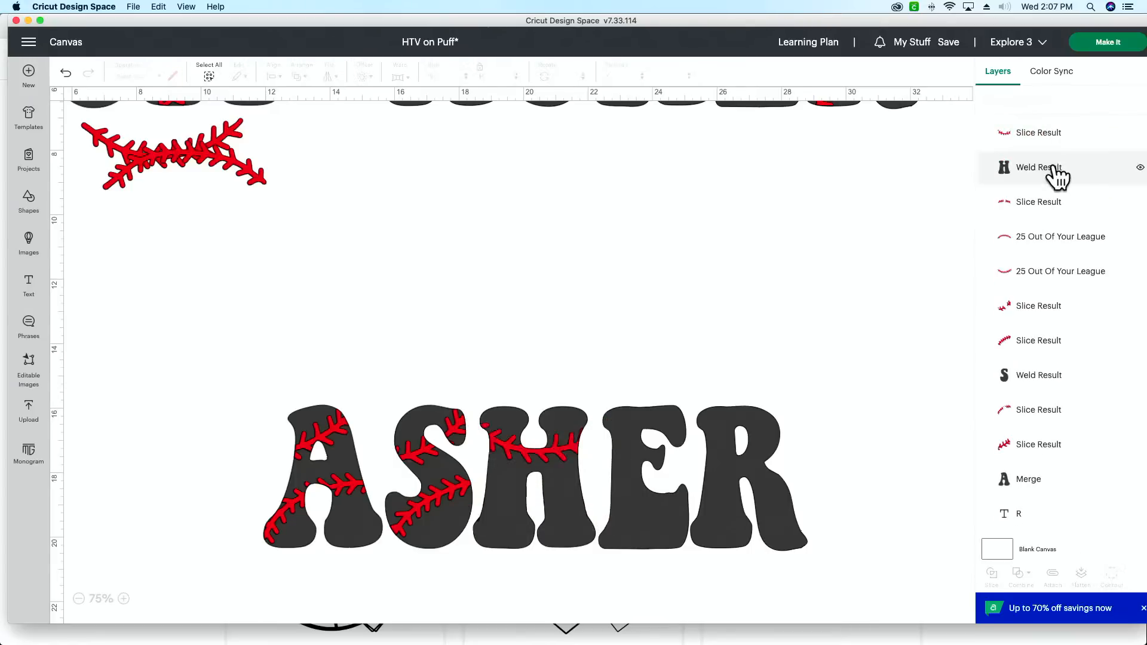
drag(1052, 210, 1027, 120)
click(688, 160)
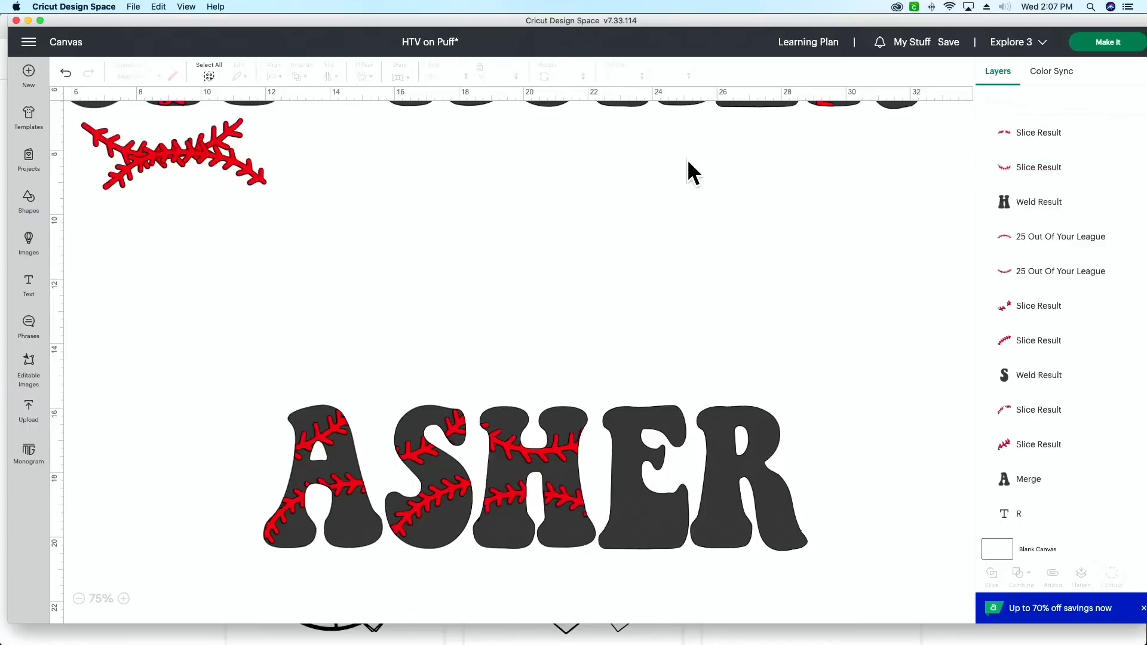
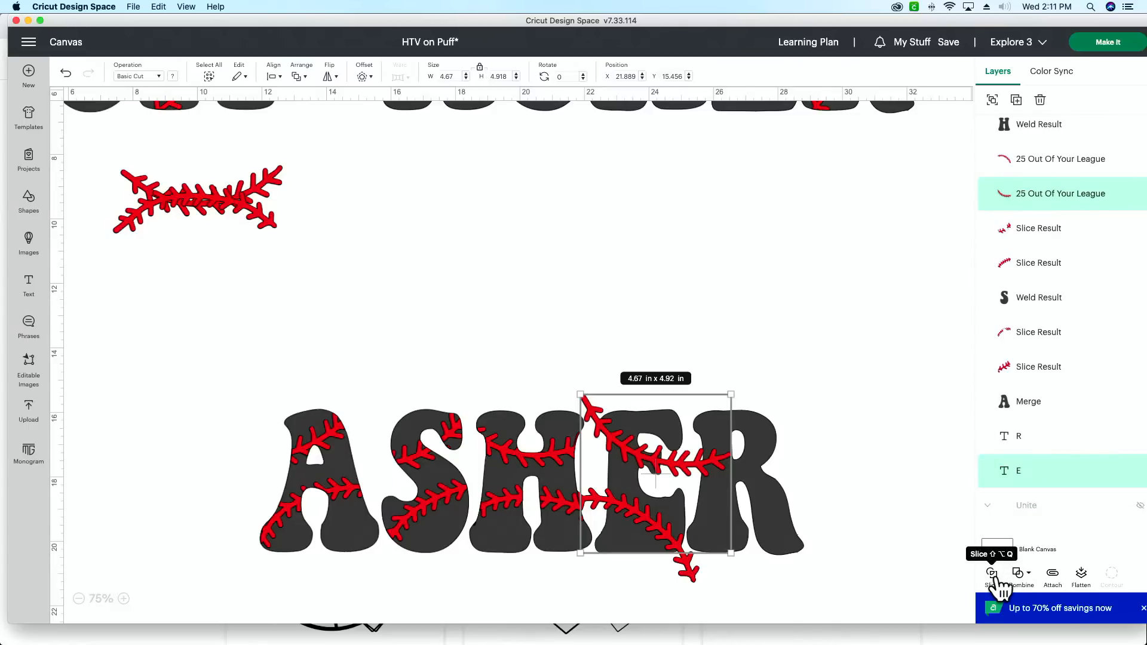
Step: Slice the letter E with the red stitching curve that crosses its upper half
click(993, 575)
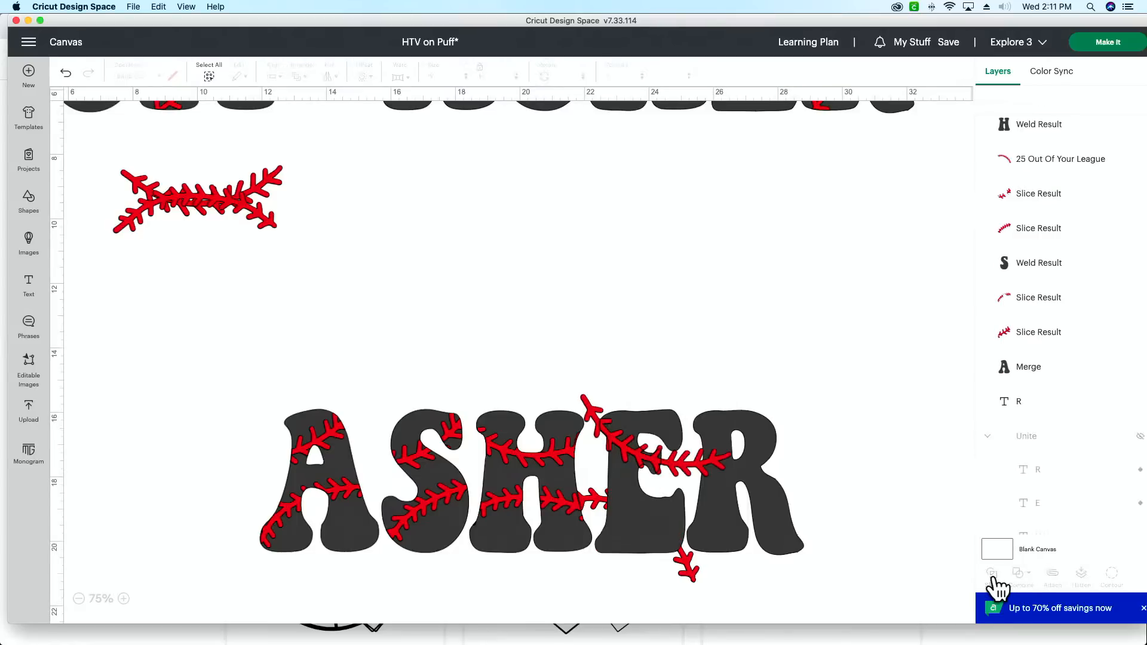
click(128, 599)
click(128, 599)
scroll(453, 422, right, 3)
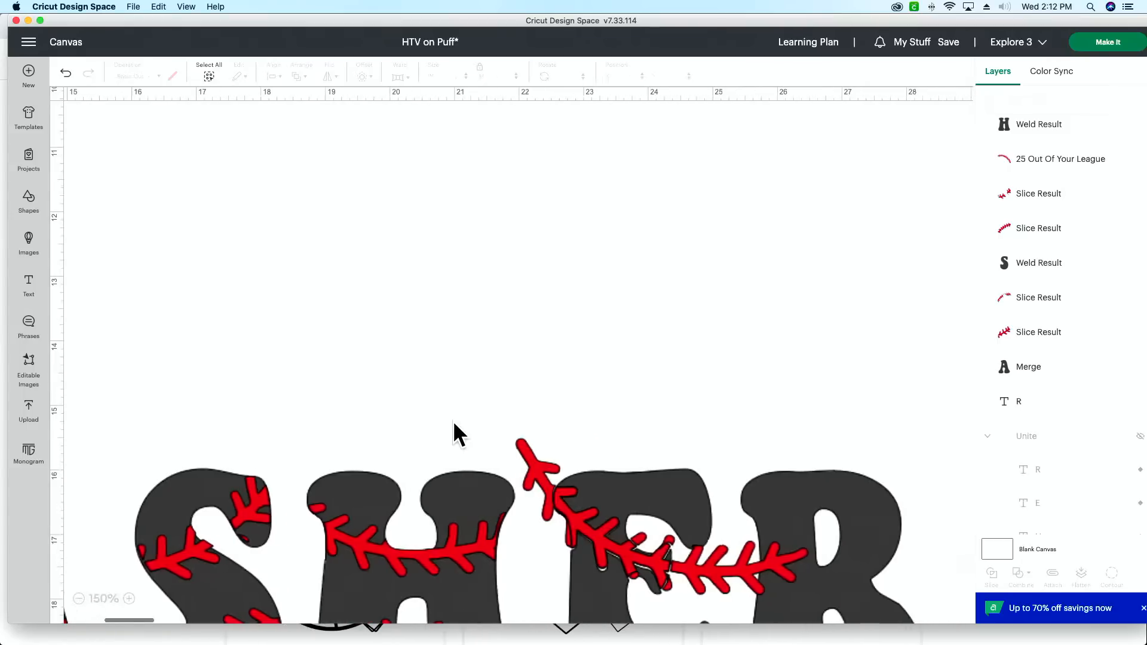
scroll(452, 422, down, 2)
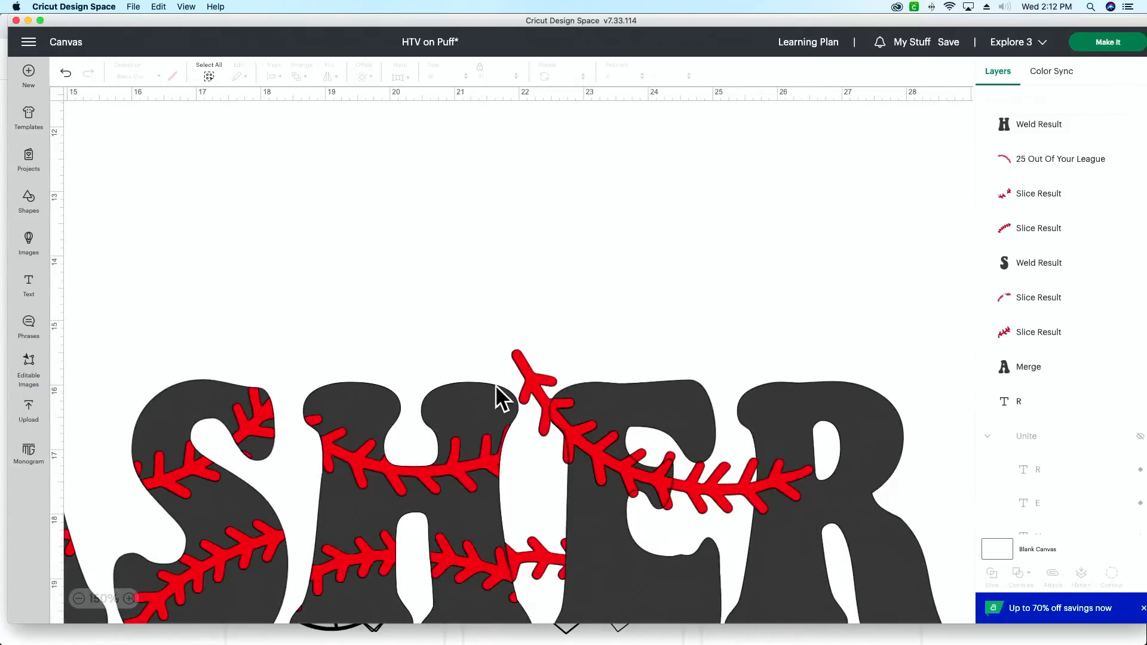
scroll(714, 499, down, 1)
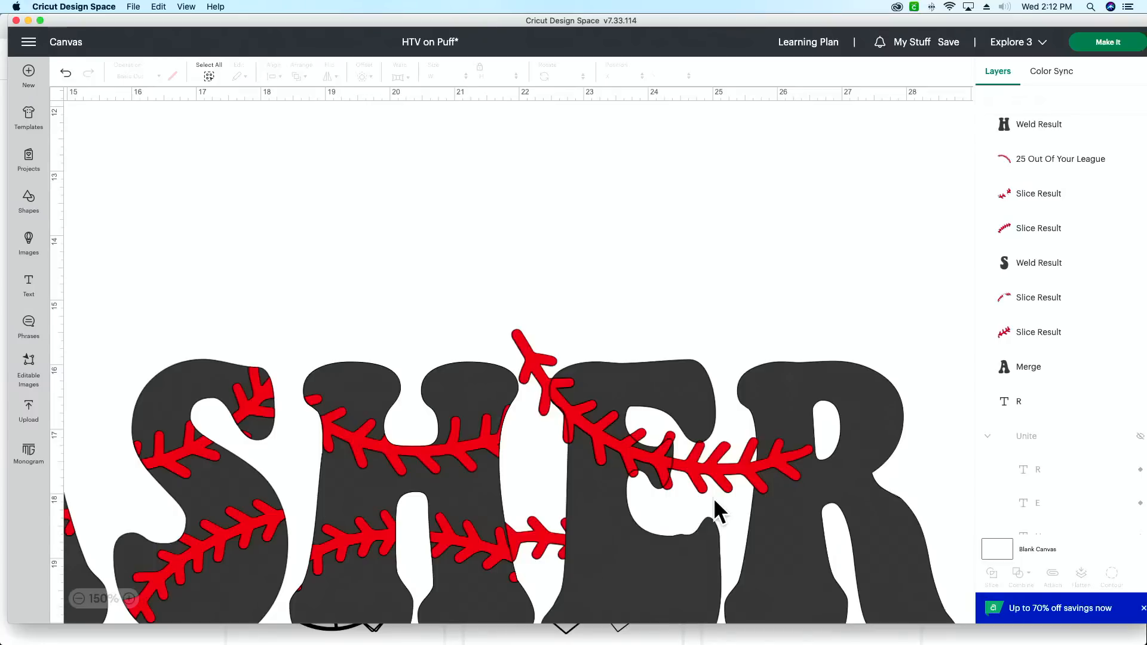
scroll(714, 497, right, 1)
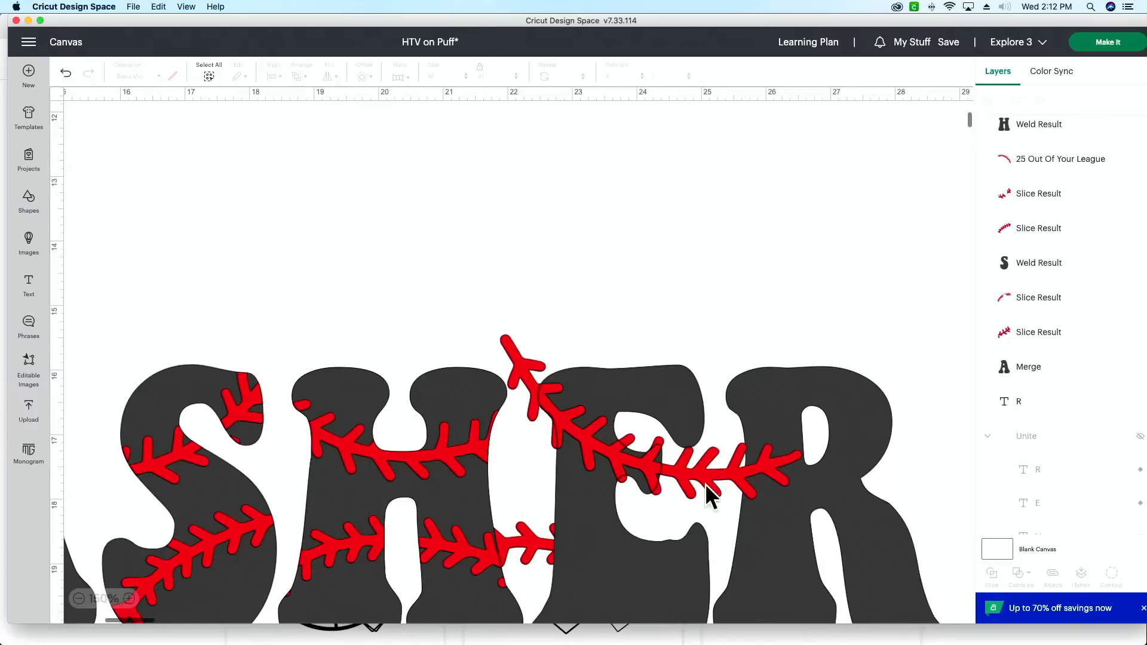
Step: Delete the red stitching remnant outside the E and move its red stitching slice onto the blank canvas above the letter
click(709, 477)
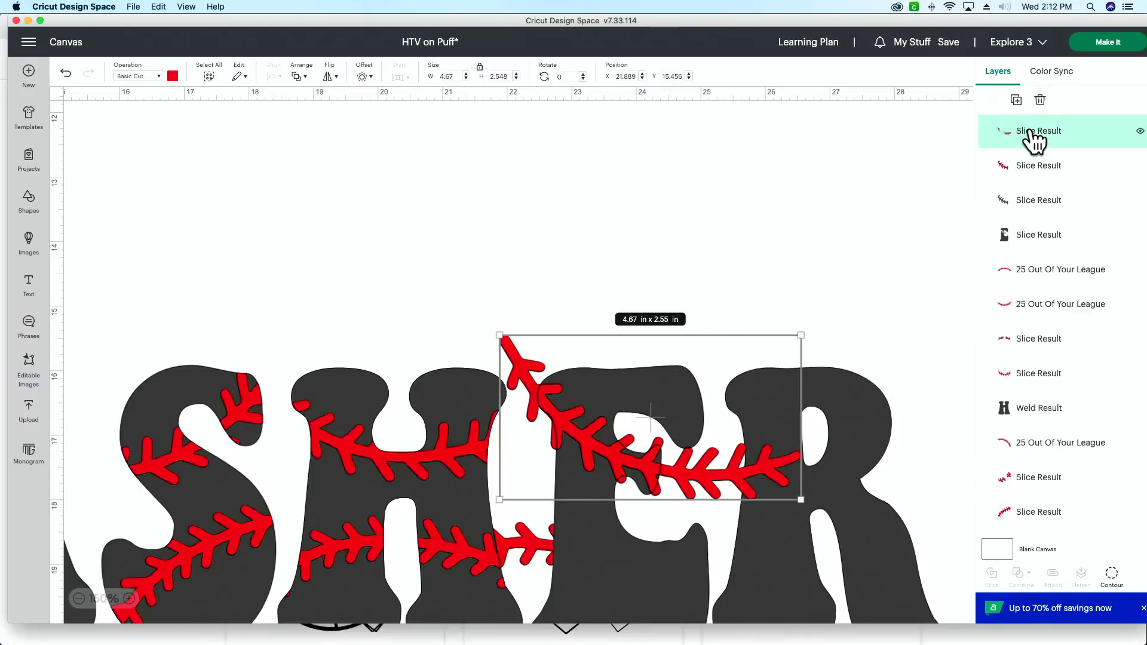
key(Delete)
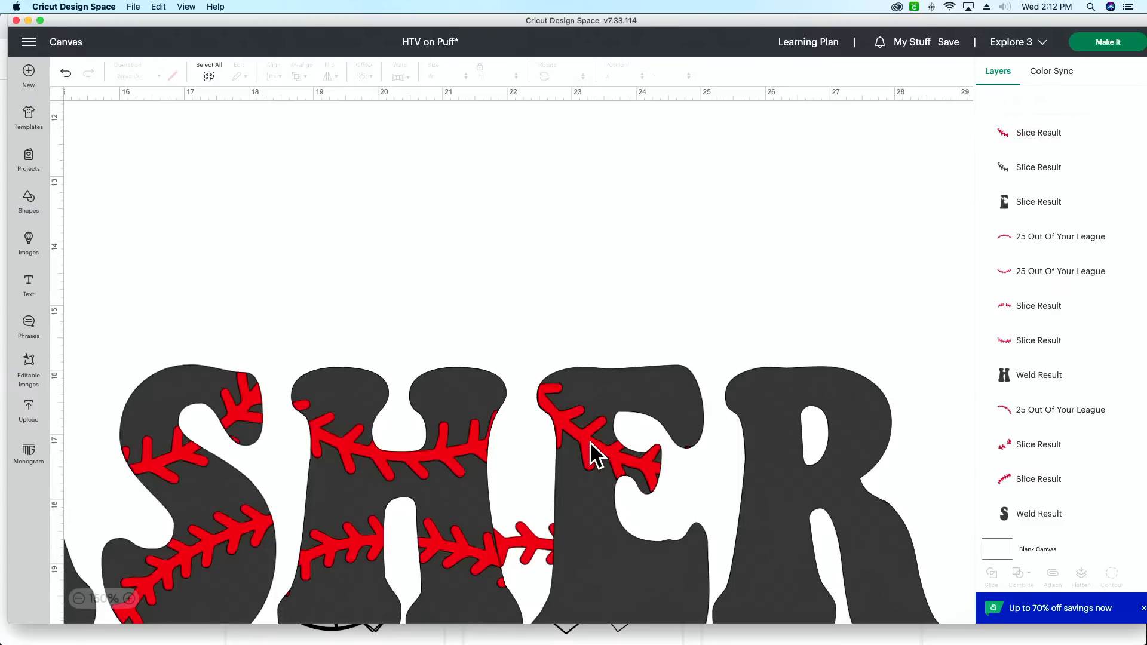
scroll(589, 441, down, 1)
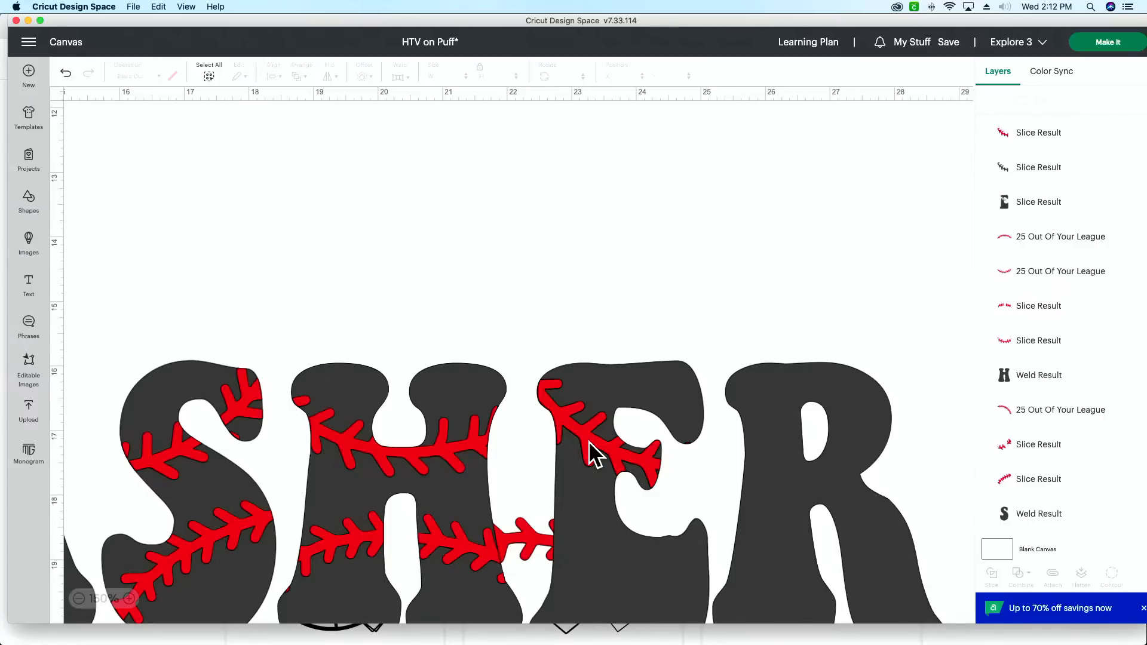
drag(589, 441, 600, 296)
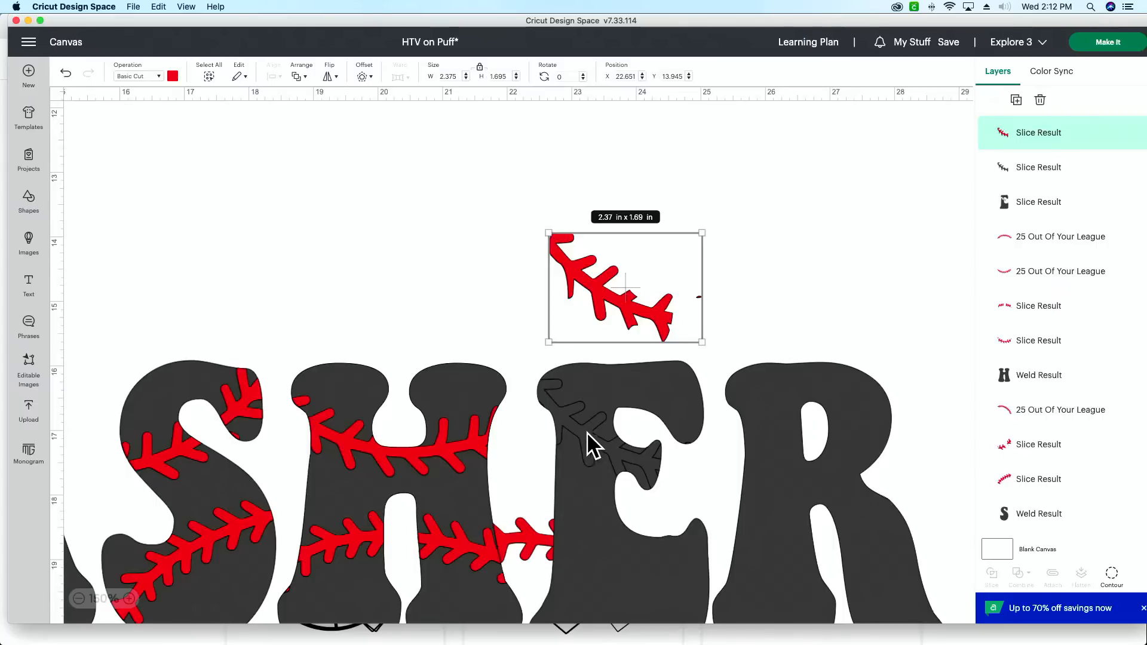
Step: Try to move the black stitching slice away from its cutout in the E, and undo the move
mouse_move(593, 439)
mouse_down()
mouse_move(594, 464)
mouse_move(592, 439)
mouse_up()
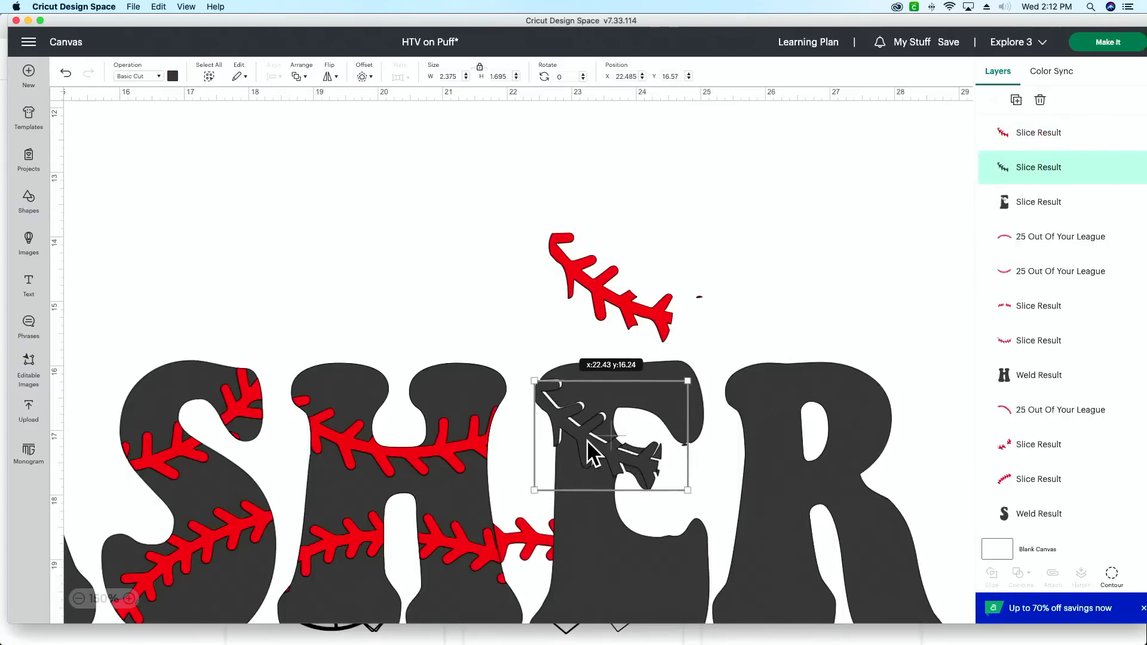
click(65, 72)
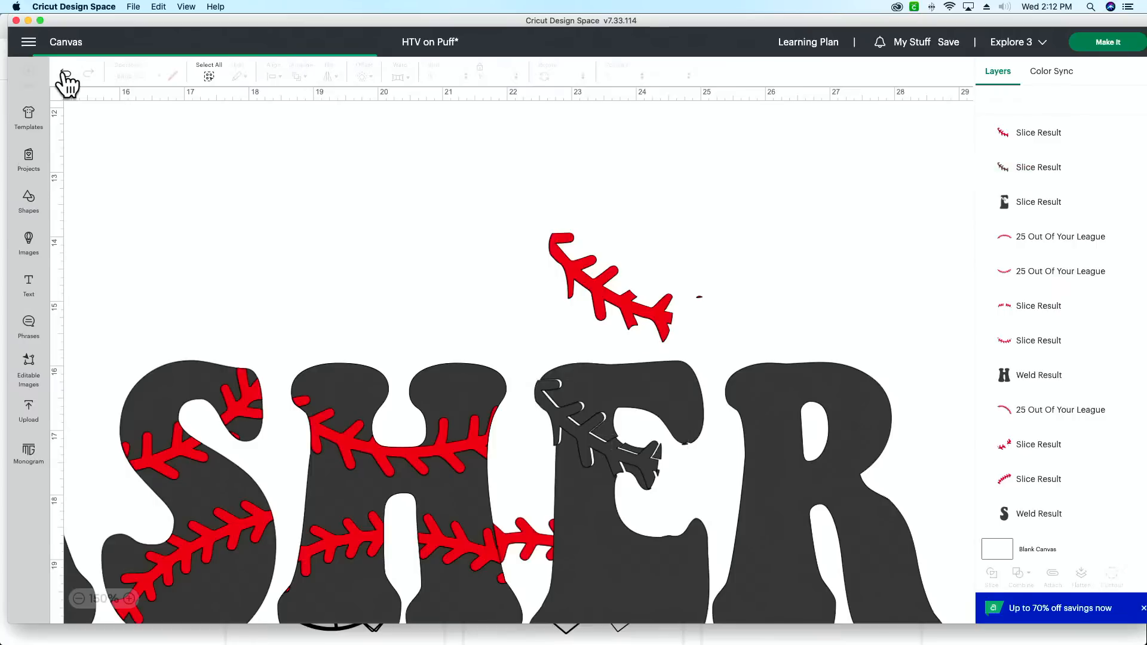
click(65, 72)
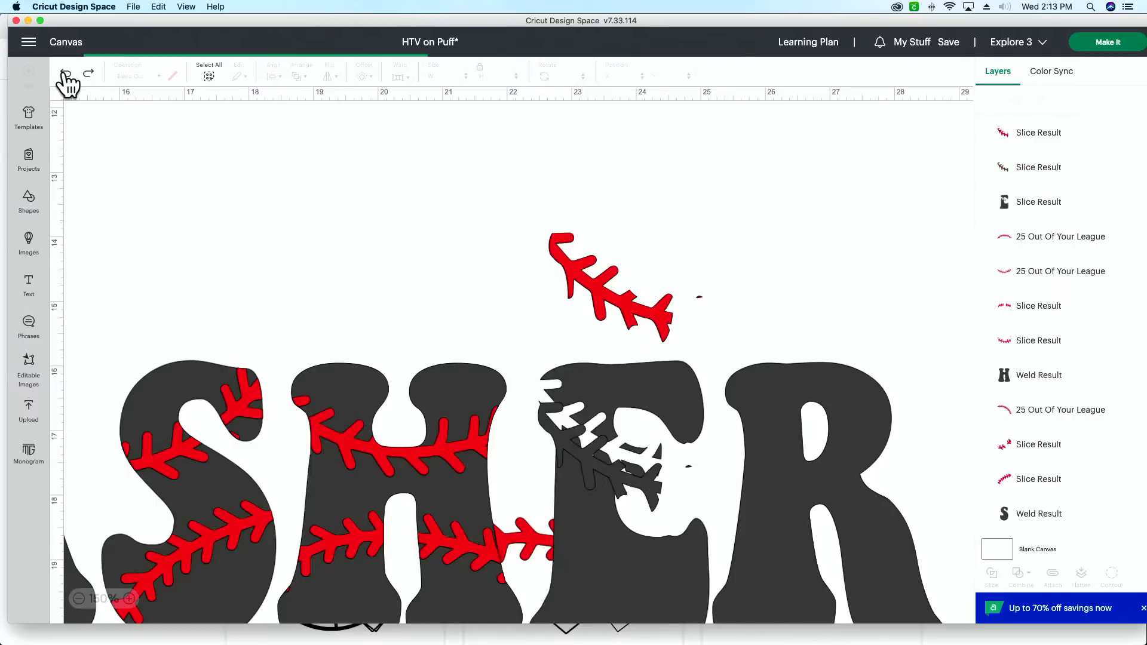
click(65, 72)
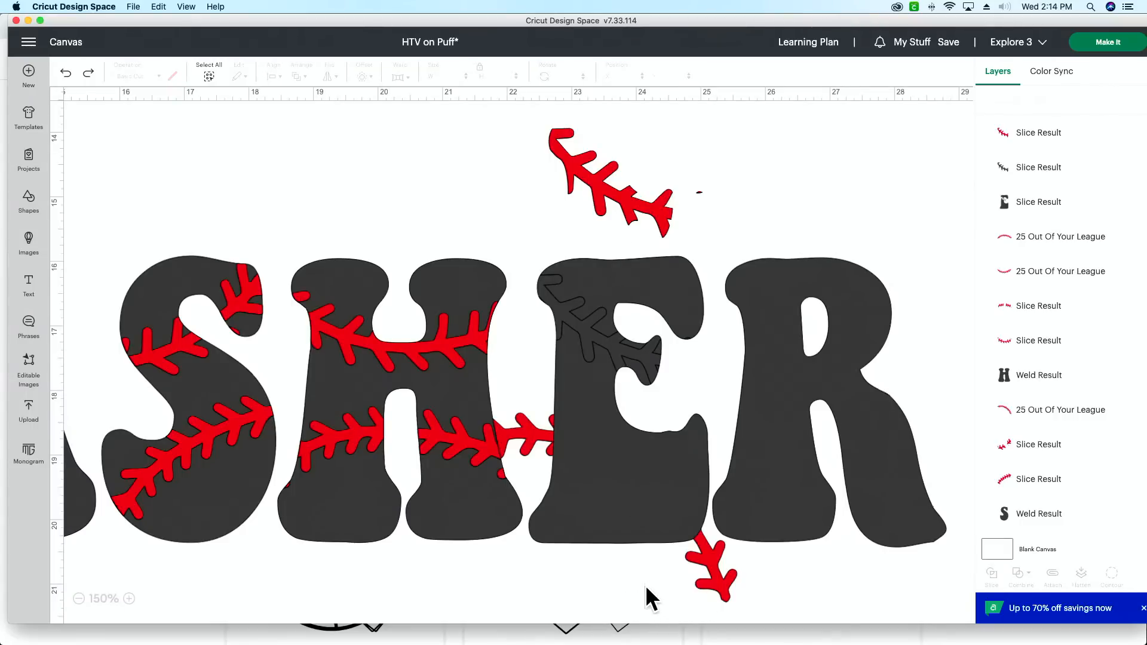
Step: Unite the black E slice with its black stitching slice using the Unite combination
drag(648, 579, 591, 444)
click(752, 160)
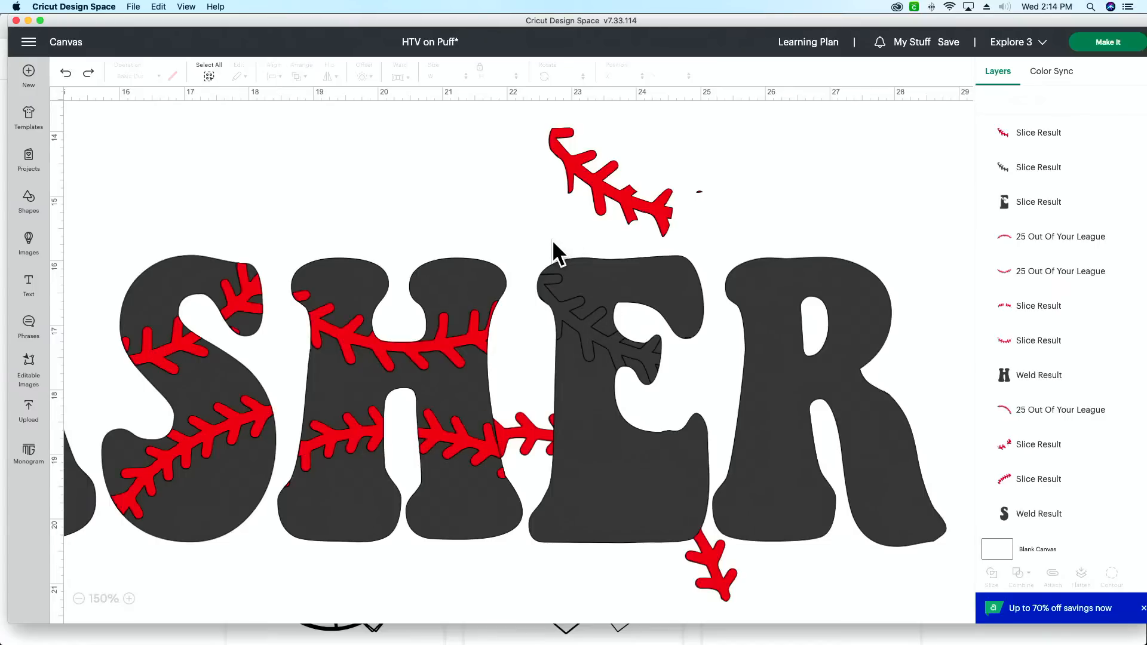
click(1043, 203)
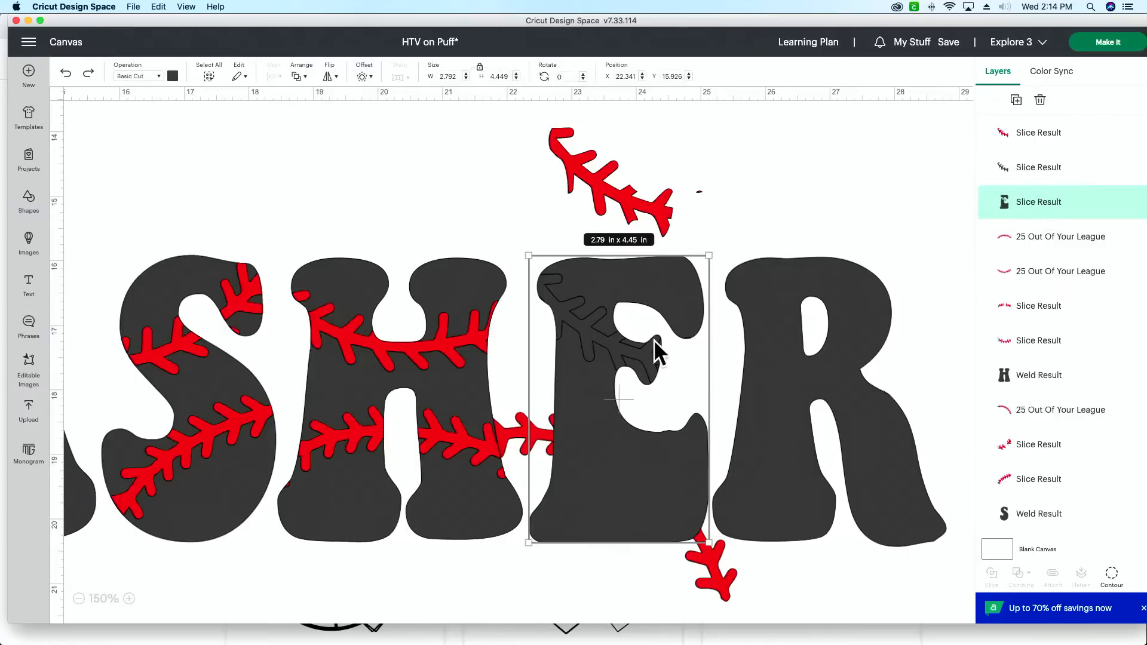
click(525, 220)
drag(546, 245, 590, 323)
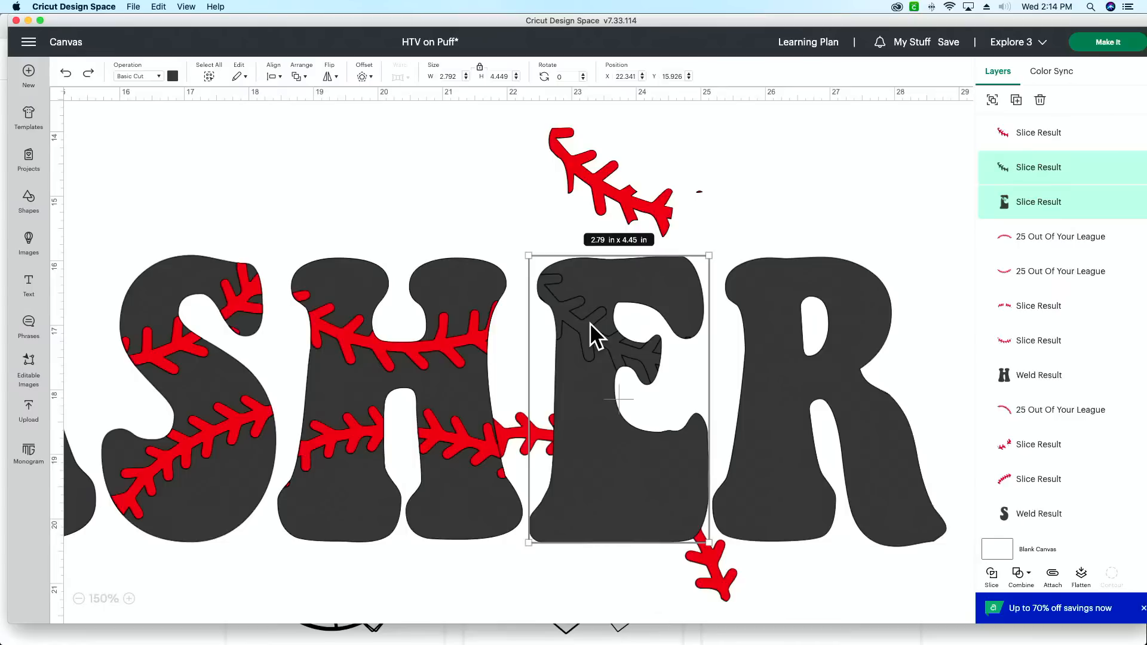
click(1026, 578)
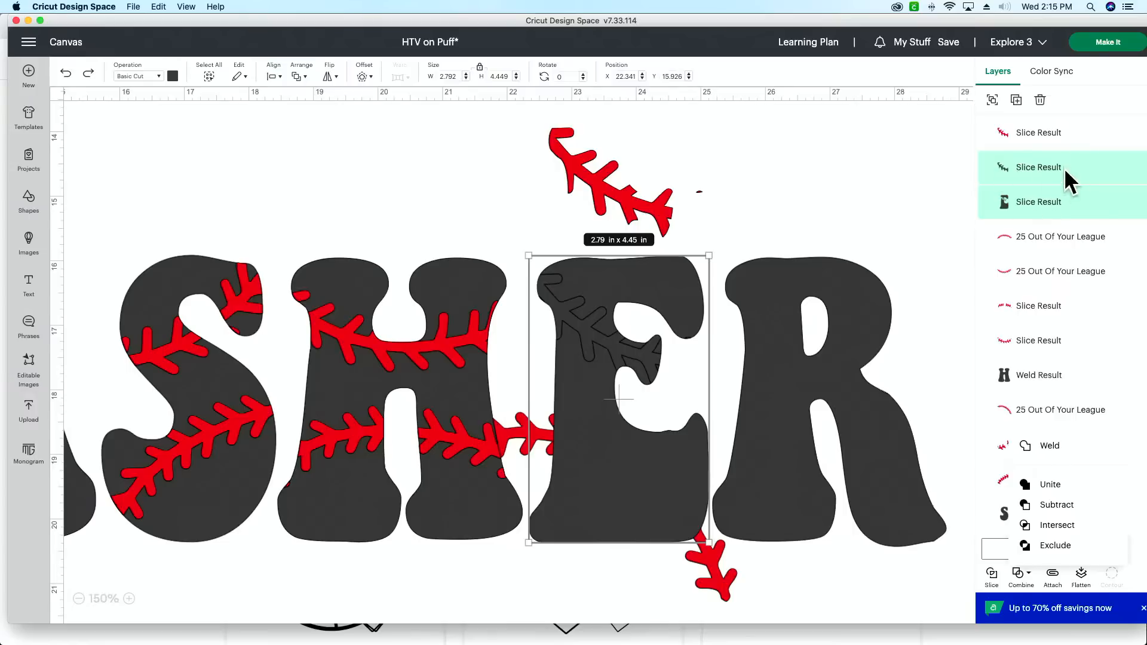
click(1051, 487)
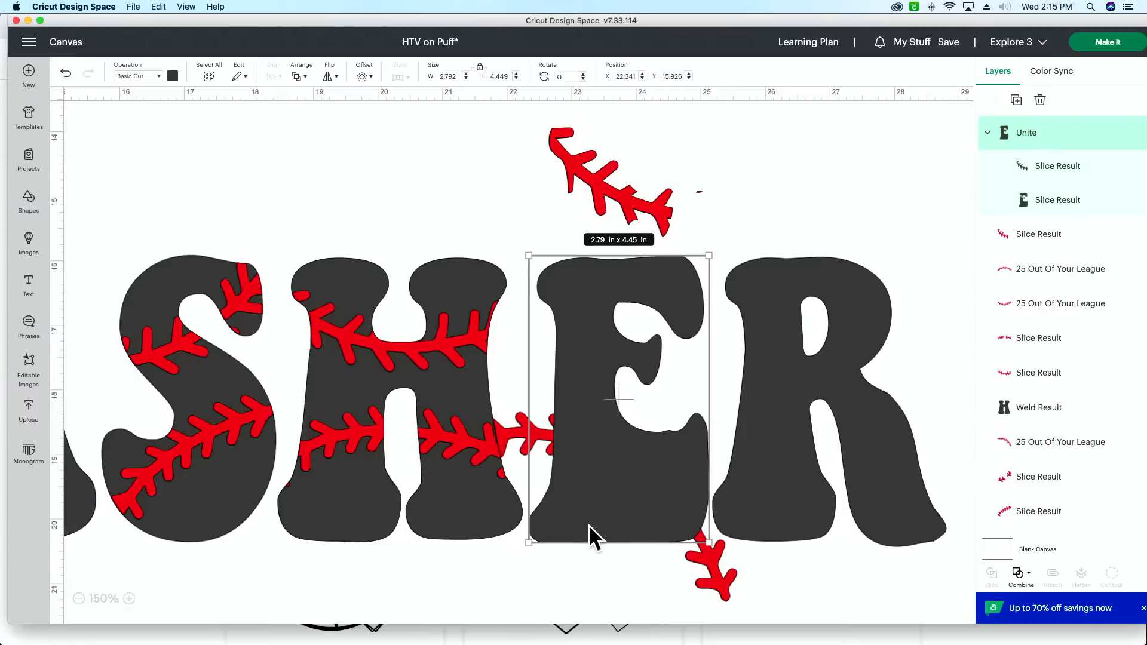
Step: Check the stitching slice inside the united E group and merge the group into one layer
click(1074, 170)
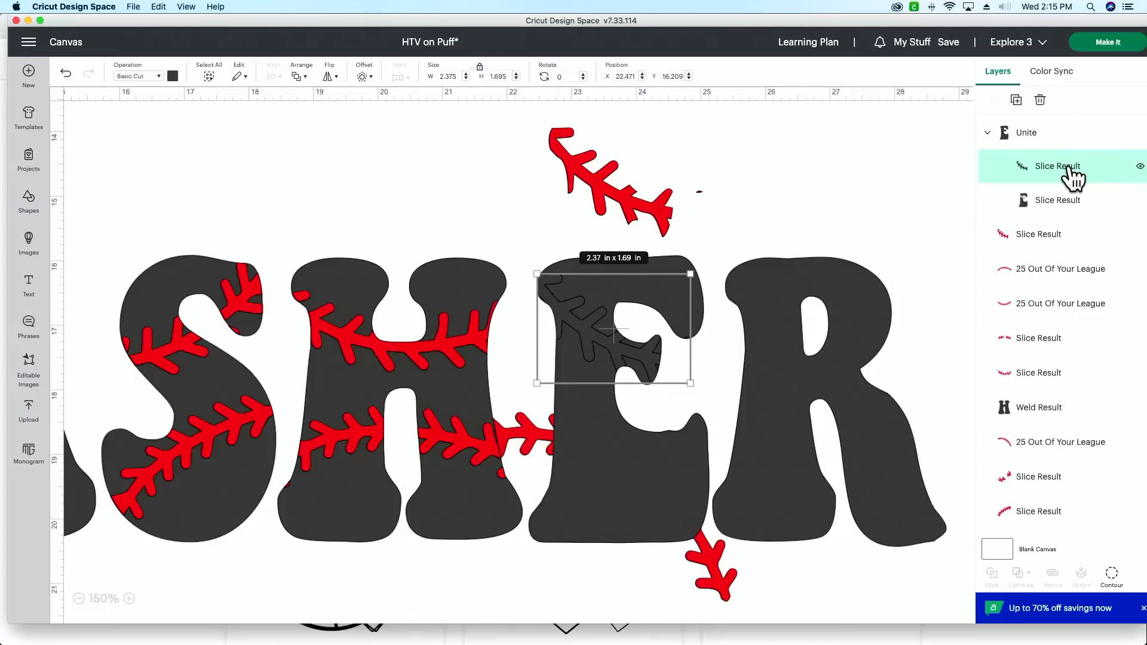
click(1060, 140)
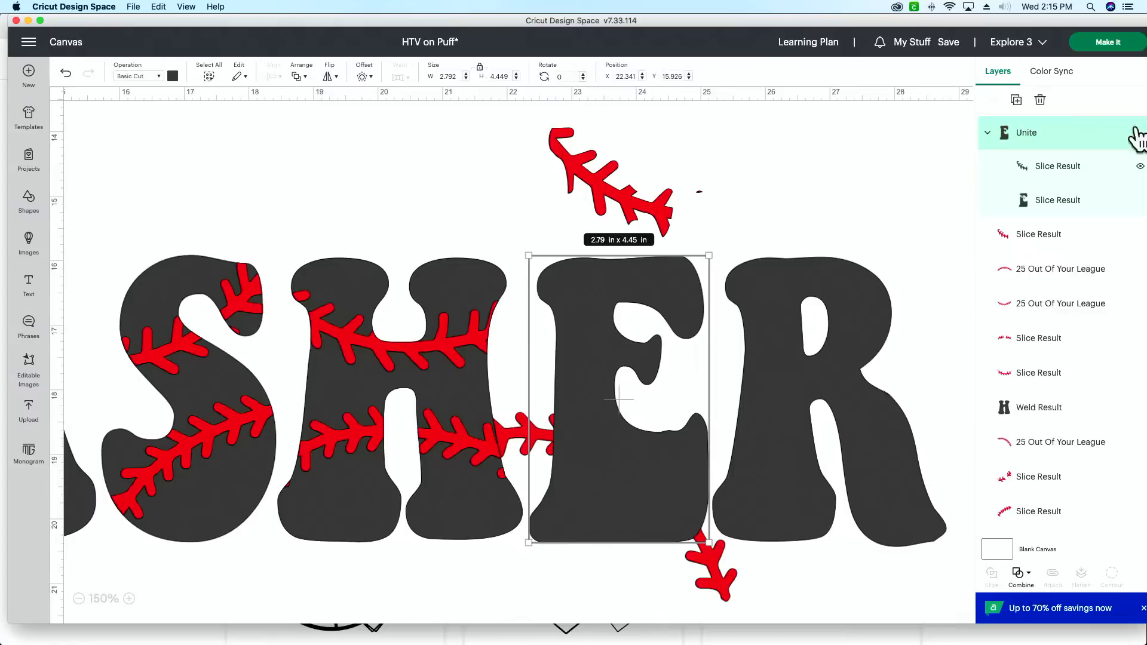
click(1059, 168)
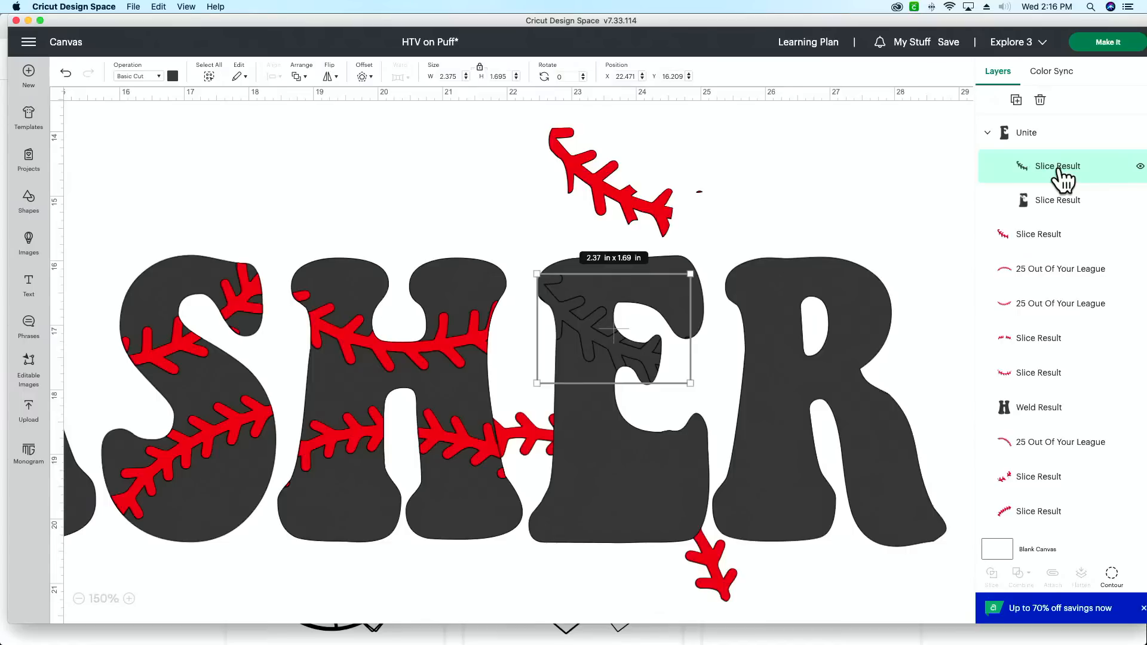
click(1054, 139)
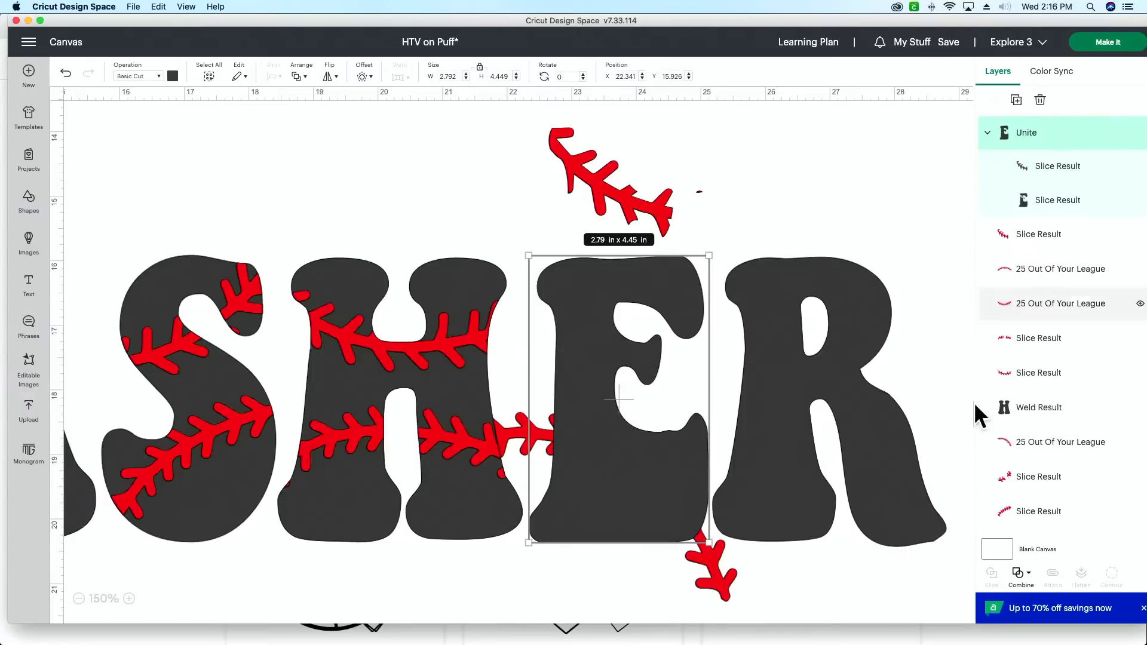
click(1024, 583)
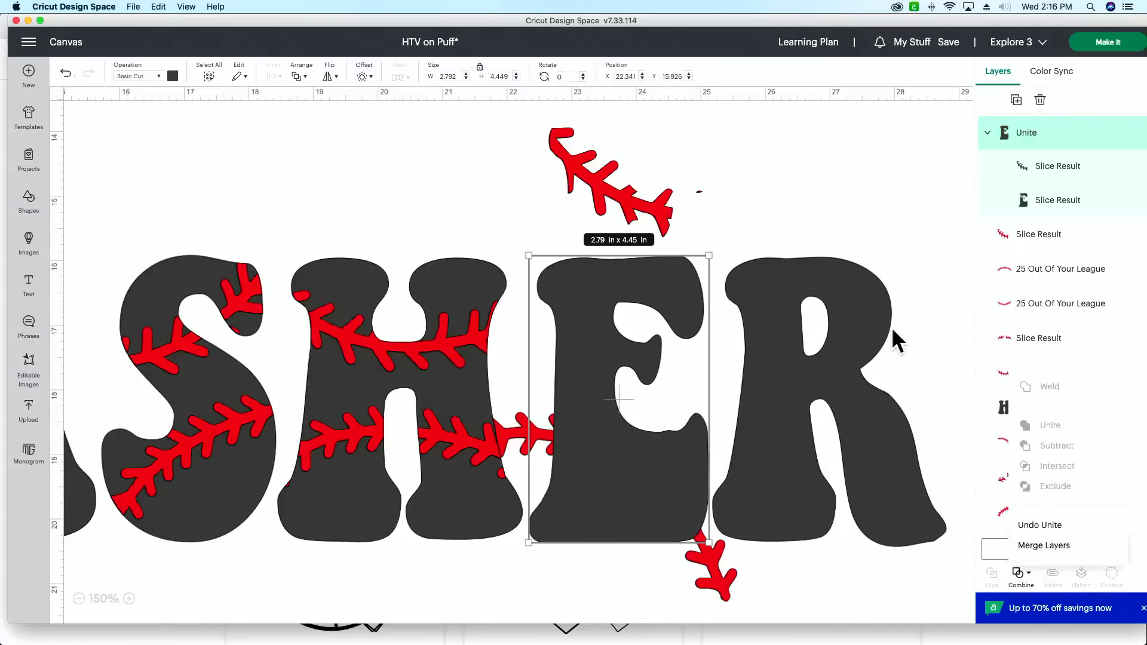
click(1074, 548)
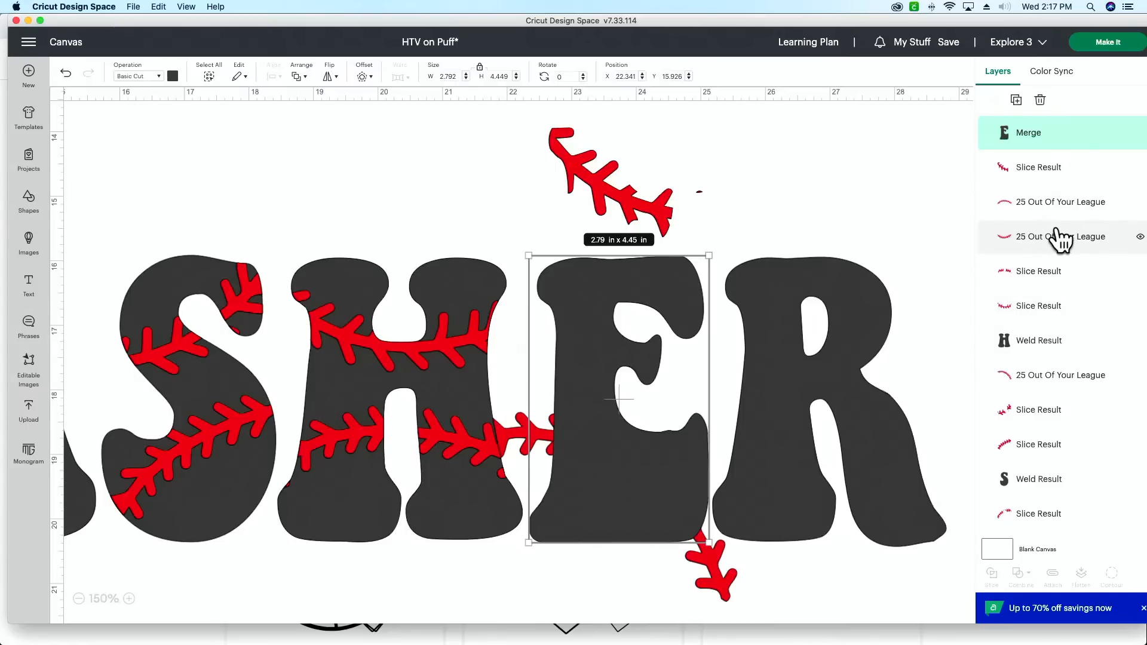
Step: Bring the arched stitching curve above the merged E in the layer order and position it diagonally across the lower E
drag(1062, 384, 1032, 133)
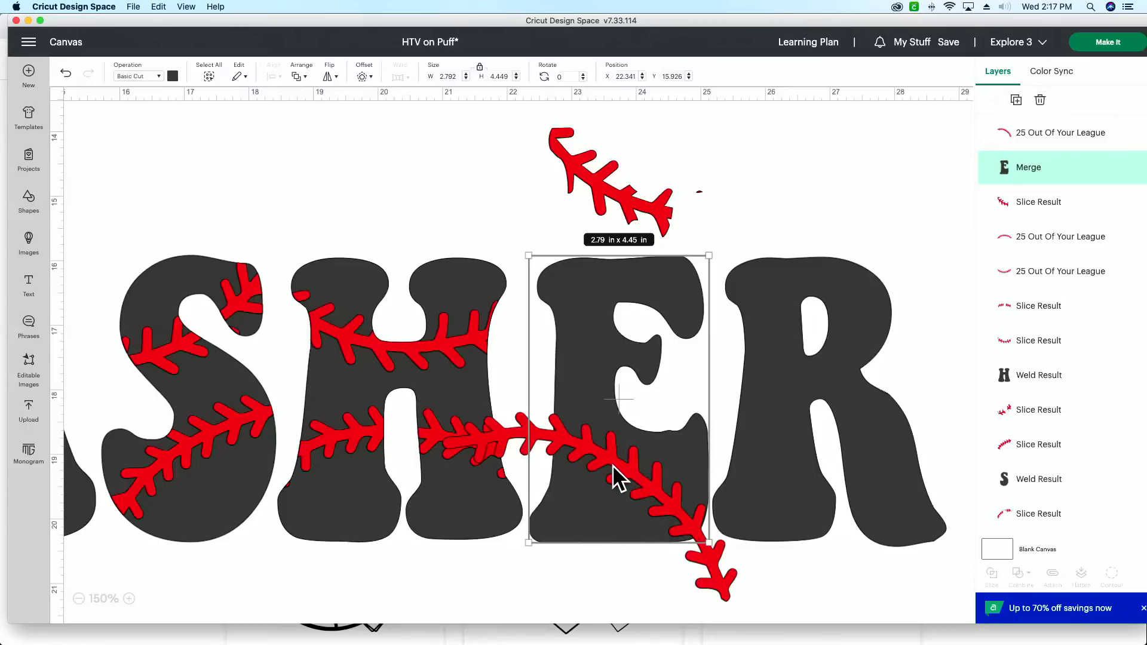
click(652, 582)
drag(659, 550, 670, 572)
click(596, 576)
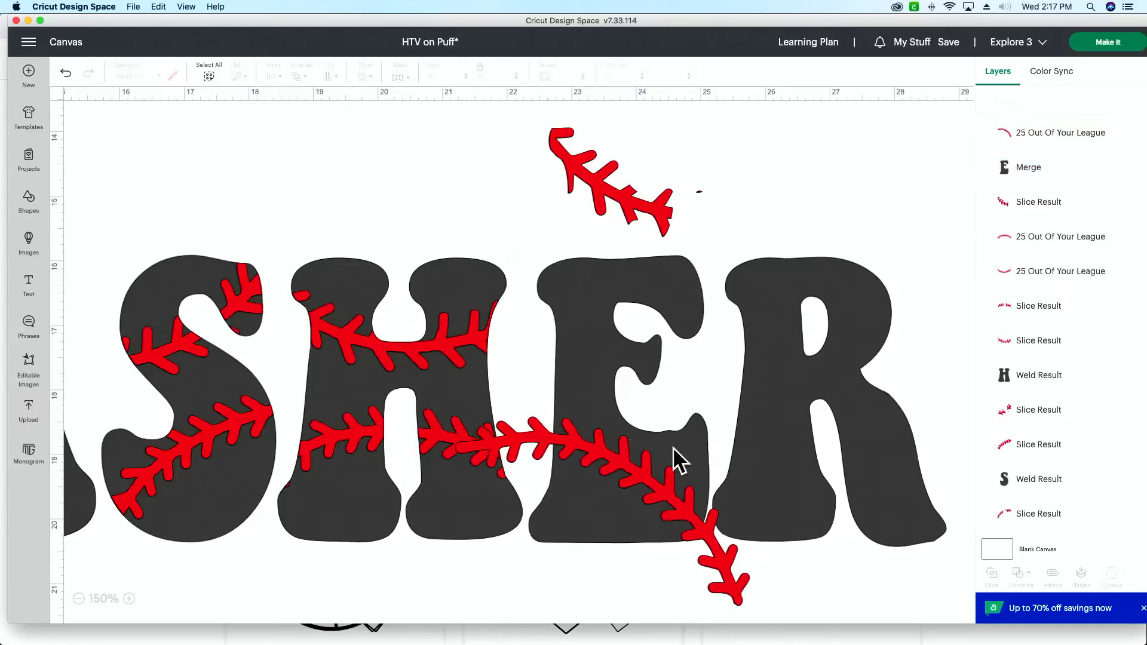
mouse_move(685, 386)
mouse_down()
mouse_move(654, 417)
mouse_move(680, 381)
mouse_up()
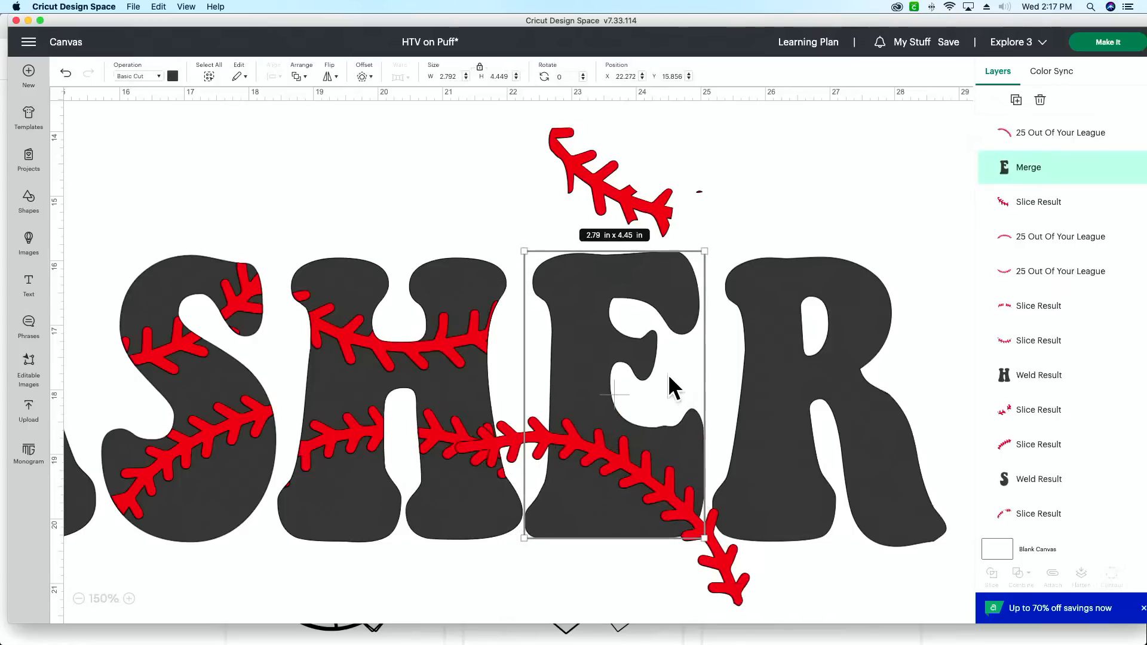
click(66, 74)
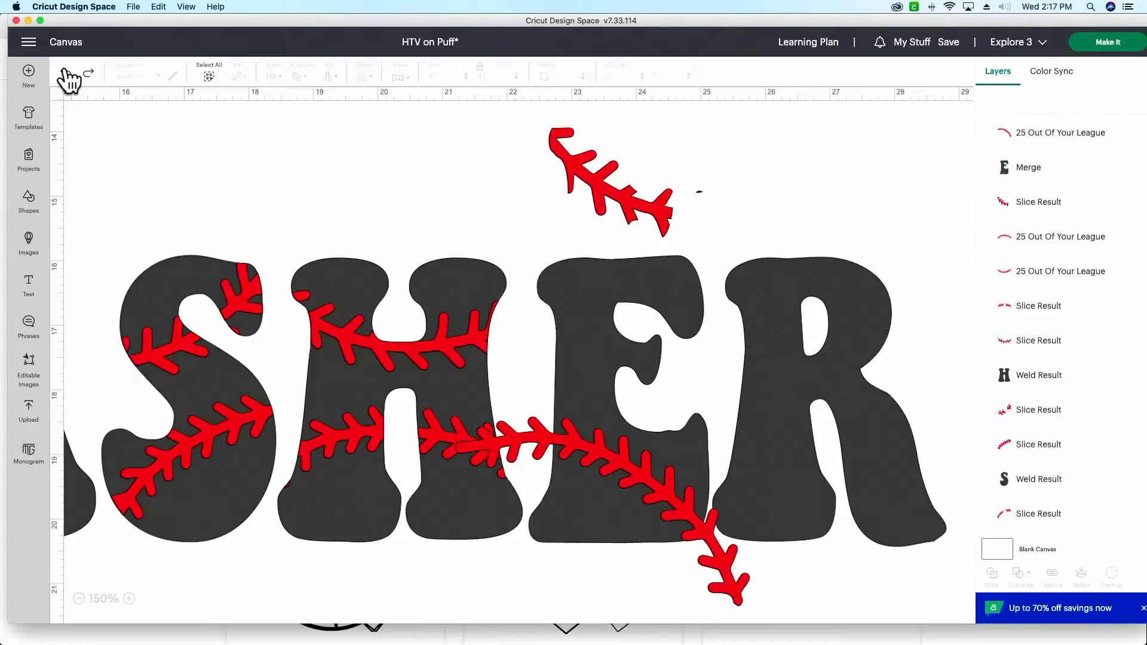
Step: Try the Exclude combination on the merged E and the lower stitching curve, and undo it
click(1063, 148)
shift+click(1060, 172)
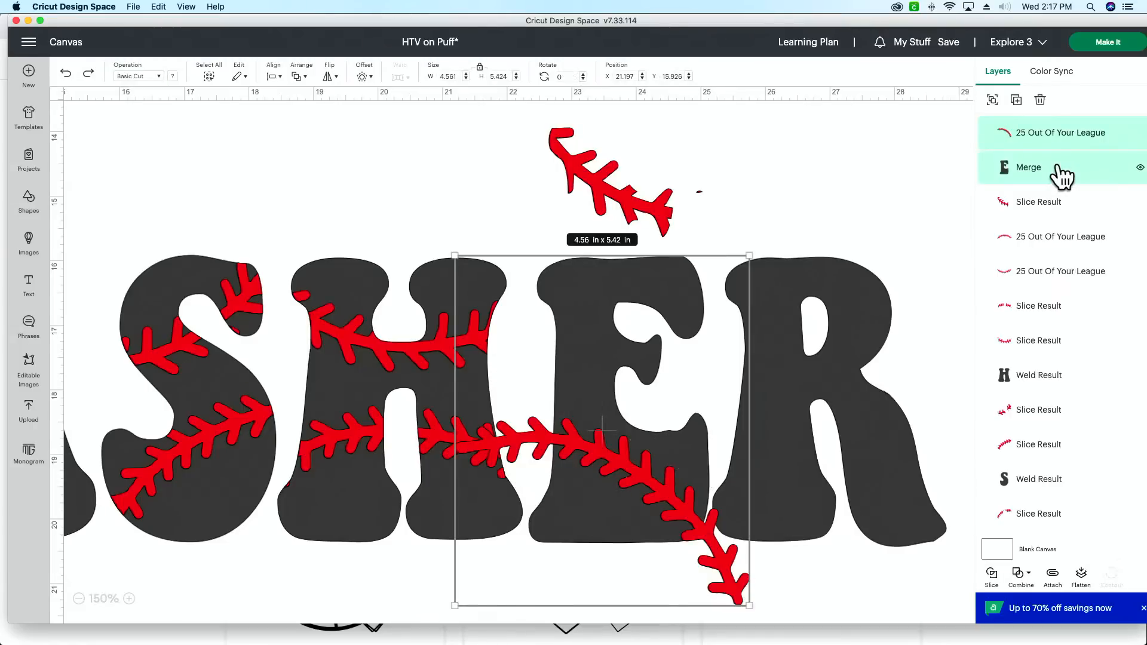
click(1019, 577)
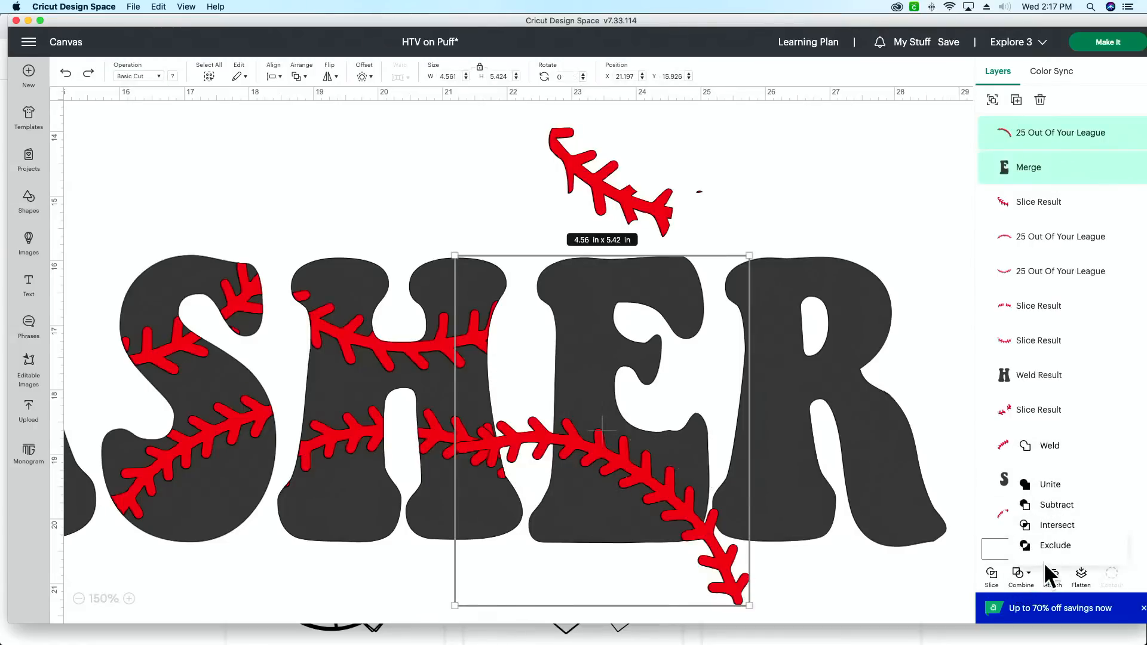
click(1098, 544)
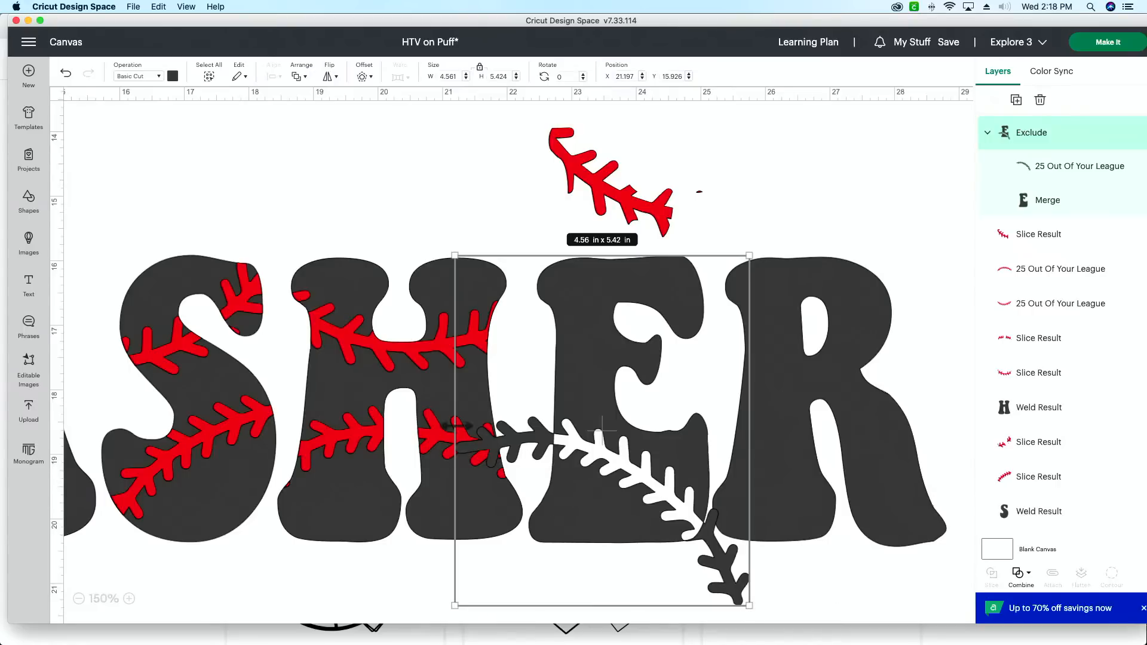
click(66, 74)
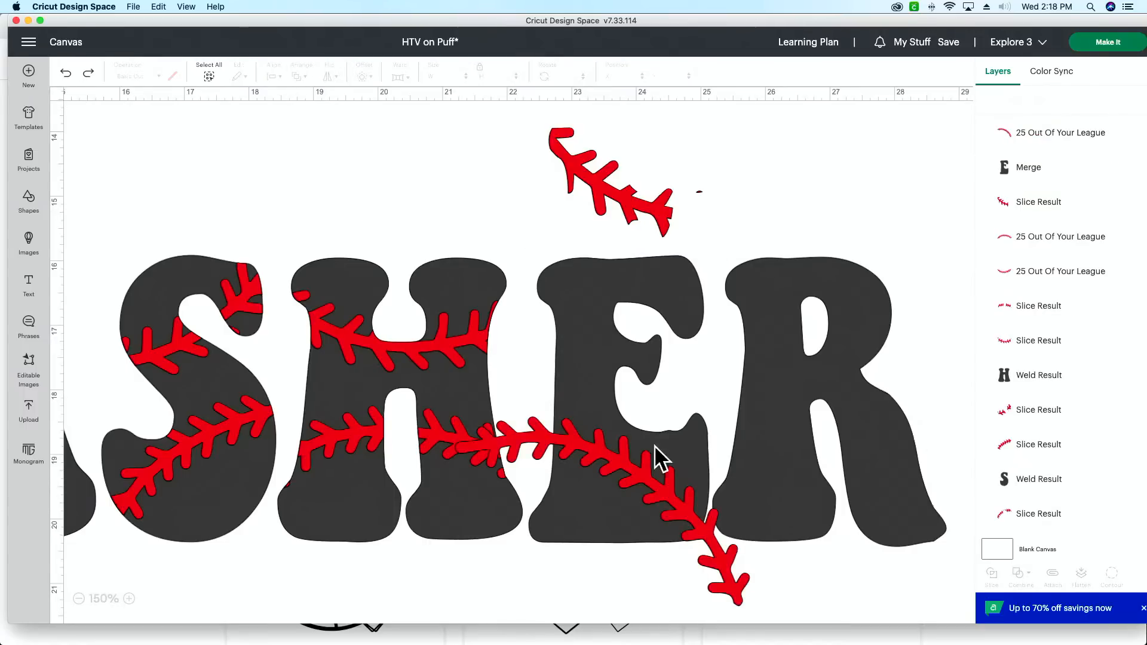
Step: Try the Intersect combination on the merged E and the lower stitching curve, and undo it
mouse_move(664, 575)
mouse_down()
mouse_move(658, 514)
mouse_move(668, 572)
mouse_up()
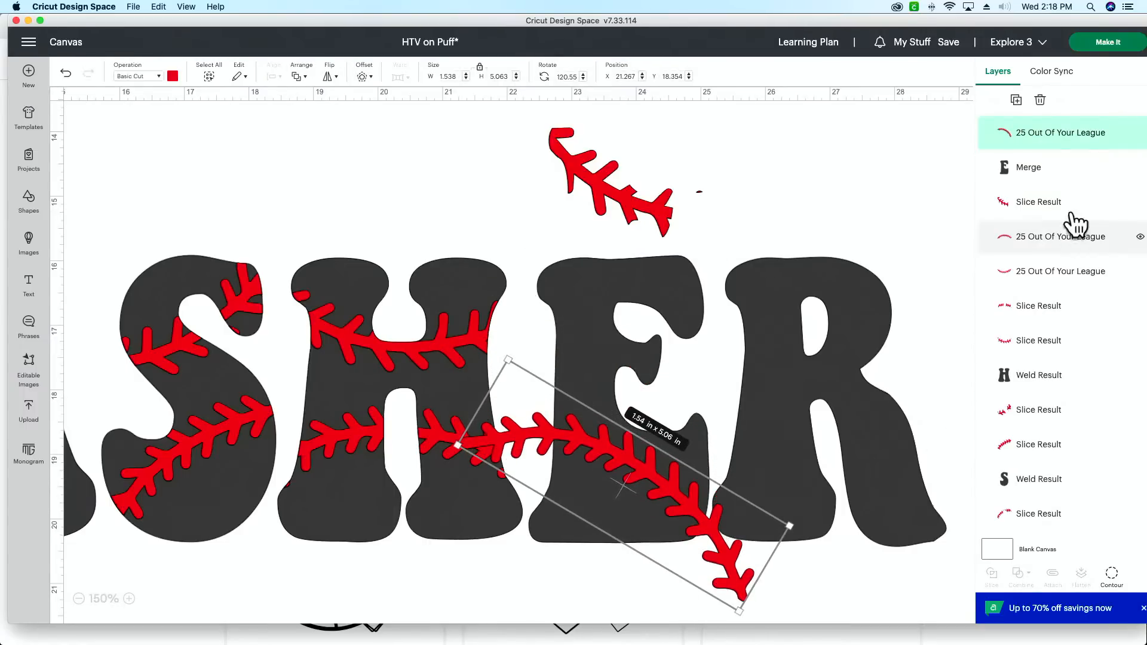
click(1063, 173)
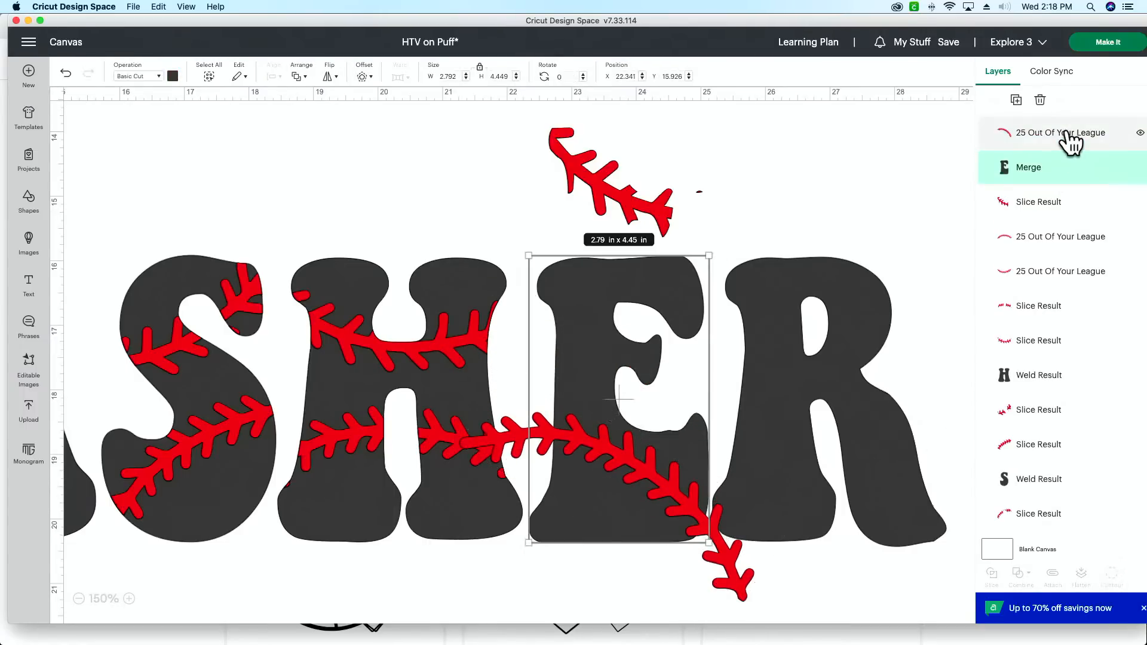
shift+click(1069, 142)
click(1023, 579)
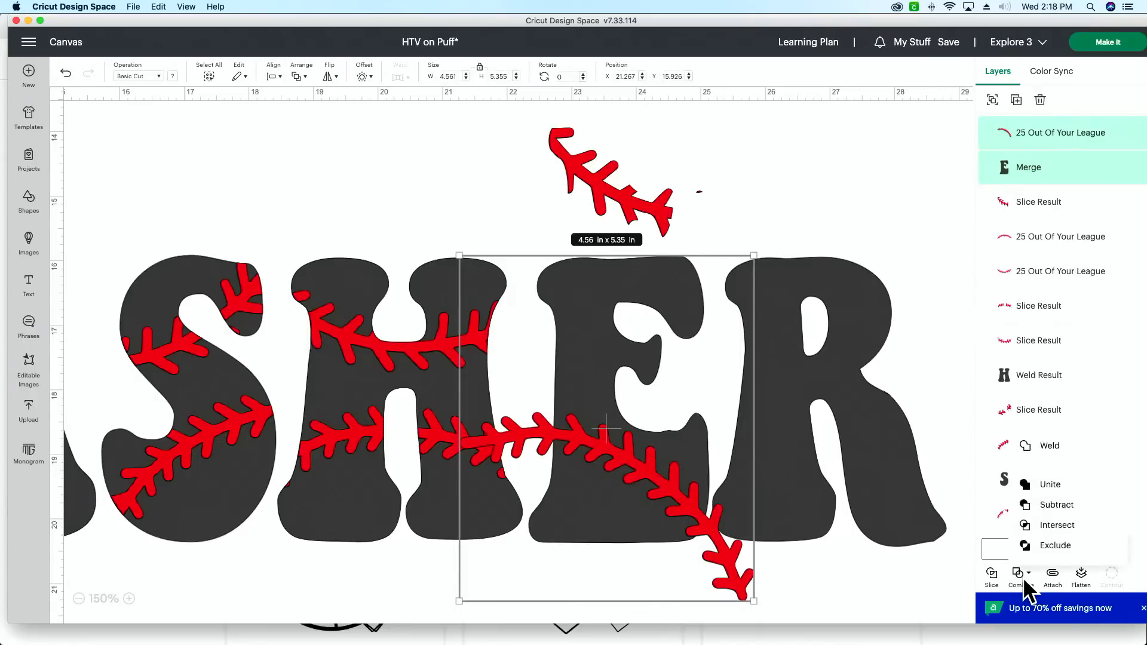
click(1071, 525)
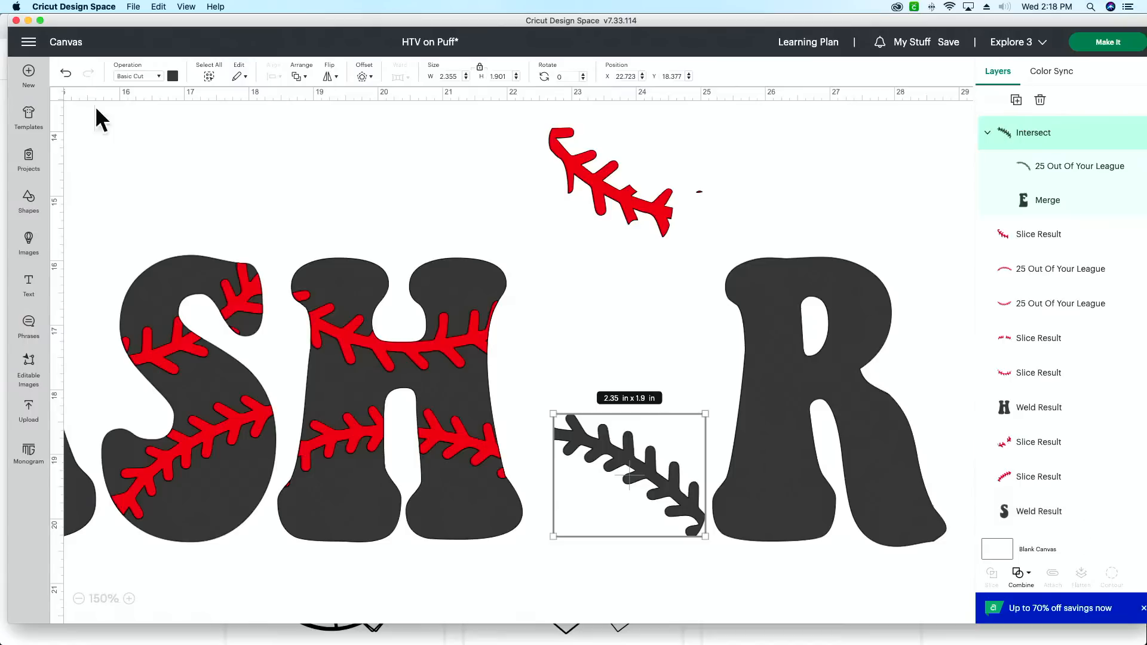
click(65, 74)
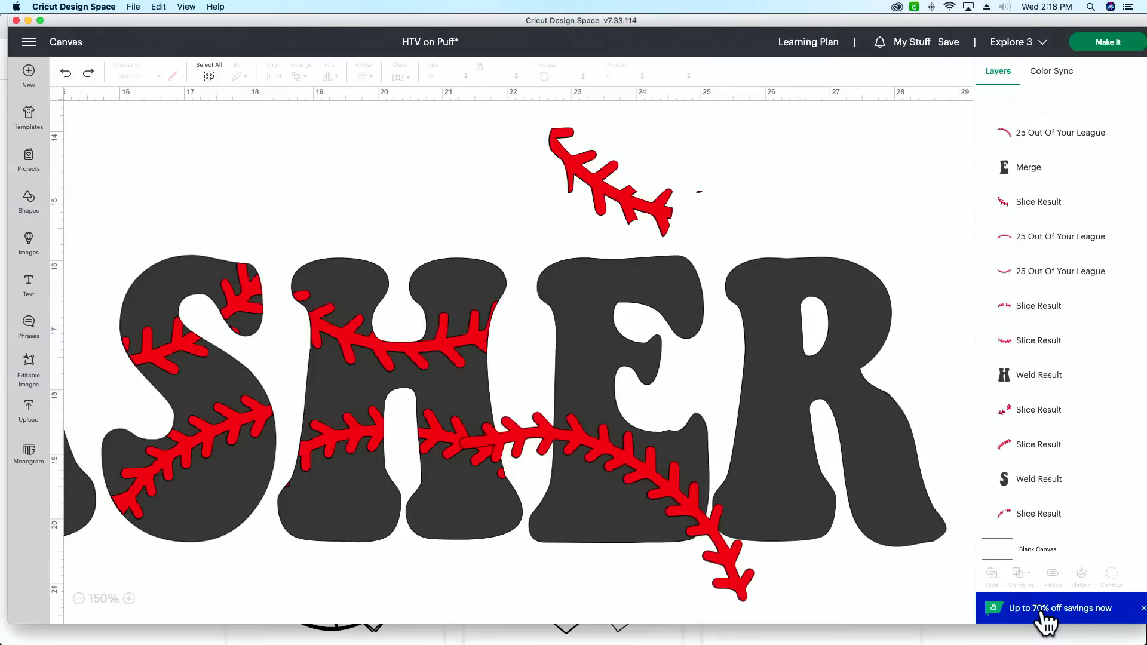
Step: Bring the sliced red stitching piece to the top of the layer order and align it over the upper part of the E
mouse_move(948, 644)
drag(635, 223, 656, 297)
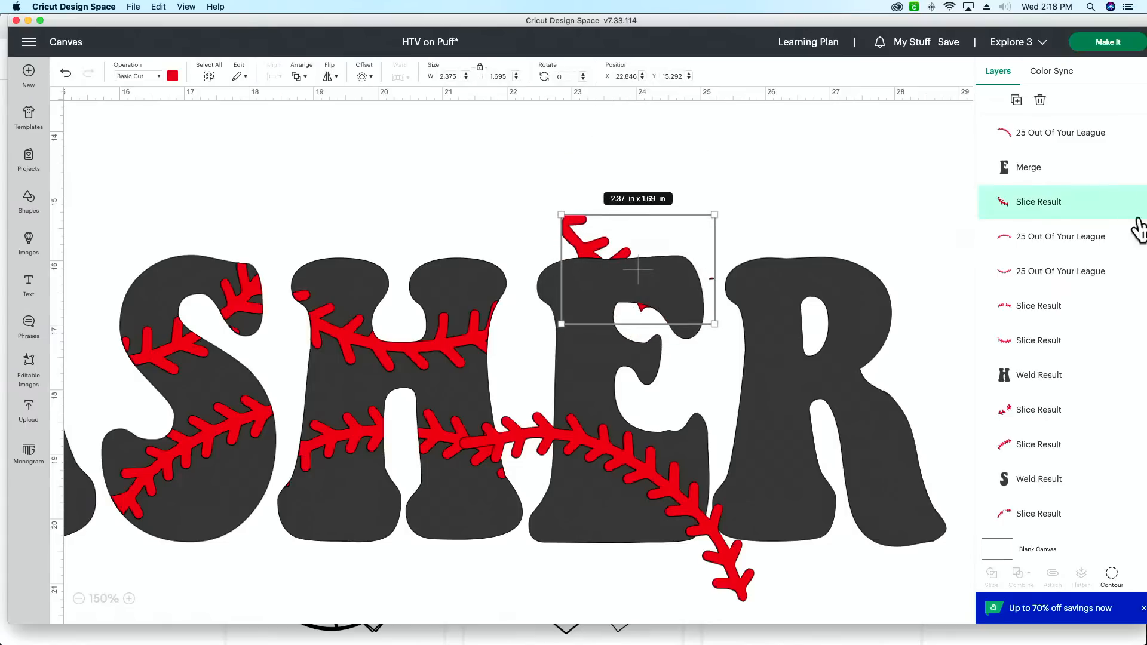
drag(1022, 203, 1045, 146)
drag(622, 258, 589, 335)
click(727, 181)
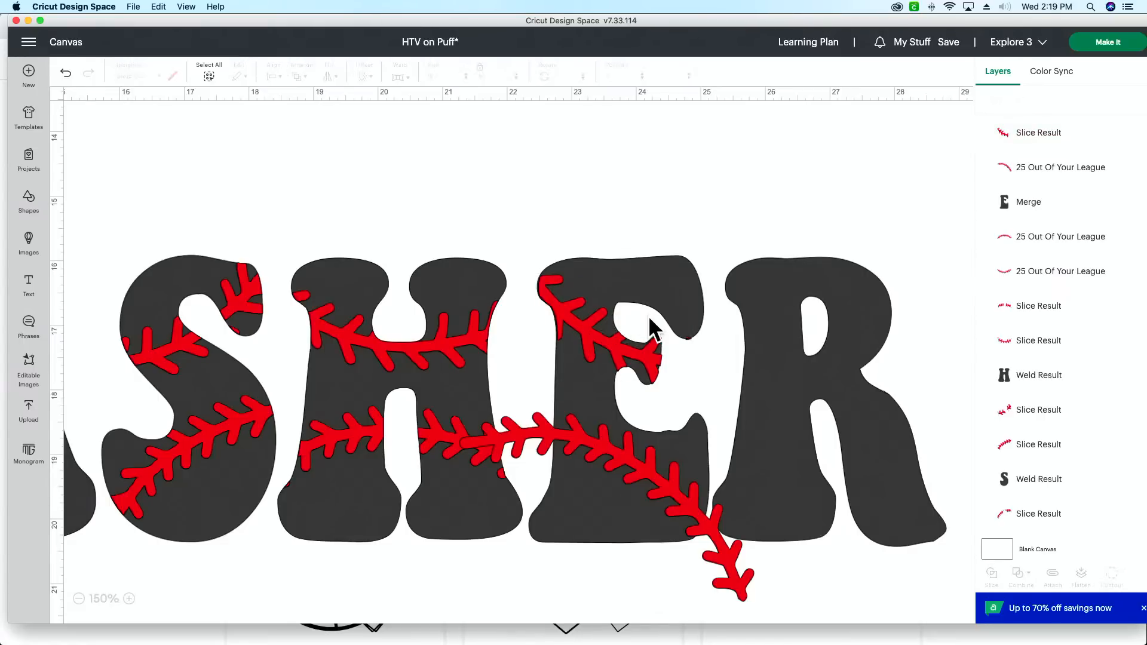
click(652, 361)
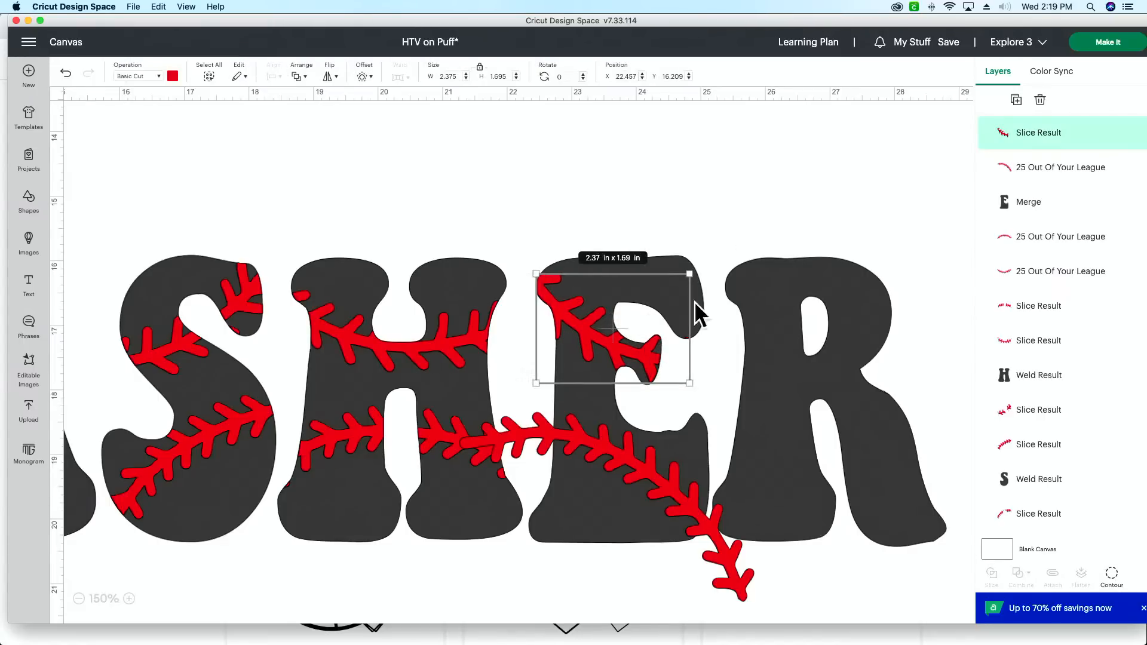
click(766, 150)
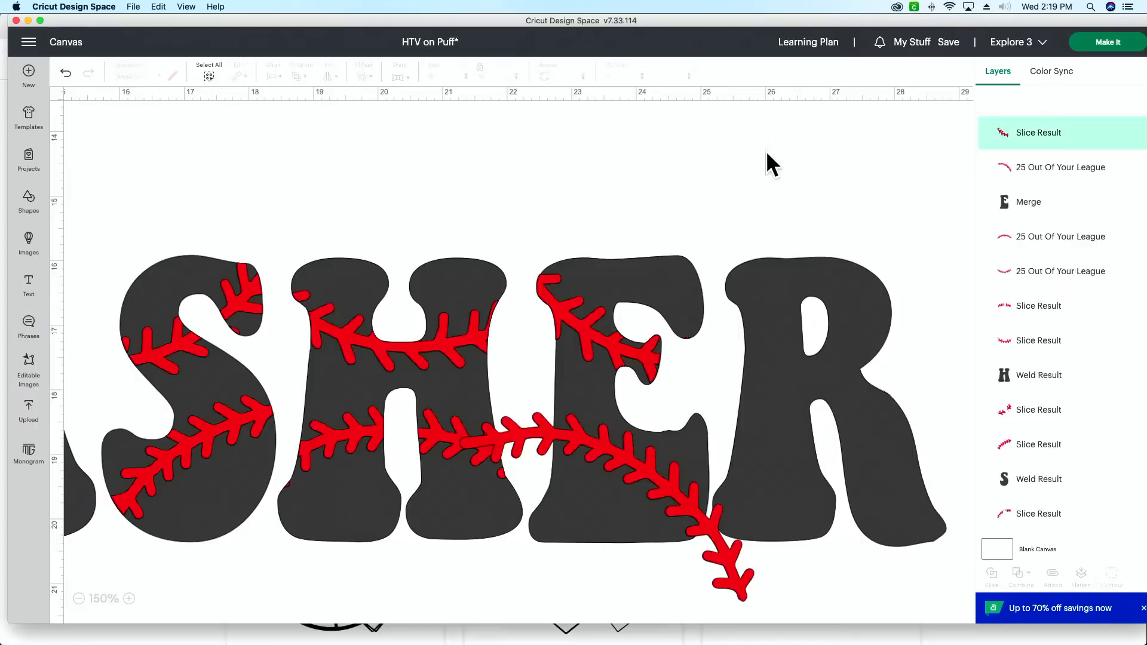
click(583, 329)
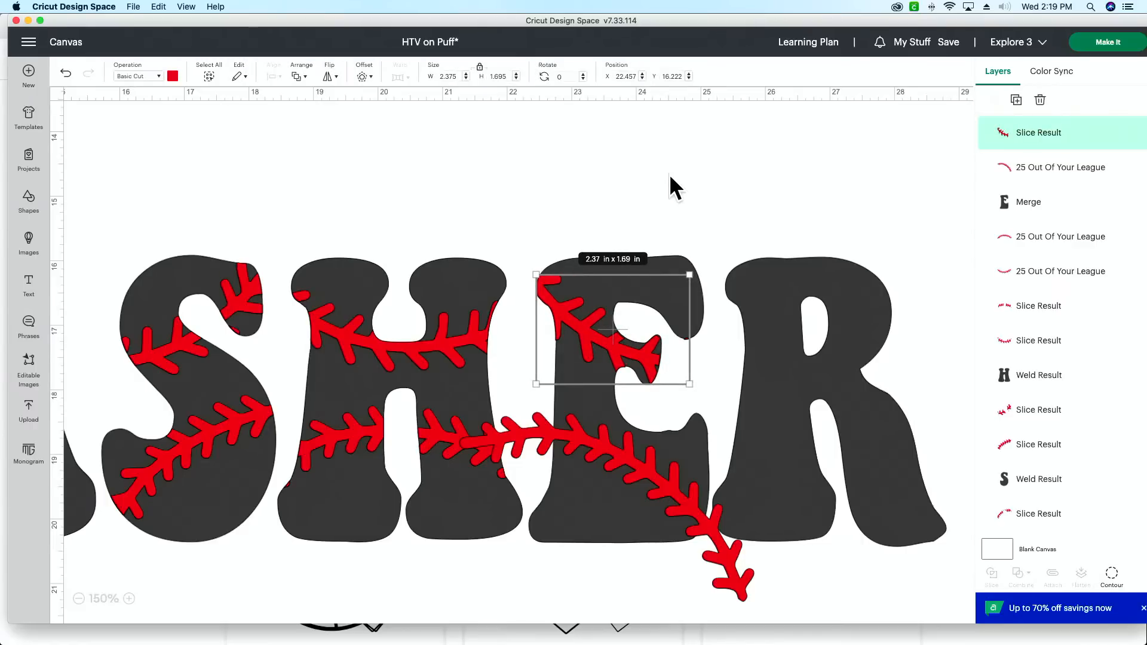
click(670, 192)
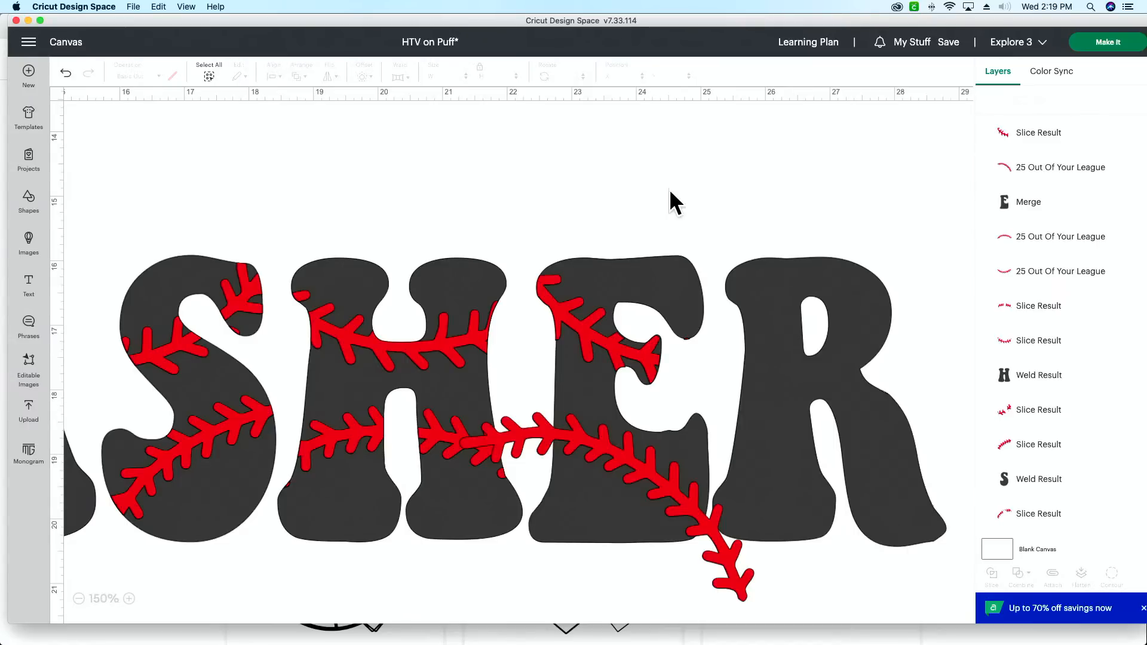
Step: Slice the lower stitching curve with the merged E and delete the leftover red stitching outside the letter
scroll(636, 591, down, 2)
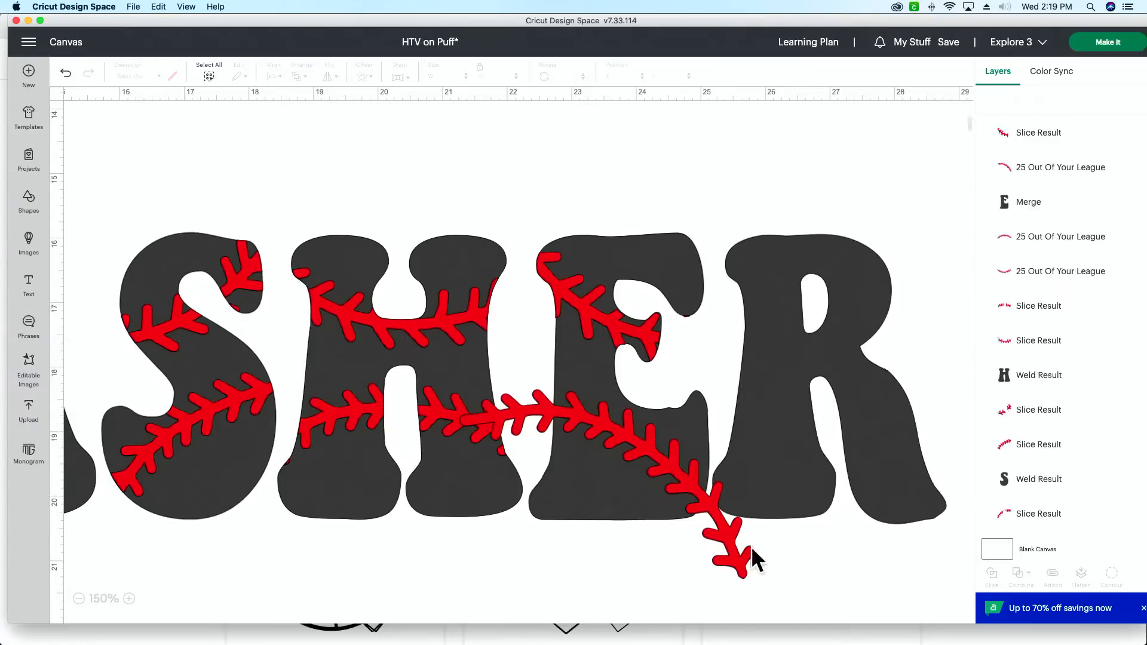
click(1049, 185)
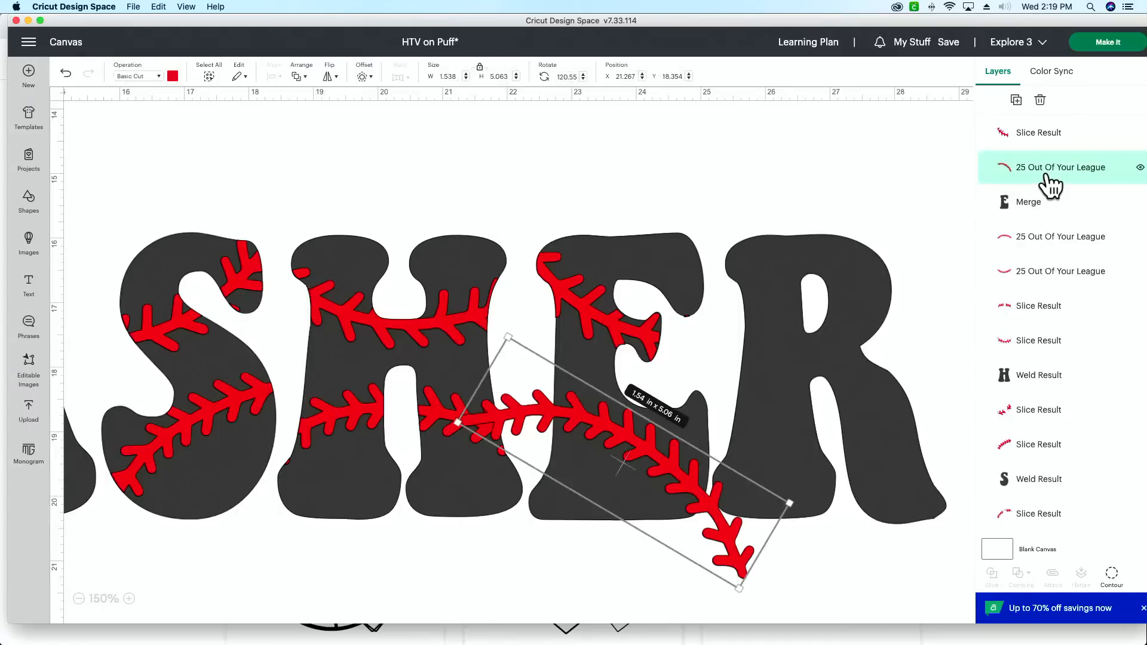
shift+click(1047, 206)
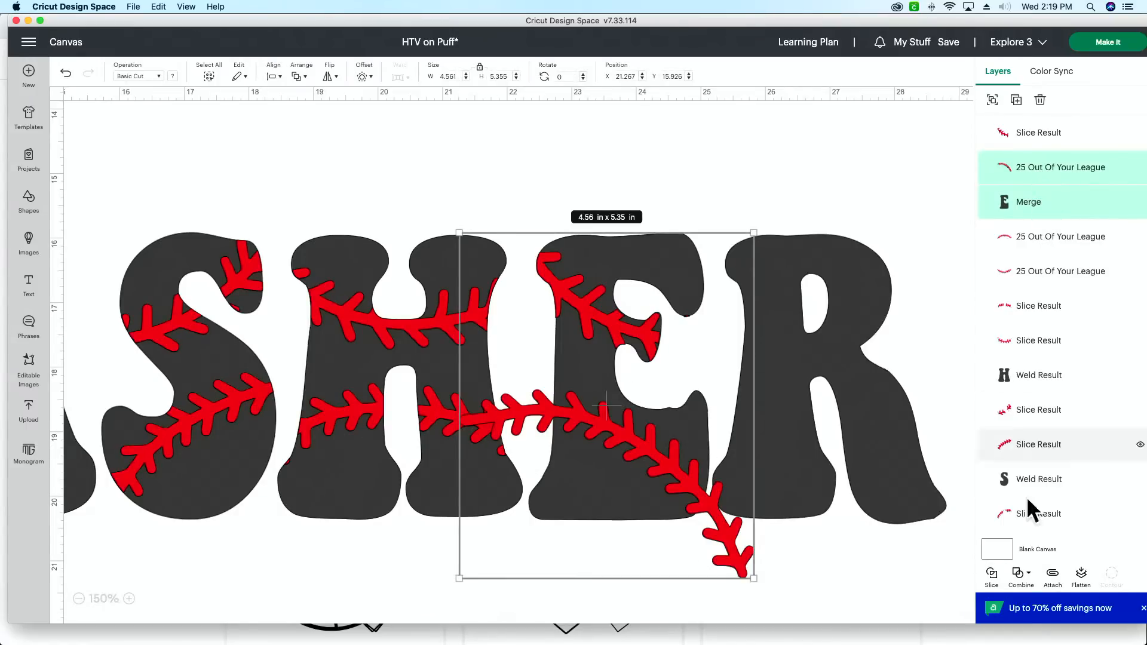
click(993, 585)
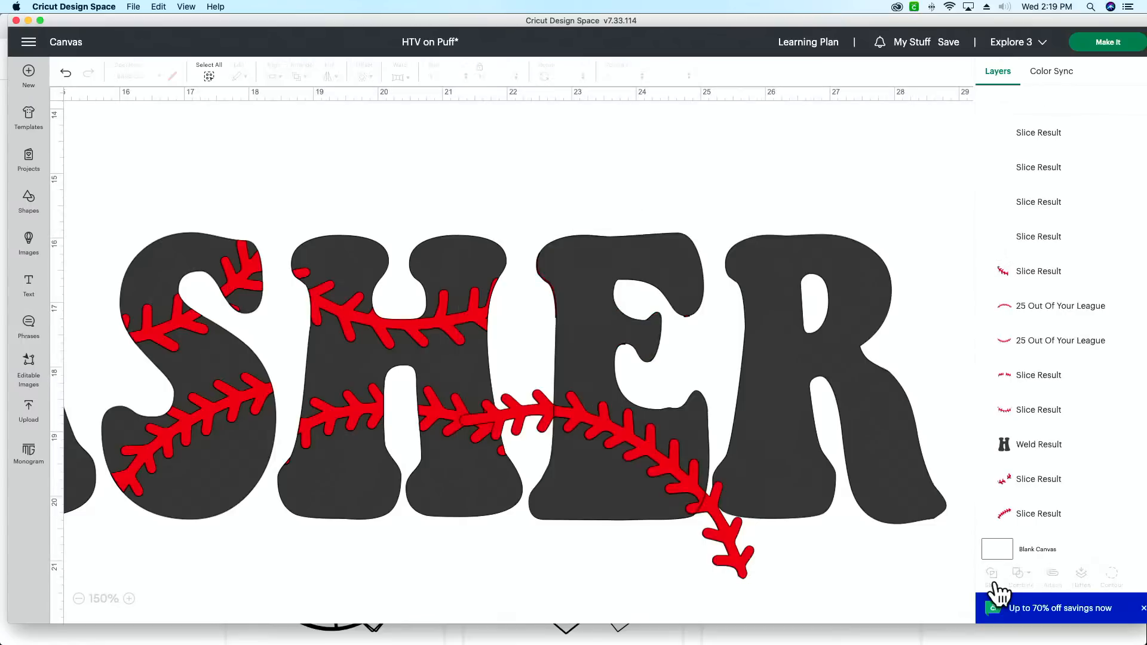
click(1056, 134)
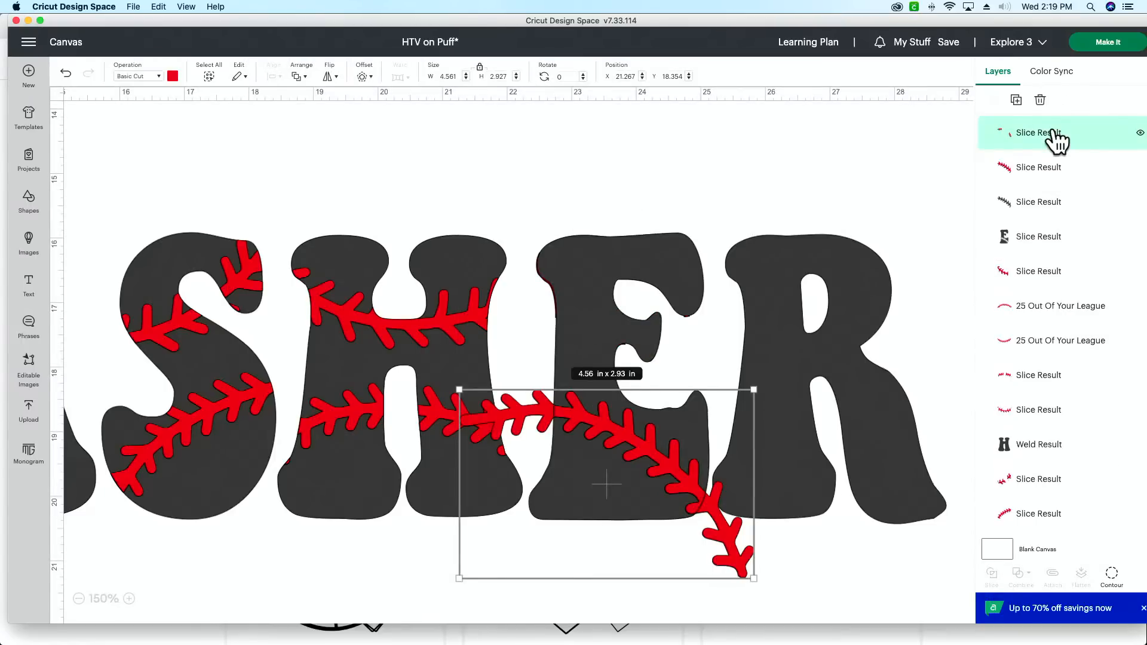
key(Delete)
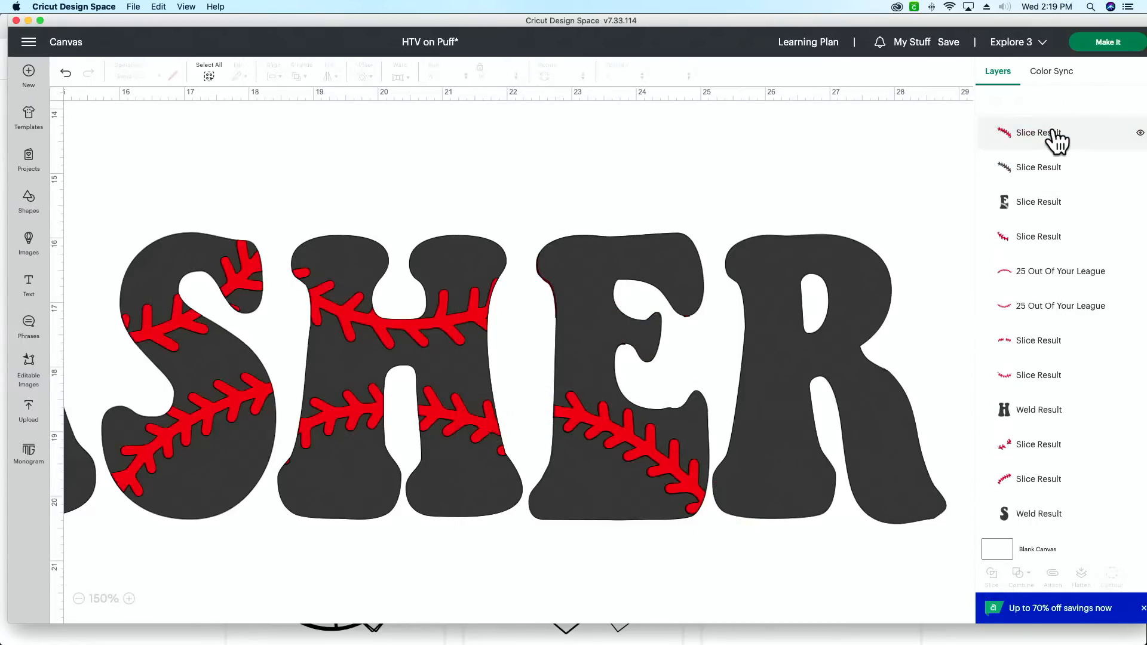
Step: Weld the black stitching slice to the cut-out E and move both red stitching slices above the welded letter
click(1045, 173)
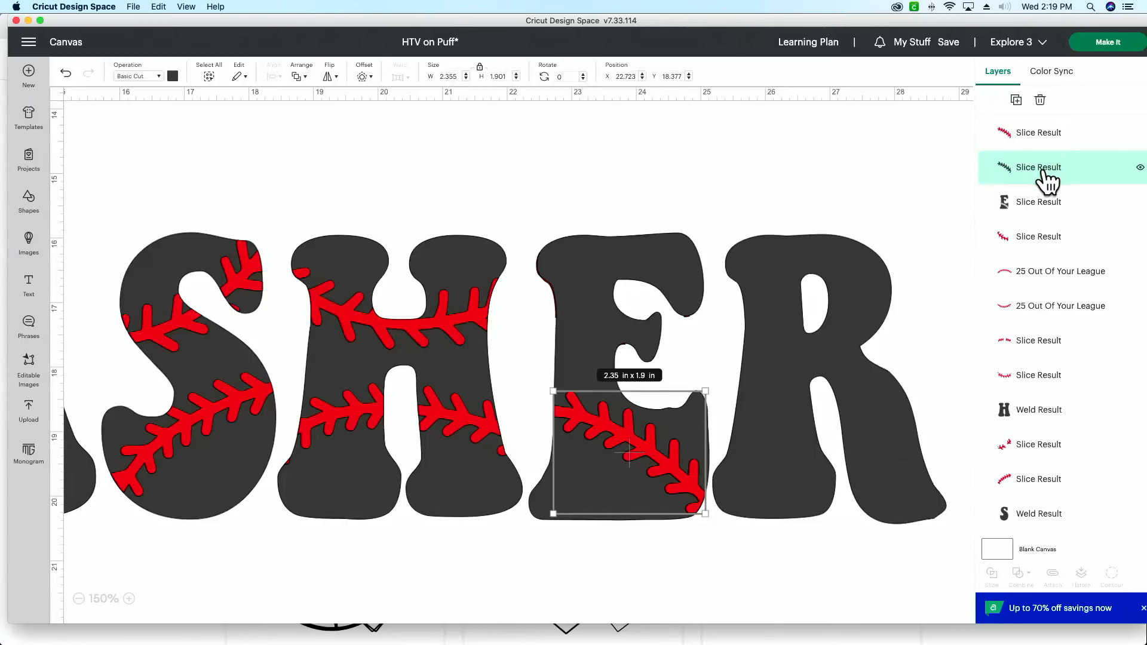
drag(1044, 173, 1043, 129)
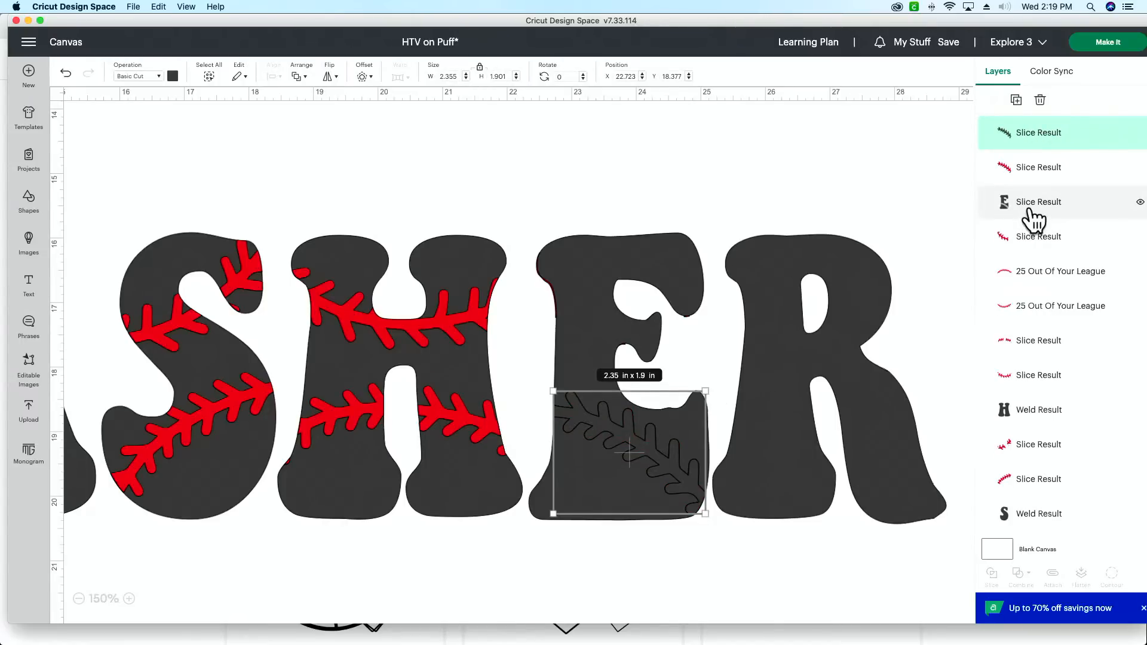
click(1031, 209)
shift+click(1060, 144)
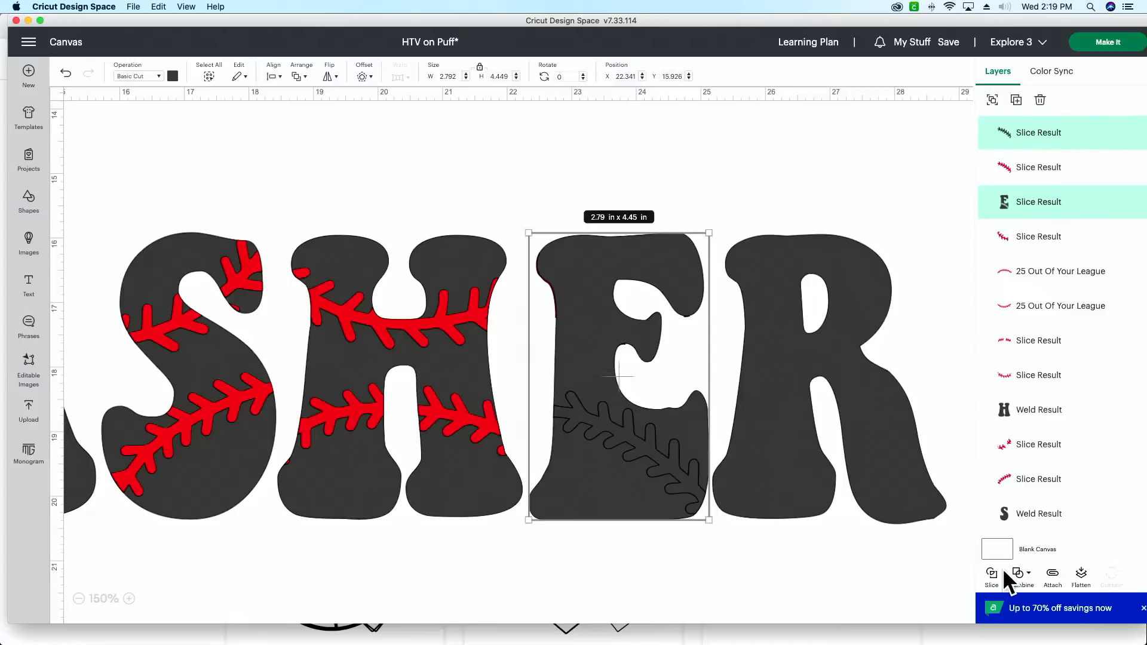
click(1021, 575)
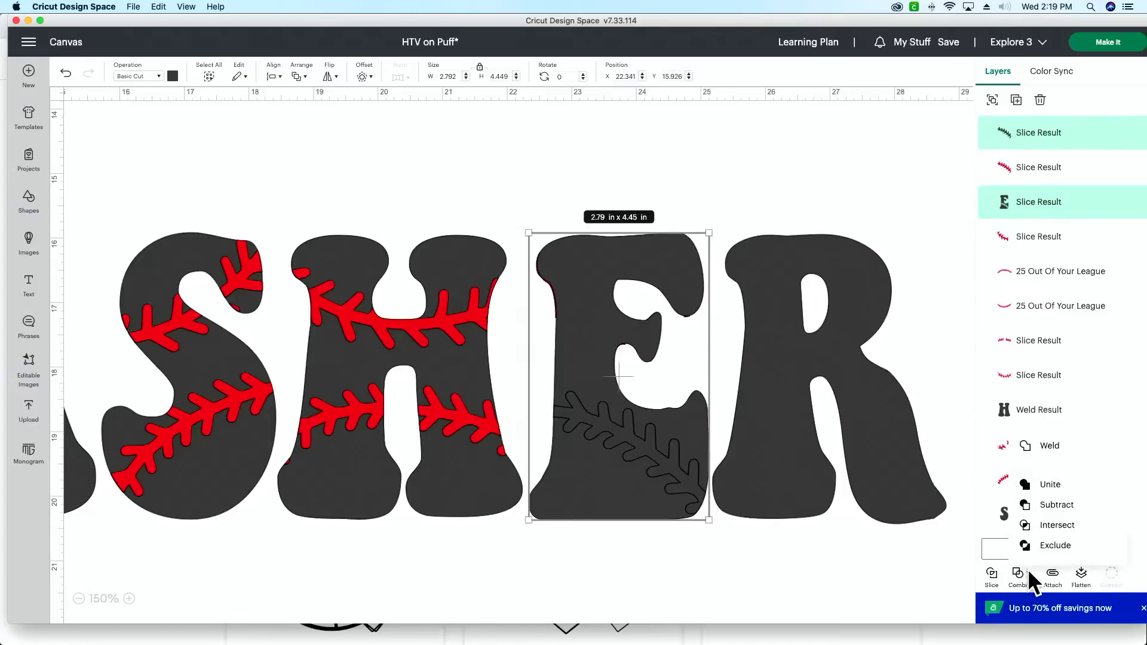
click(1074, 446)
drag(1086, 170, 1065, 117)
drag(1045, 195, 1047, 173)
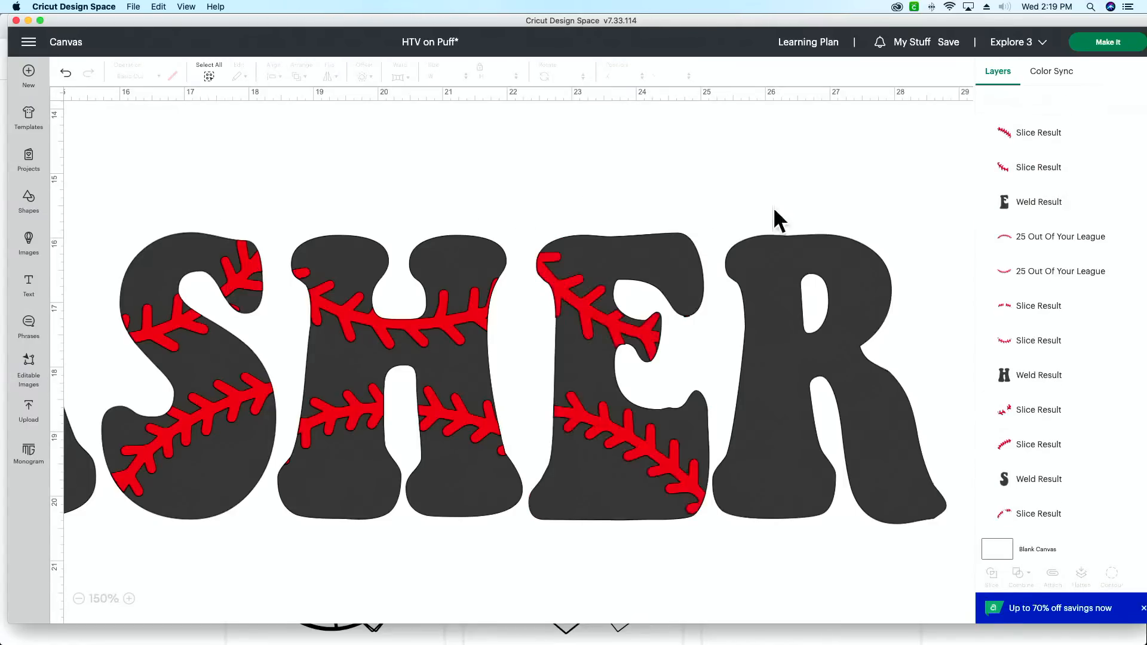
Step: Review the whole word at 75% zoom and locate the spare red stitching curves beneath the MOM design
click(79, 599)
click(79, 599)
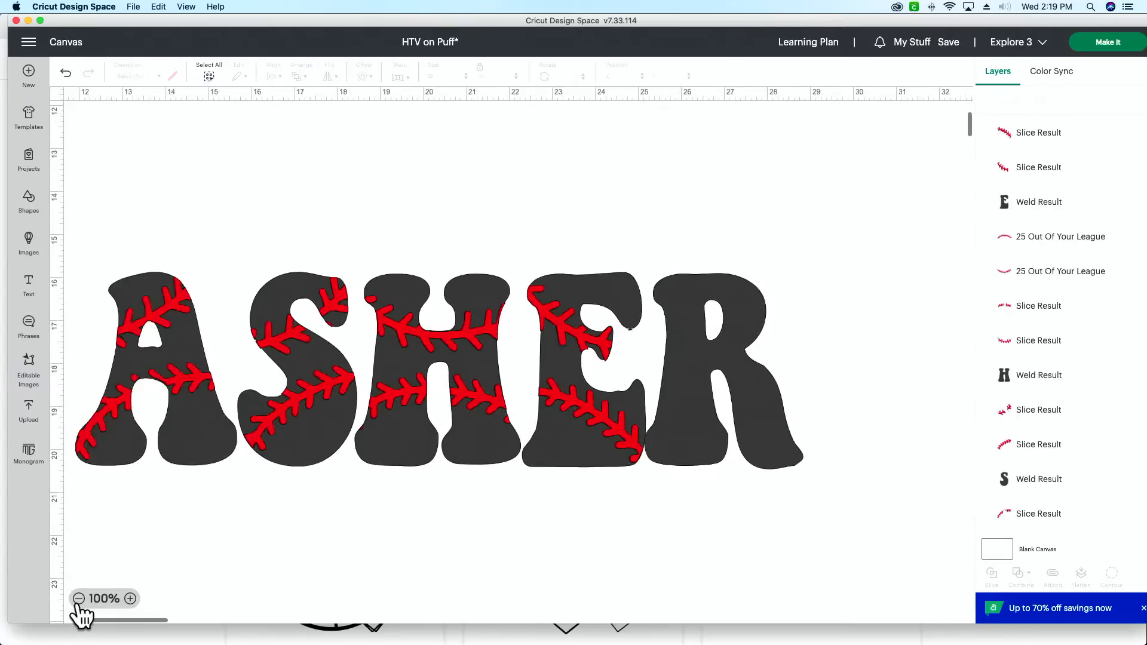
click(79, 599)
scroll(324, 478, left, 2)
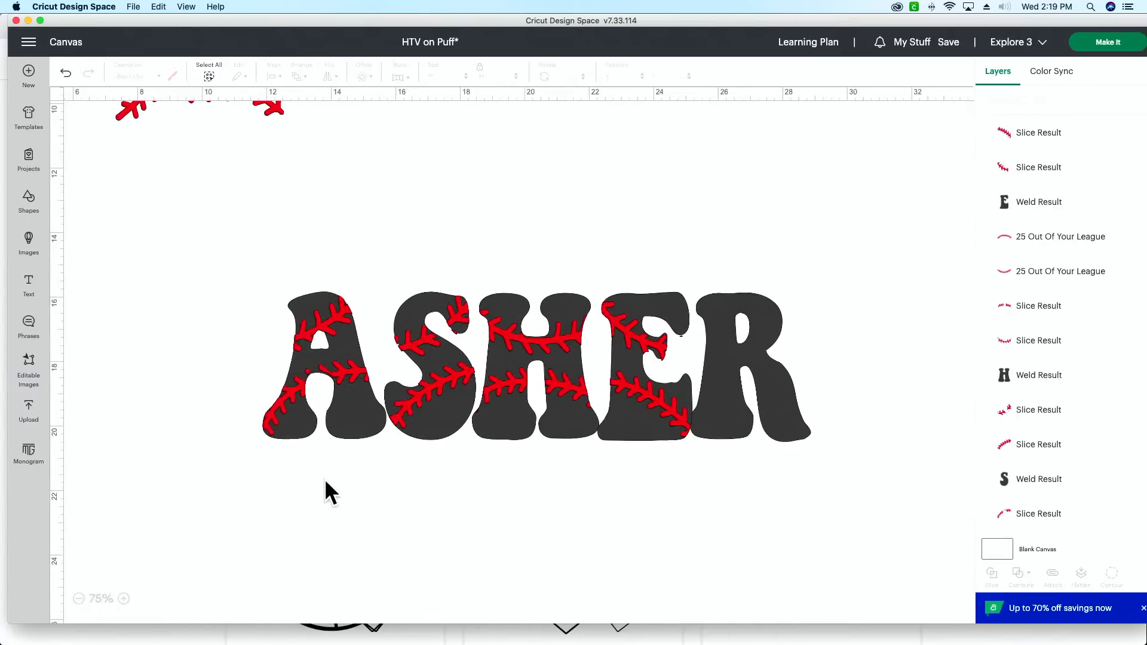
scroll(326, 479, left, 5)
scroll(326, 478, up, 10)
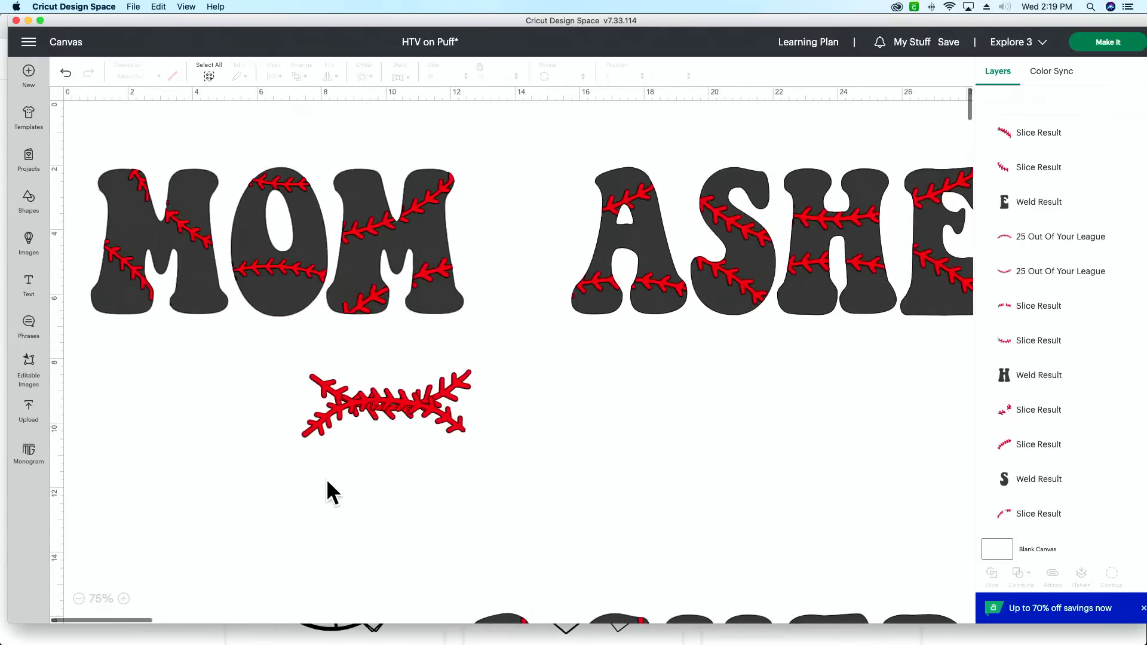